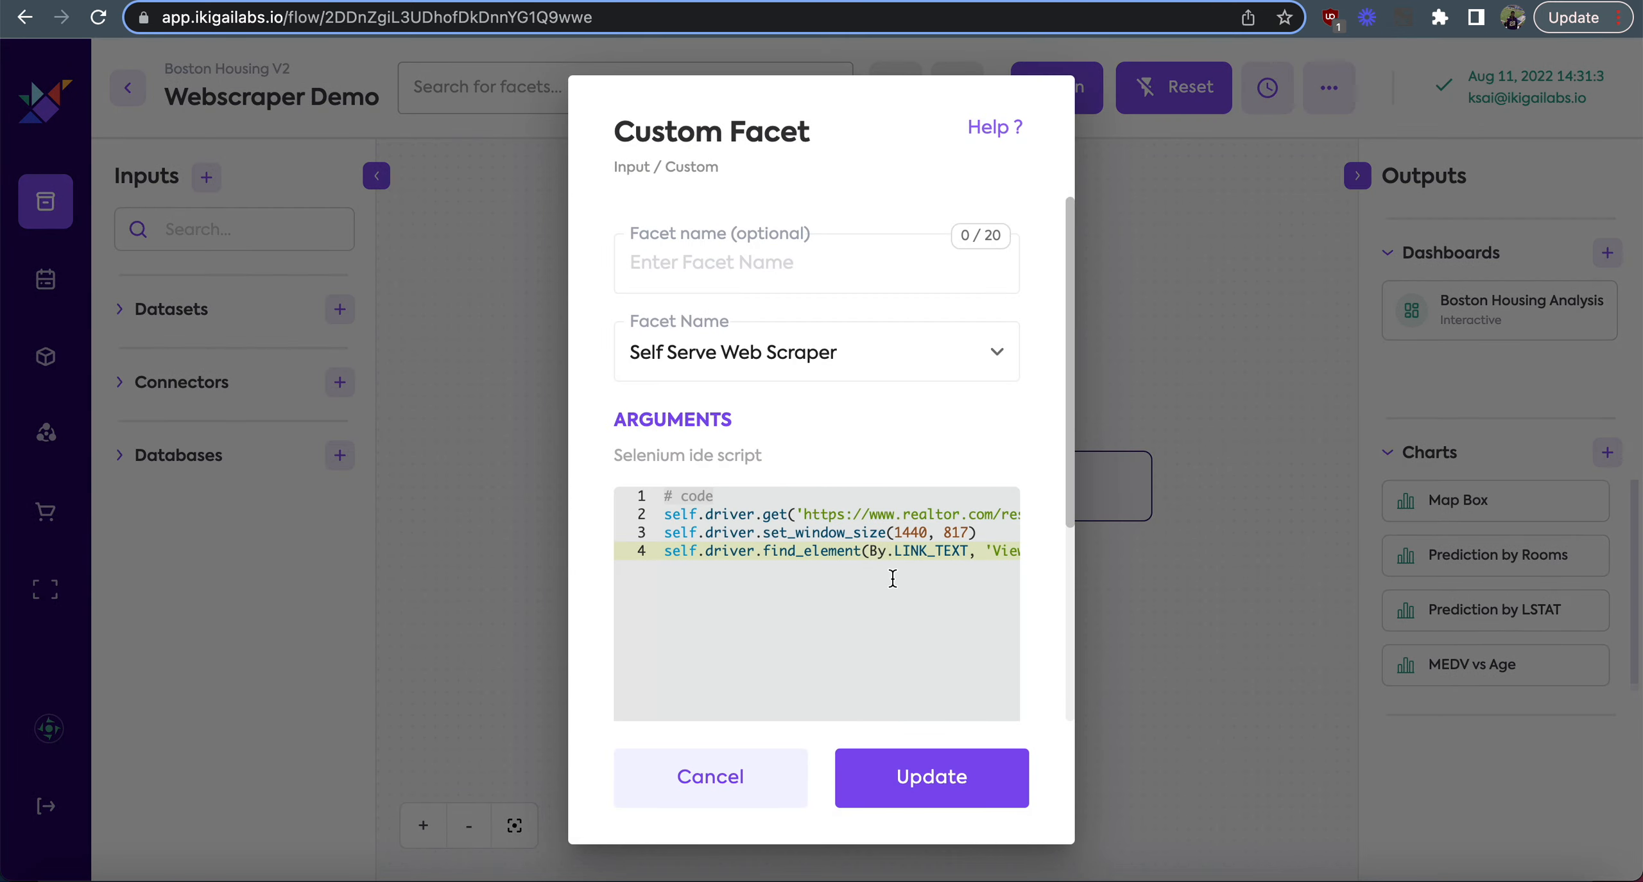
# Close the Self Serve Web Scraper settings without saving and open the Lat Long Stitching Demo flow in the Boston Housing V2 project.
pyautogui.click(896, 685)
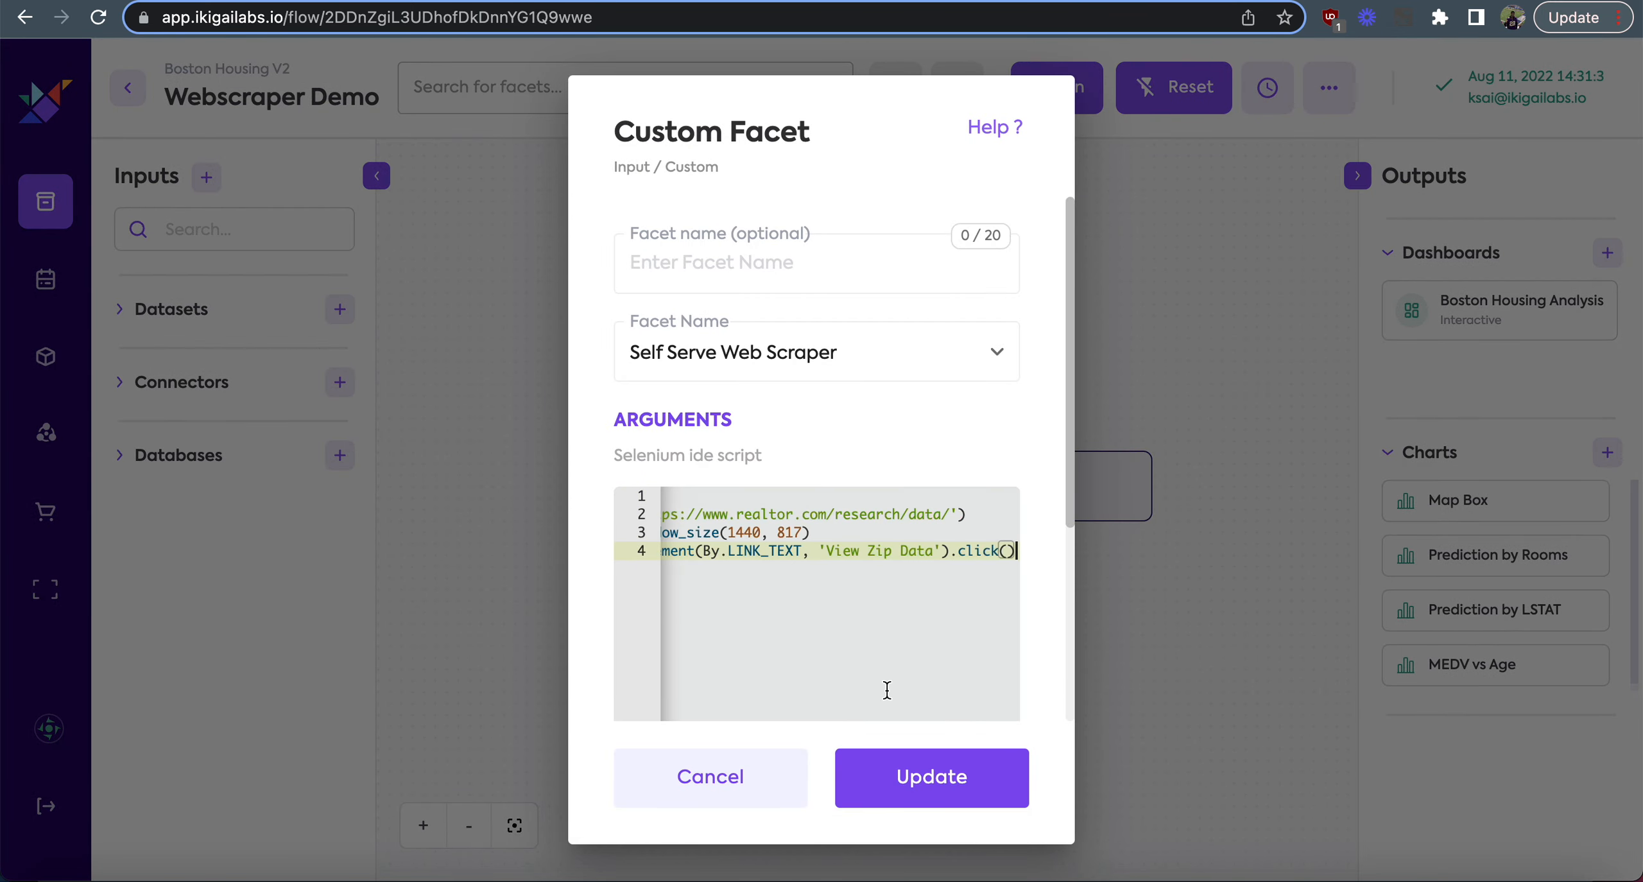
pyautogui.click(739, 794)
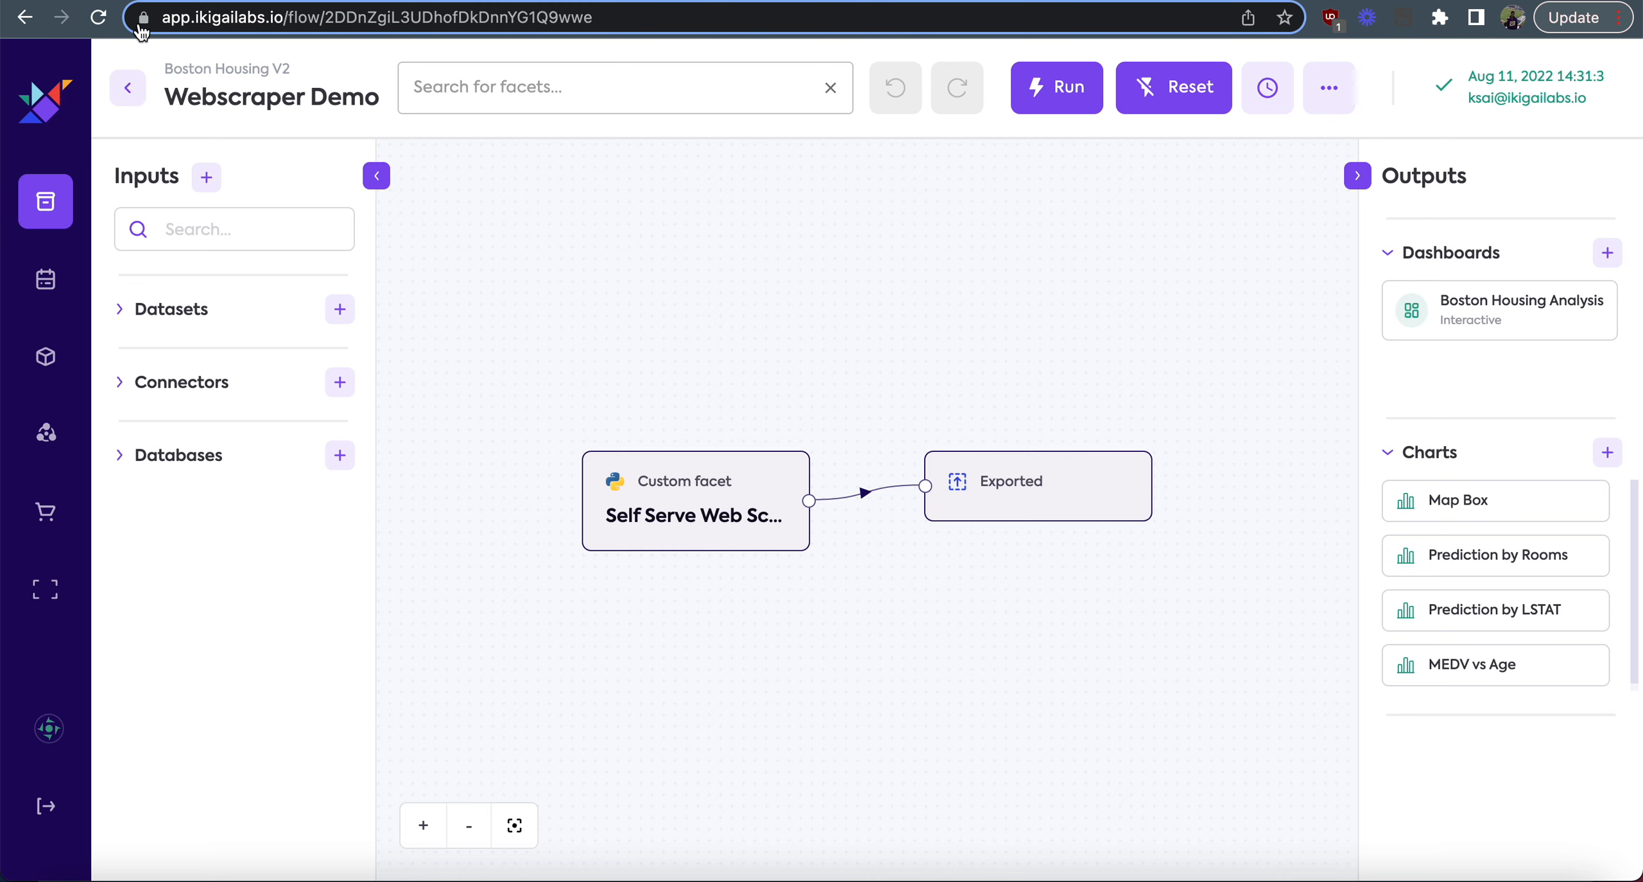
pyautogui.click(131, 86)
pyautogui.click(873, 325)
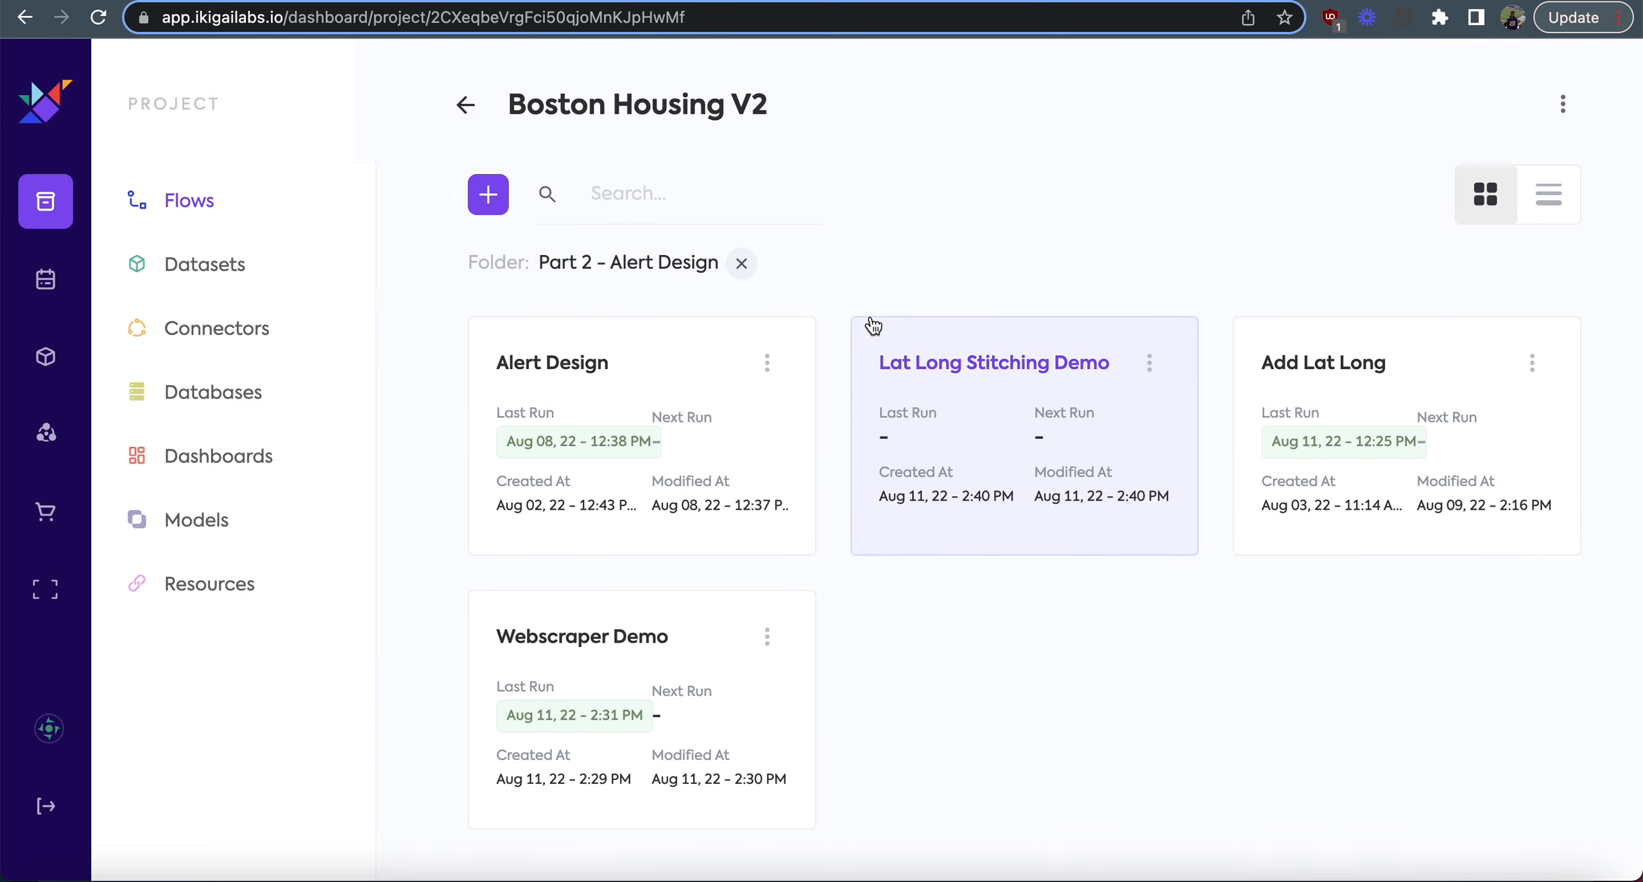
pyautogui.click(969, 375)
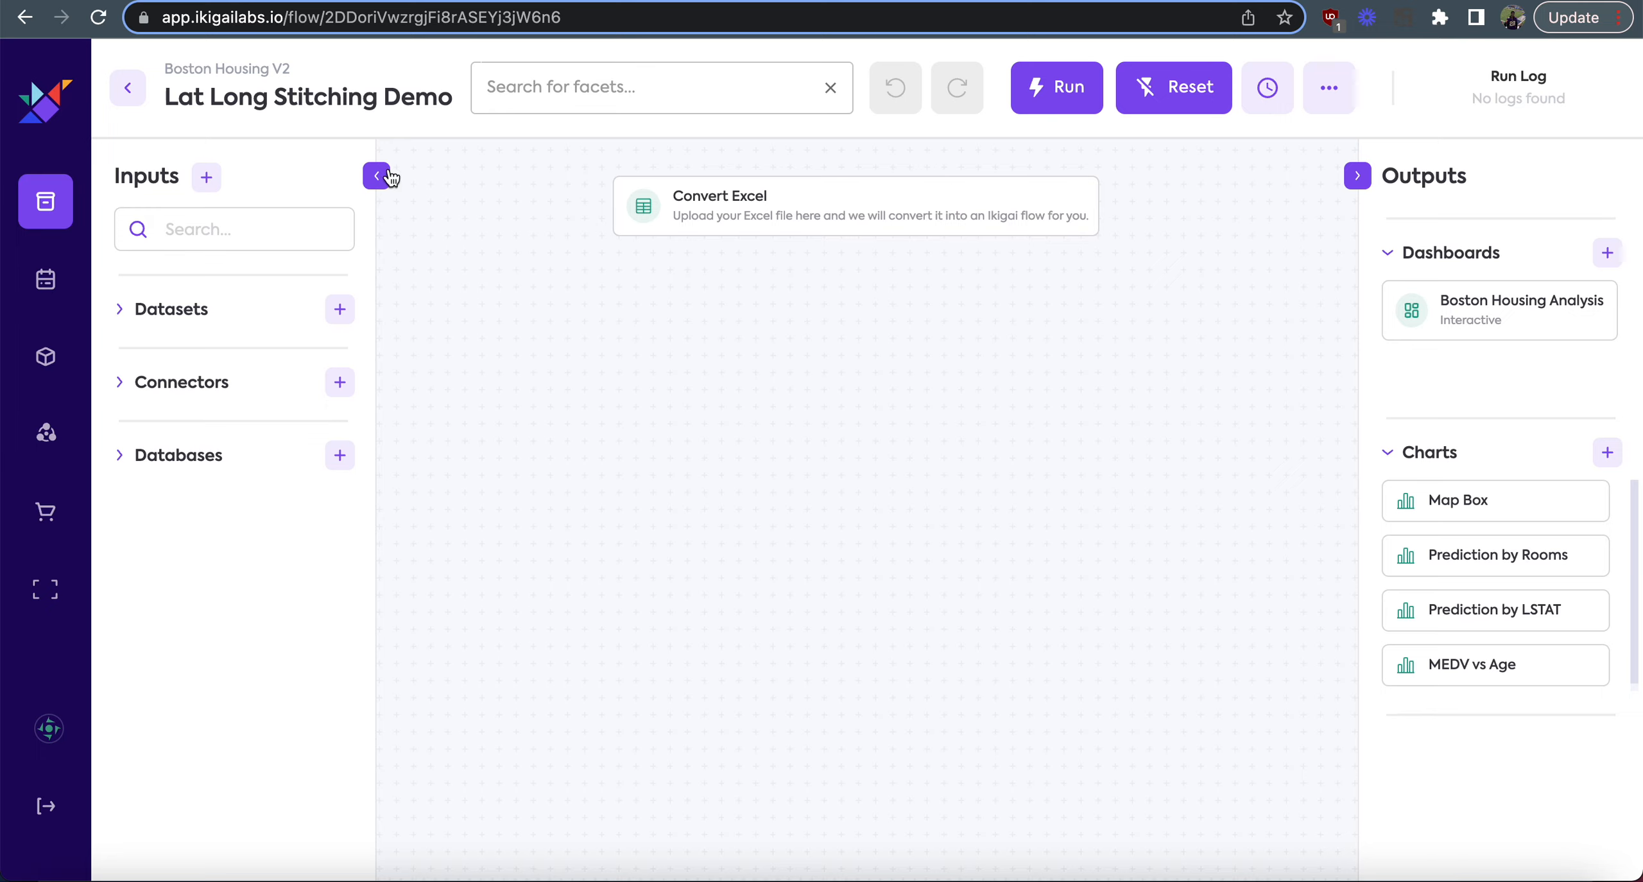
# Add the MA Zip to LatLon and webscraper test datasets to the flow, one above the other.
pyautogui.click(121, 313)
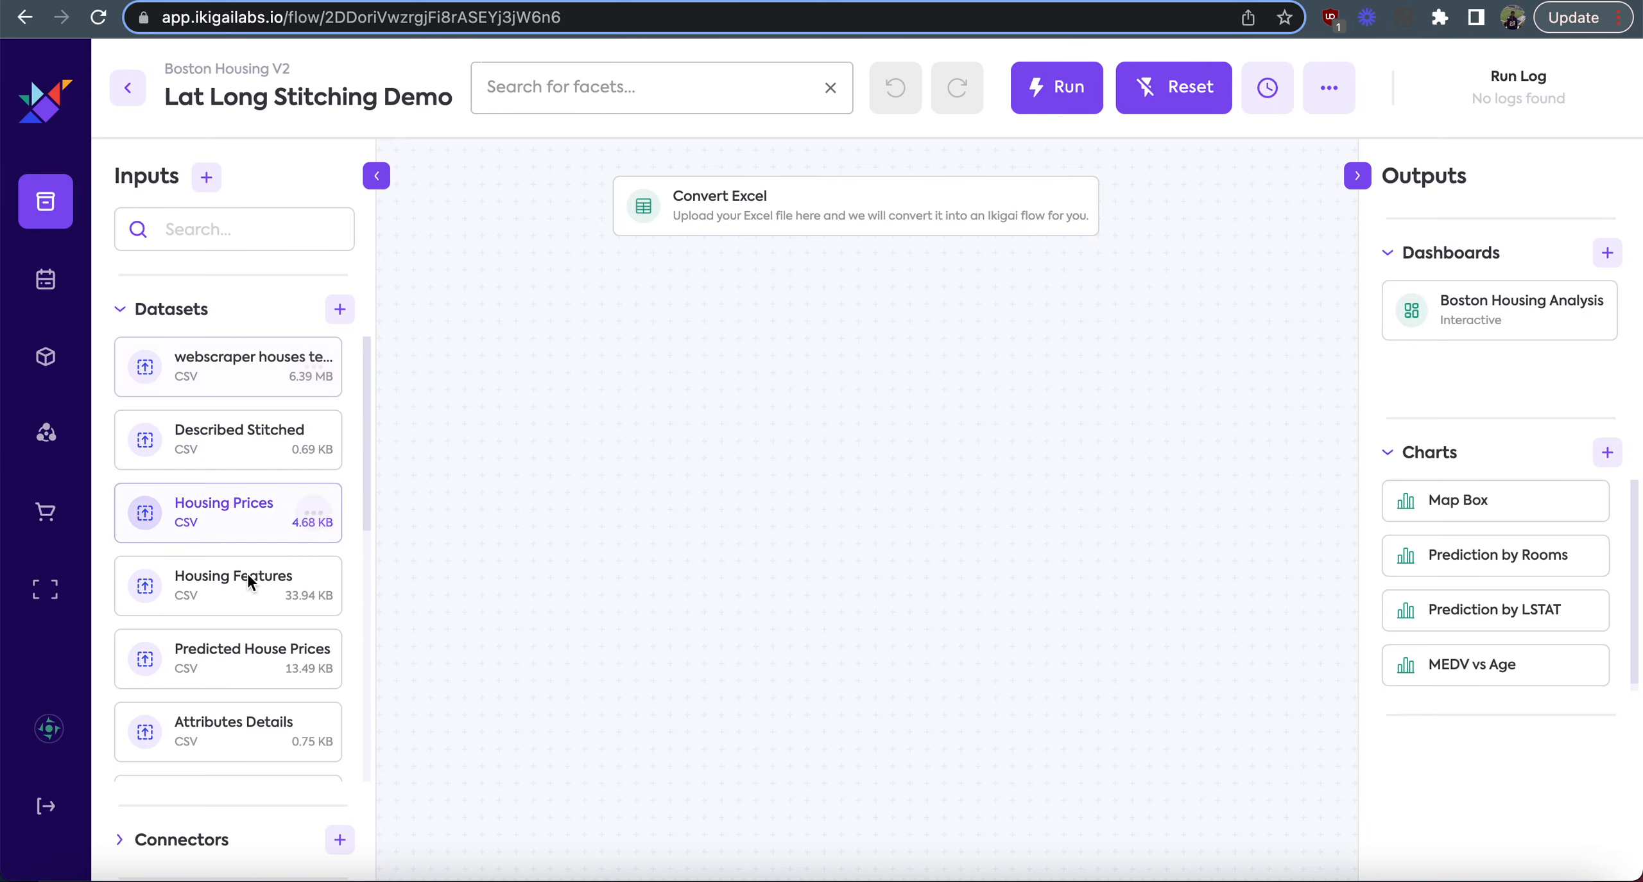
pyautogui.scroll(-8, 242, 570)
pyautogui.scroll(-2, 242, 570)
pyautogui.moveTo(249, 448); pyautogui.dragTo(631, 397)
pyautogui.moveTo(848, 511); pyautogui.dragTo(603, 297)
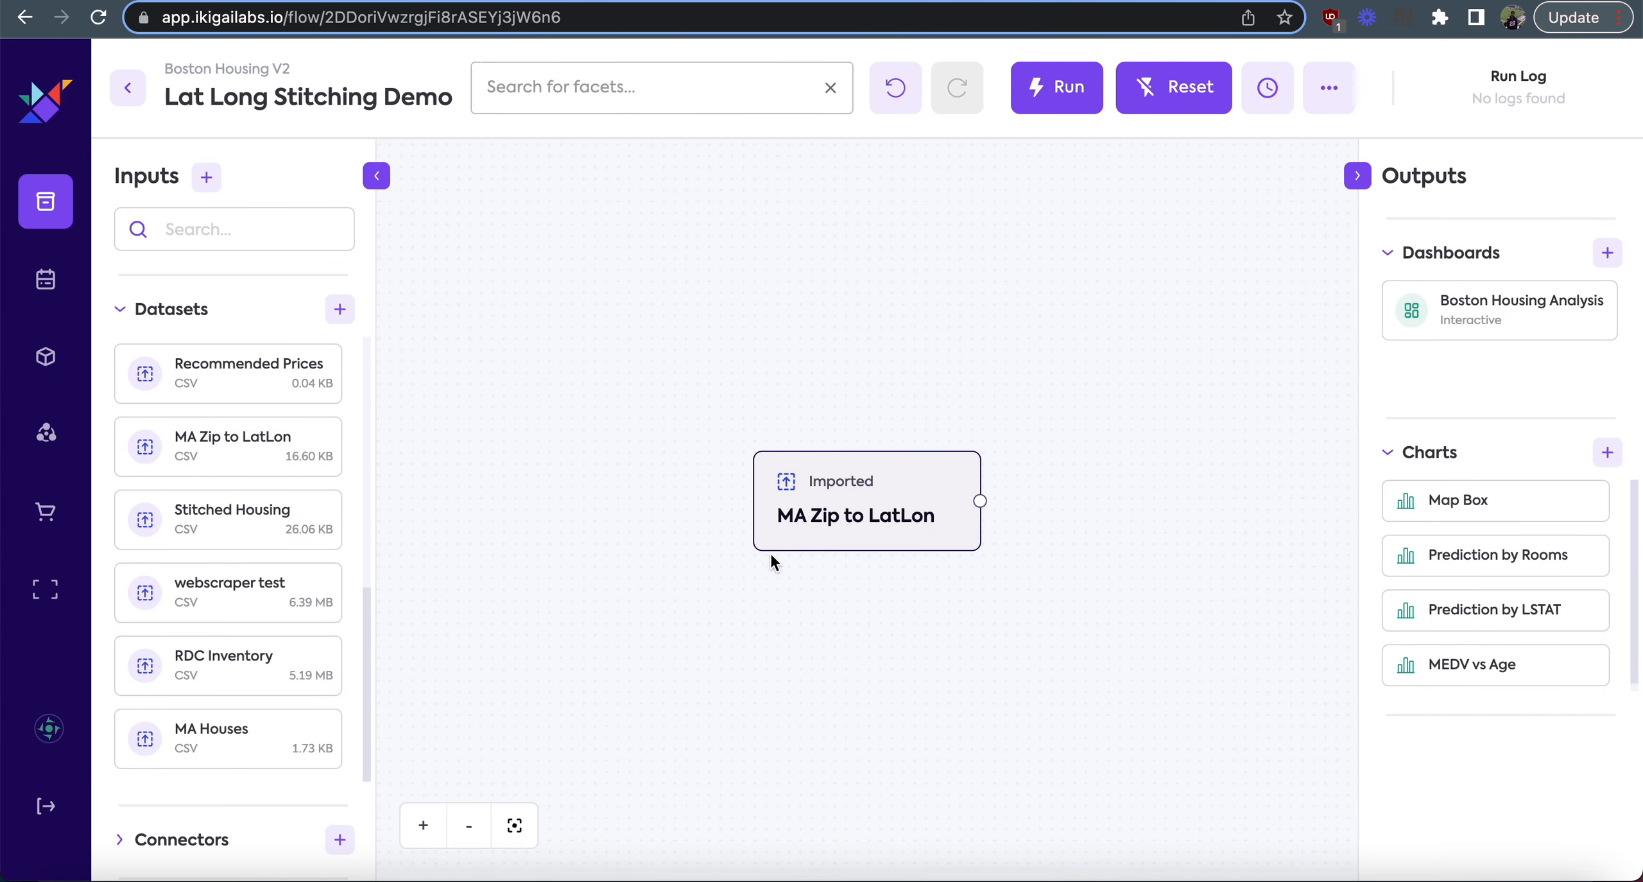
pyautogui.moveTo(816, 481); pyautogui.dragTo(587, 316)
pyautogui.moveTo(215, 609); pyautogui.dragTo(616, 617)
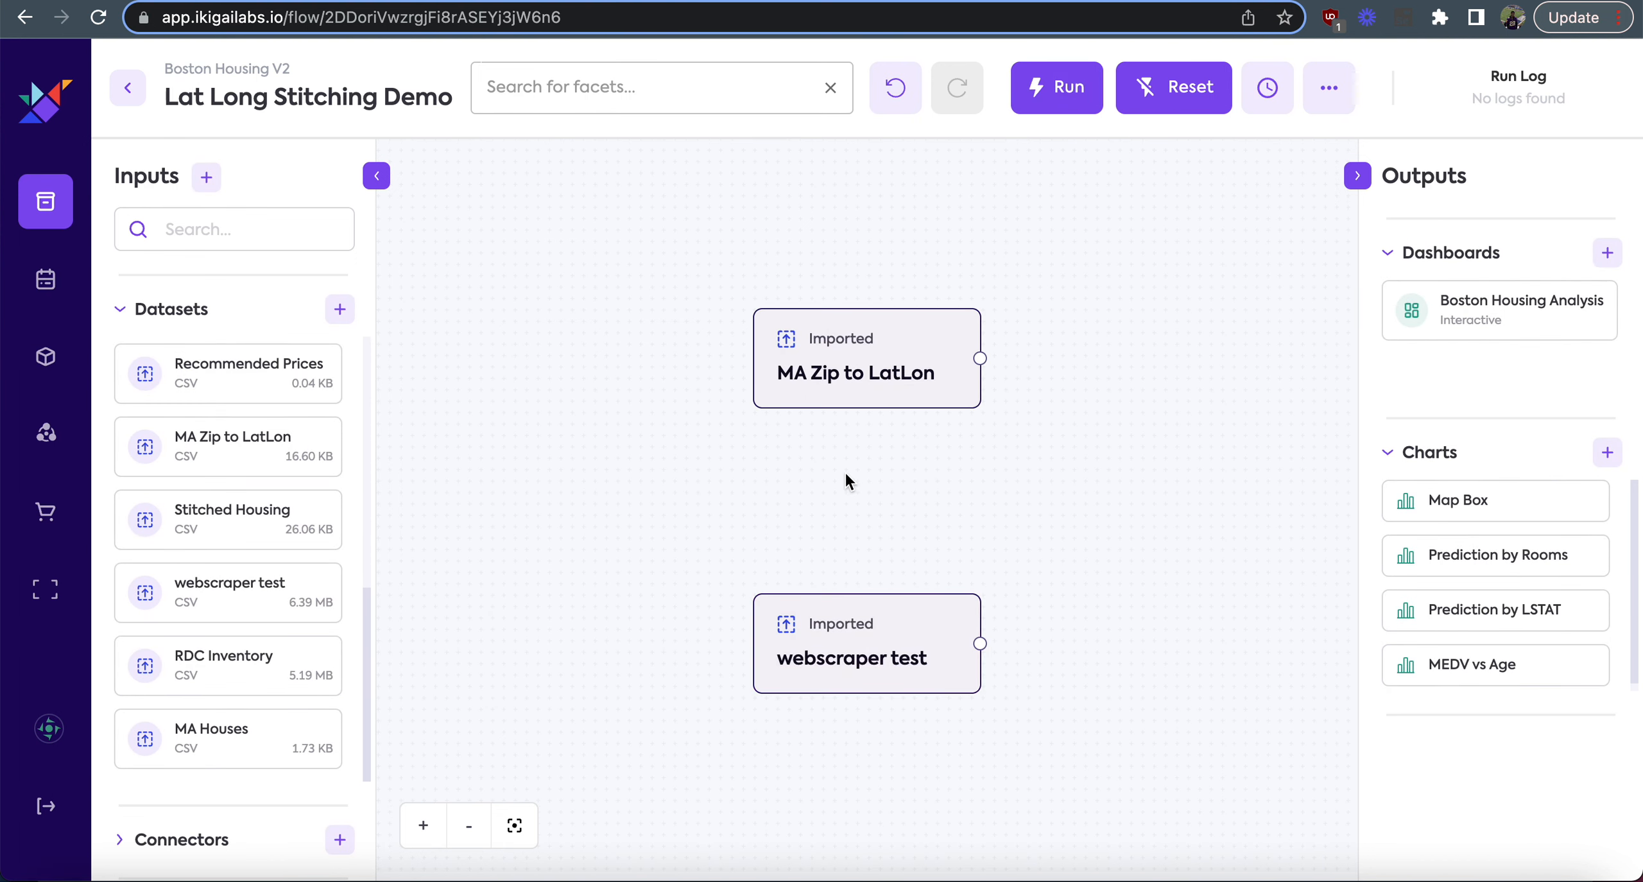
# Line up the two dataset nodes on the canvas and collapse the inputs and outputs lists.
pyautogui.moveTo(889, 334); pyautogui.dragTo(734, 334)
pyautogui.moveTo(859, 622); pyautogui.dragTo(726, 627)
pyautogui.click(376, 176)
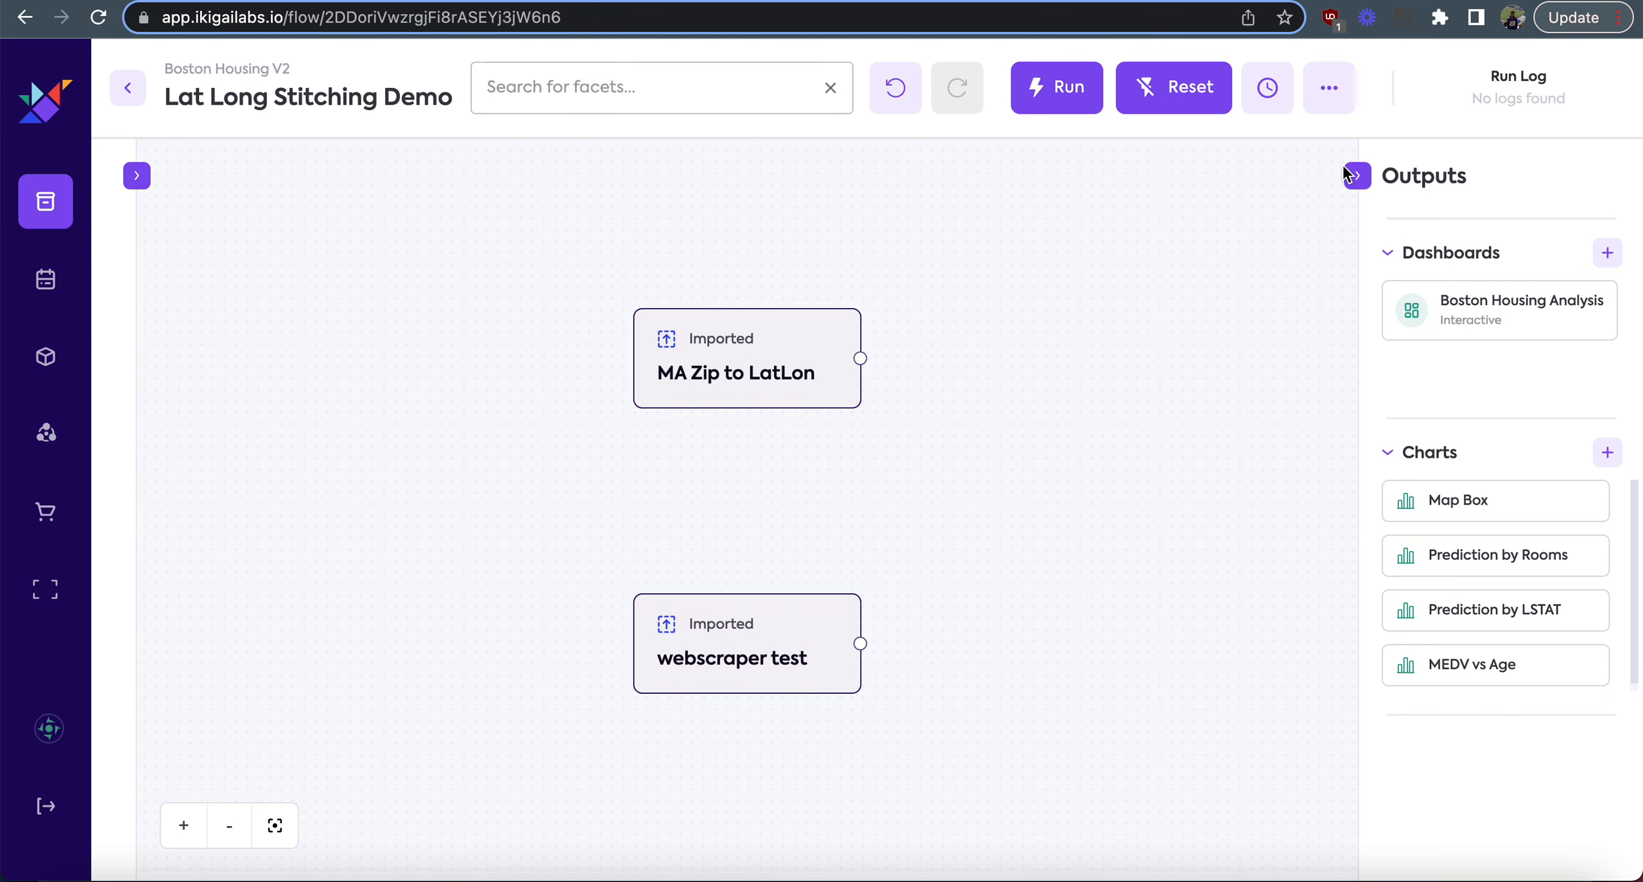
pyautogui.click(1357, 175)
# Add a Join processing facet, from the Merge category, after the MA Zip to LatLon dataset.
pyautogui.click(757, 385)
pyautogui.click(829, 432)
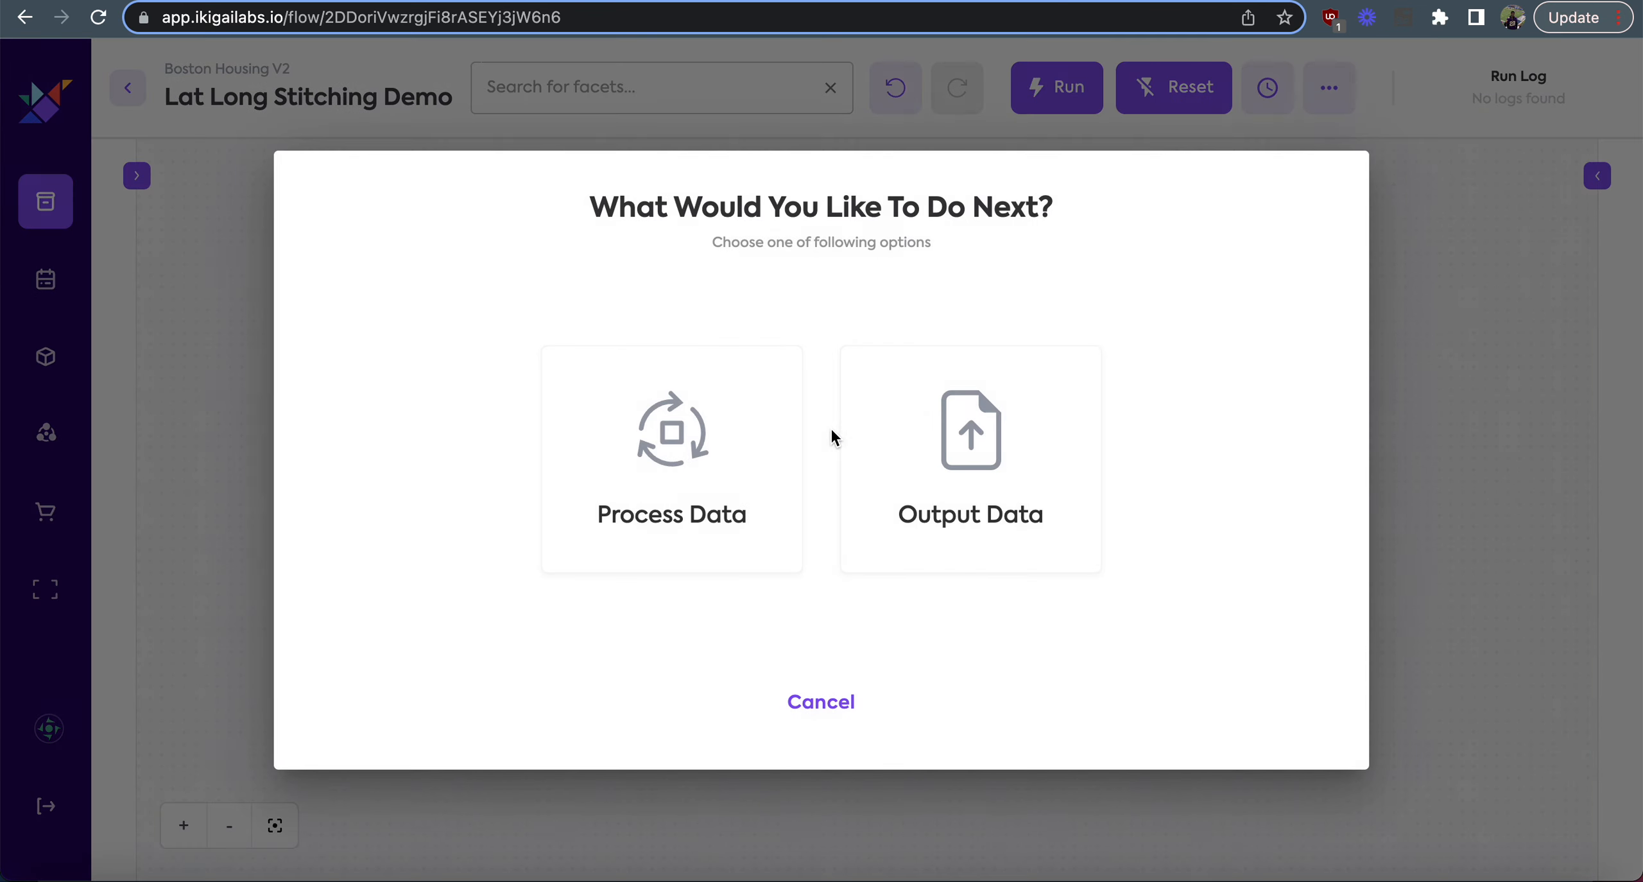
pyautogui.click(698, 527)
pyautogui.click(1177, 525)
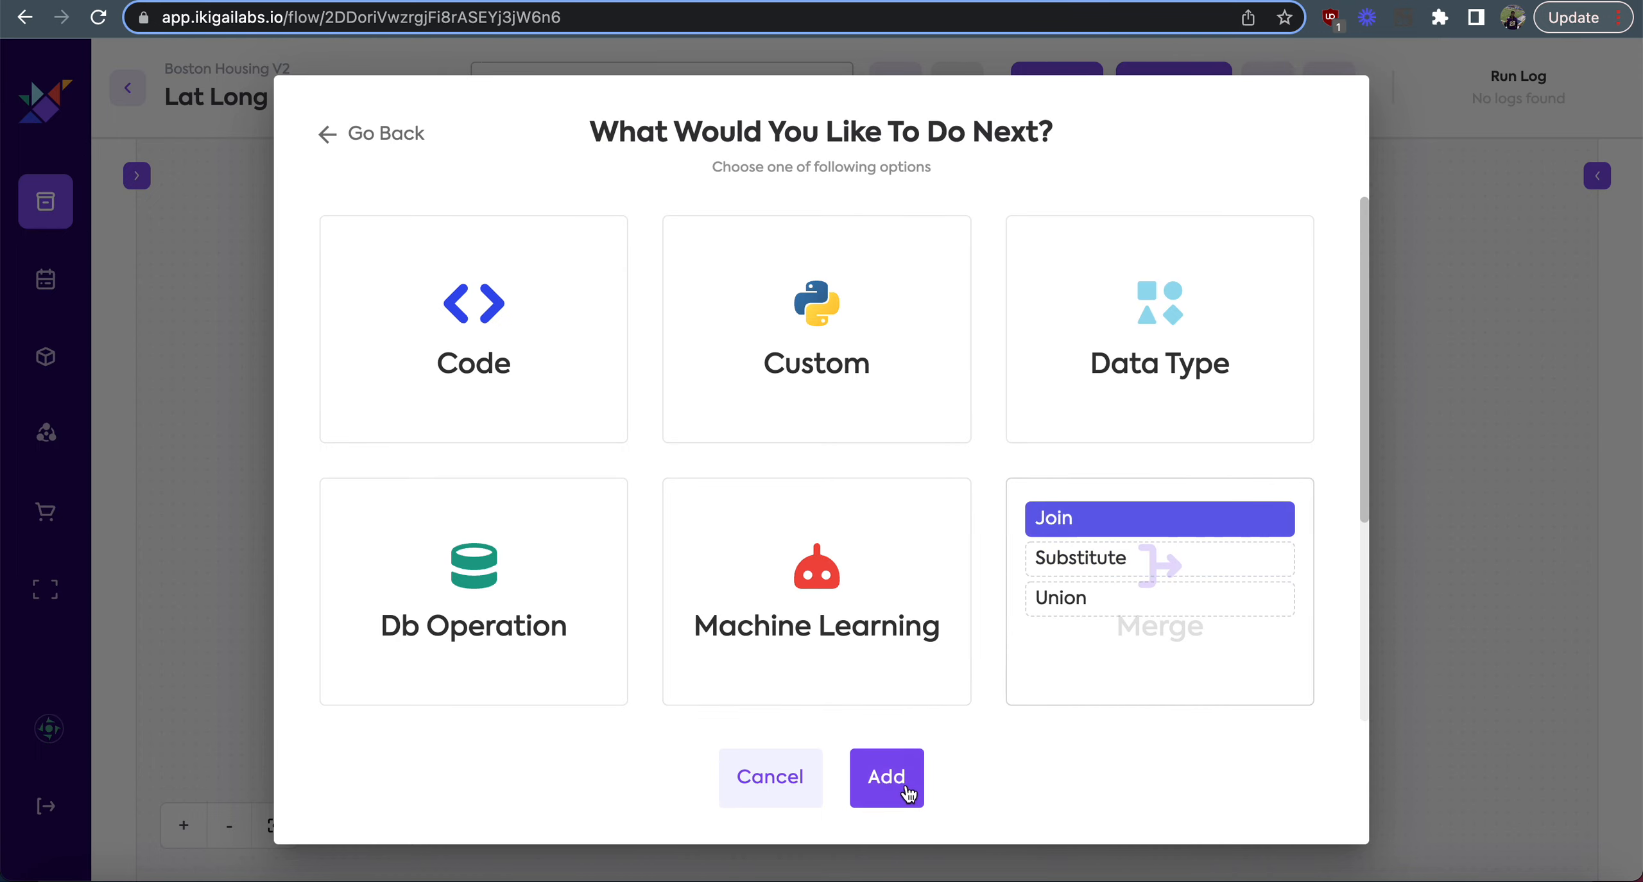
pyautogui.click(882, 779)
# Place the webscraper test dataset below MA Zip to LatLon and connect it to the Join facet.
pyautogui.moveTo(951, 643); pyautogui.dragTo(648, 644)
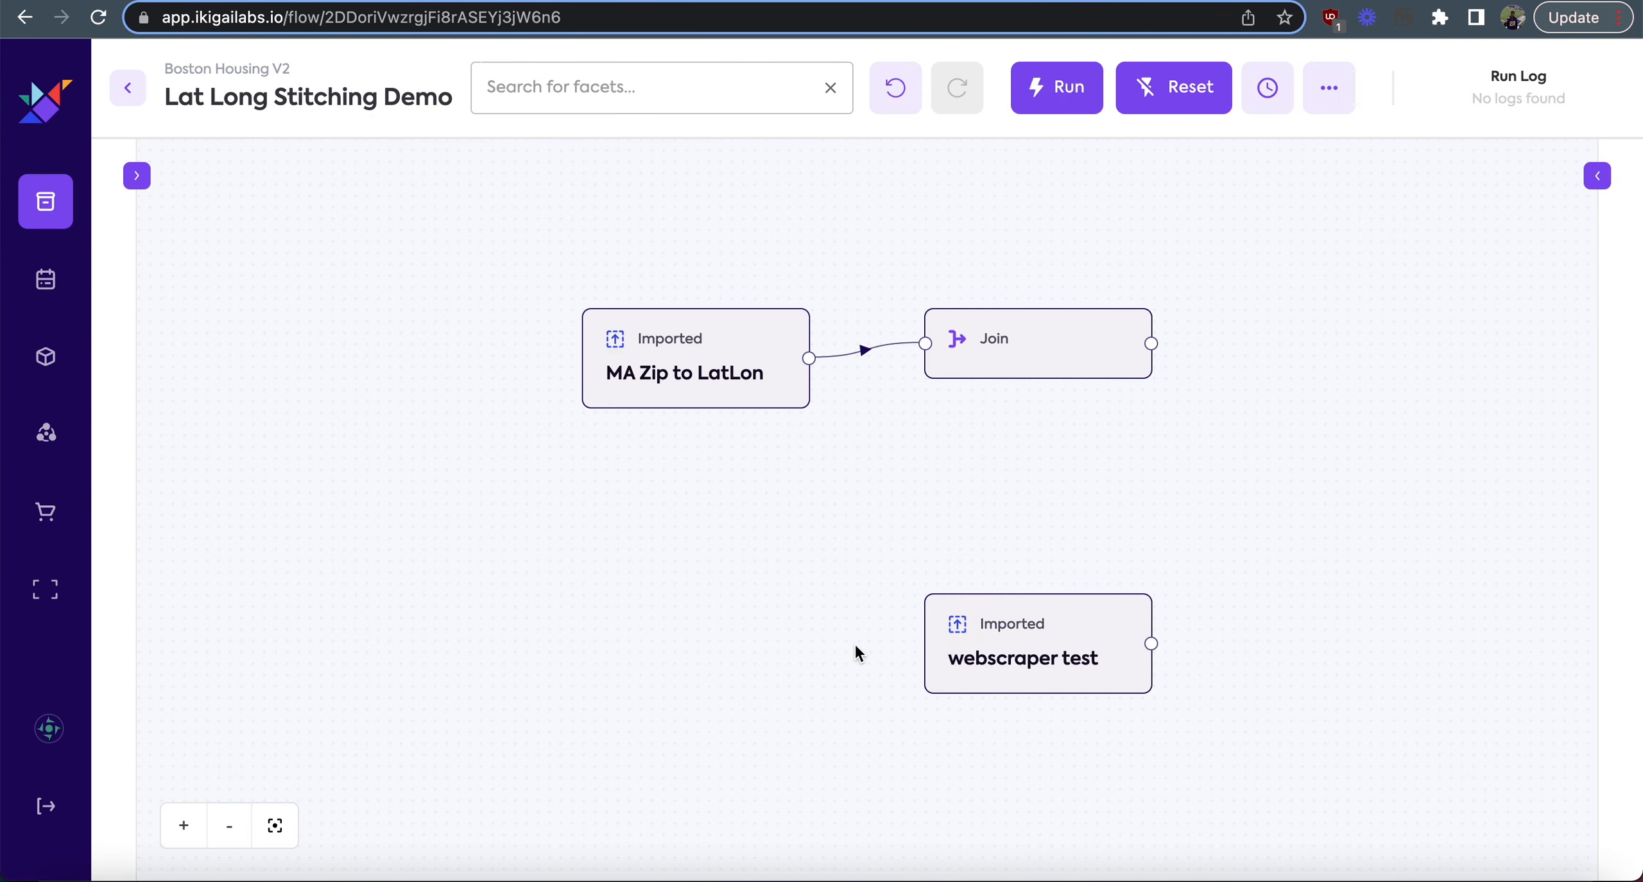
pyautogui.moveTo(1165, 655); pyautogui.dragTo(802, 284)
pyautogui.click(1030, 585)
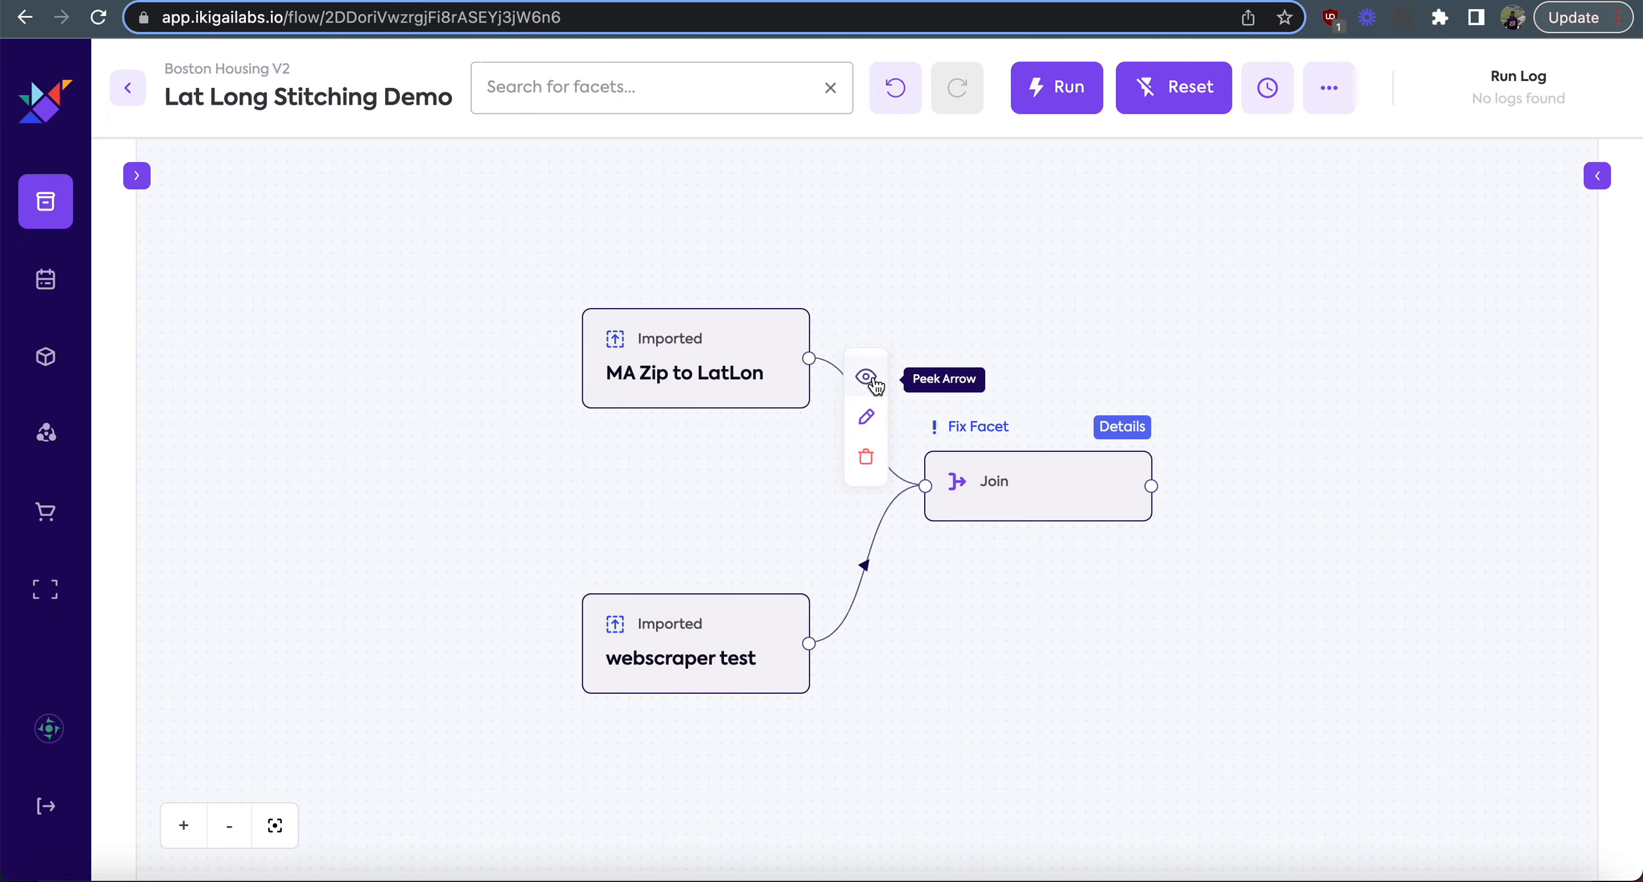
# Peek at the data passing from MA Zip to LatLon into the Join, examining its postal code, latitude and longitude columns.
pyautogui.click(874, 383)
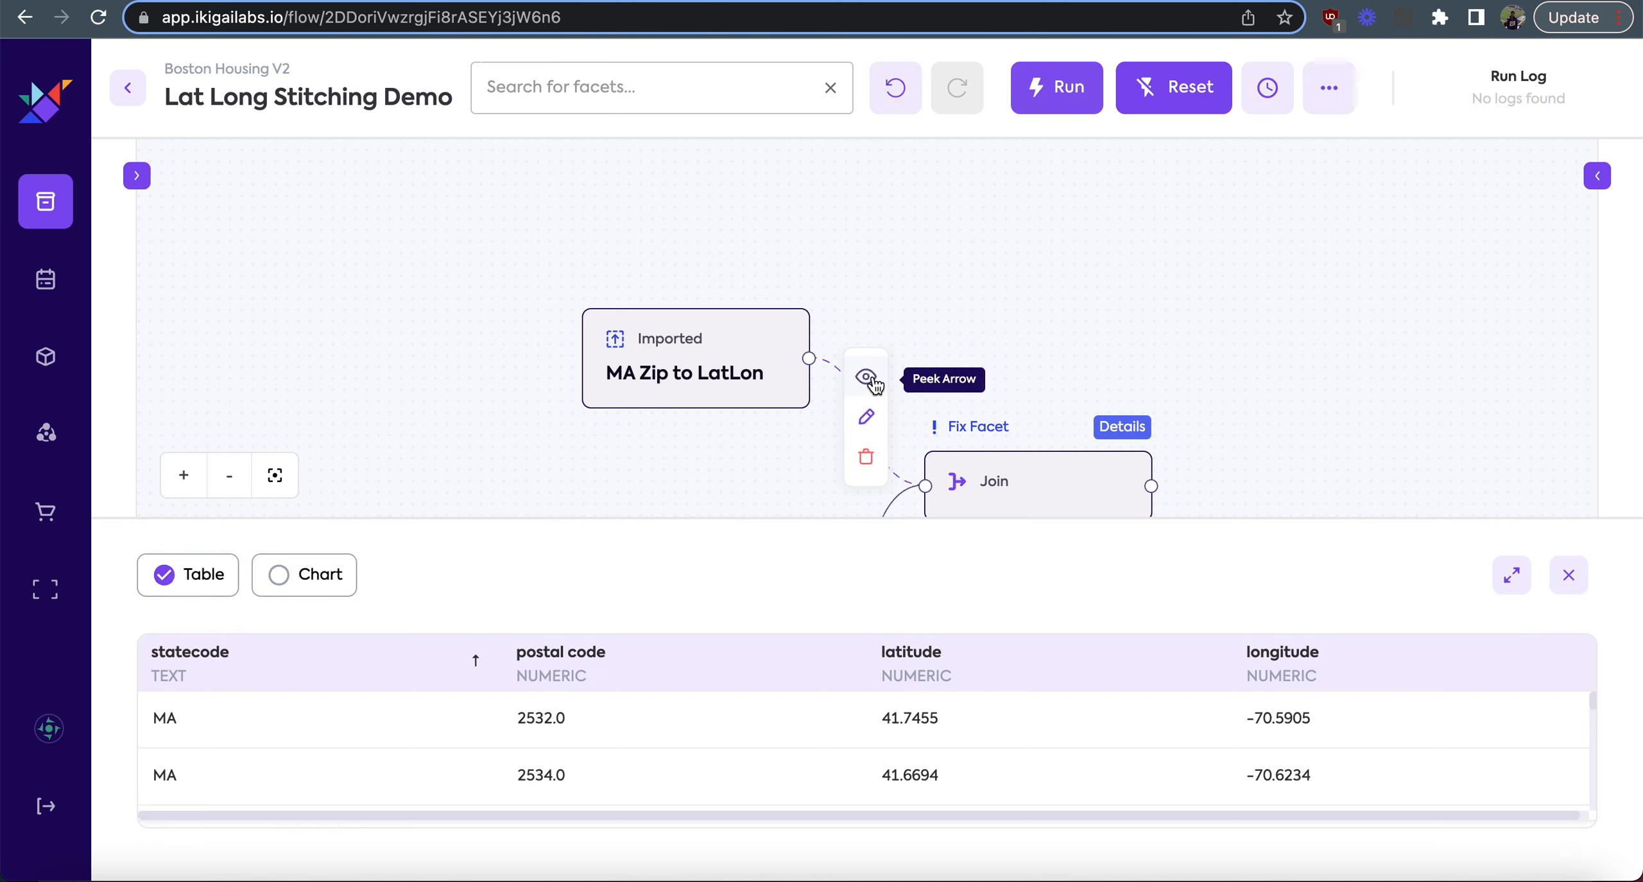
pyautogui.click(1512, 574)
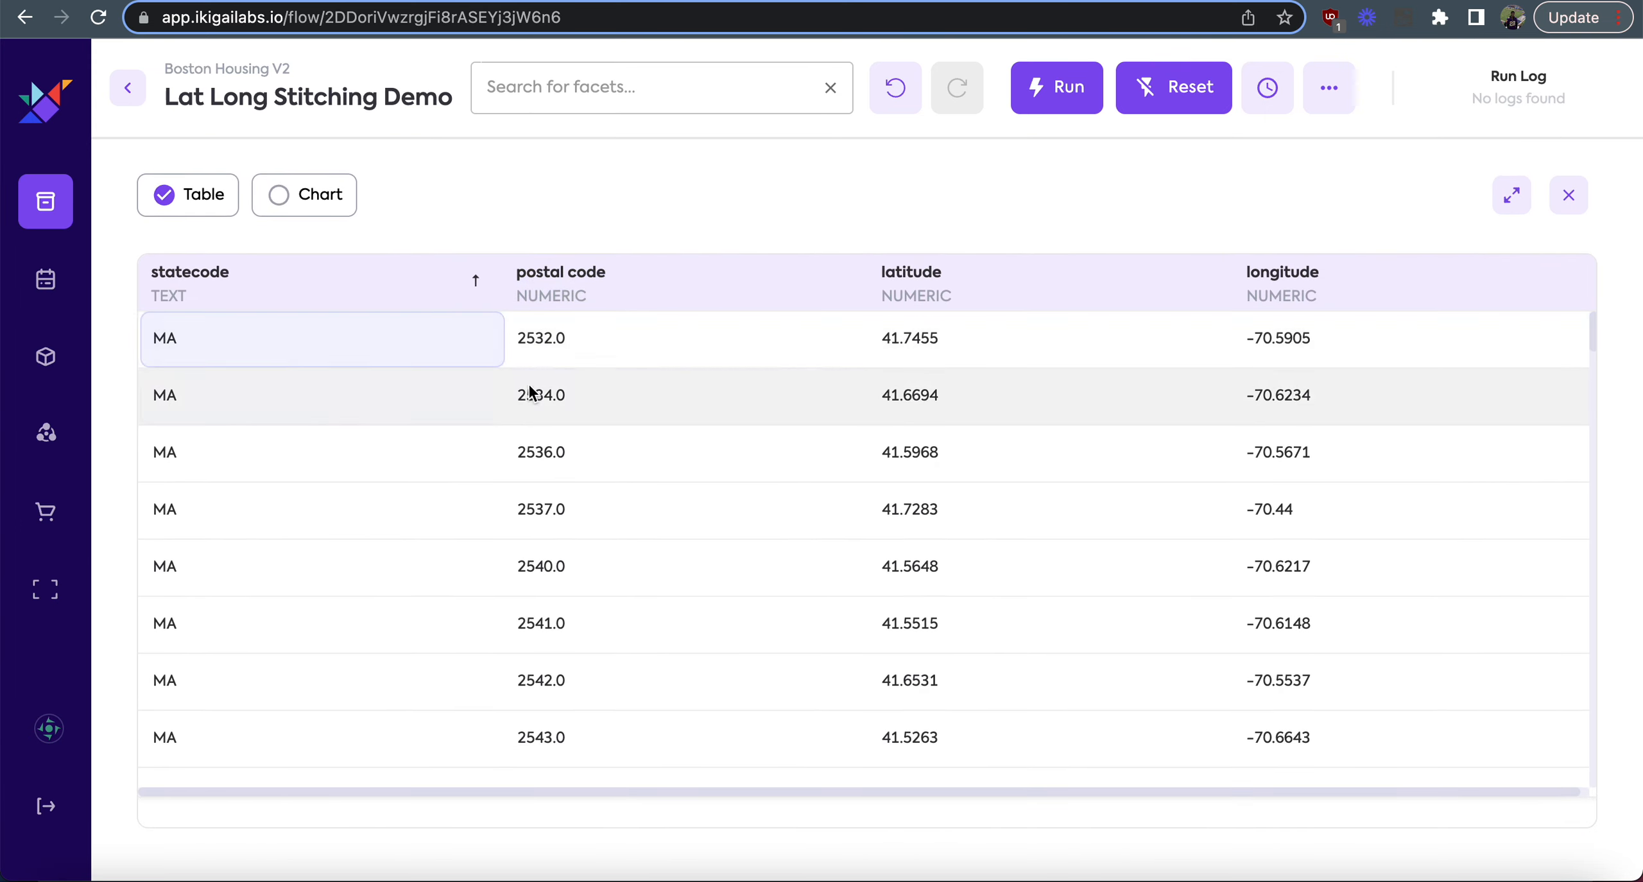
pyautogui.click(908, 384)
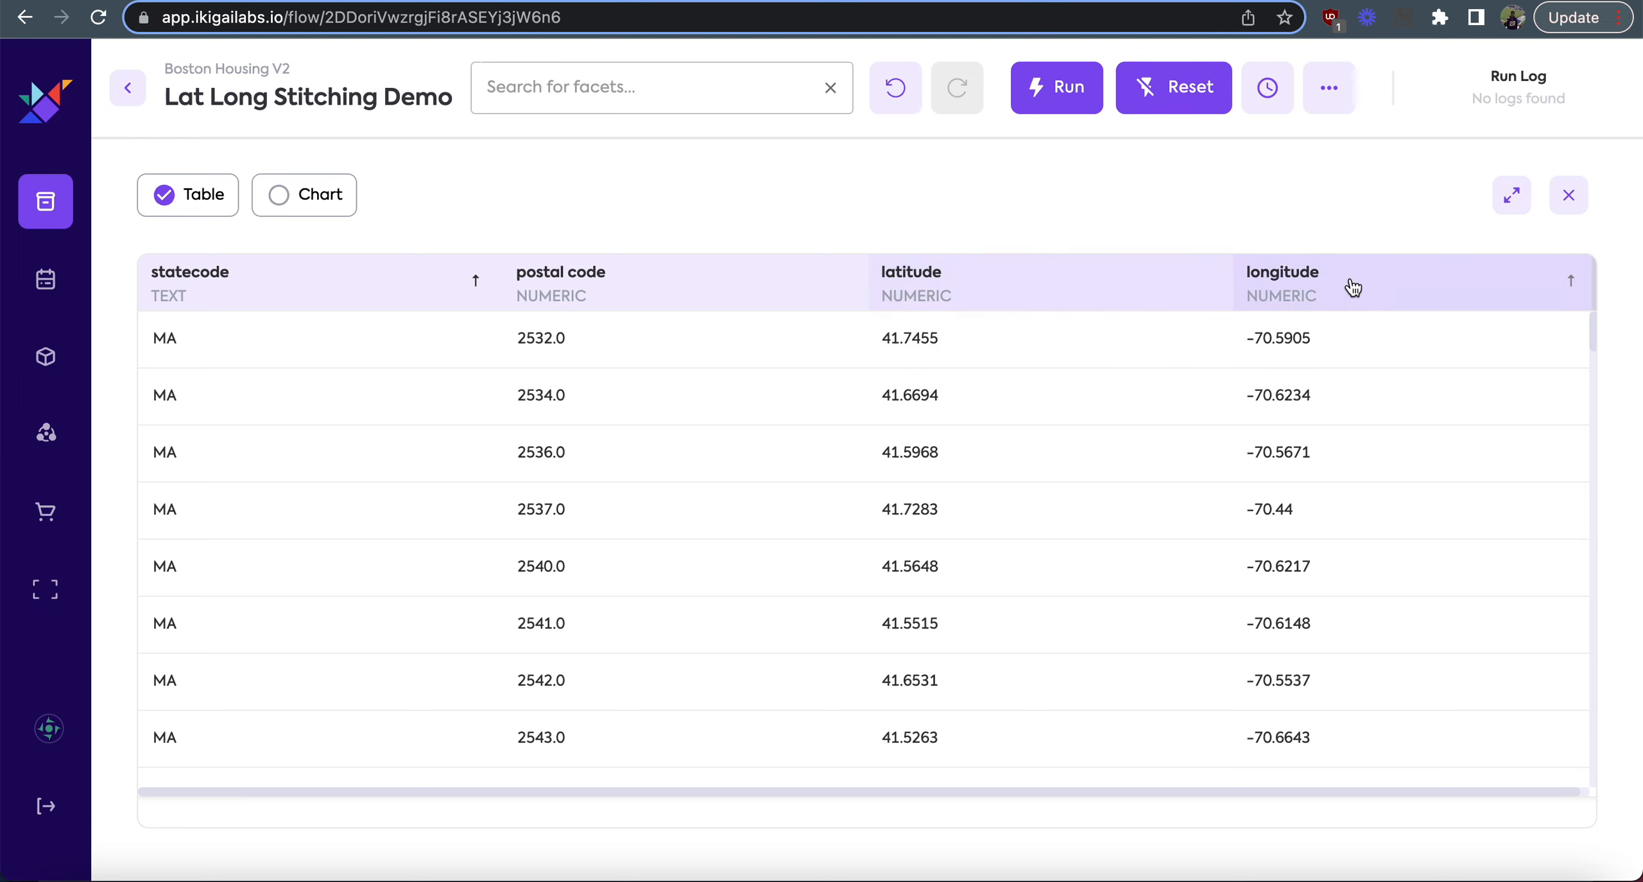
pyautogui.scroll(-10, 1168, 520)
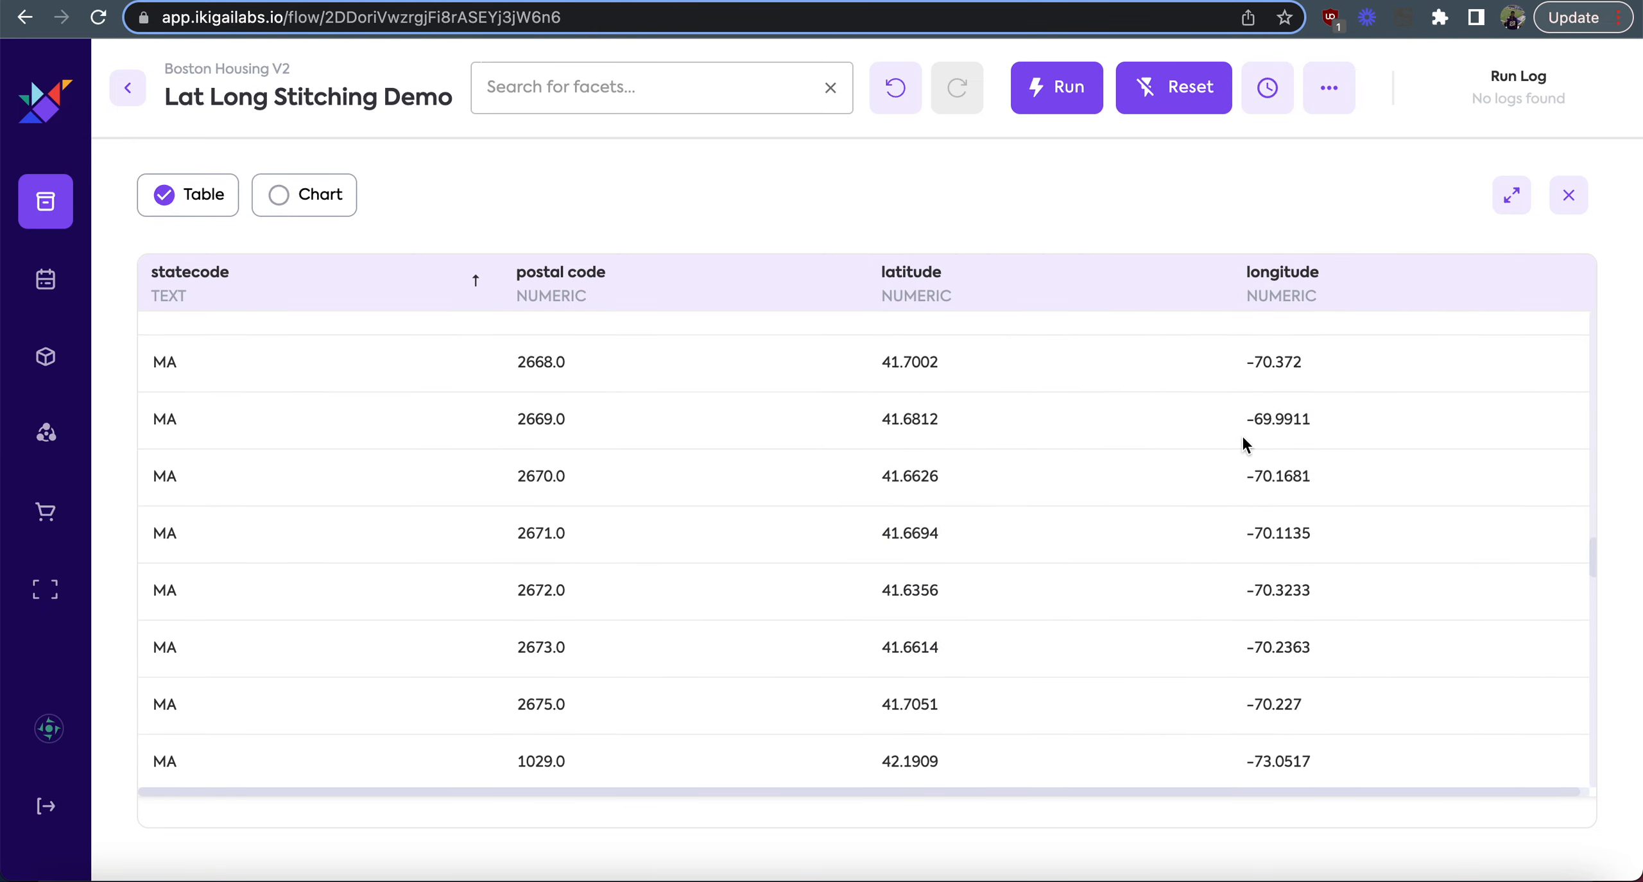
pyautogui.click(1569, 196)
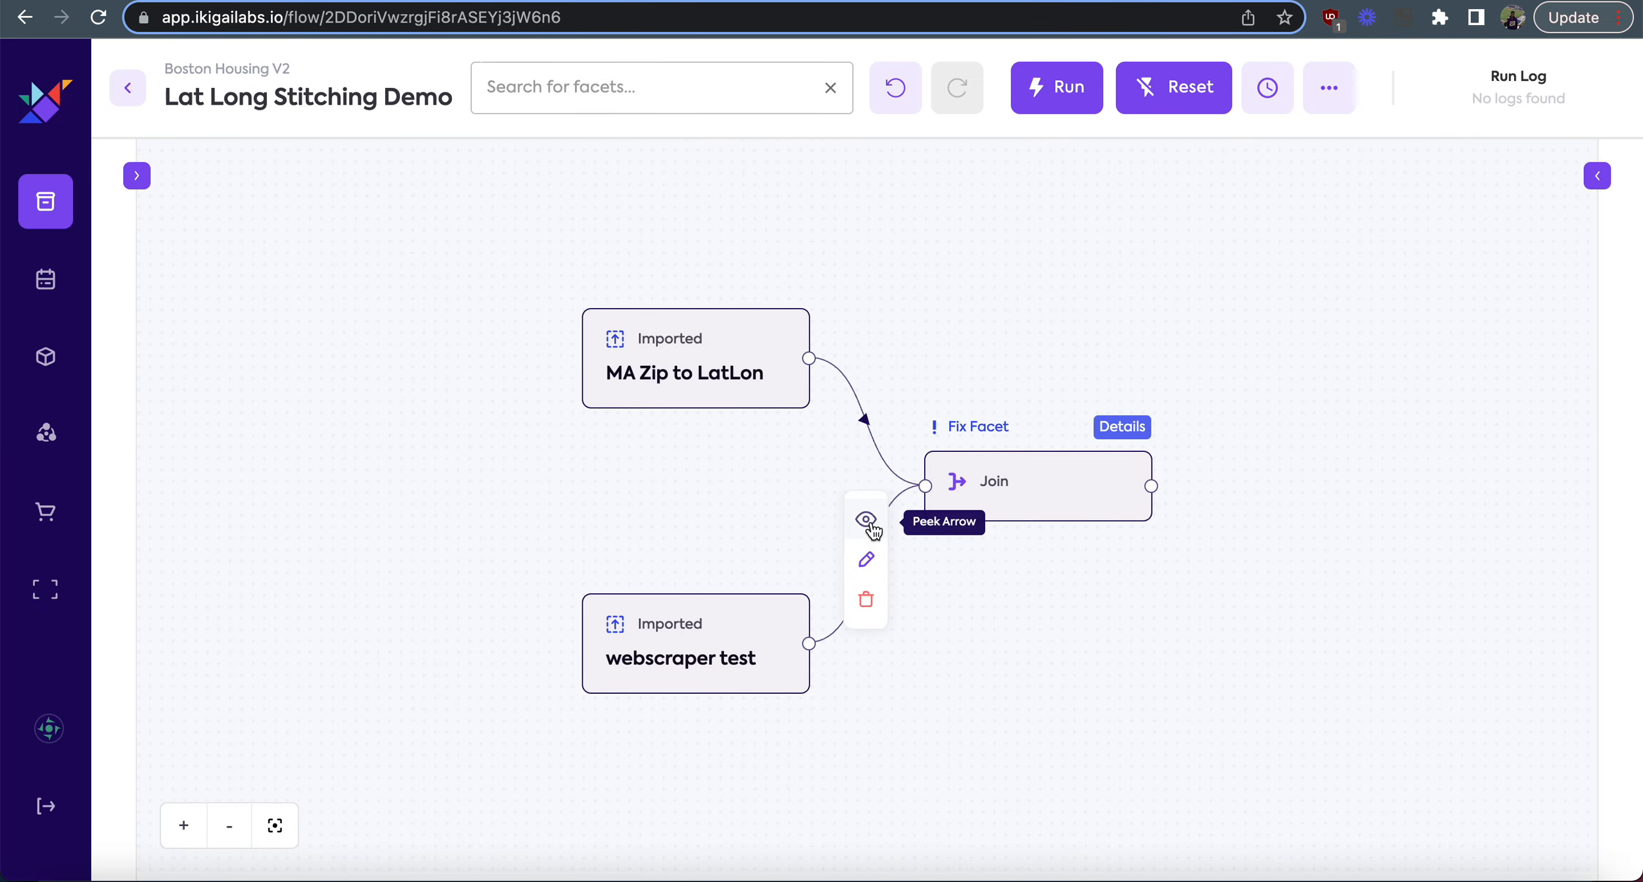
# Peek at the webscraper test data going into the Join and examine its postal code, zip name and price columns.
pyautogui.click(866, 521)
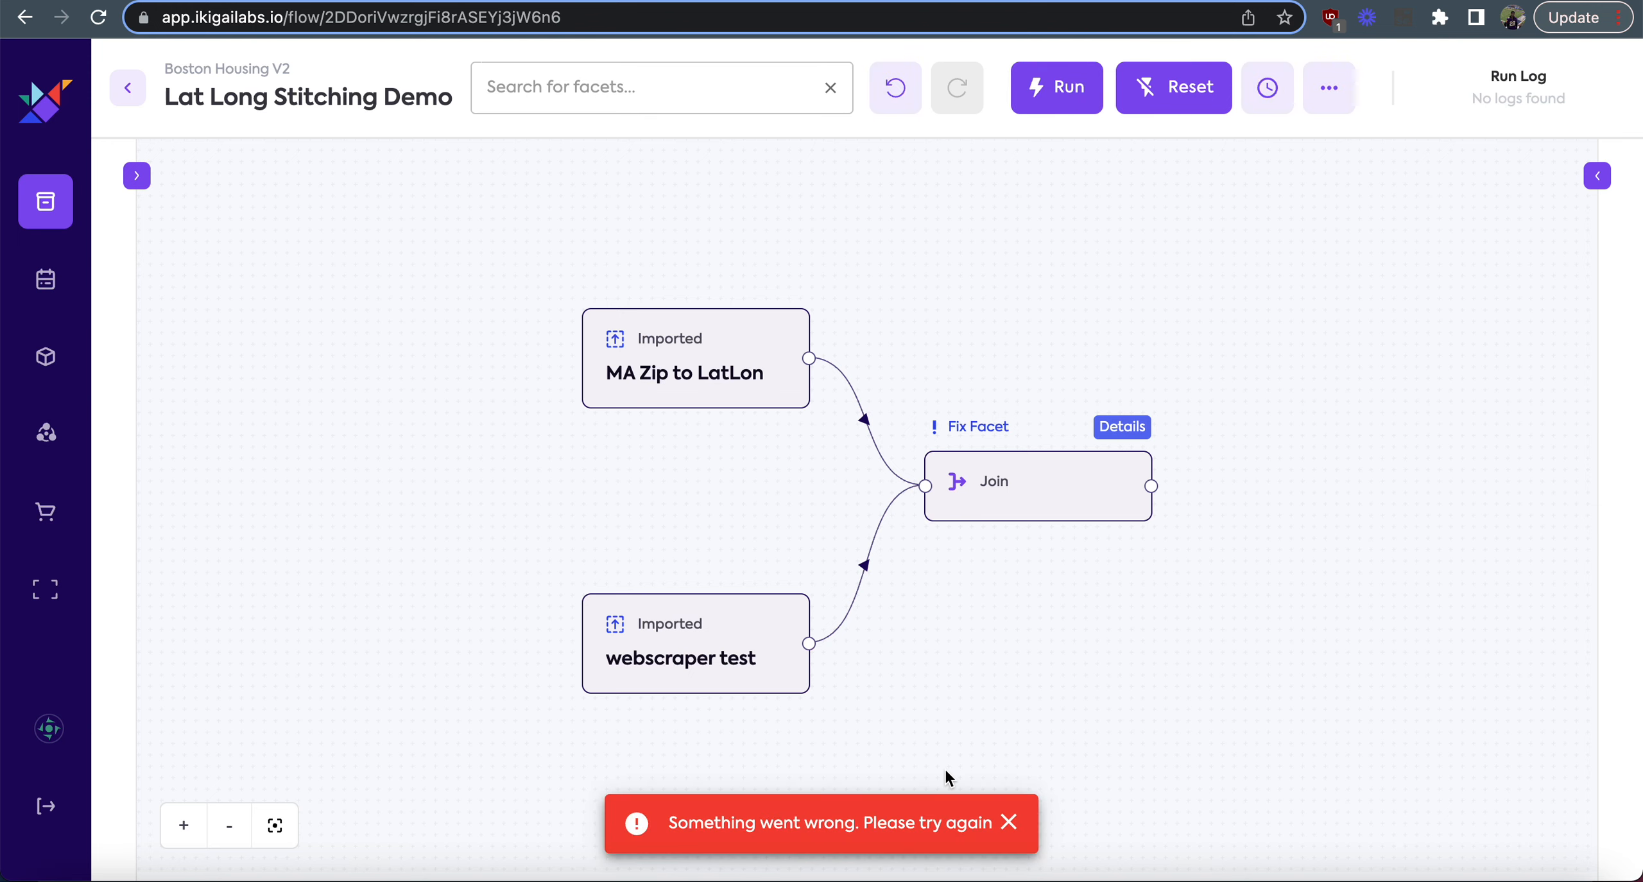
pyautogui.click(866, 521)
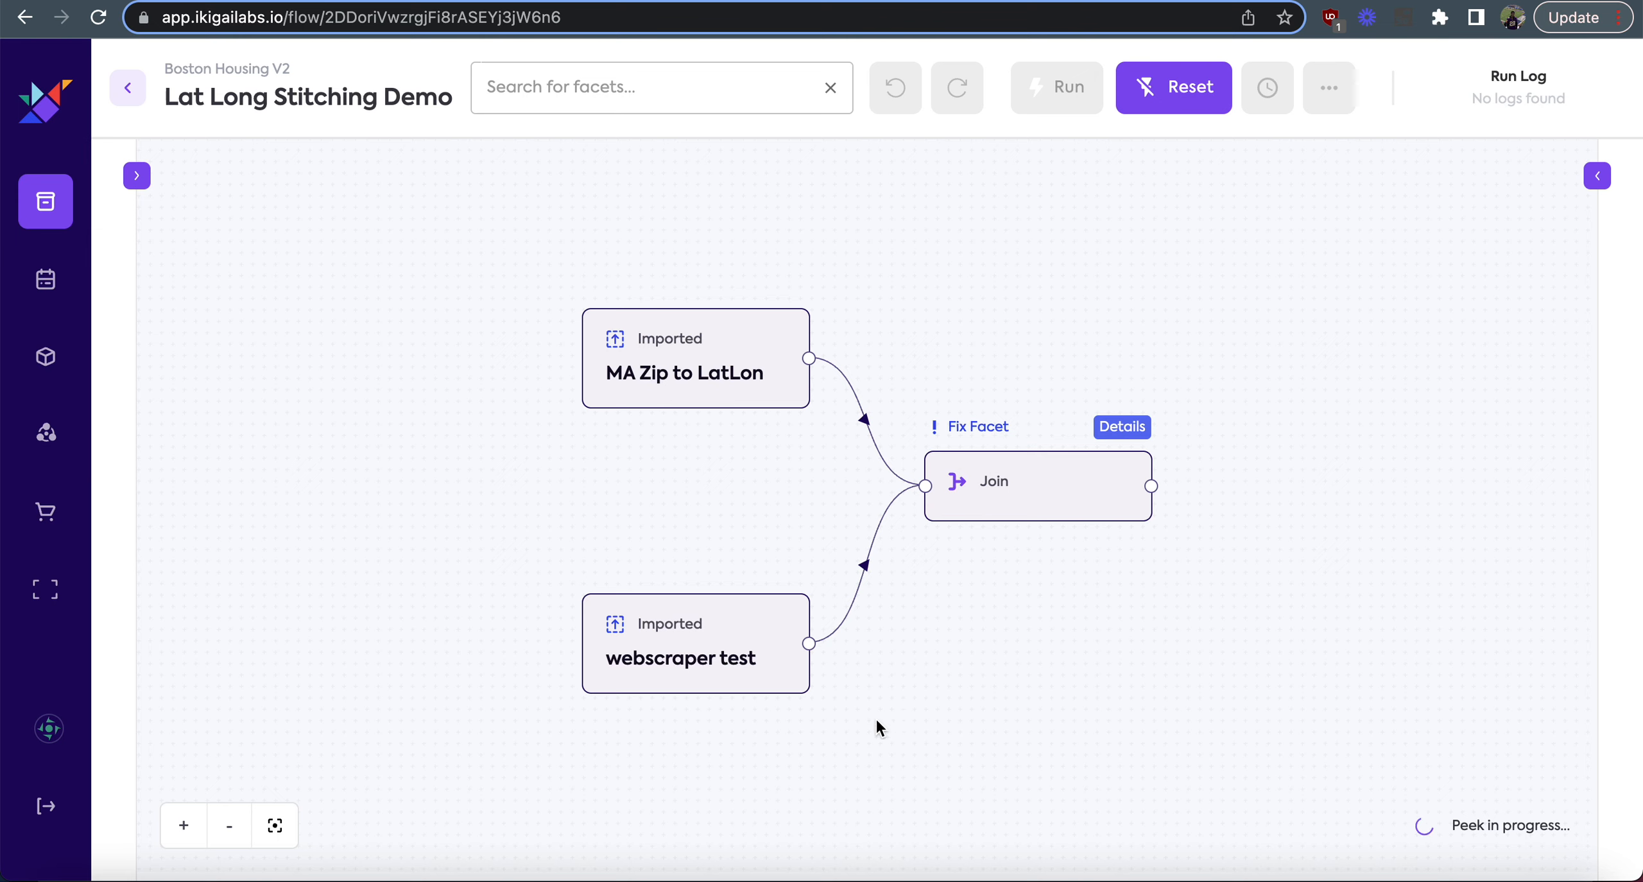
pyautogui.click(1503, 586)
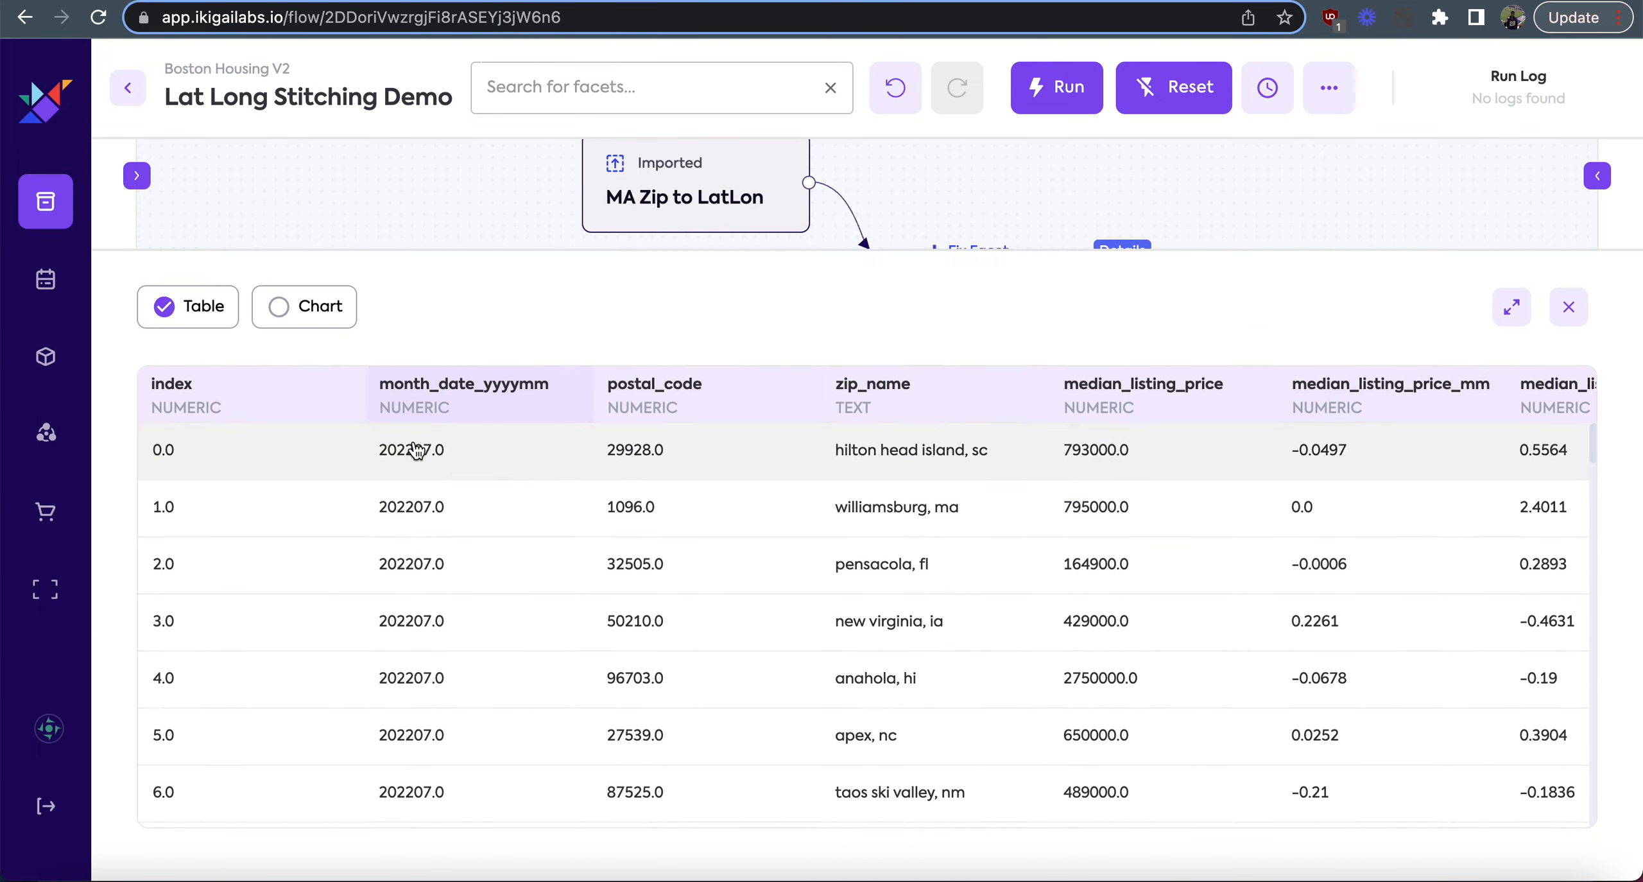
pyautogui.hscroll(3, 592, 464)
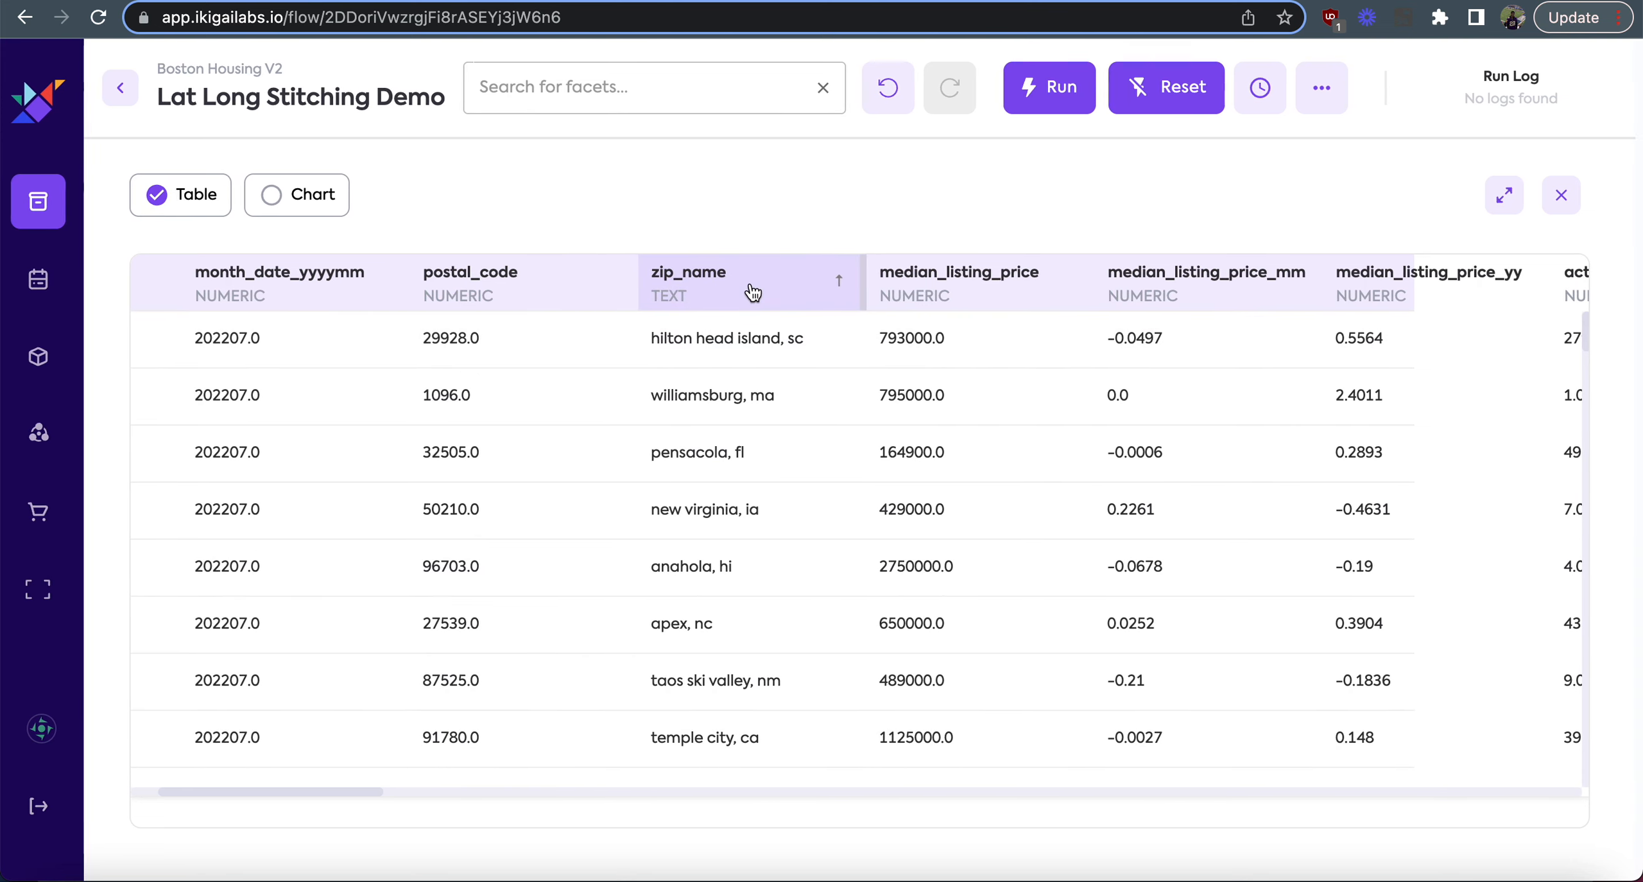
pyautogui.scroll(-1, 732, 738)
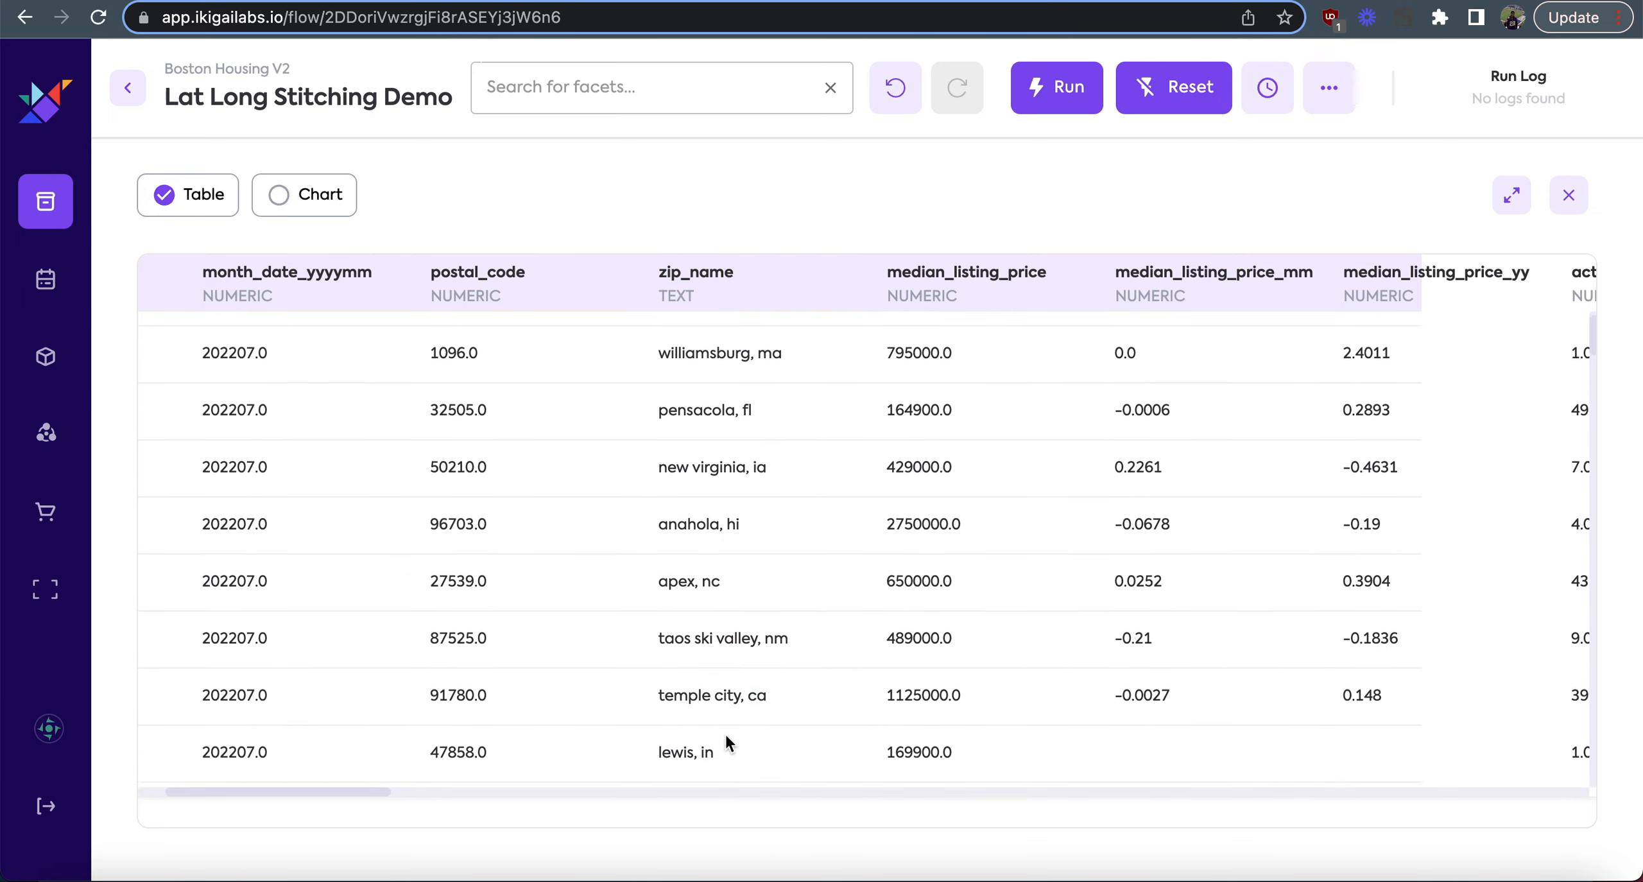
pyautogui.scroll(1, 731, 738)
pyautogui.hscroll(10, 926, 703)
pyautogui.hscroll(15, 924, 709)
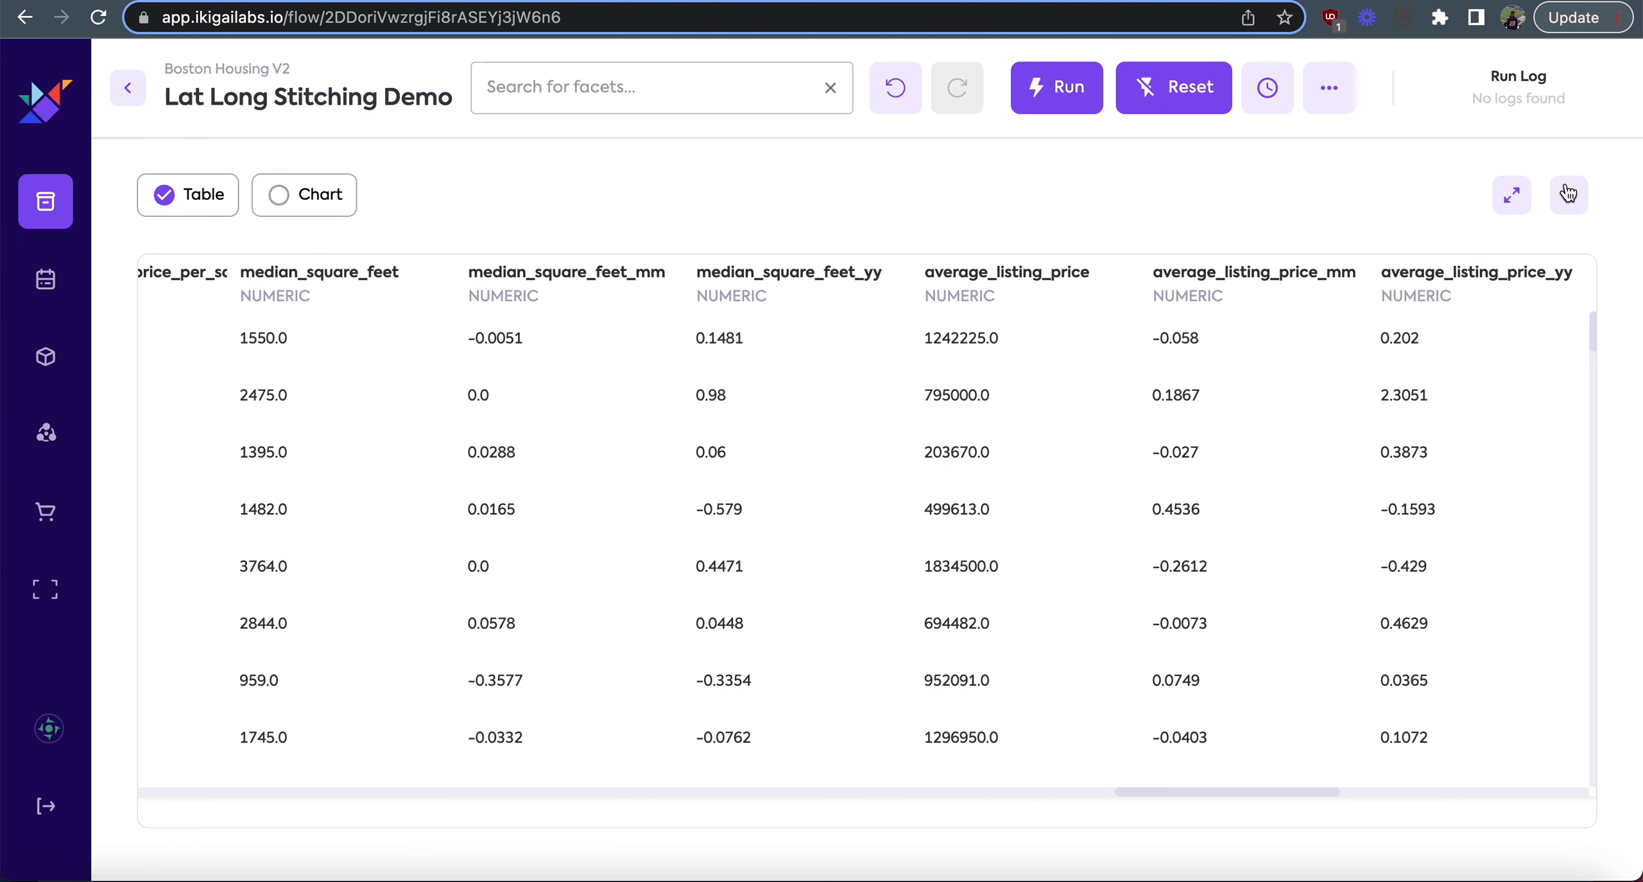
pyautogui.click(1569, 195)
# Set the table side of the arrow from MA Zip to LatLon to the Join as left.
pyautogui.moveTo(1077, 491)
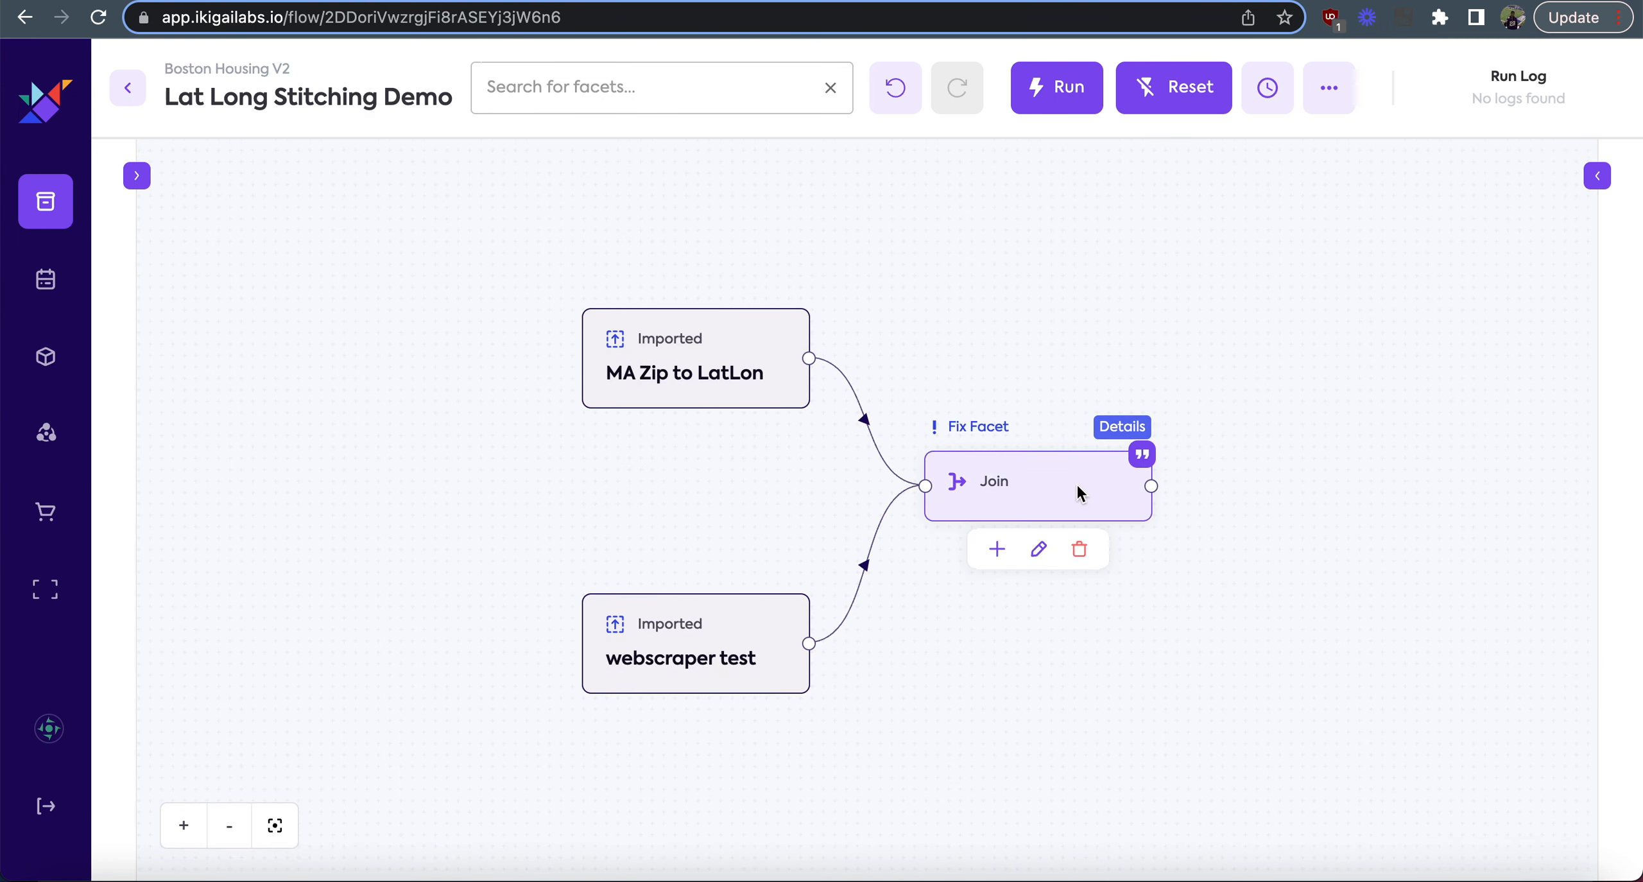
pyautogui.moveTo(1077, 491); pyautogui.dragTo(1099, 492)
pyautogui.click(881, 416)
pyautogui.click(712, 504)
pyautogui.click(692, 552)
pyautogui.click(905, 622)
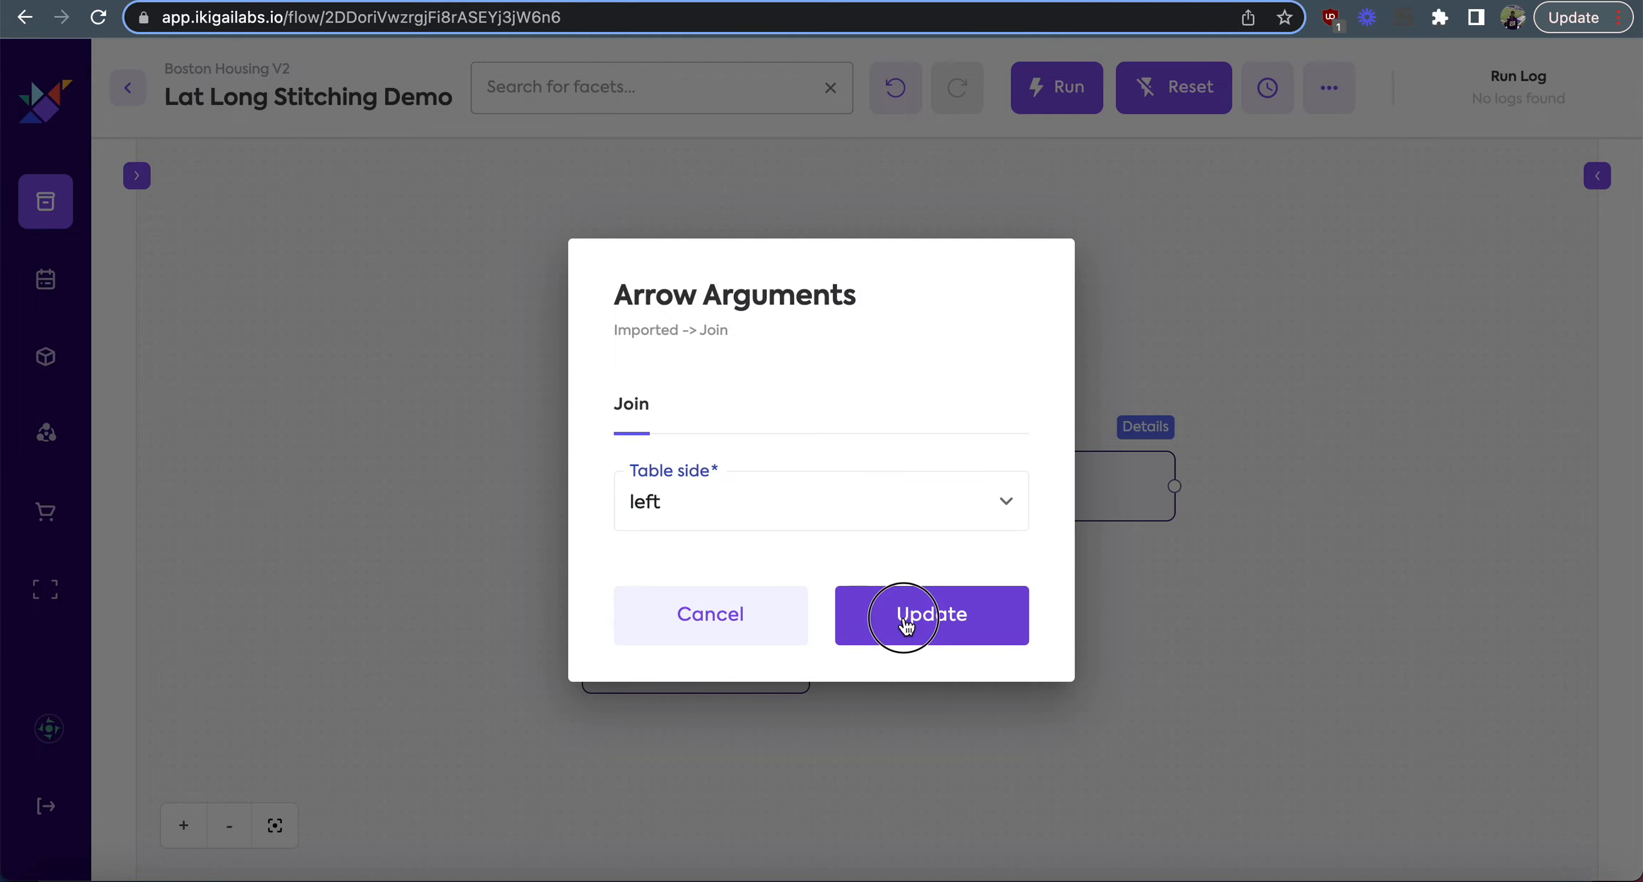
# Set the table side of the arrow from webscraper test to the Join as right.
pyautogui.moveTo(831, 555)
pyautogui.click(886, 562)
pyautogui.click(868, 507)
pyautogui.click(762, 589)
pyautogui.click(930, 636)
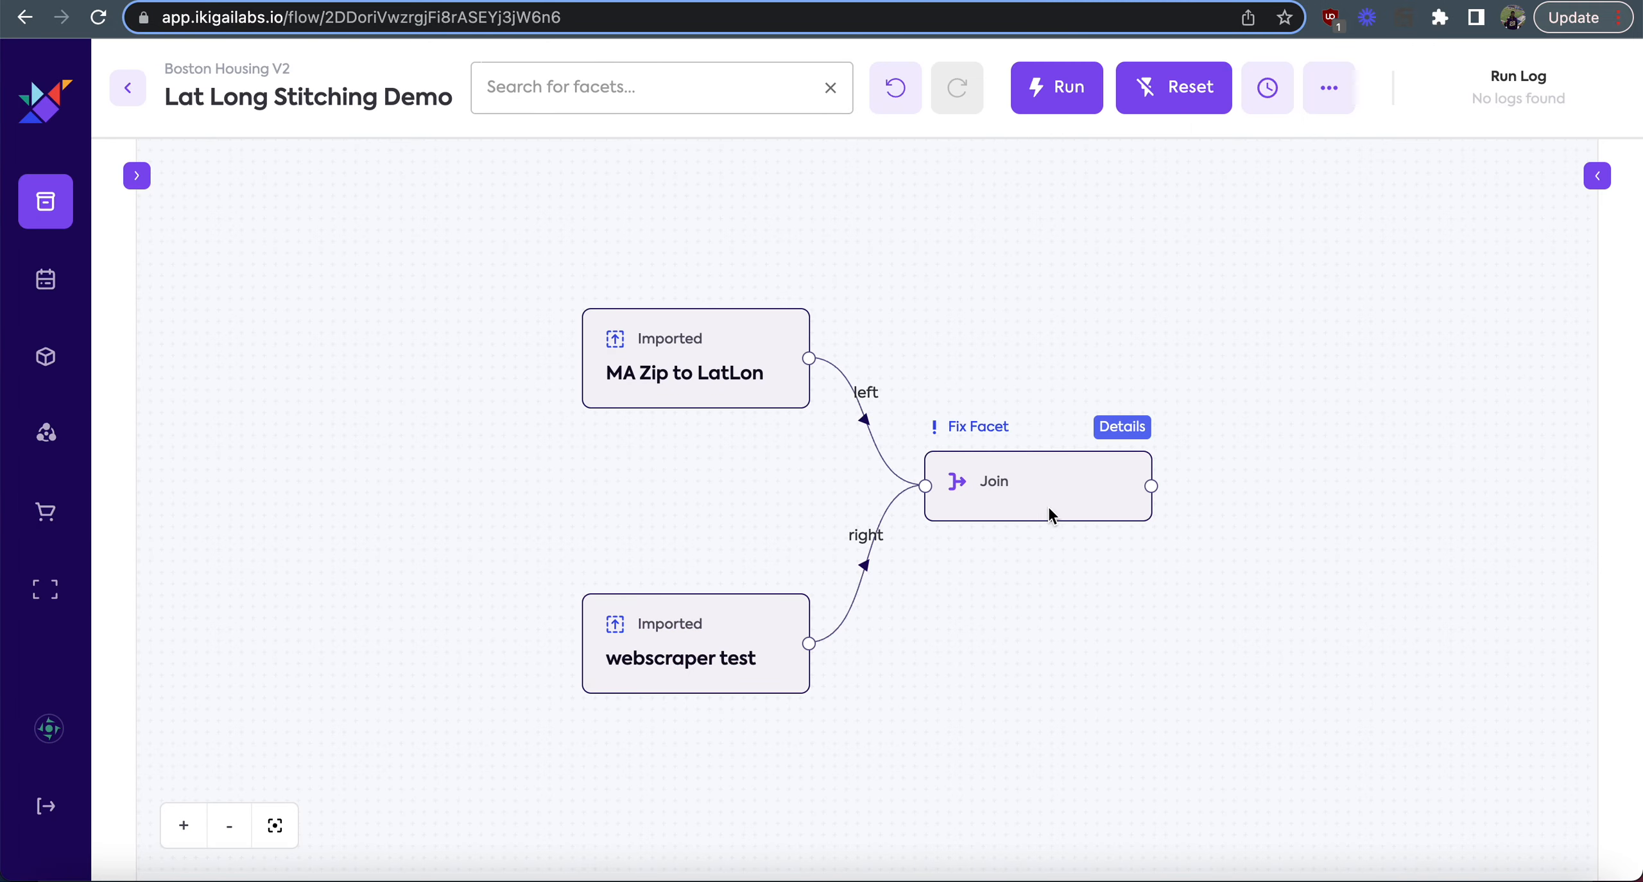
# Configure the Join facet with the left option and add a join condition using postal code as the left table column.
pyautogui.moveTo(1048, 505)
pyautogui.click(1032, 540)
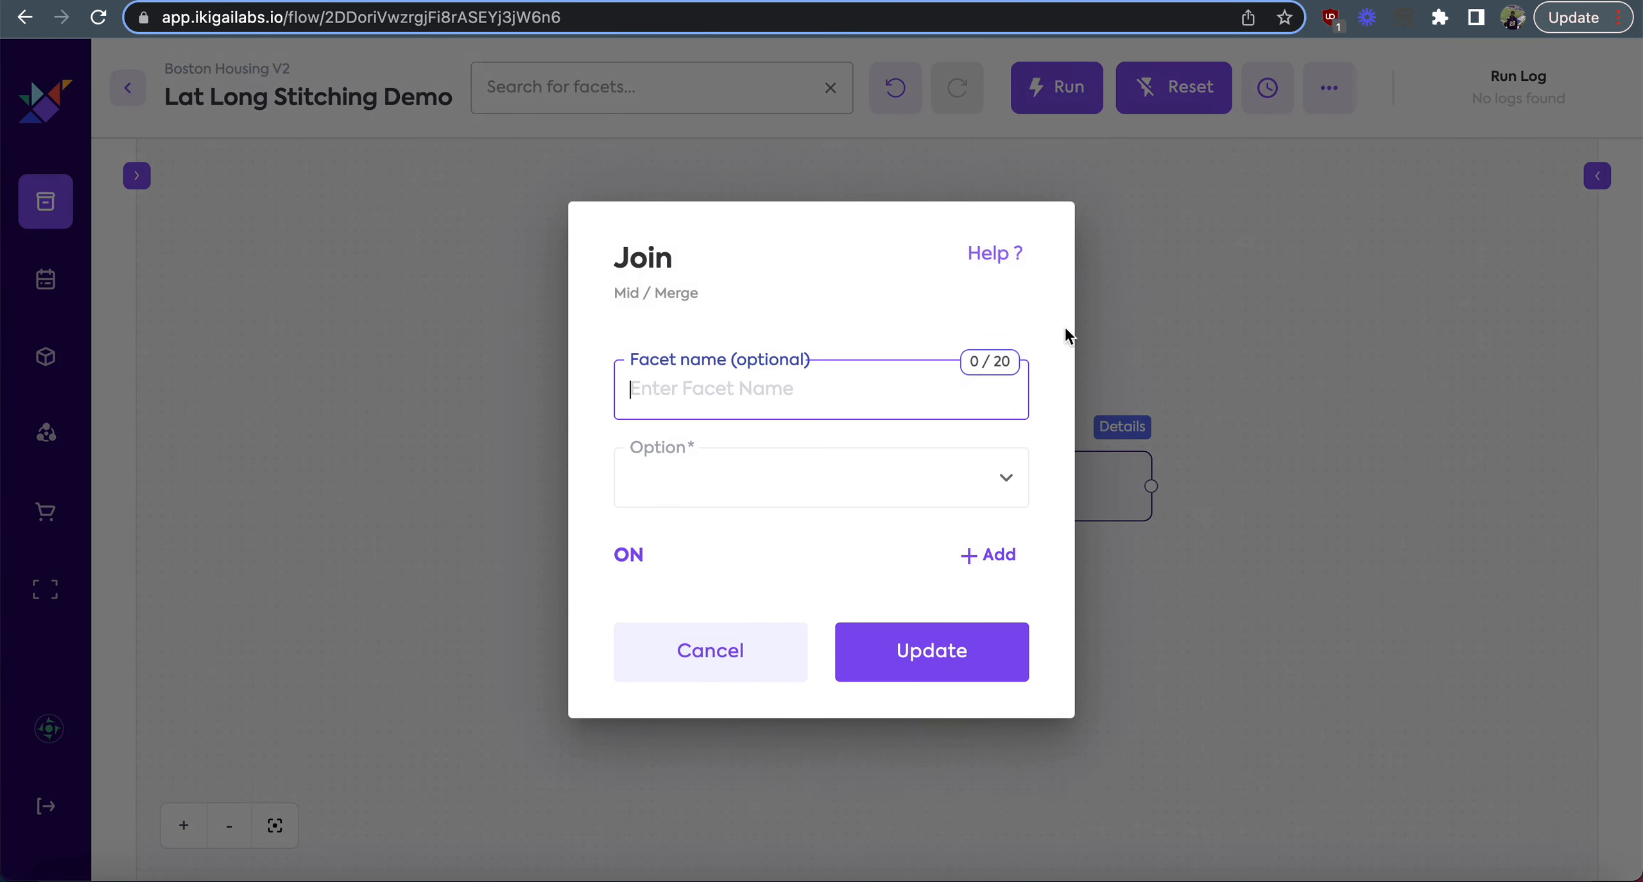
pyautogui.click(837, 486)
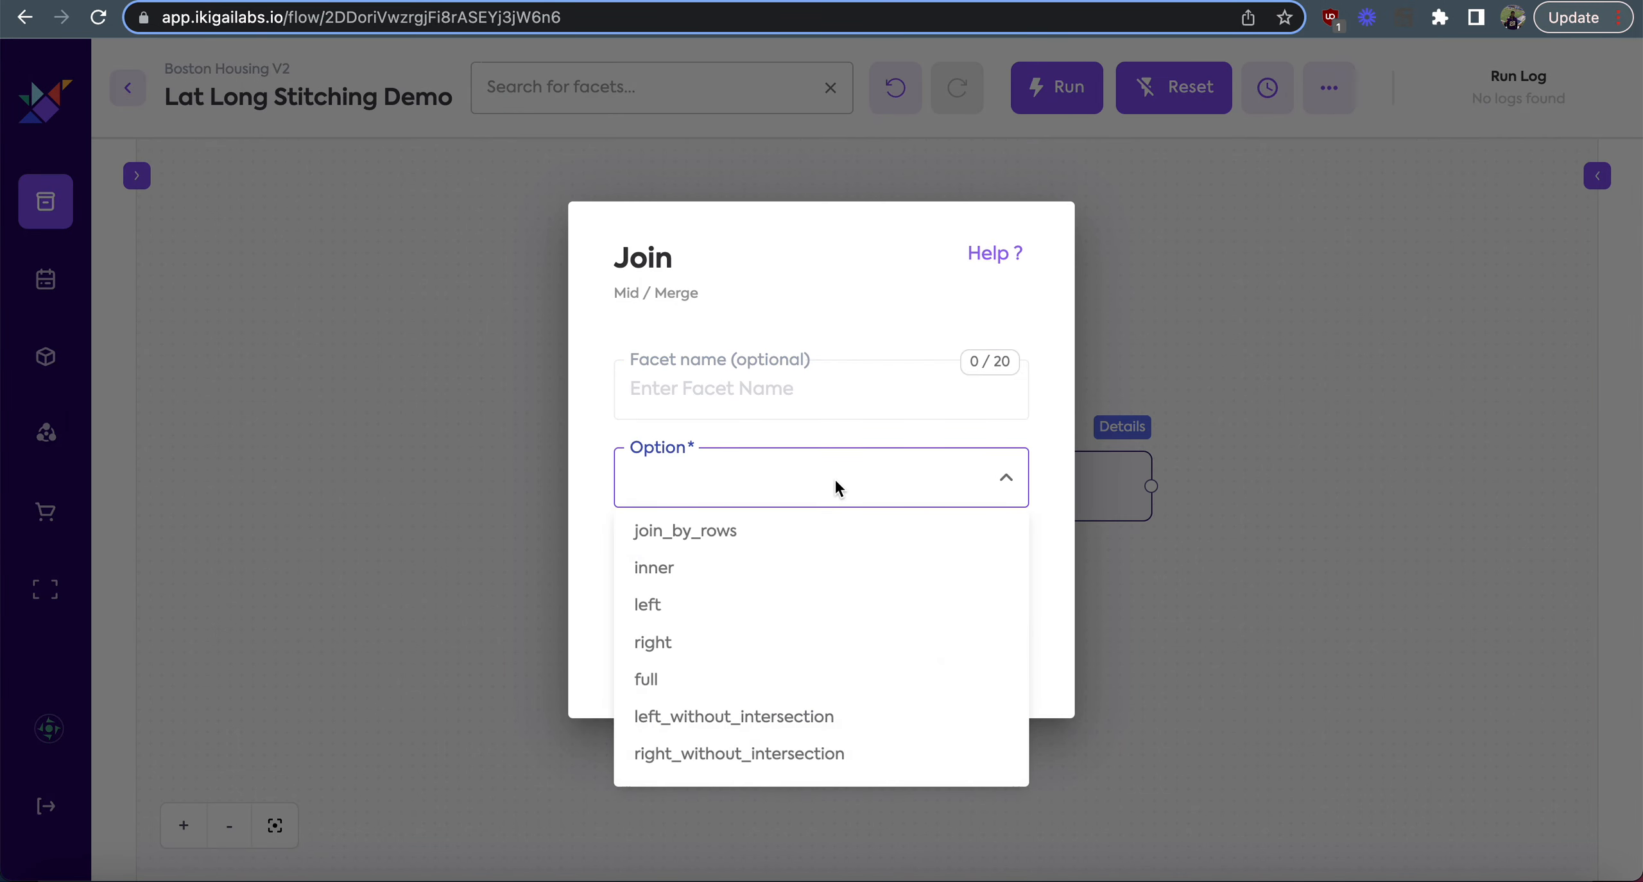
pyautogui.click(647, 610)
pyautogui.click(982, 555)
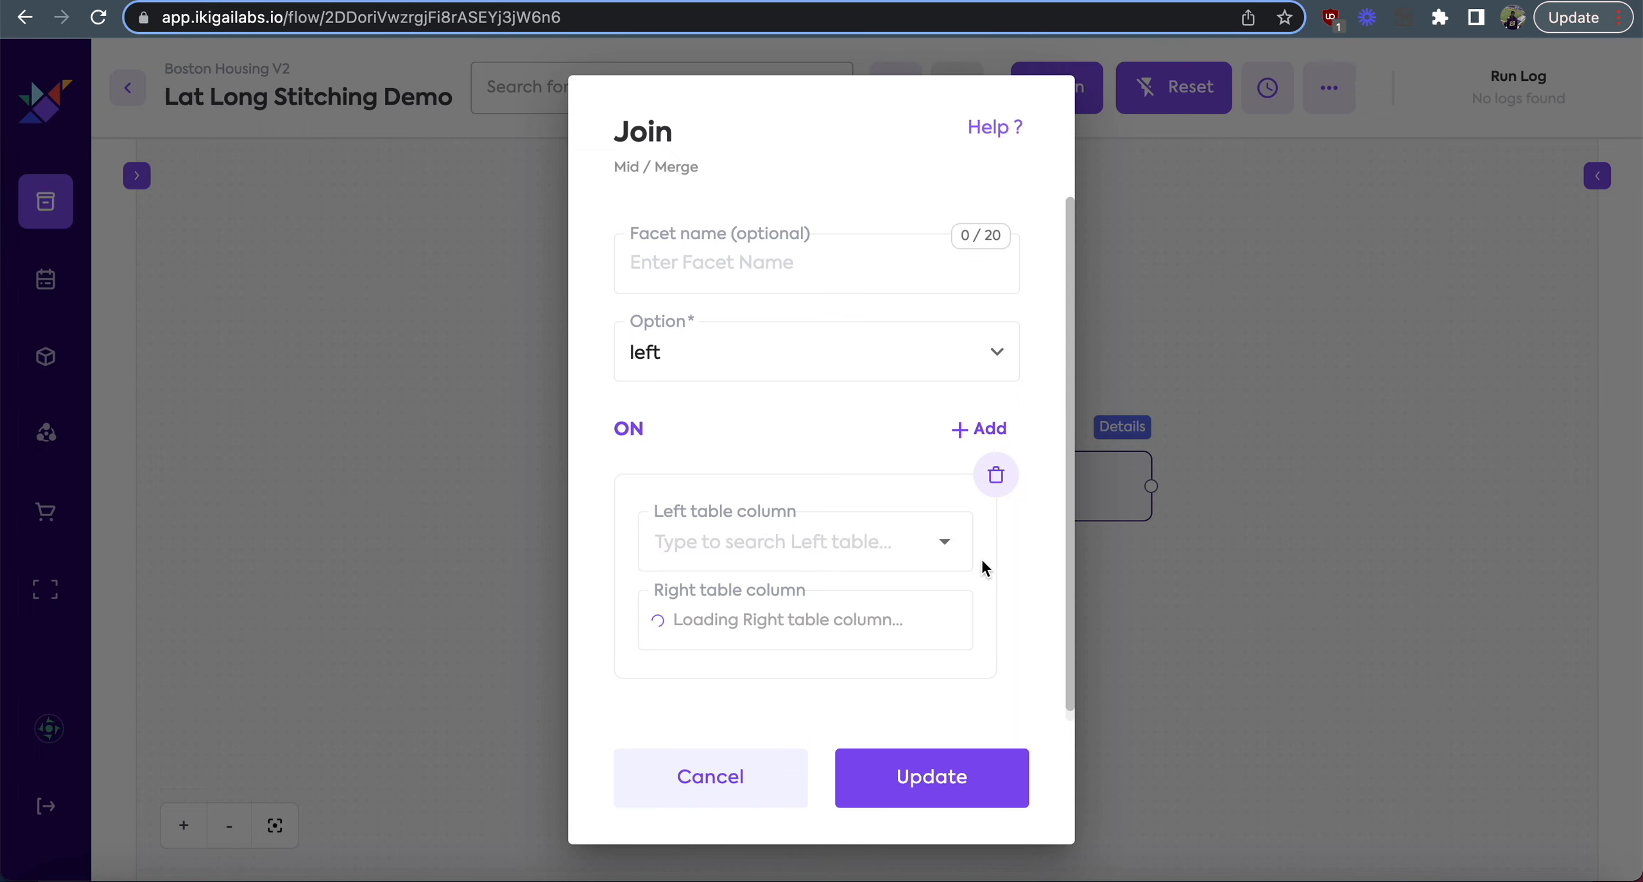
pyautogui.click(829, 547)
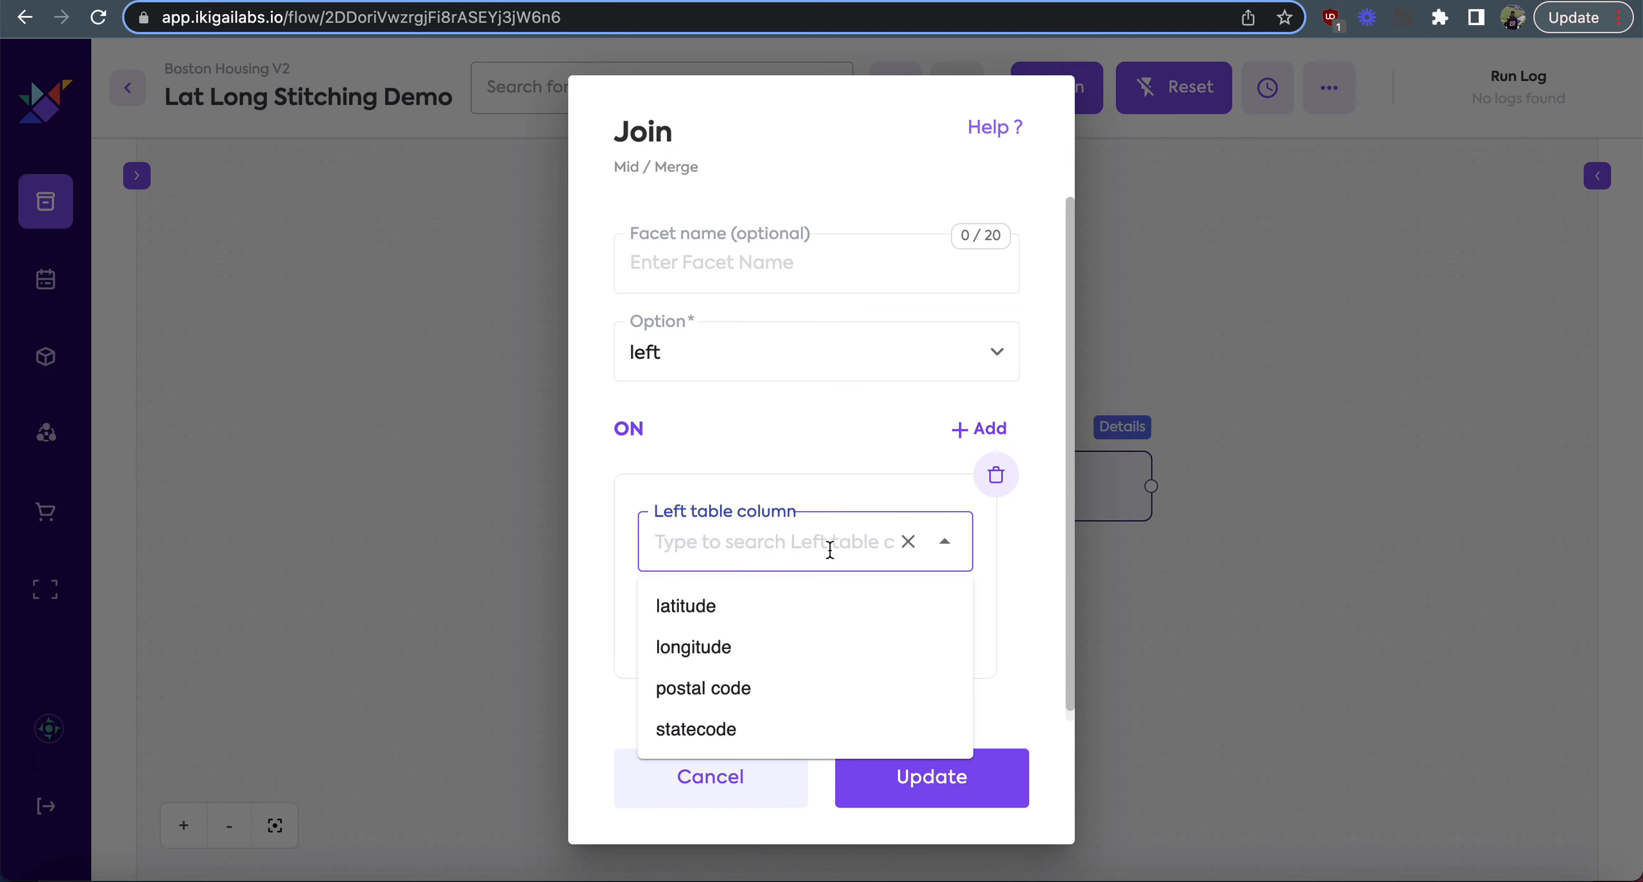
pyautogui.click(750, 690)
# Choose postal_code as the right table column of the join condition and update the Join facet.
pyautogui.click(719, 621)
pyautogui.scroll(-4, 767, 501)
pyautogui.scroll(-10, 767, 501)
pyautogui.scroll(3, 796, 449)
pyautogui.scroll(2, 811, 391)
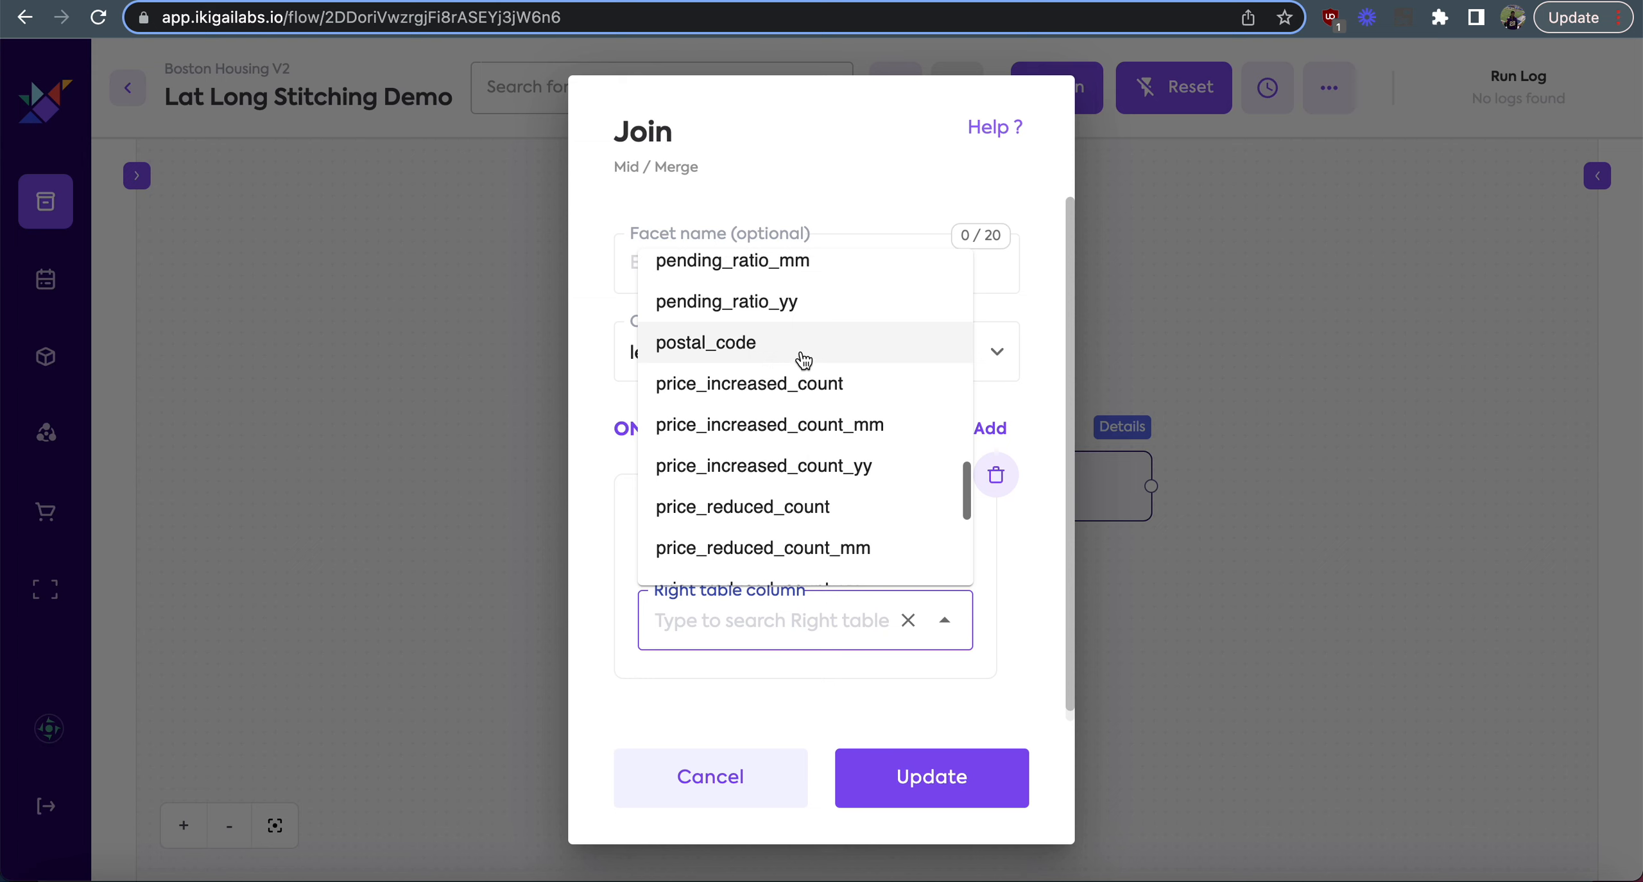
pyautogui.click(803, 352)
pyautogui.click(937, 801)
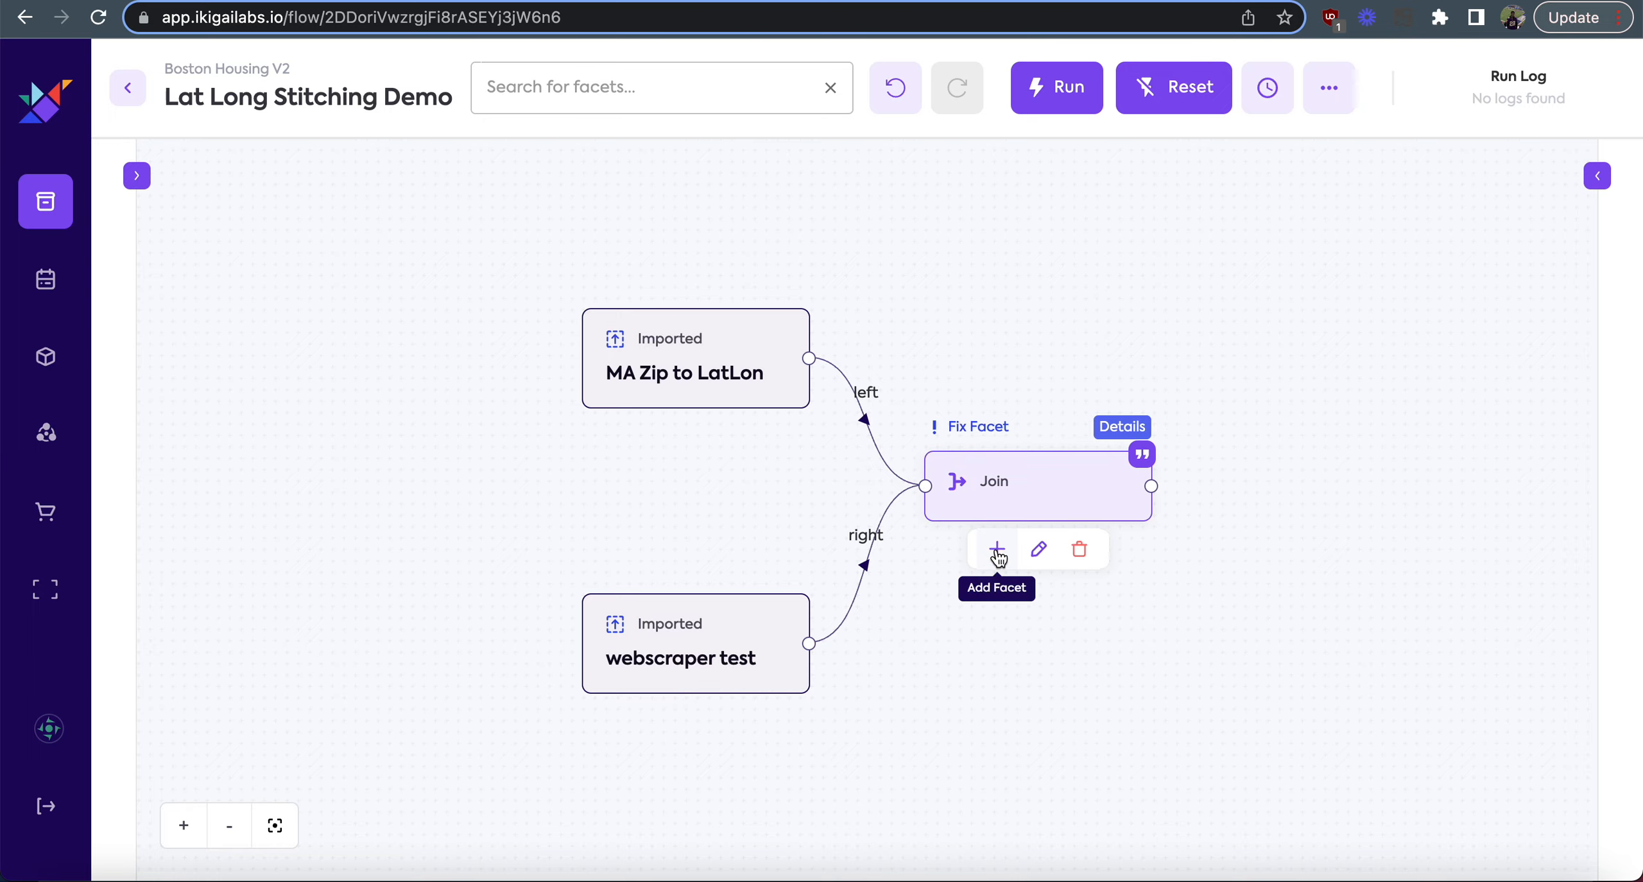
# Add a Select facet, from the Db Operation category, after the Join.
pyautogui.click(996, 547)
pyautogui.click(711, 489)
pyautogui.moveTo(550, 558)
pyautogui.scroll(-3, 550, 558)
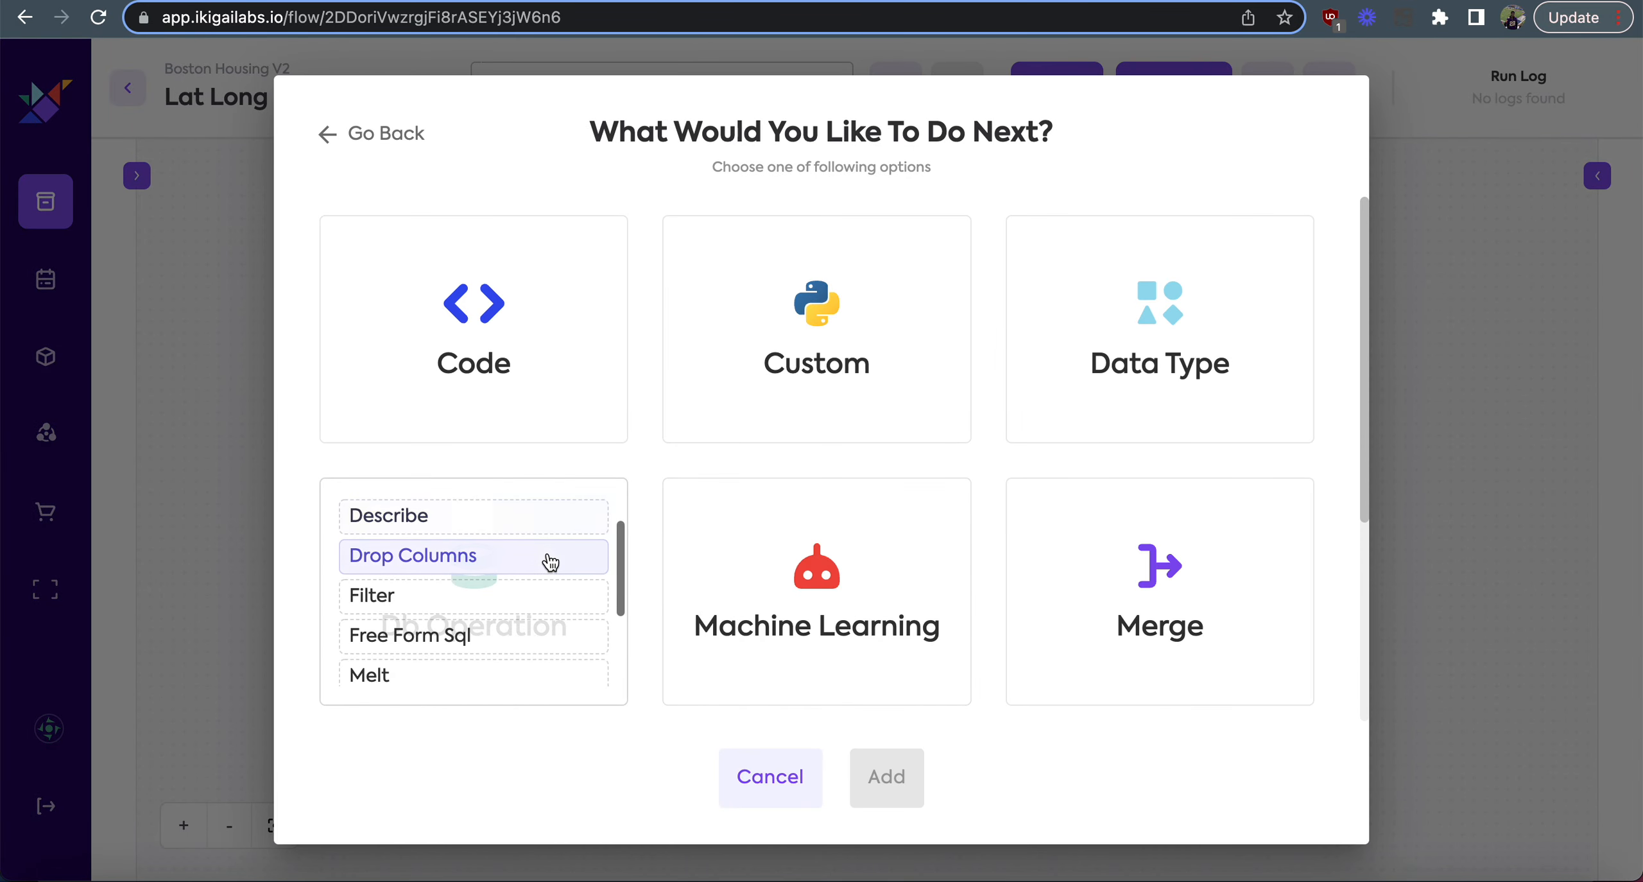
pyautogui.click(504, 627)
pyautogui.click(887, 776)
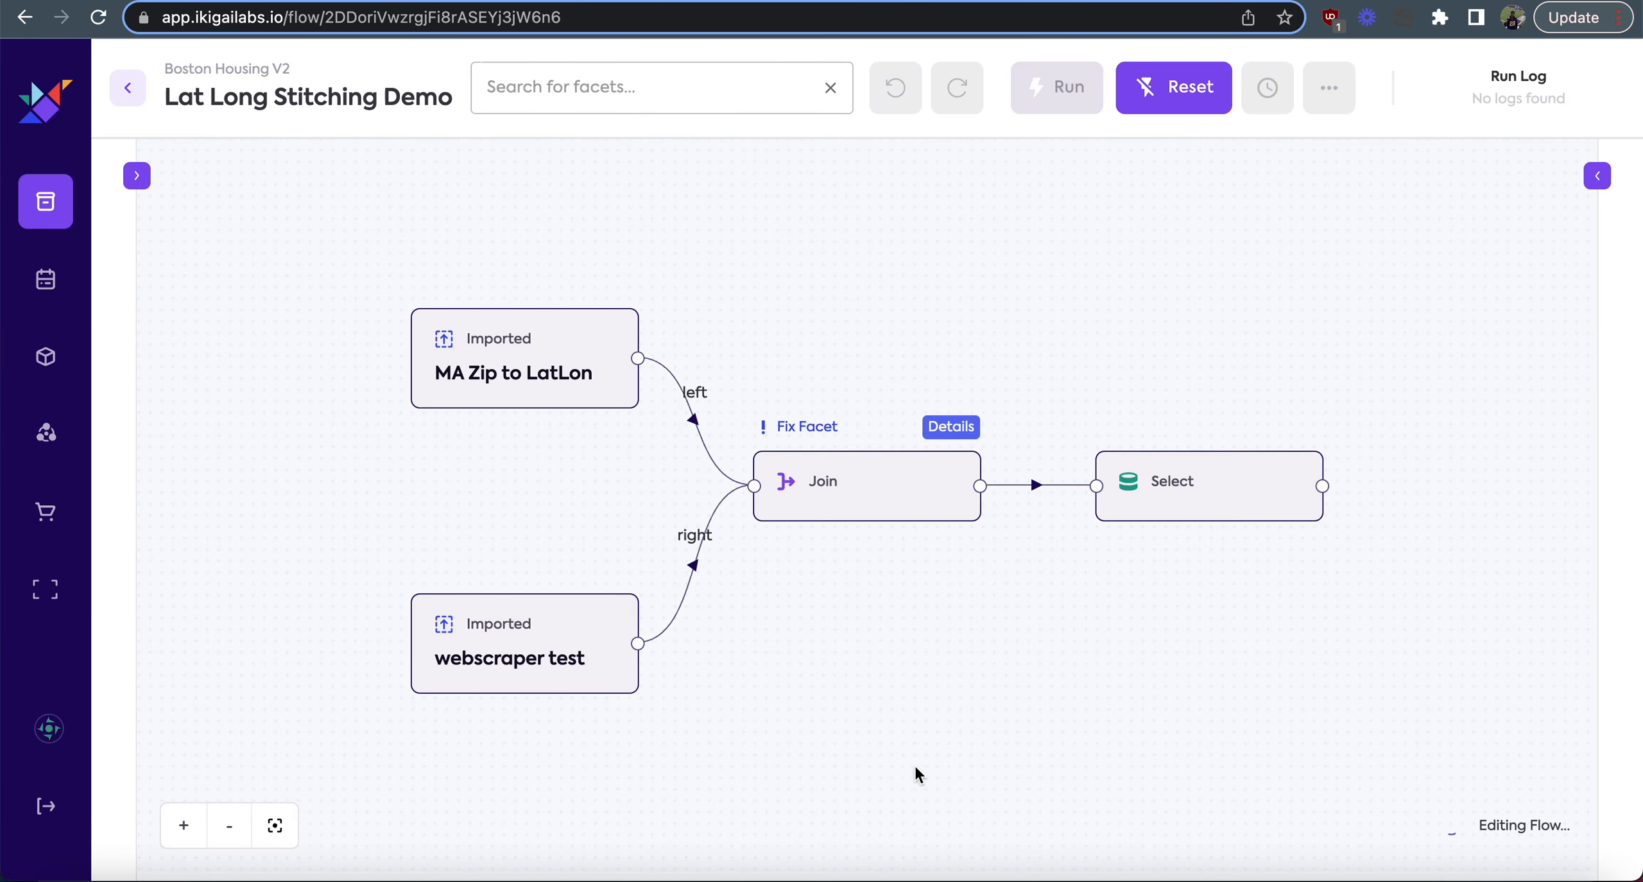
pyautogui.moveTo(1027, 478)
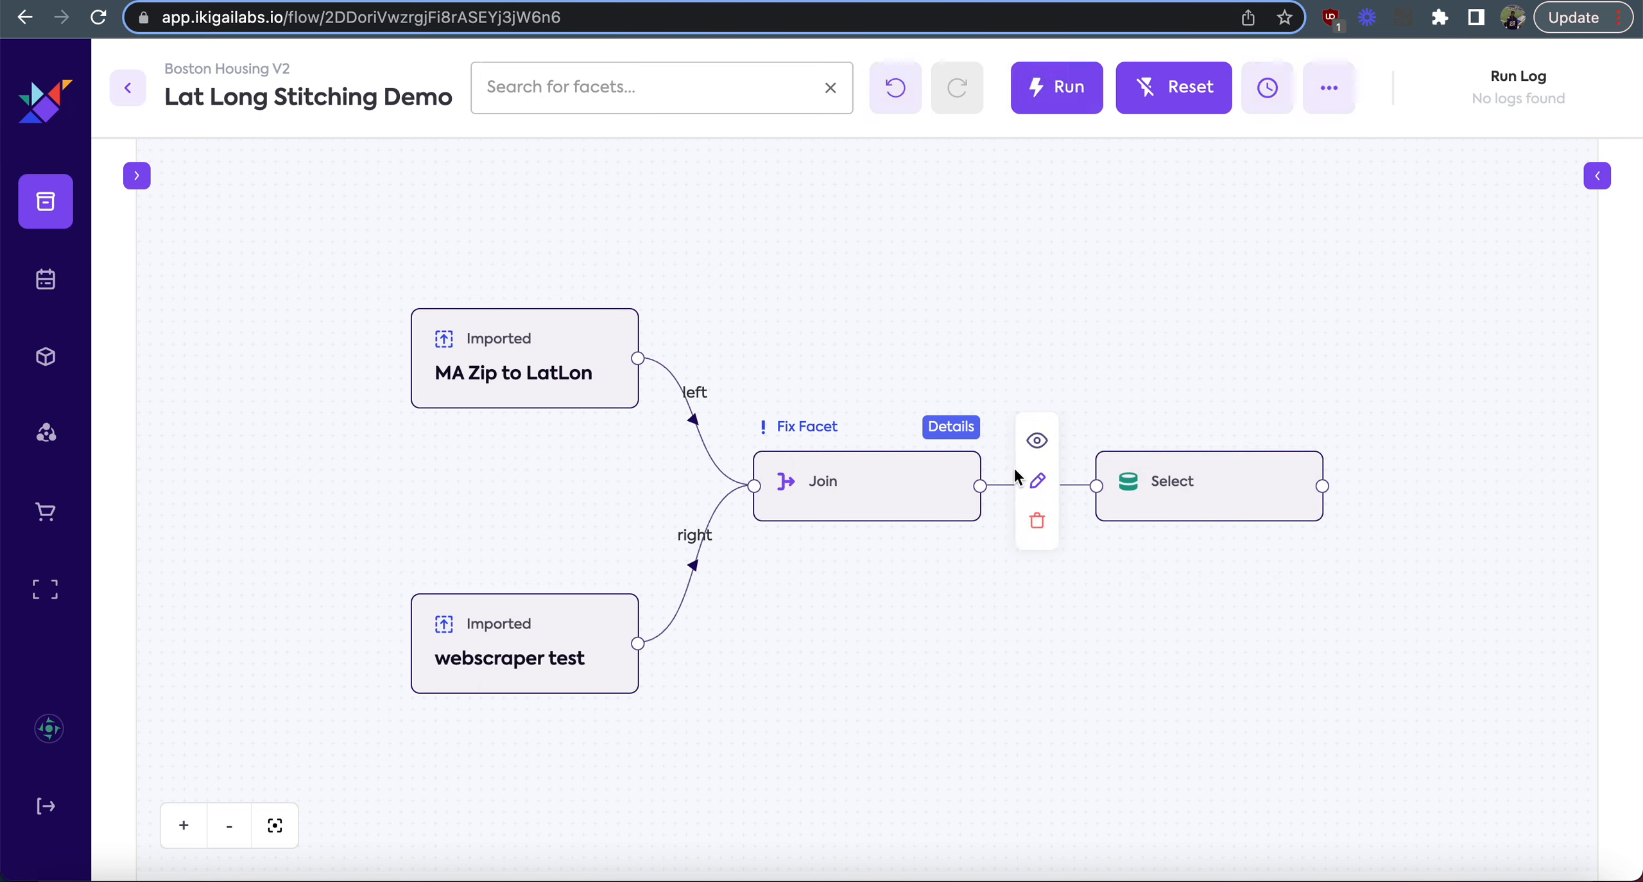
# Preview the data passing from the Join to the Select facet in an enlarged table and examine its rows and columns.
pyautogui.click(1038, 443)
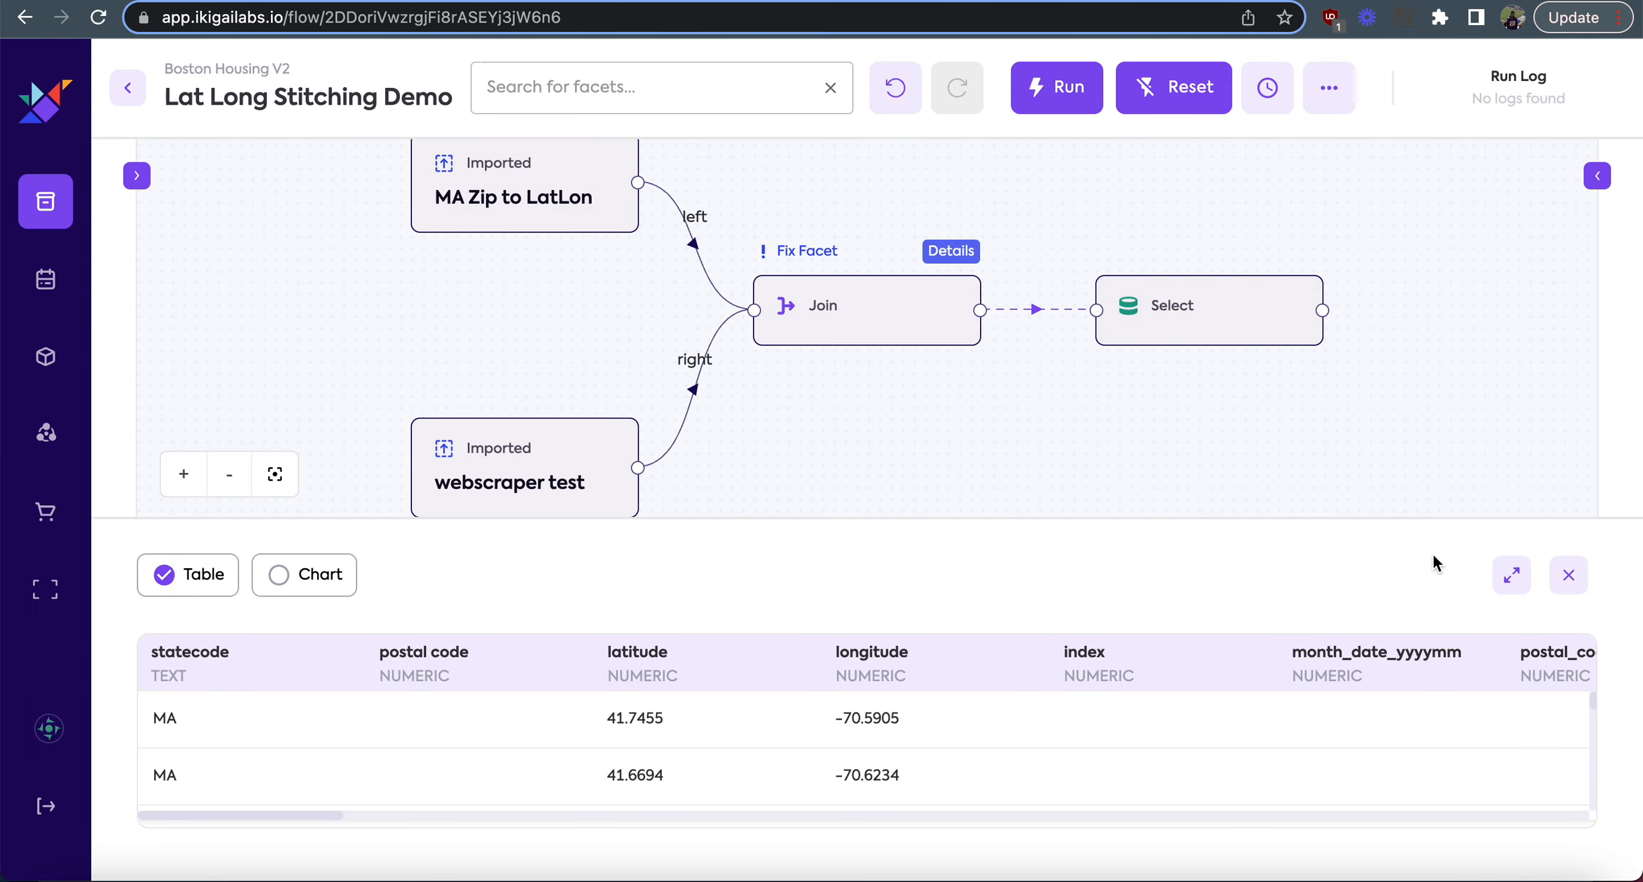
pyautogui.click(1502, 578)
pyautogui.scroll(-10, 932, 601)
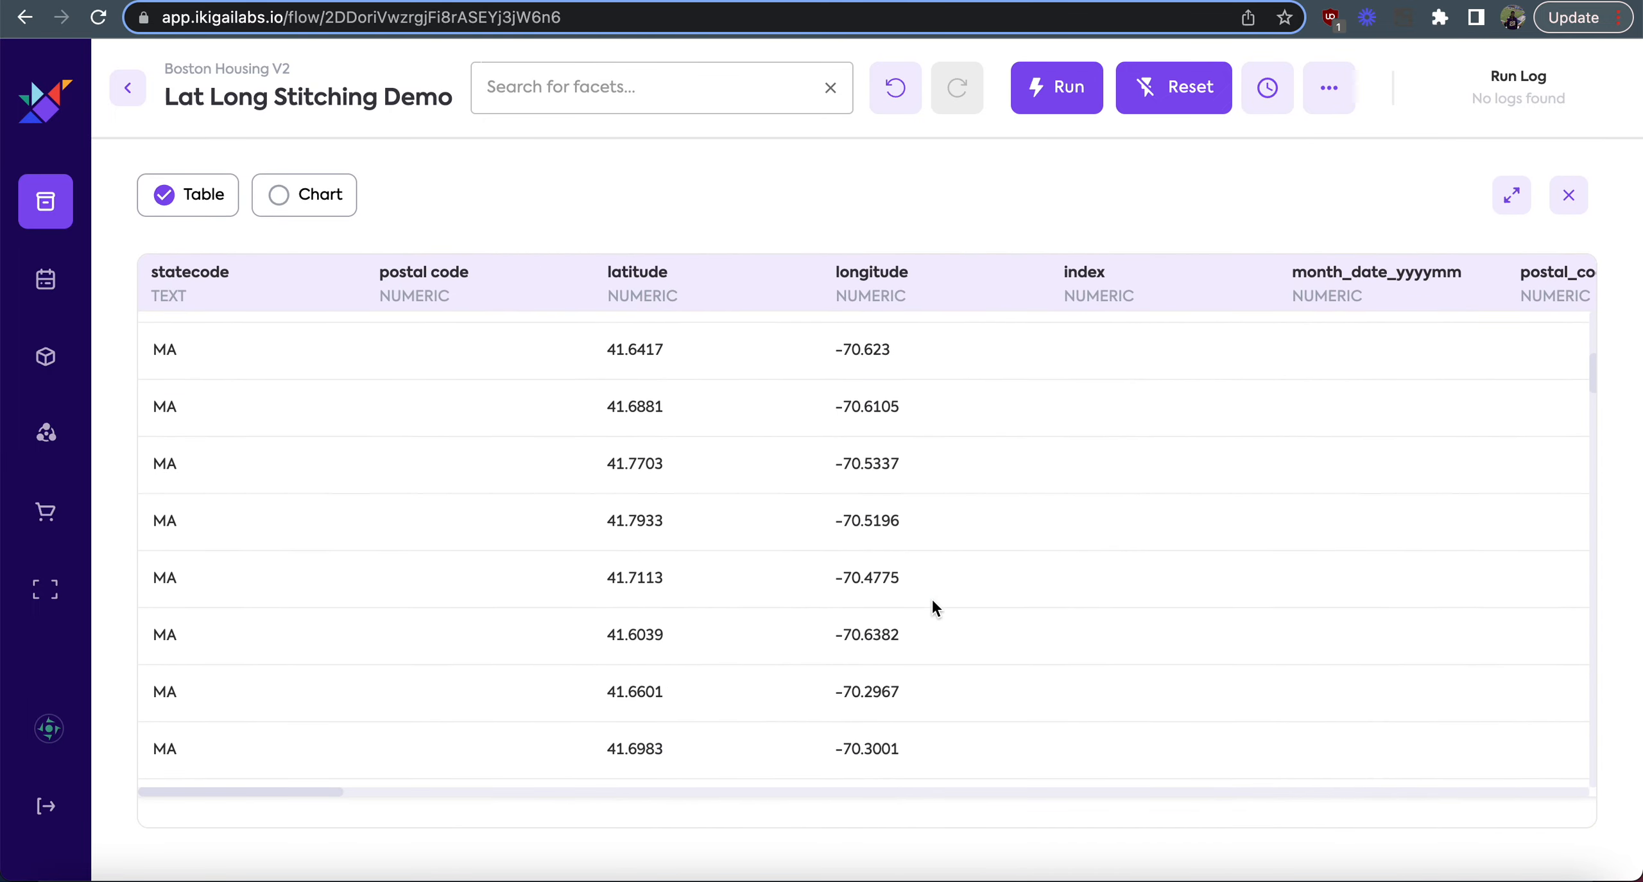
pyautogui.scroll(-20, 932, 602)
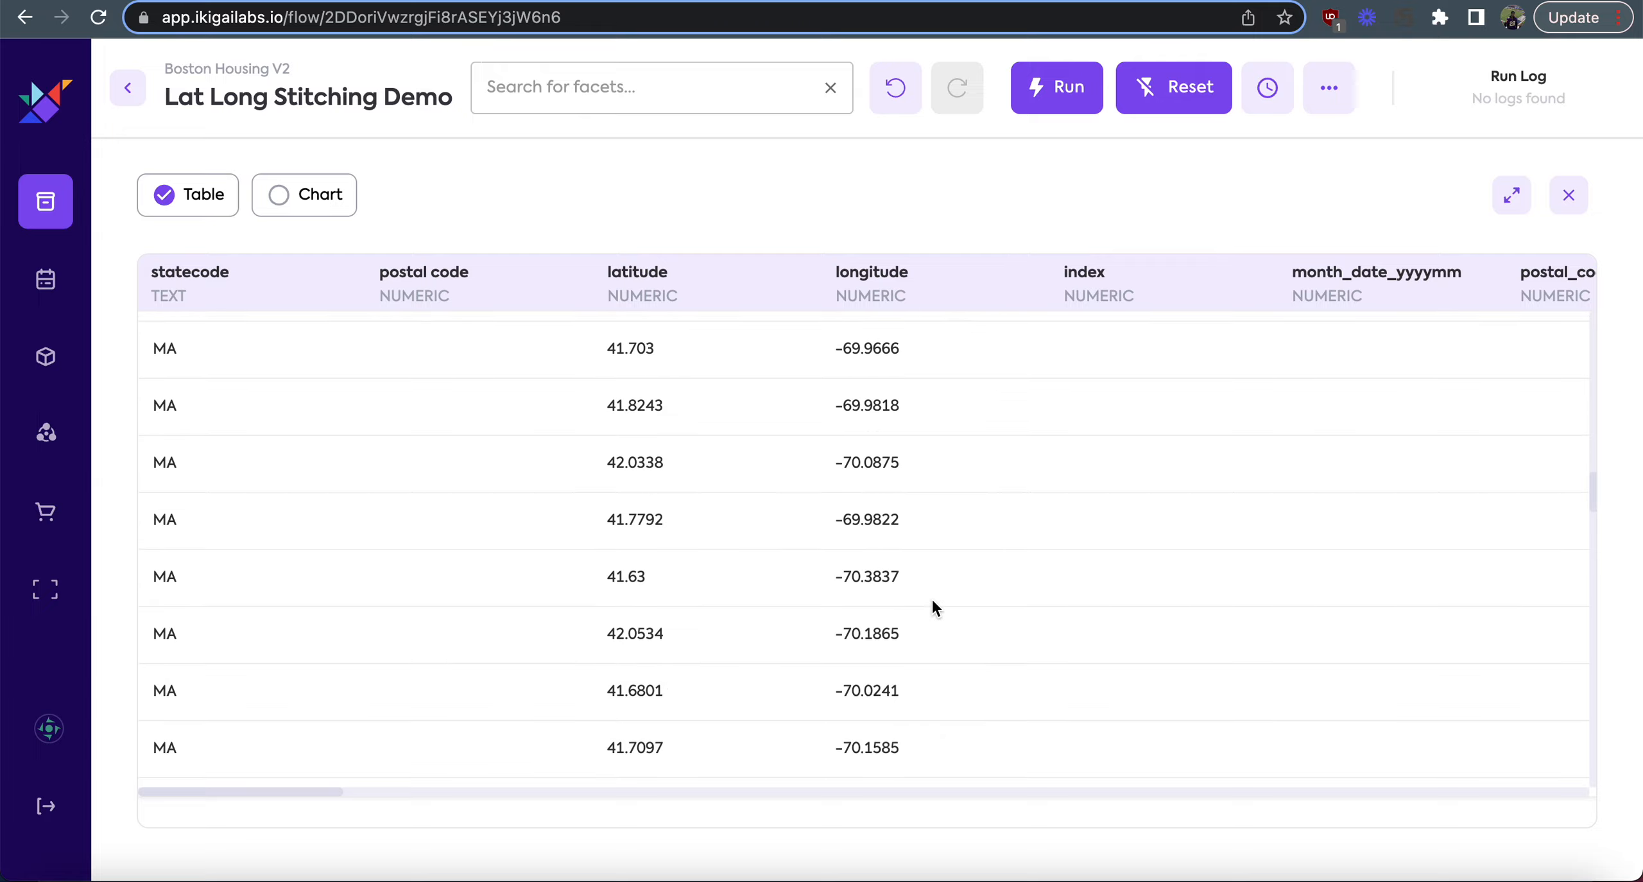
pyautogui.scroll(15, 932, 603)
pyautogui.scroll(1, 986, 594)
pyautogui.scroll(-1, 986, 594)
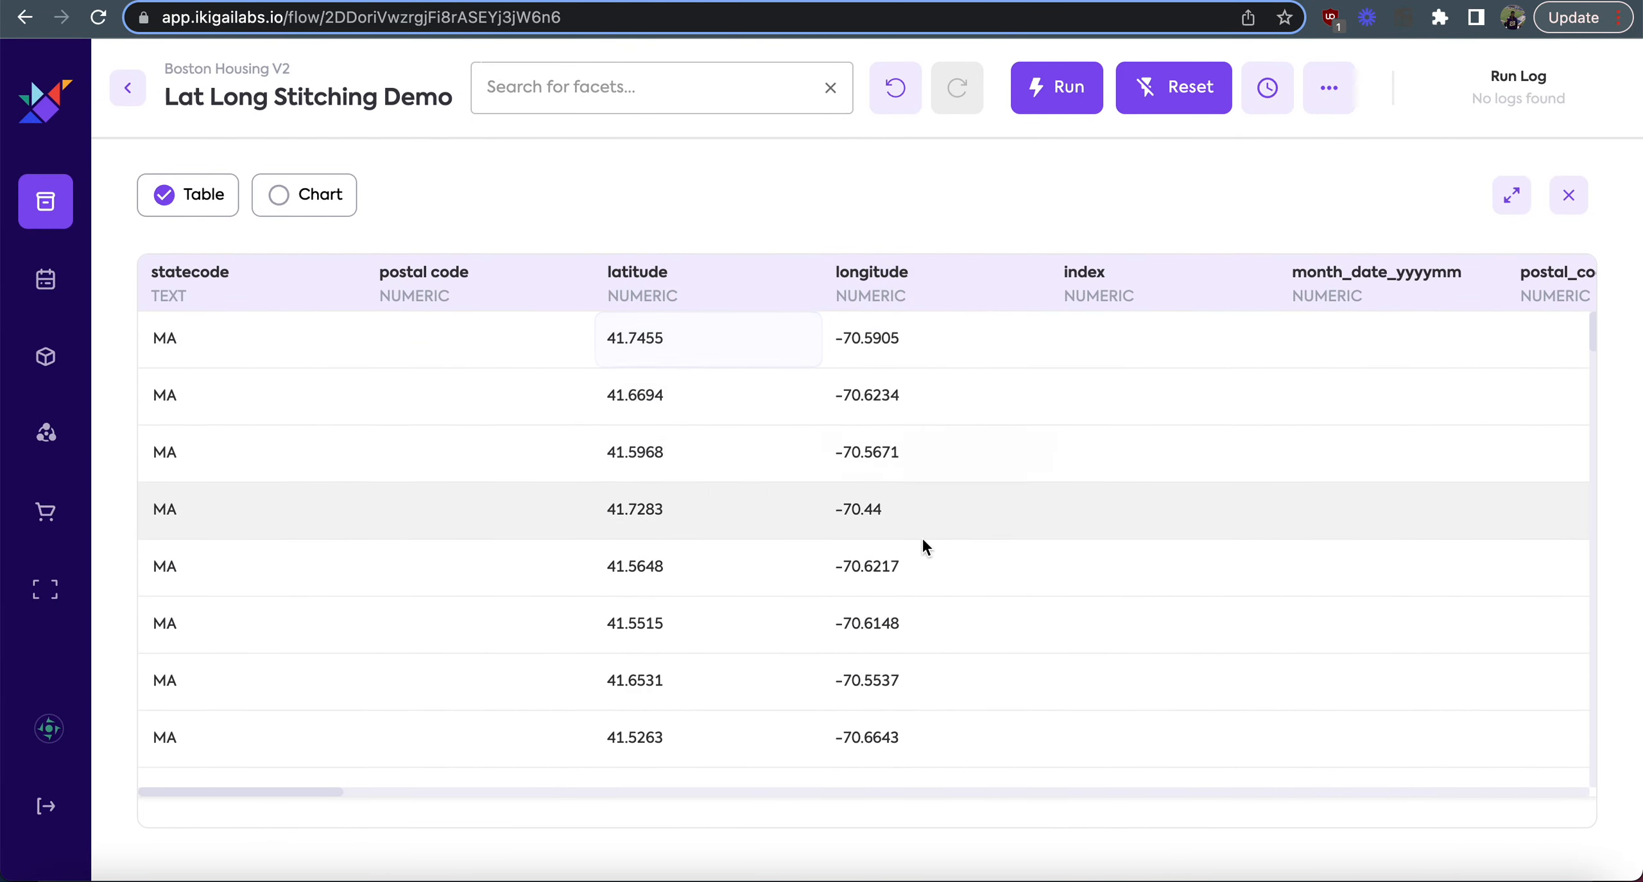
pyautogui.hscroll(1, 951, 558)
pyautogui.hscroll(2, 949, 551)
pyautogui.hscroll(-3, 756, 455)
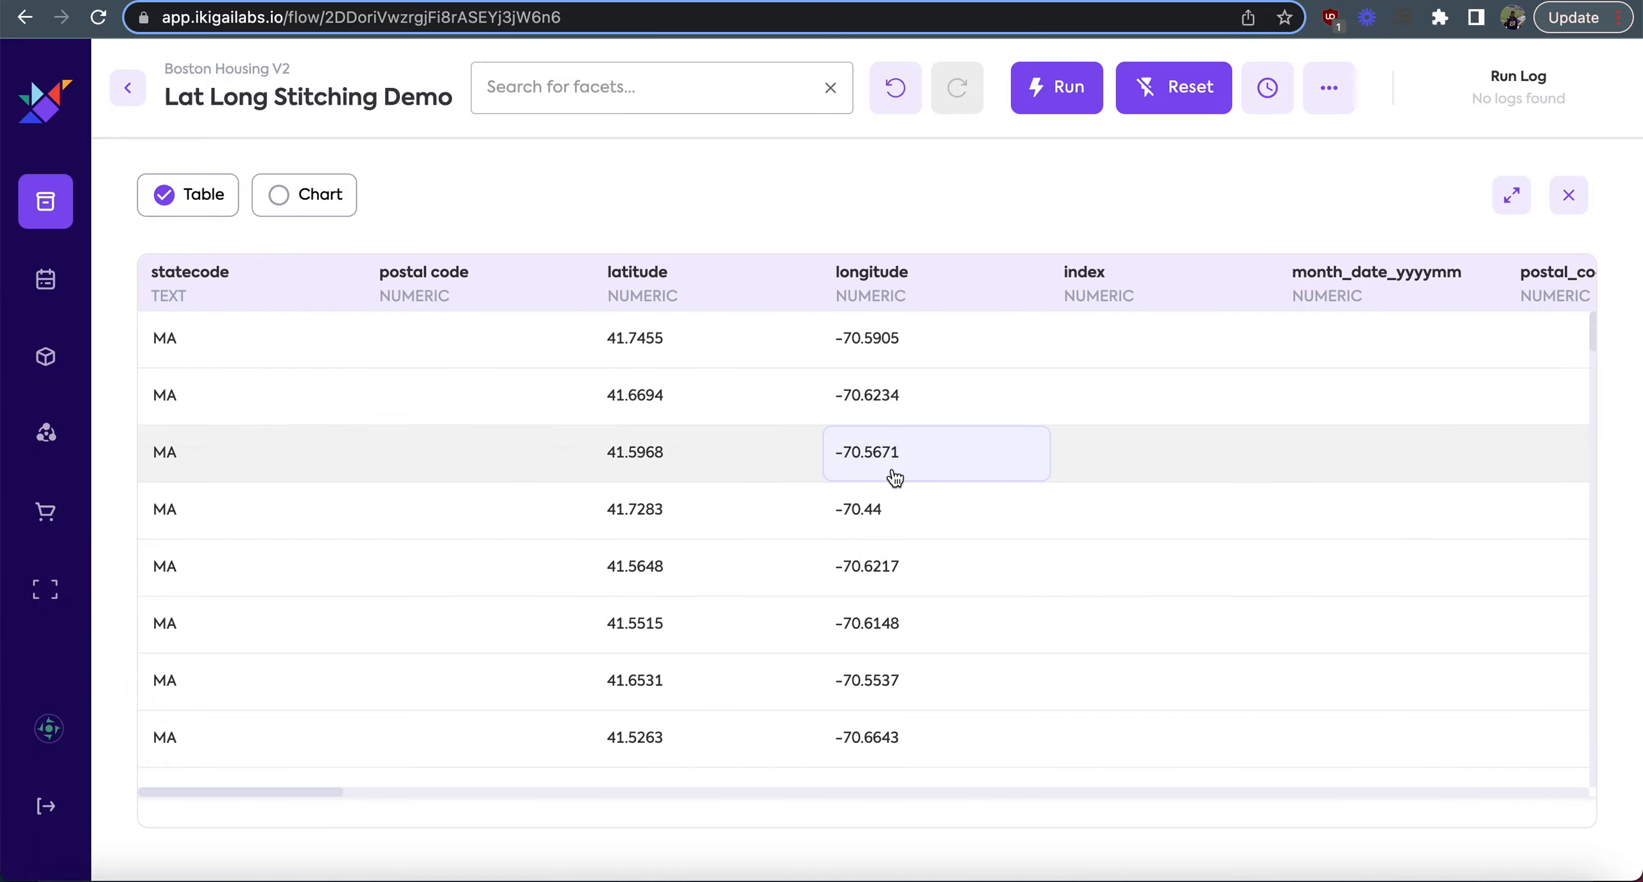
pyautogui.hscroll(10, 890, 472)
pyautogui.hscroll(20, 892, 475)
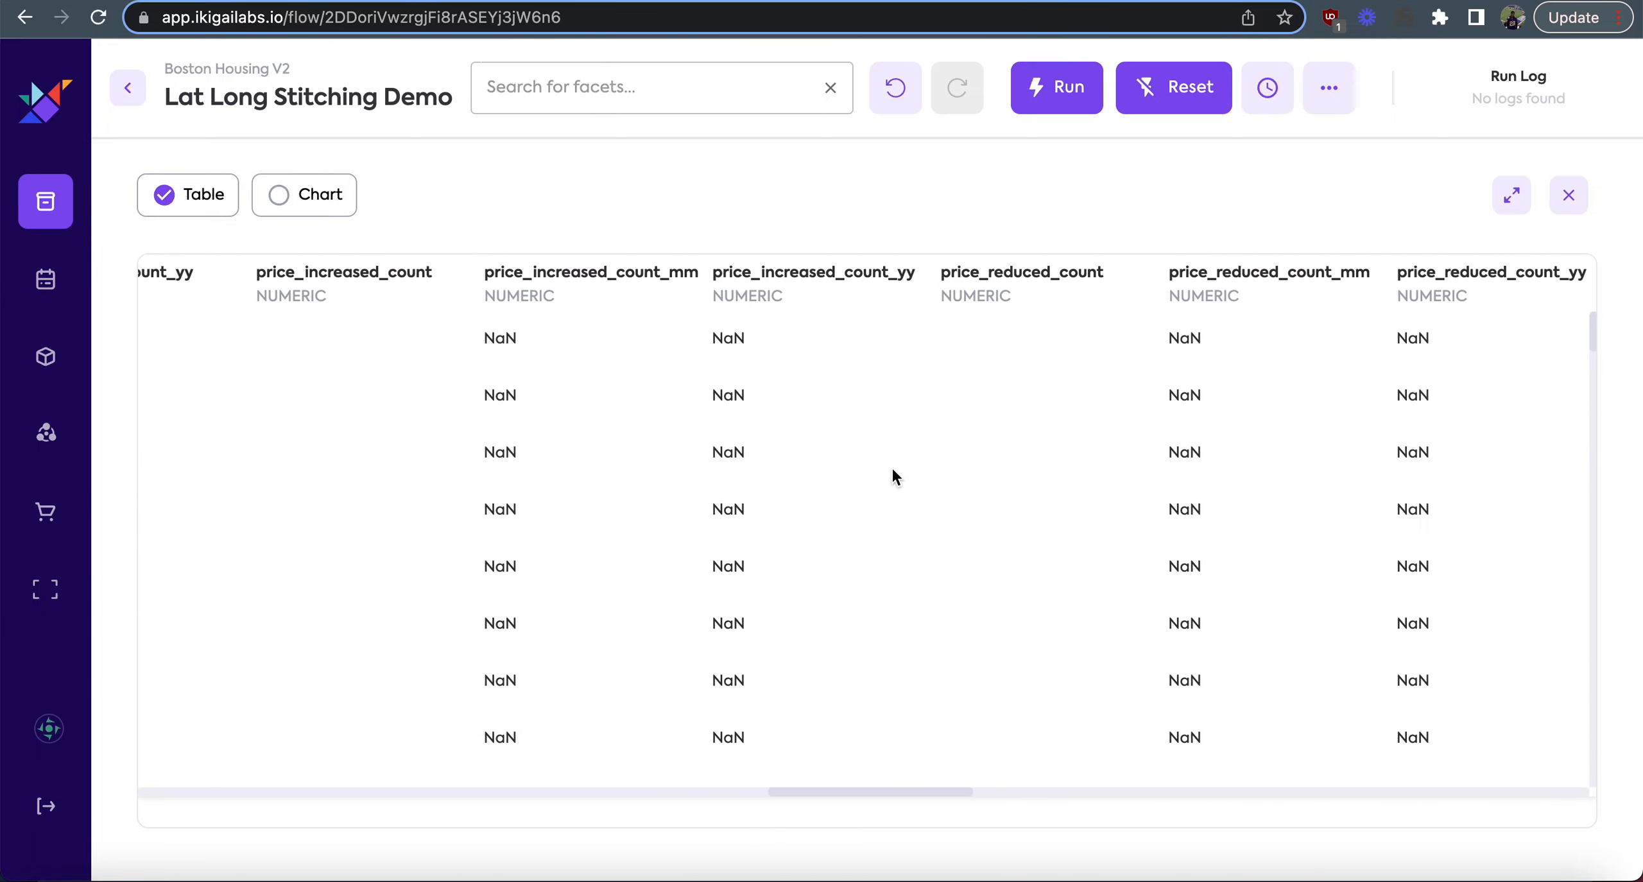
pyautogui.hscroll(-20, 892, 477)
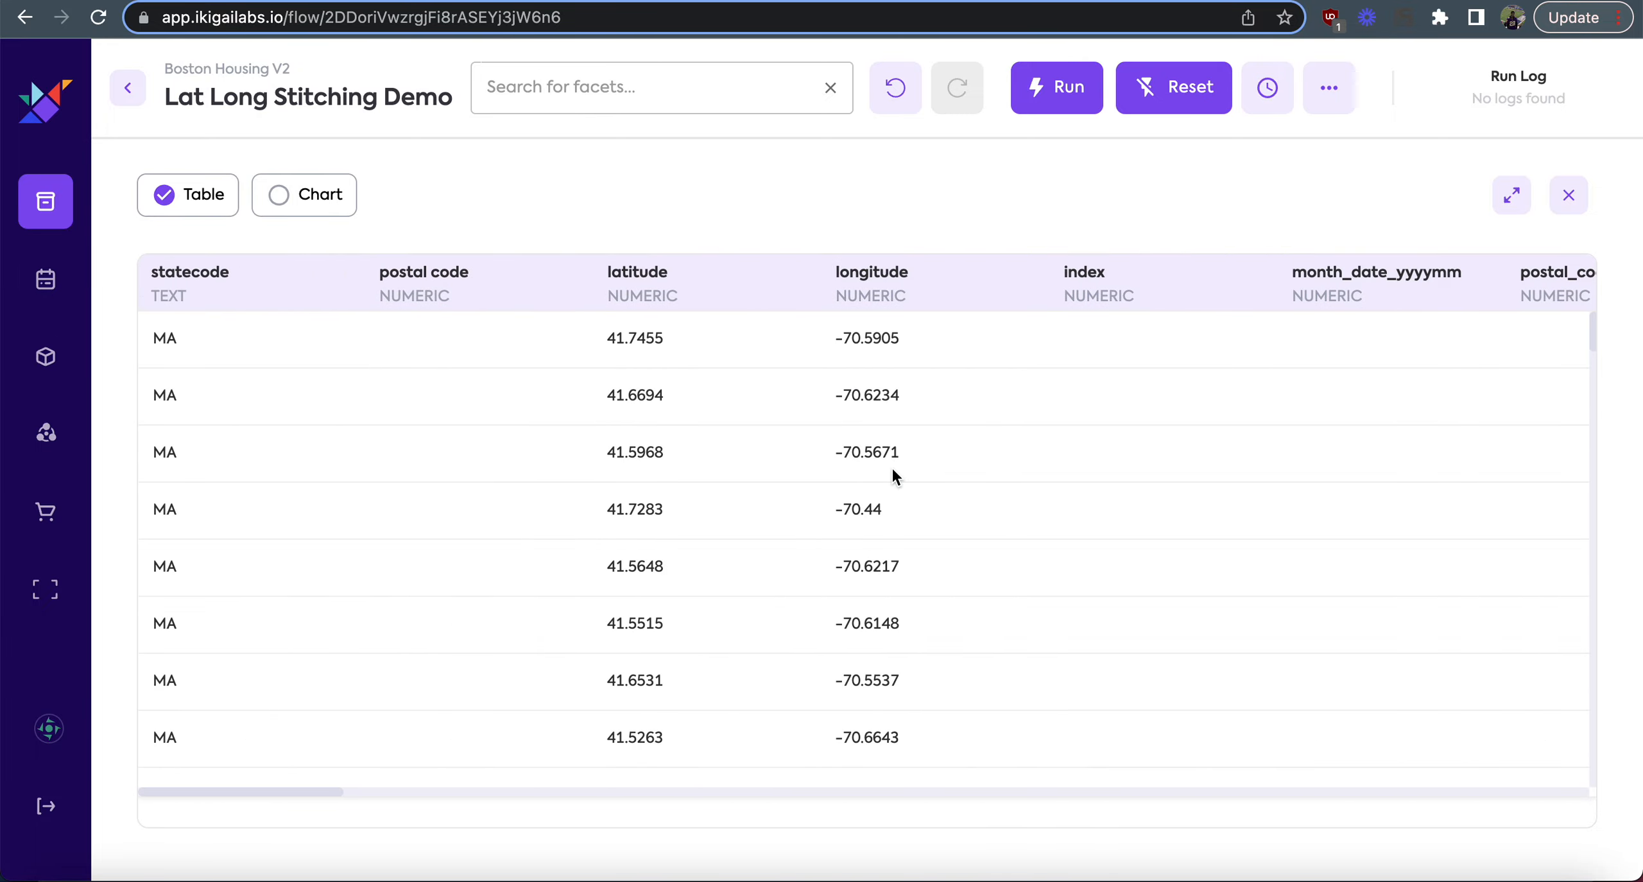
# Find a row with a filled postal code in the joined table and examine its housing columns.
pyautogui.scroll(-2, 867, 616)
pyautogui.scroll(1, 866, 614)
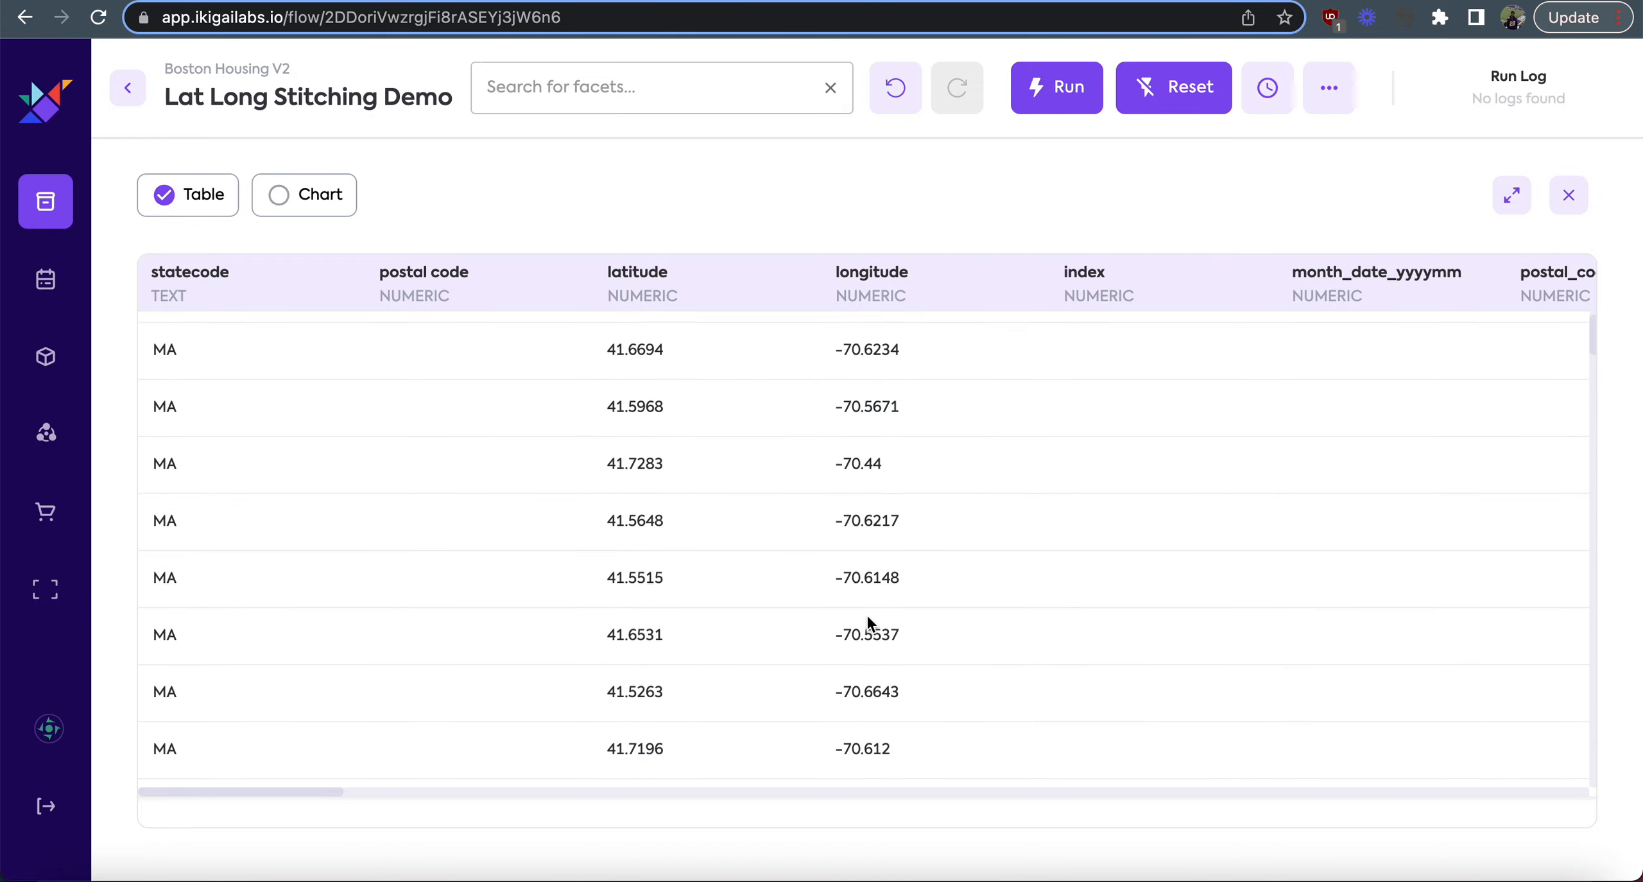
pyautogui.scroll(-9, 867, 620)
pyautogui.scroll(-20, 868, 619)
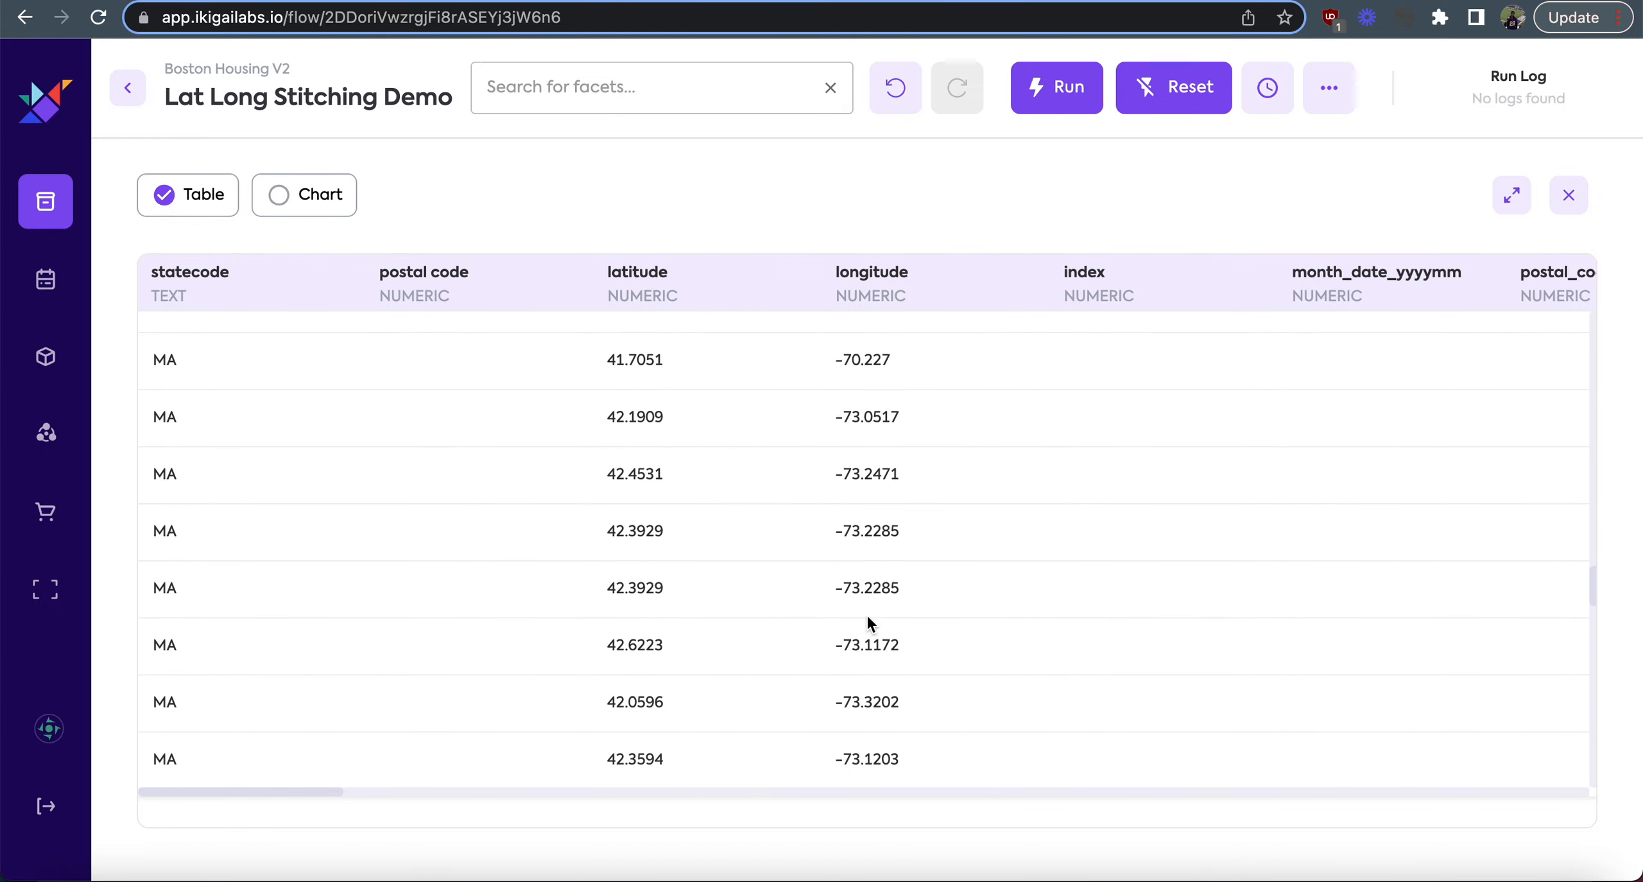
pyautogui.scroll(7, 866, 617)
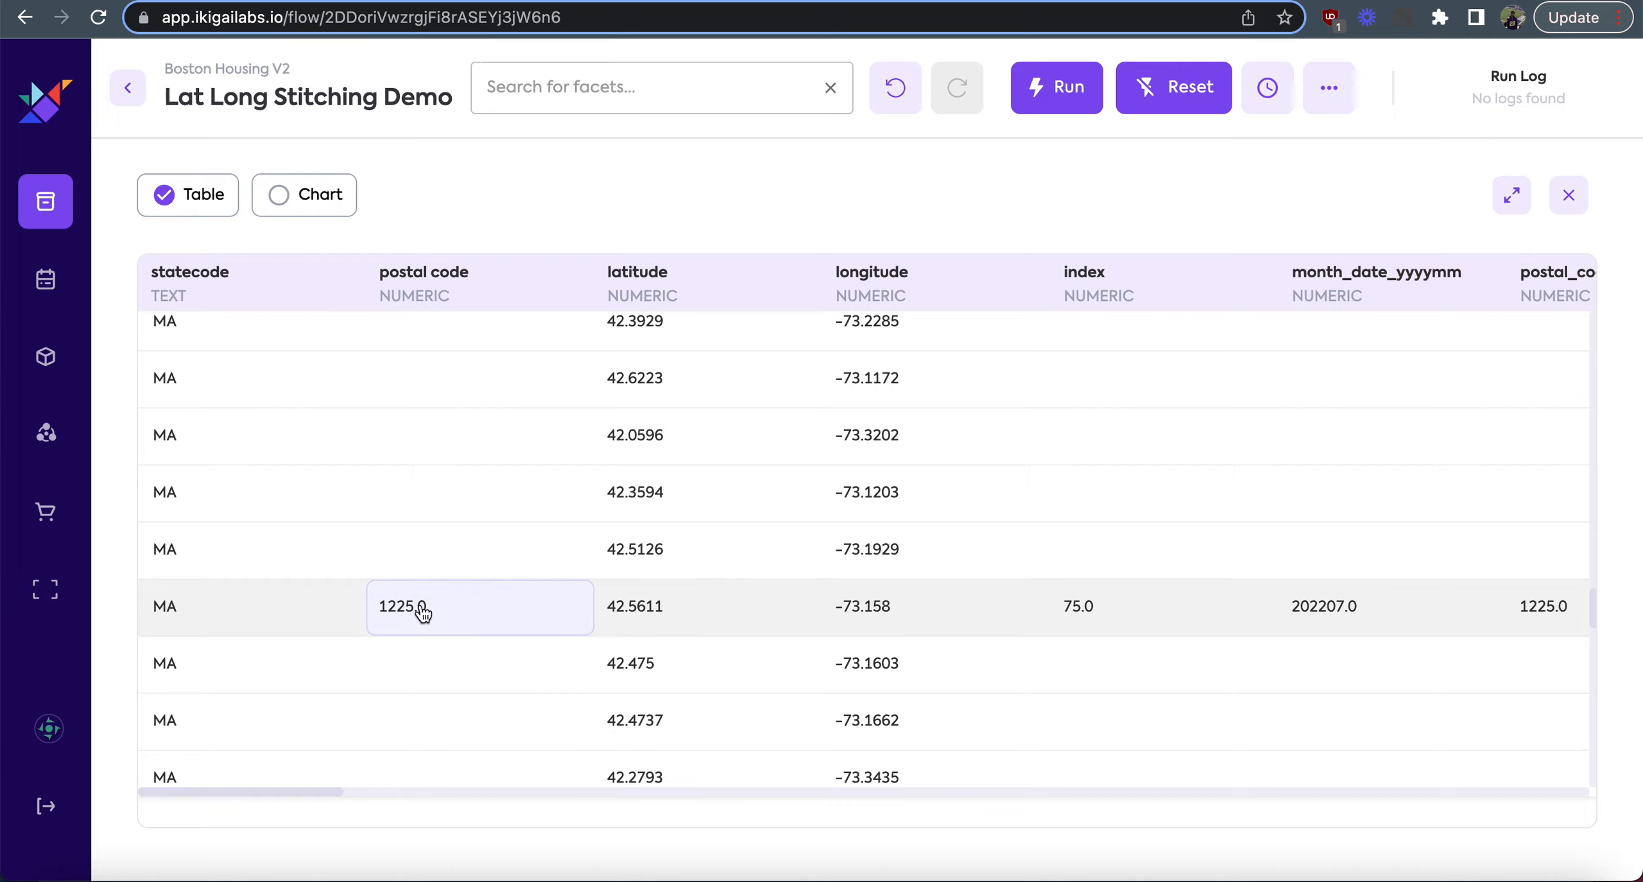
pyautogui.hscroll(20, 851, 635)
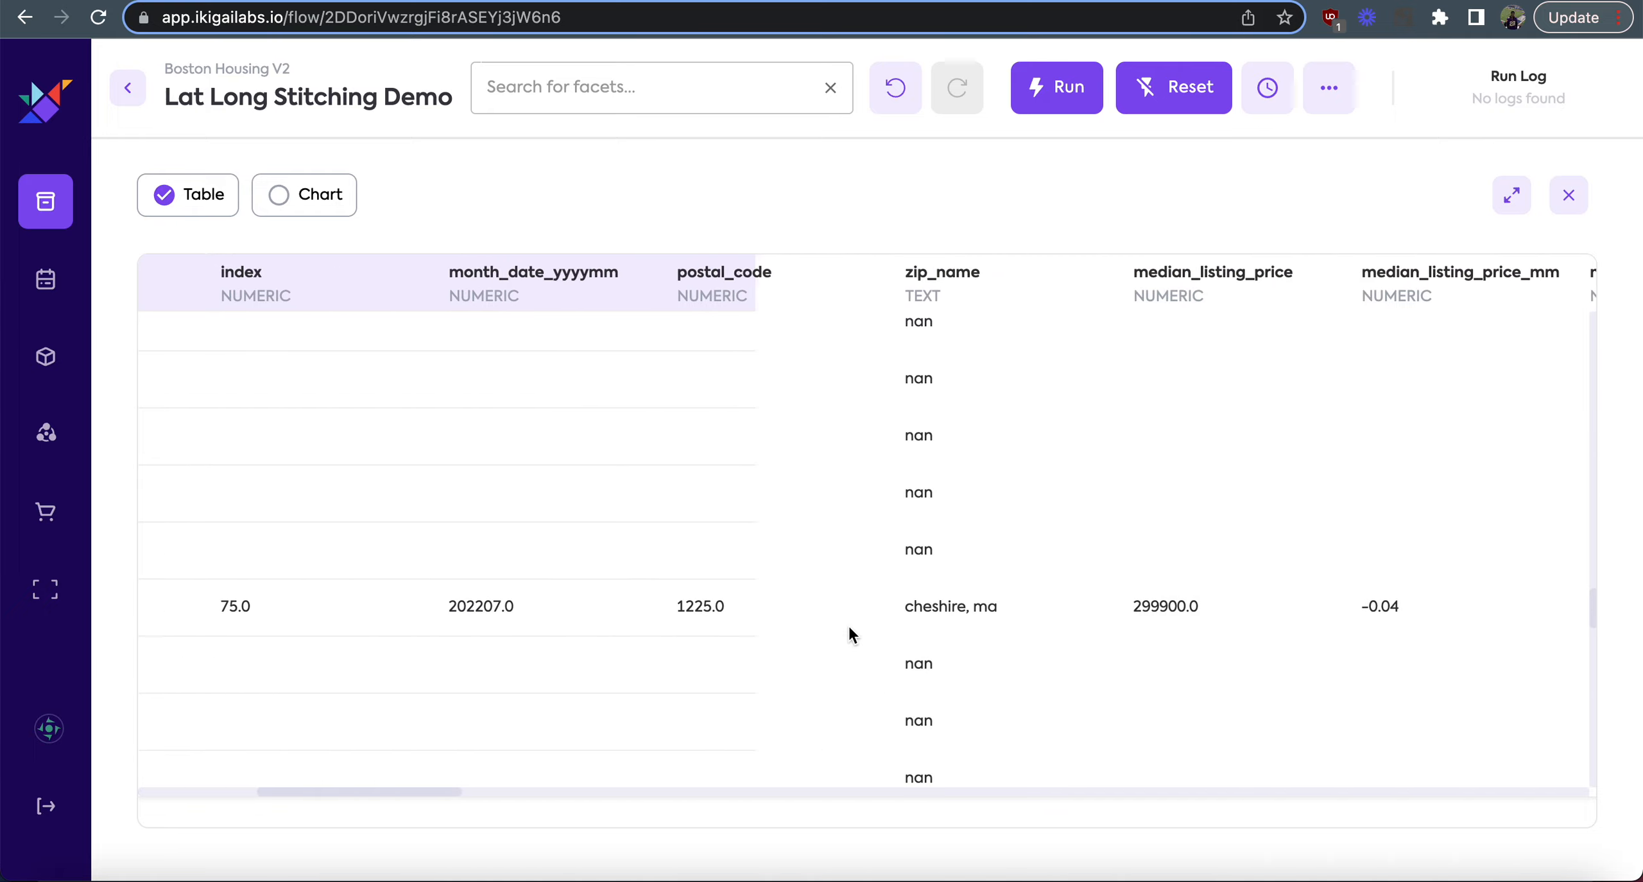
pyautogui.hscroll(10, 849, 629)
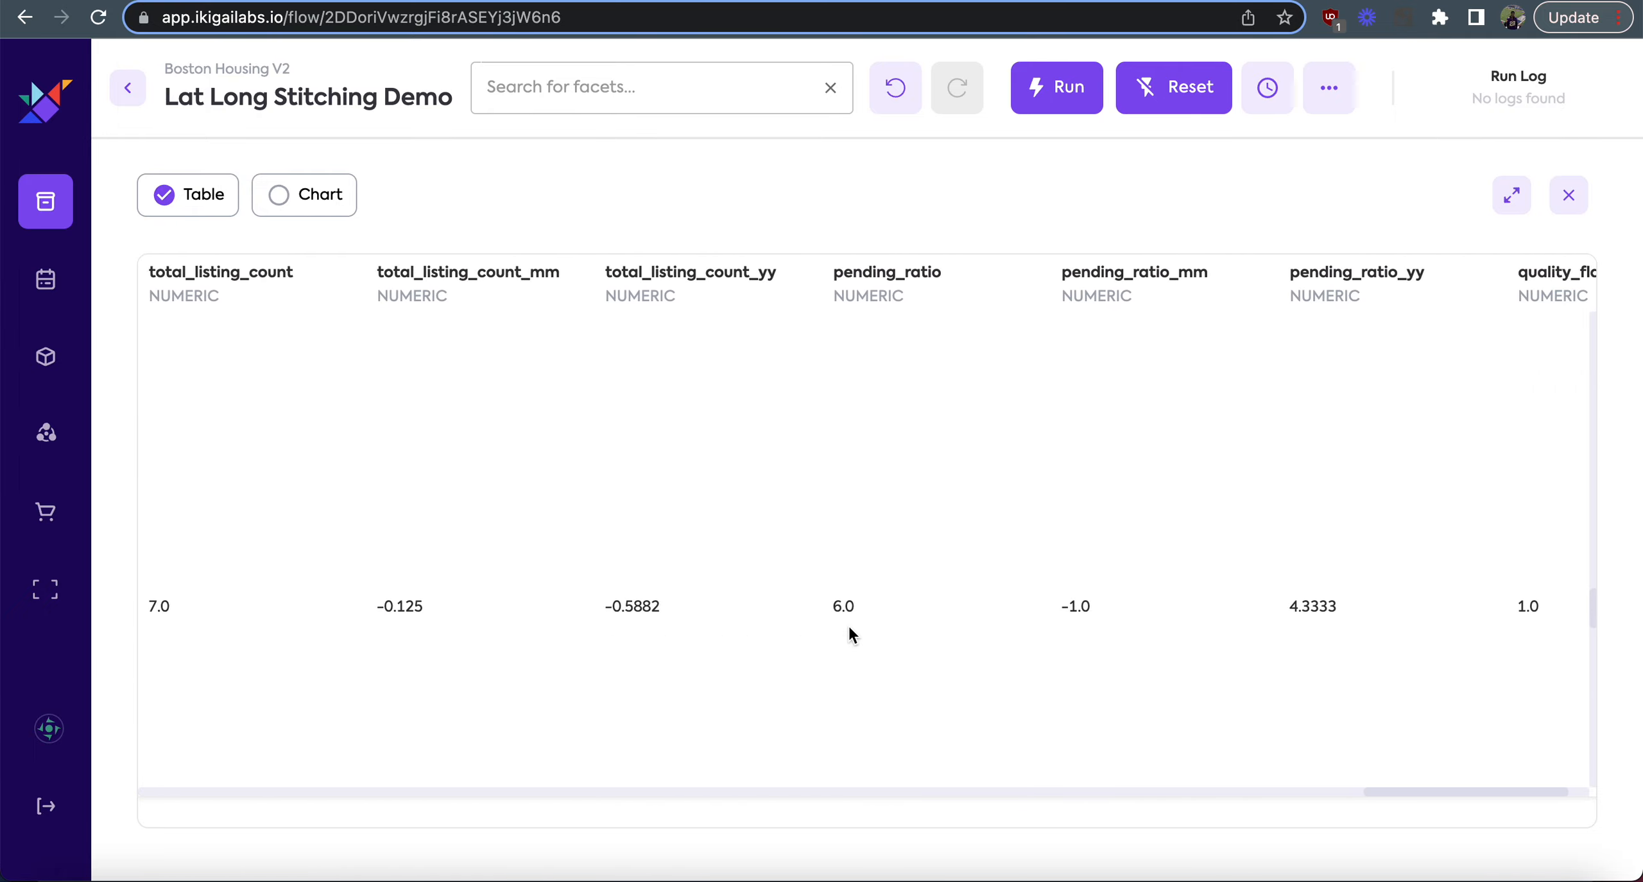
pyautogui.hscroll(-15, 849, 629)
pyautogui.hscroll(-20, 848, 627)
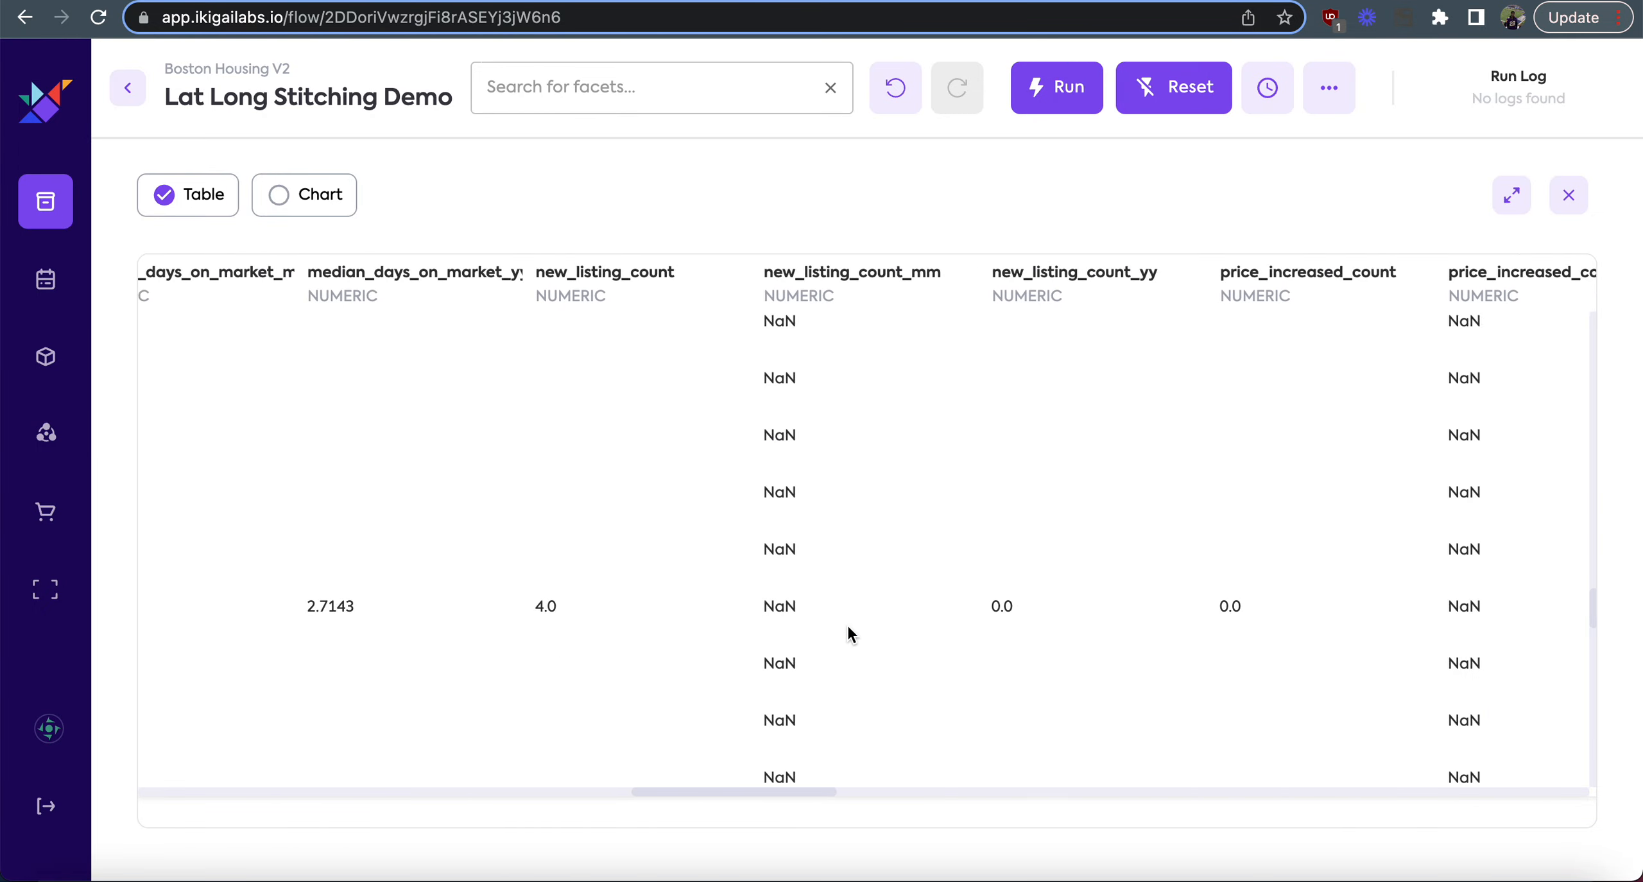
pyautogui.hscroll(5, 847, 624)
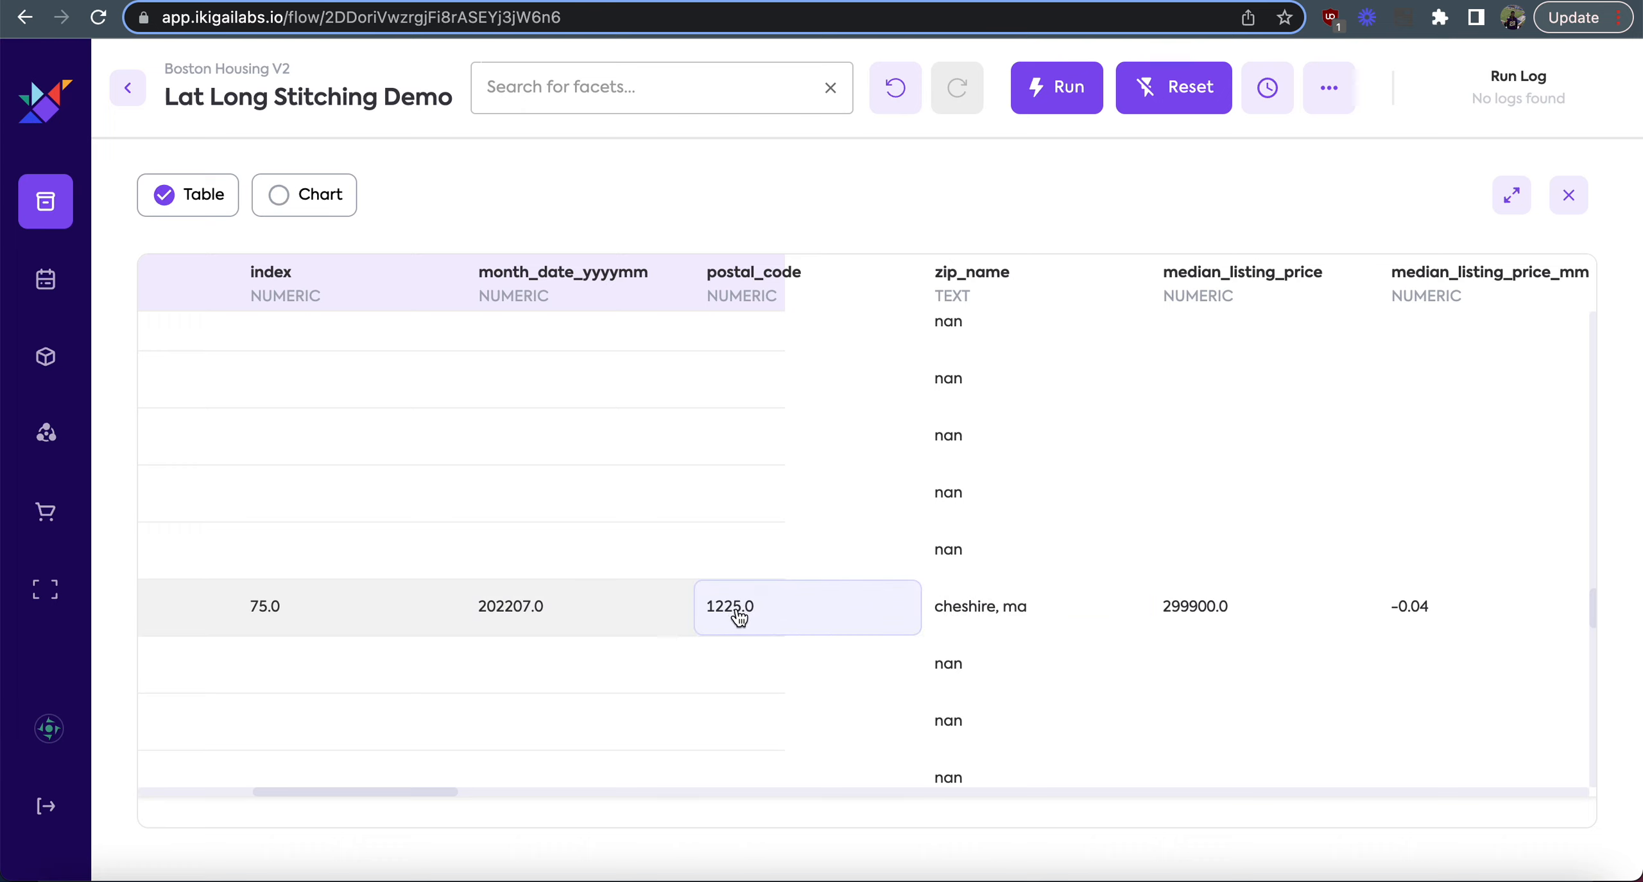
pyautogui.hscroll(-10, 735, 605)
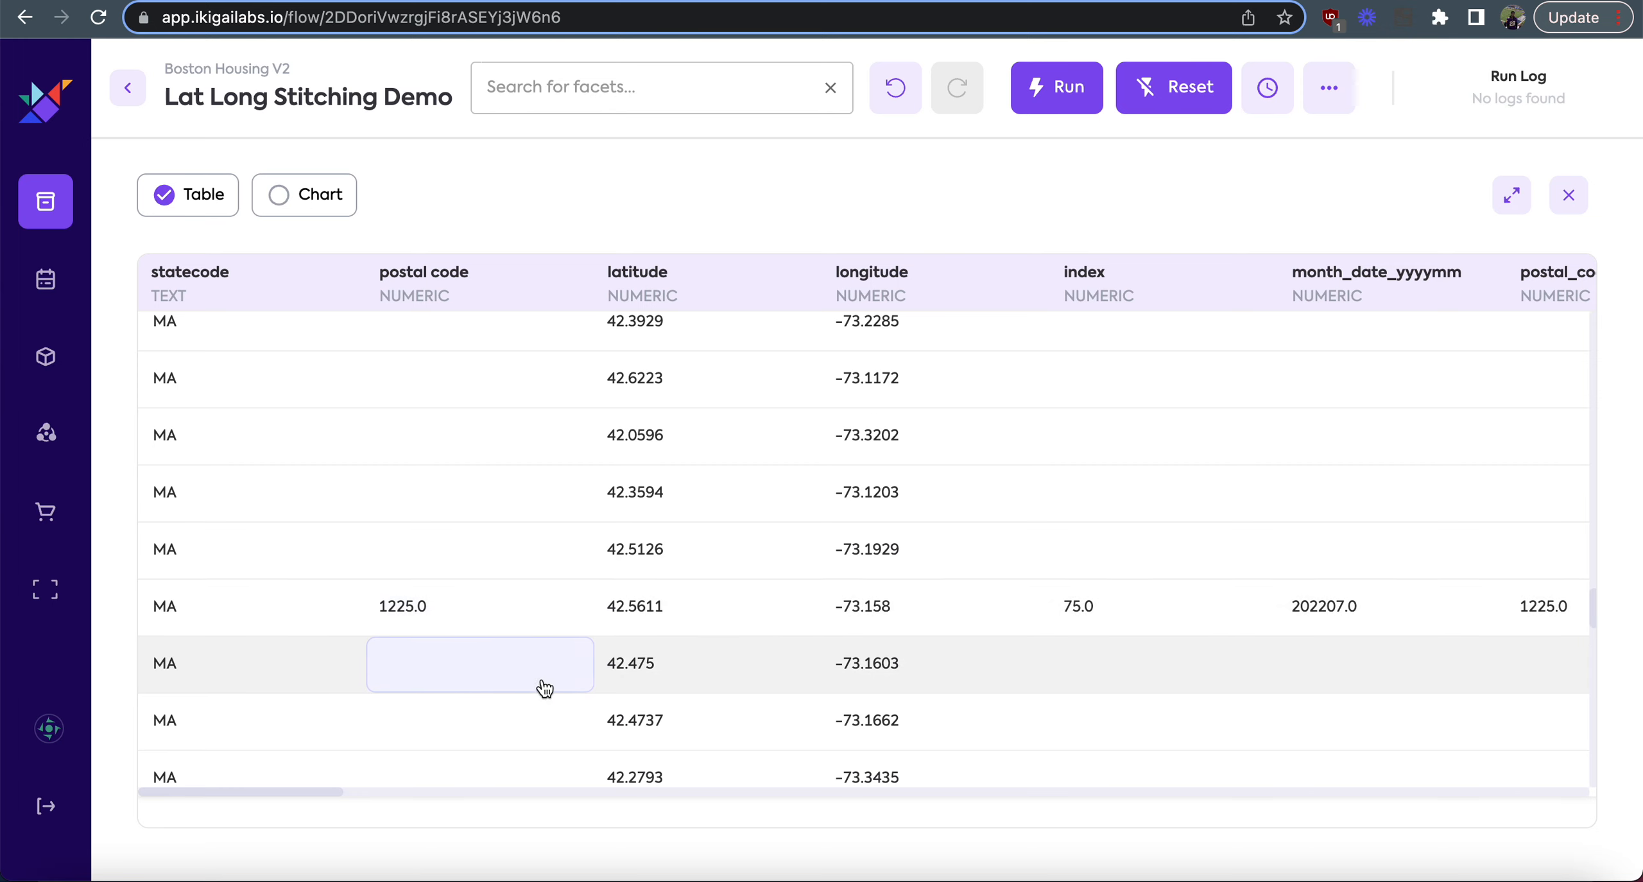
# Compare the postal code, latitude, longitude, postal_code and zip_name values in the row for postal code 1225.
pyautogui.scroll(-7, 542, 681)
pyautogui.scroll(8, 543, 681)
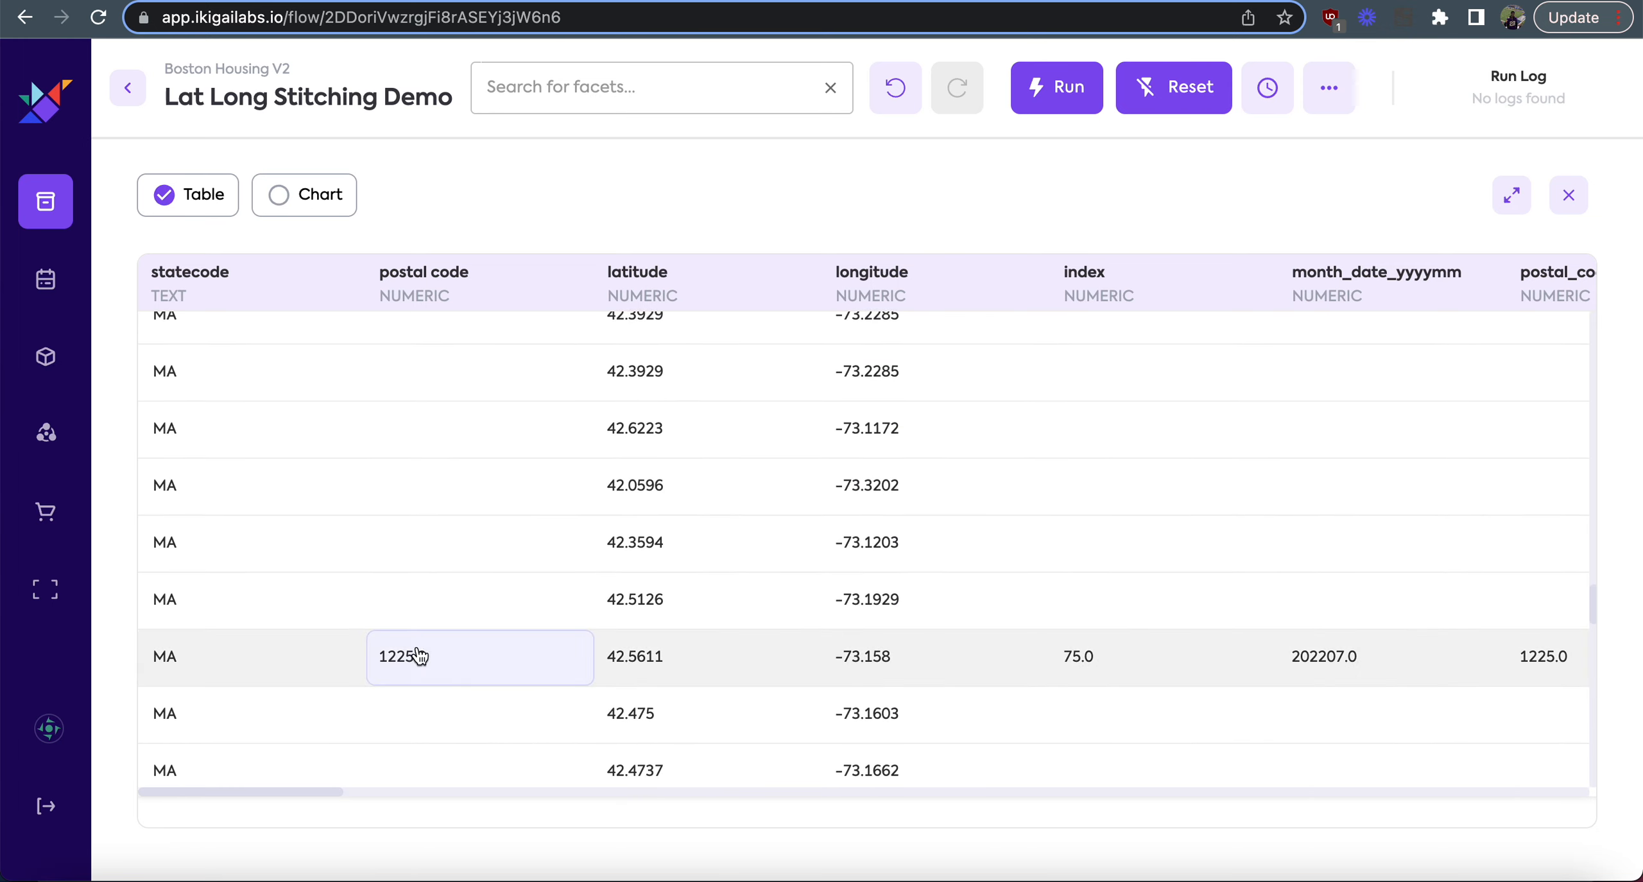
pyautogui.hscroll(8, 1155, 658)
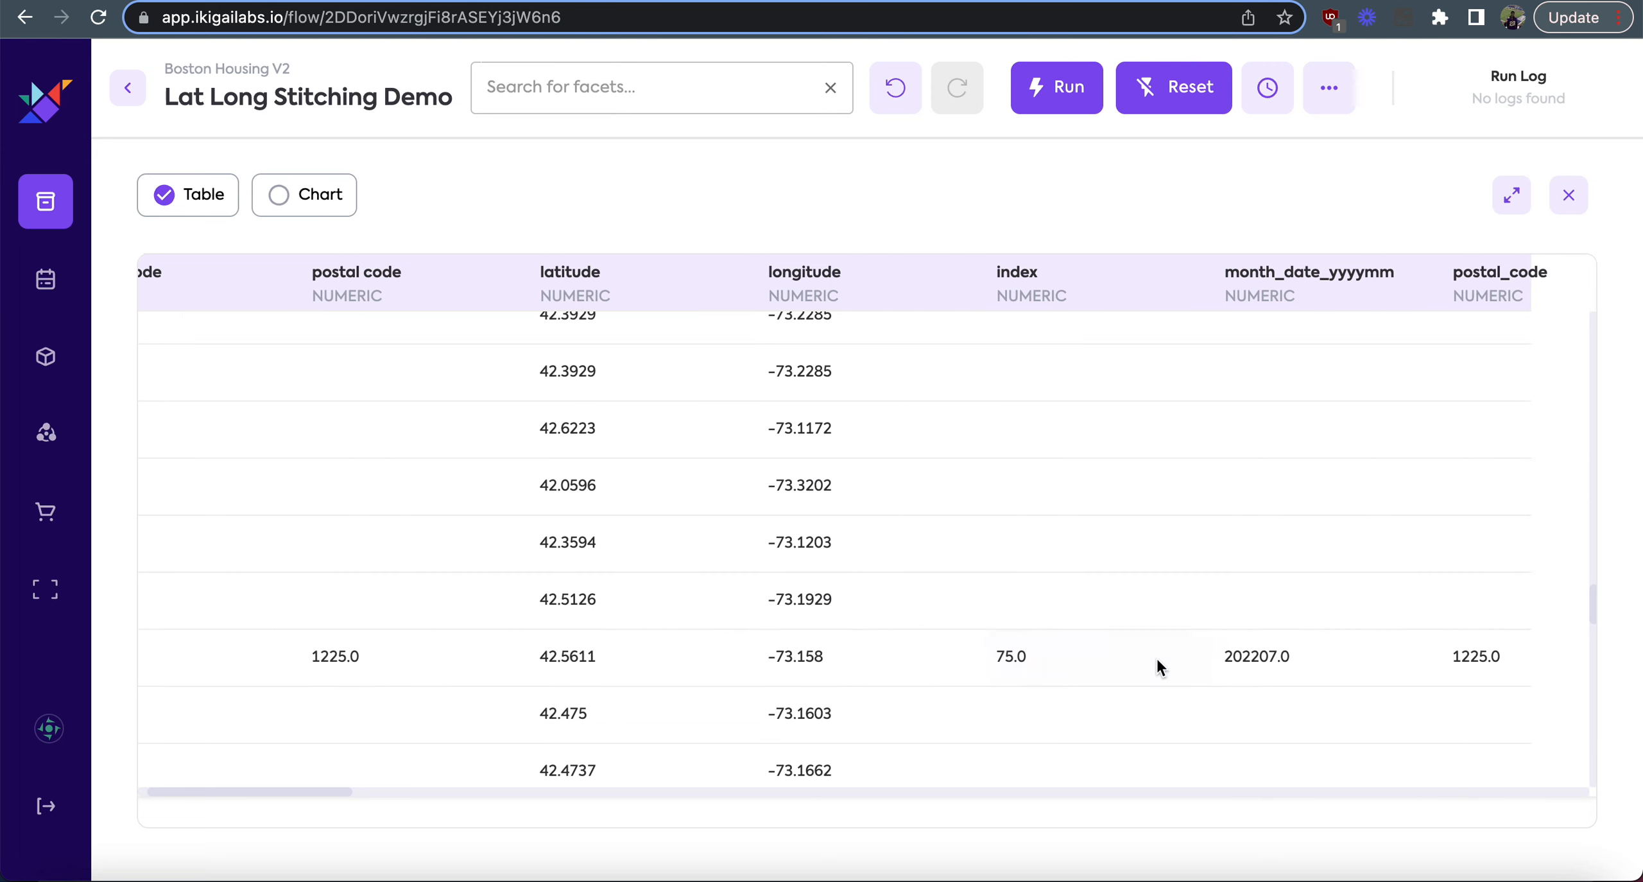
pyautogui.hscroll(1, 1156, 658)
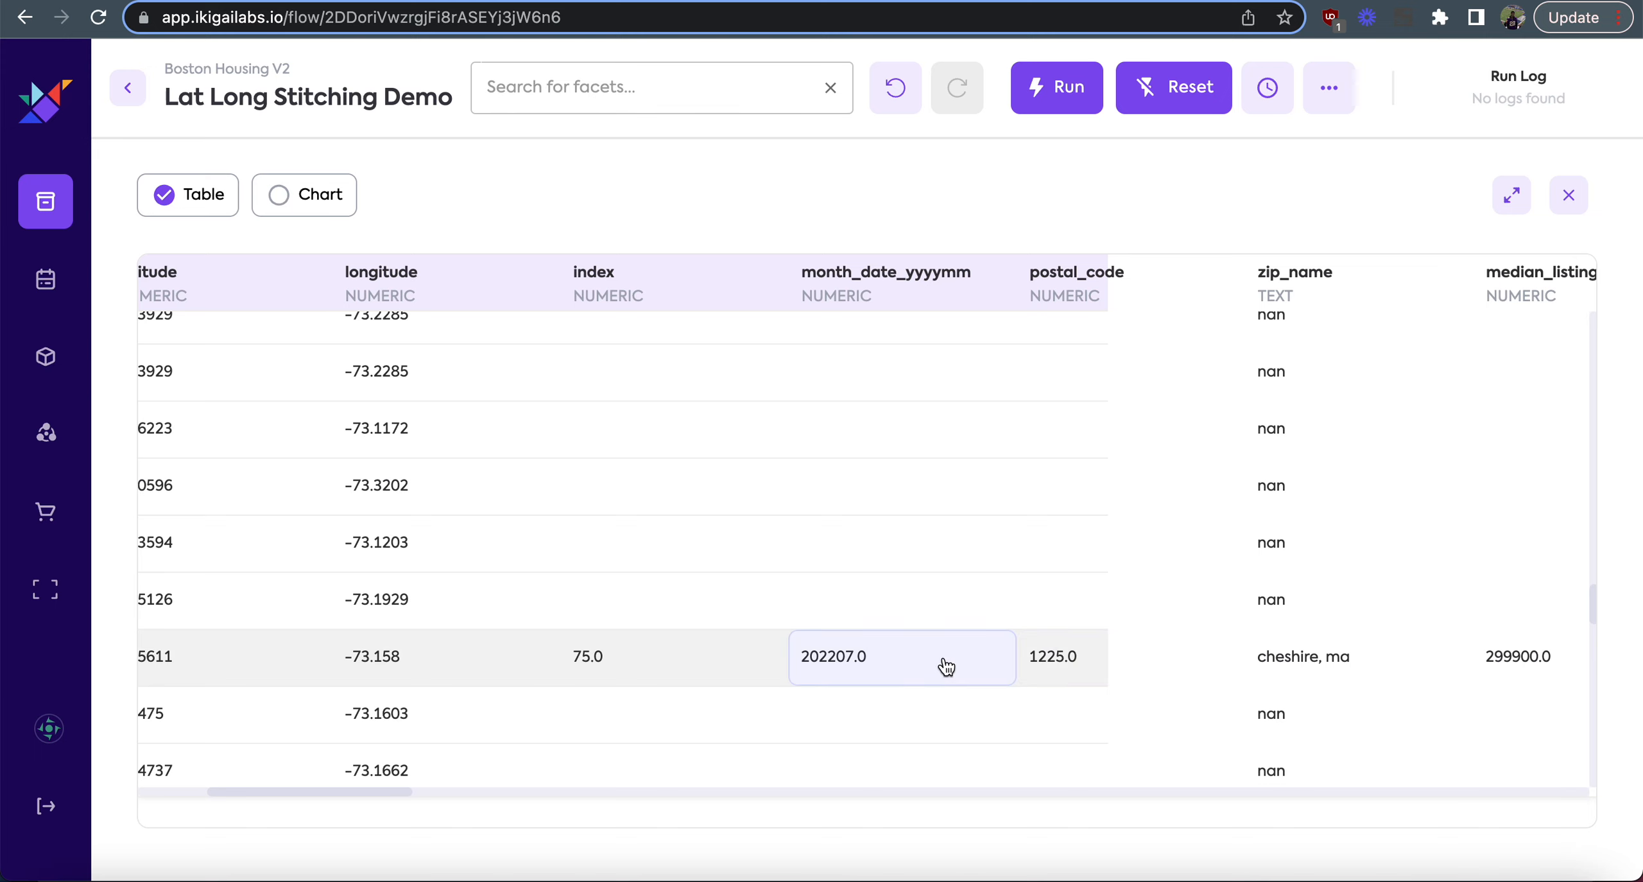
pyautogui.hscroll(1, 886, 674)
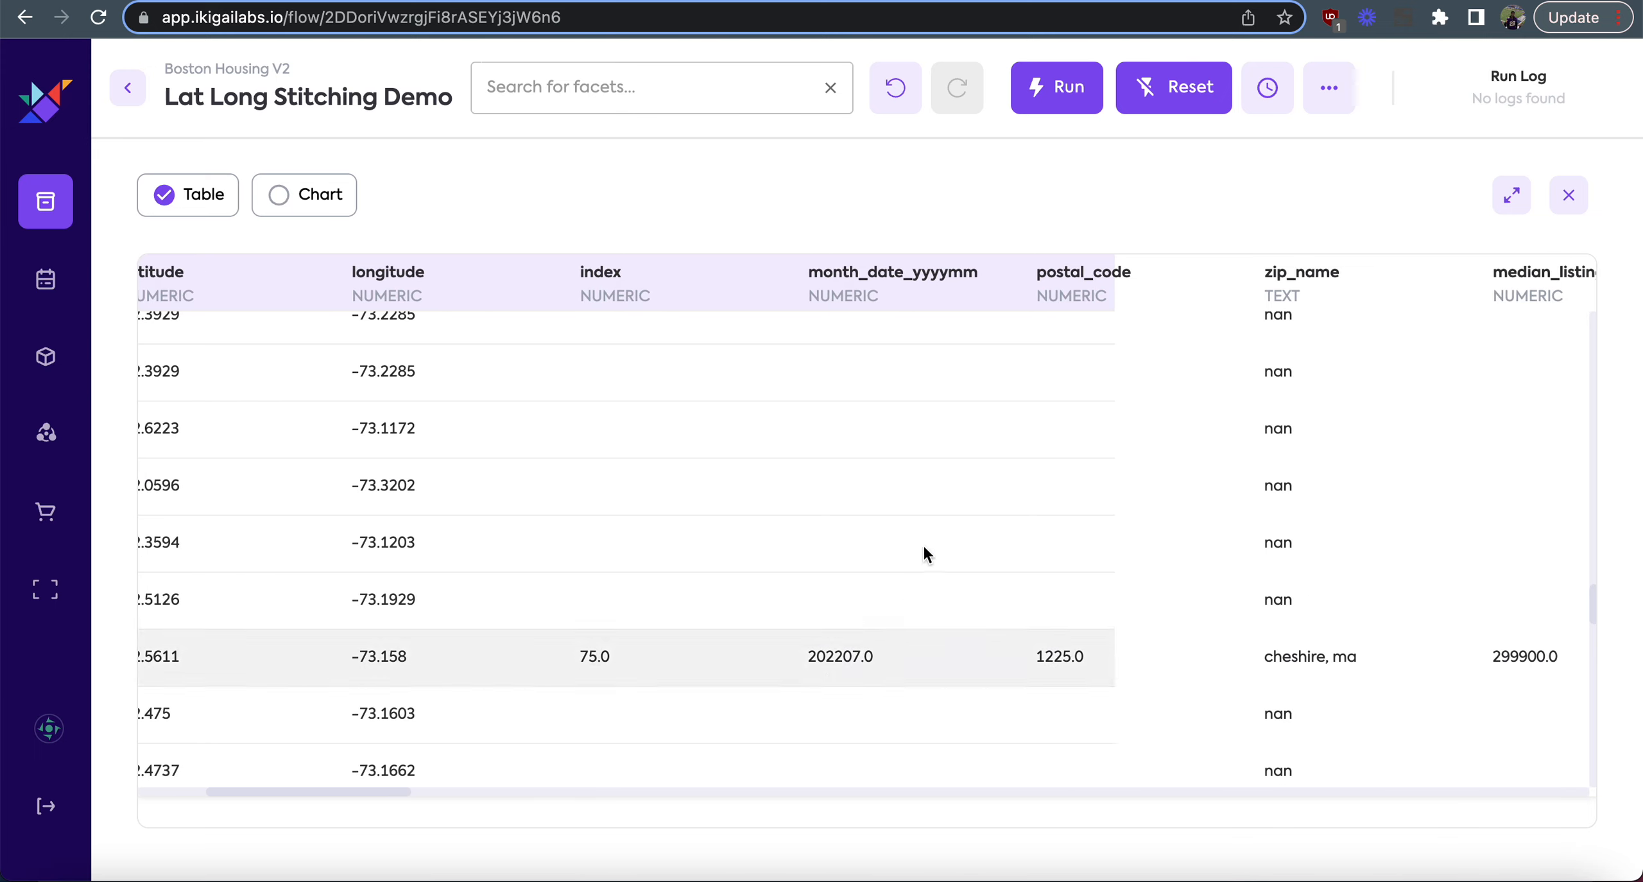
pyautogui.hscroll(-1, 680, 664)
pyautogui.hscroll(-3, 679, 662)
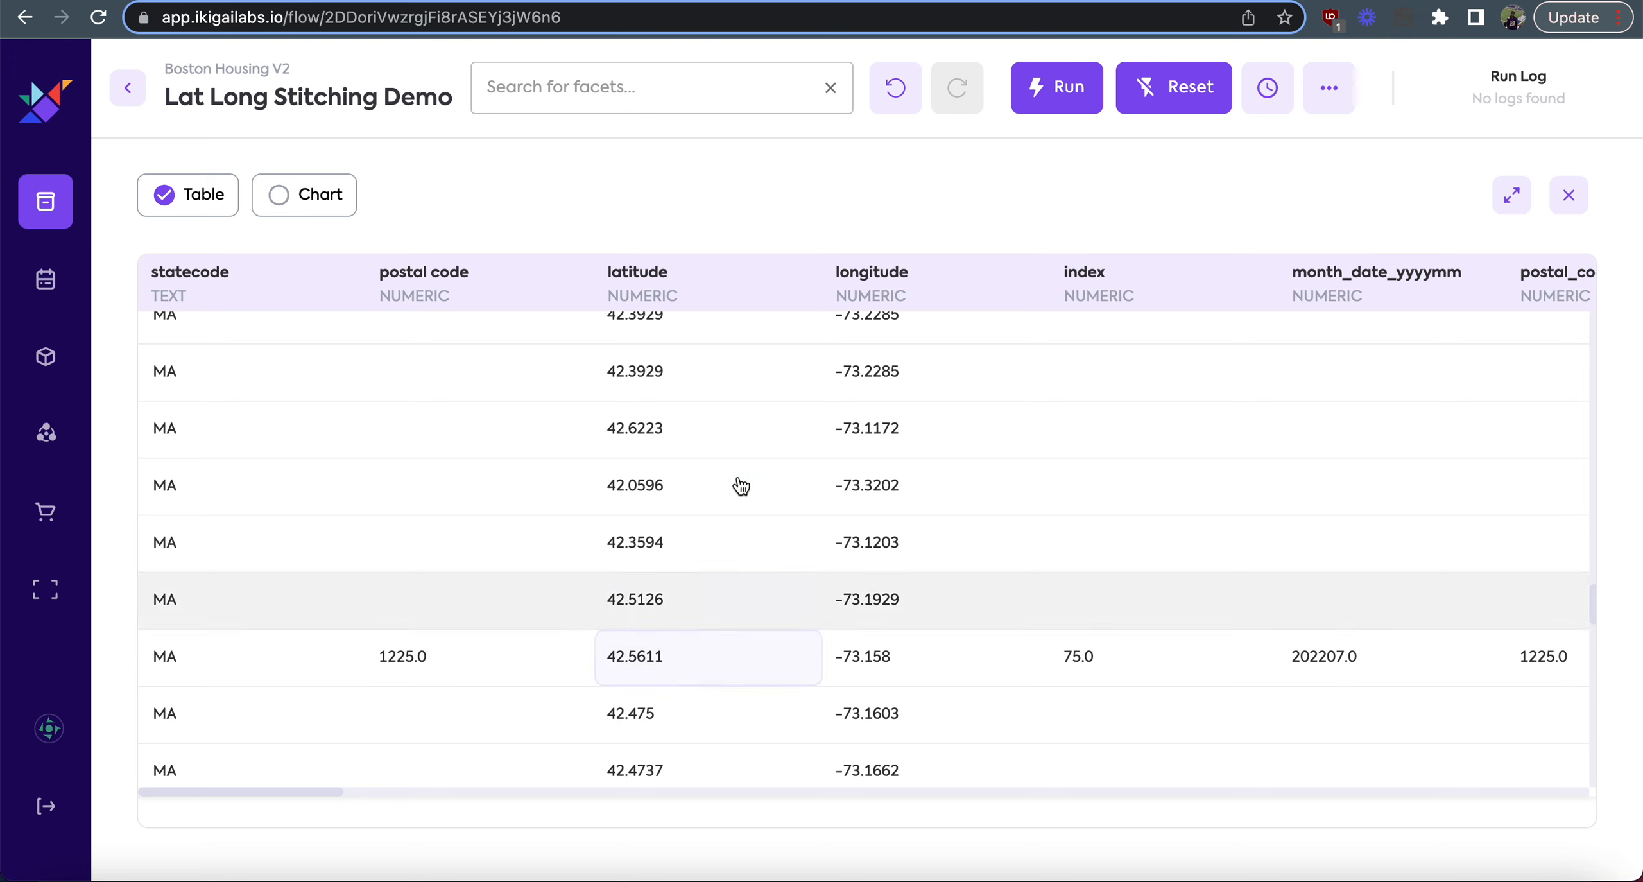
pyautogui.scroll(1, 703, 414)
pyautogui.scroll(-1, 770, 546)
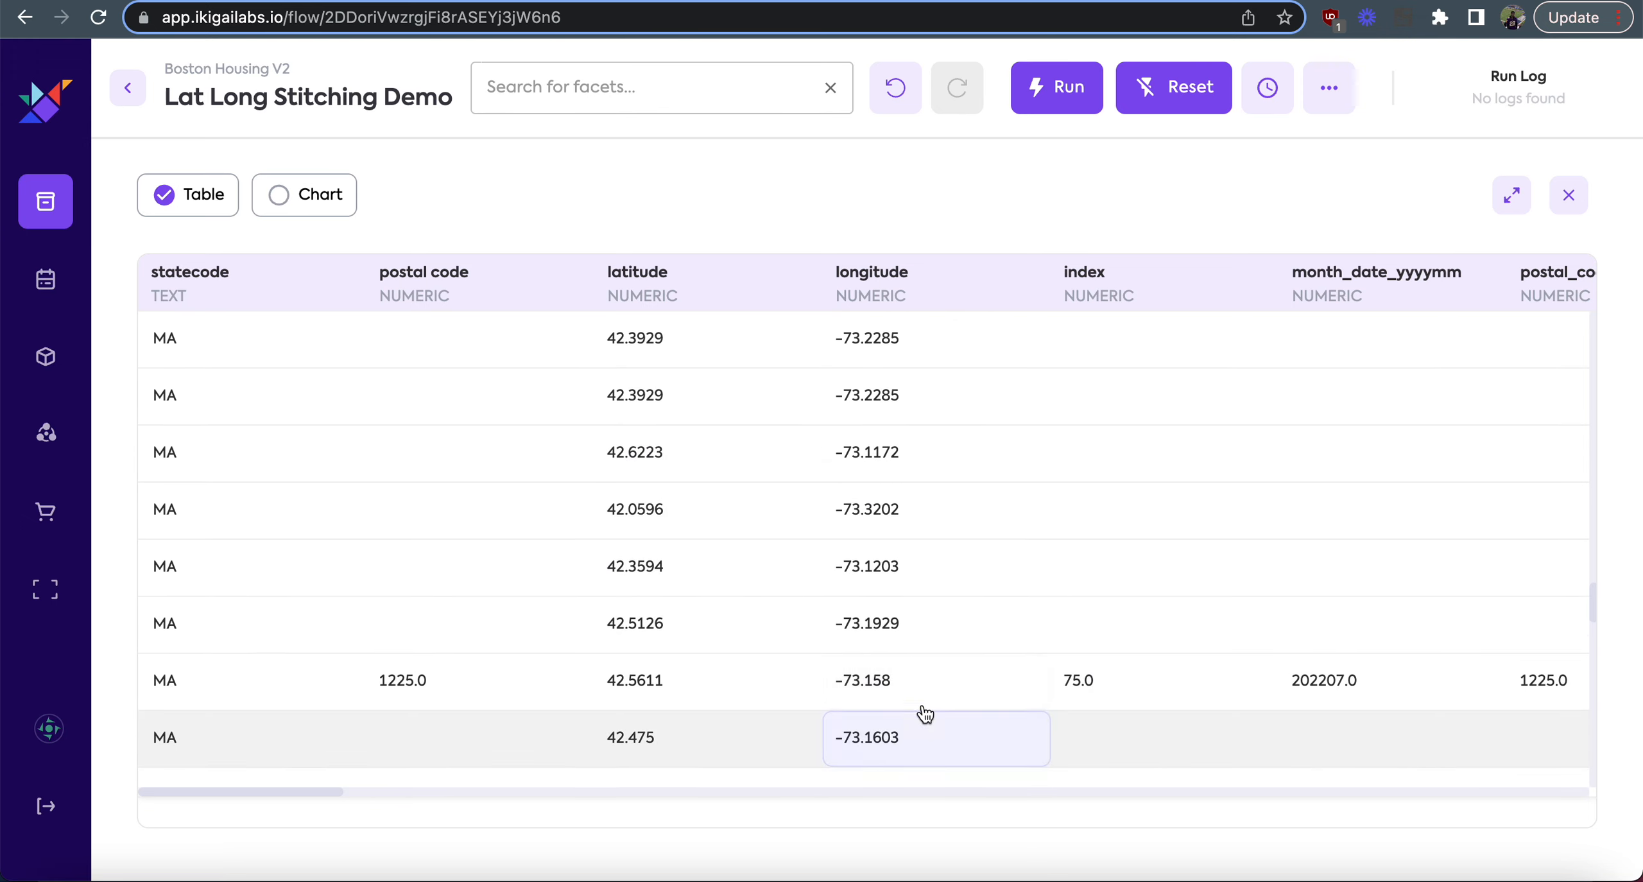
pyautogui.hscroll(5, 954, 680)
pyautogui.hscroll(4, 954, 681)
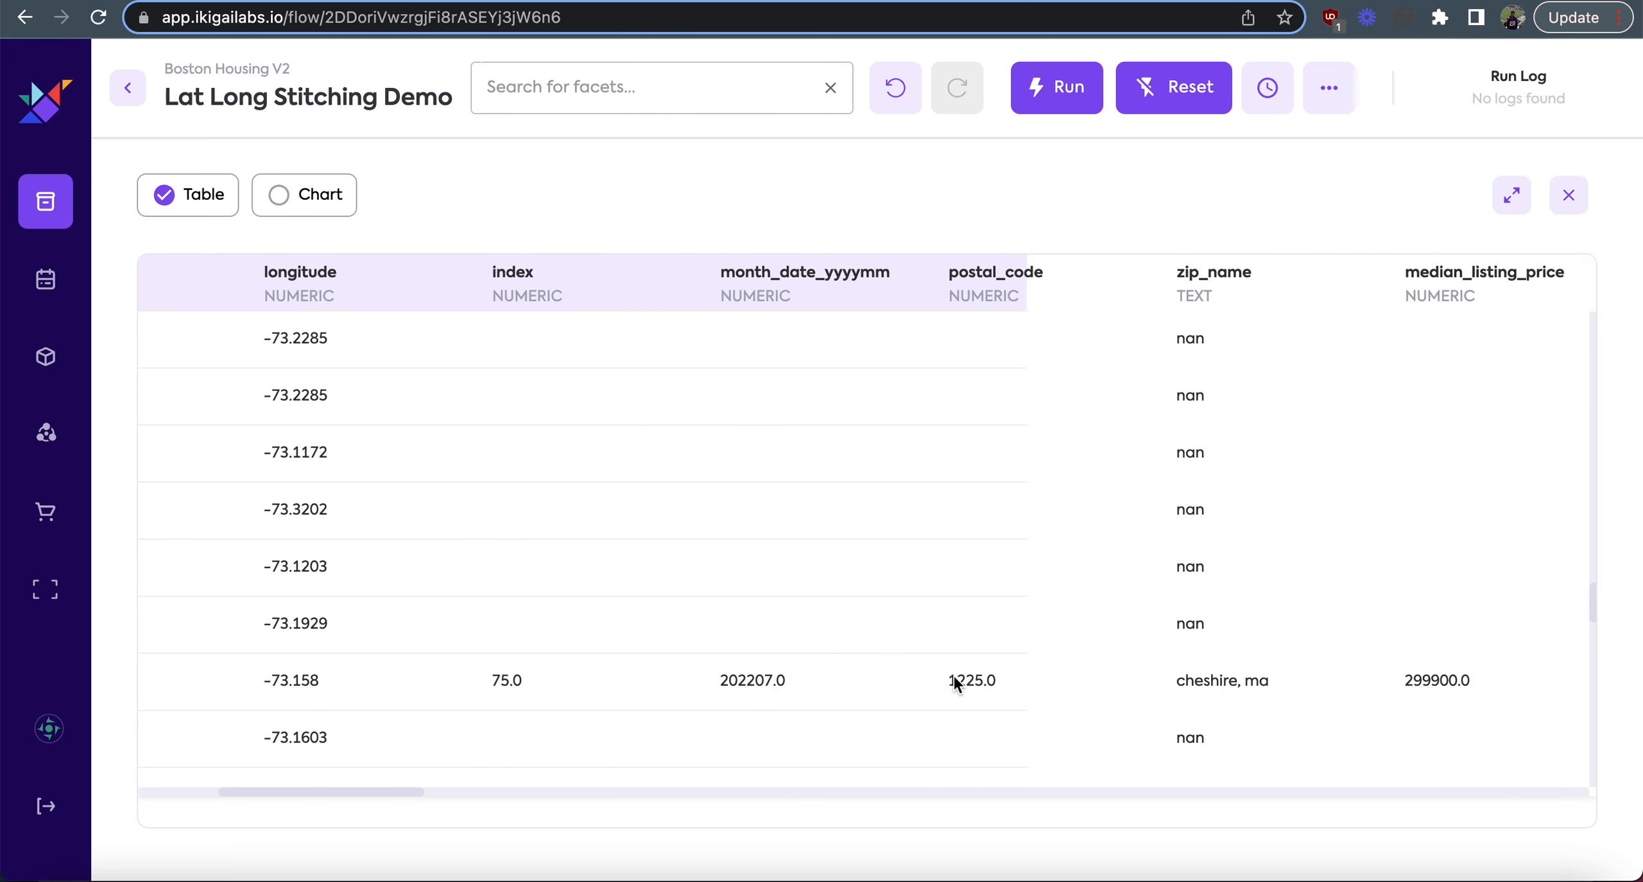
pyautogui.hscroll(1, 1014, 696)
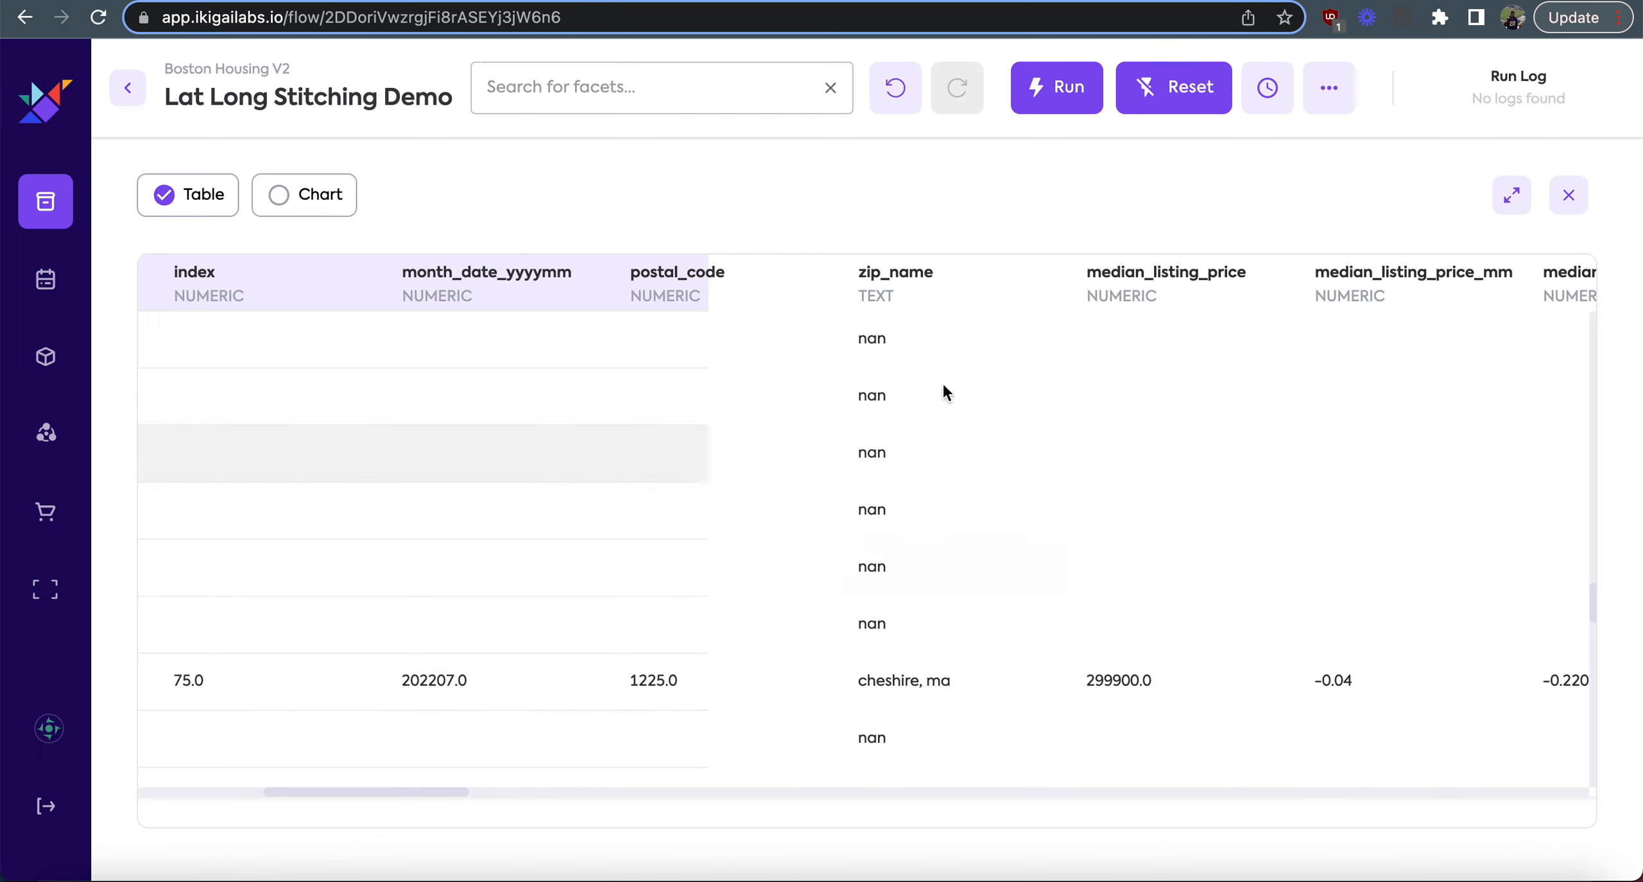
# Check the zip_name column across the joined rows, and close the data preview.
pyautogui.scroll(3, 880, 451)
pyautogui.scroll(3, 879, 450)
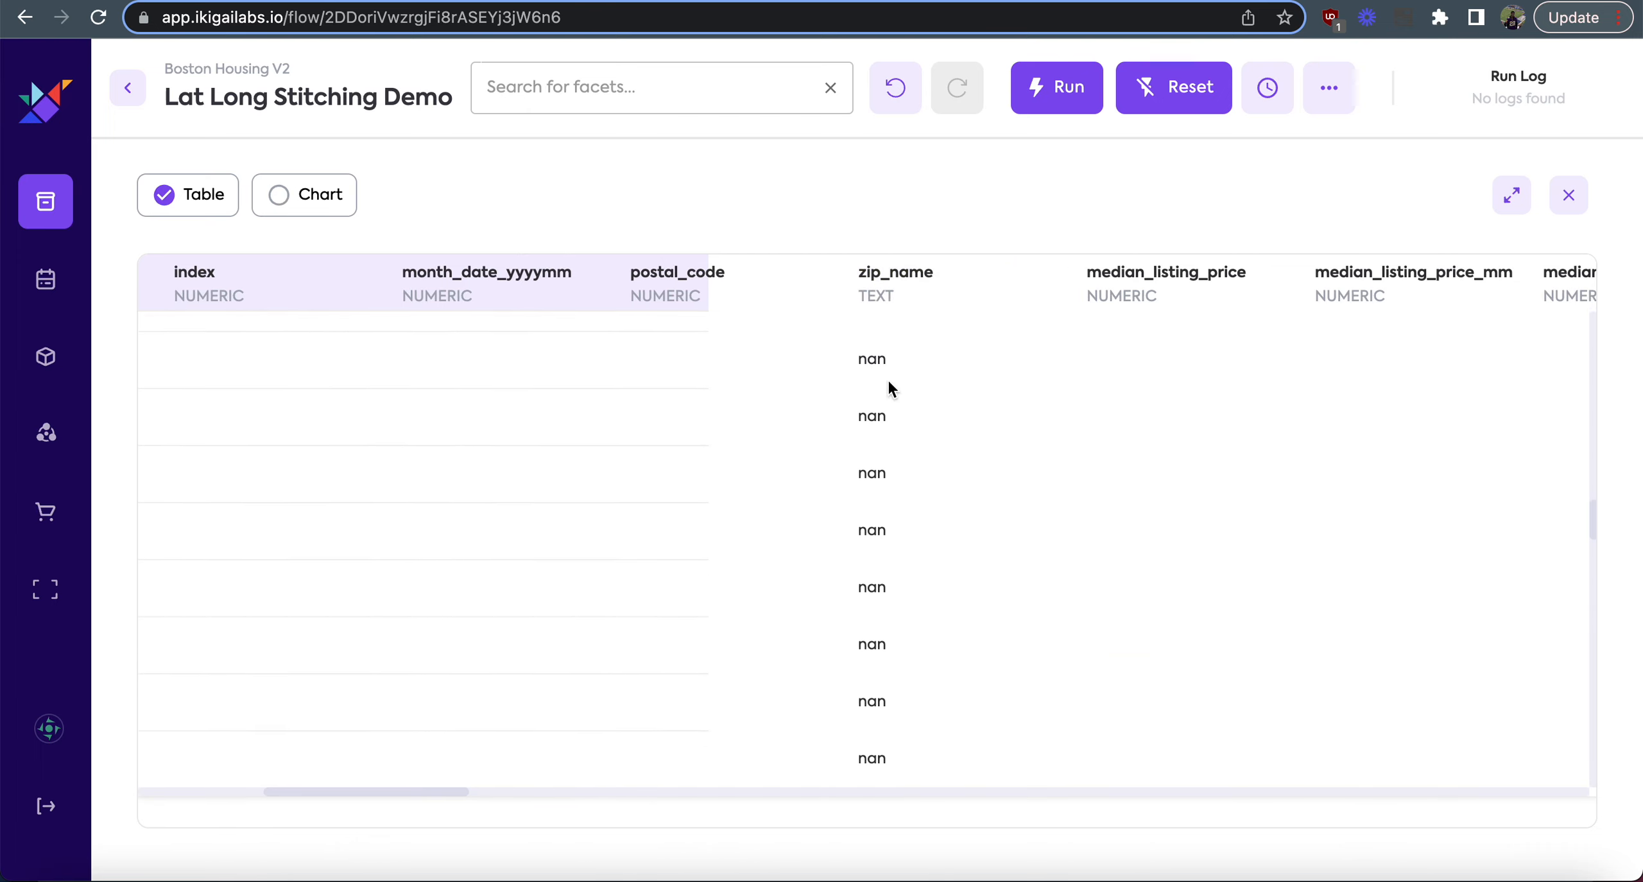
pyautogui.scroll(-5, 888, 381)
pyautogui.scroll(2, 886, 398)
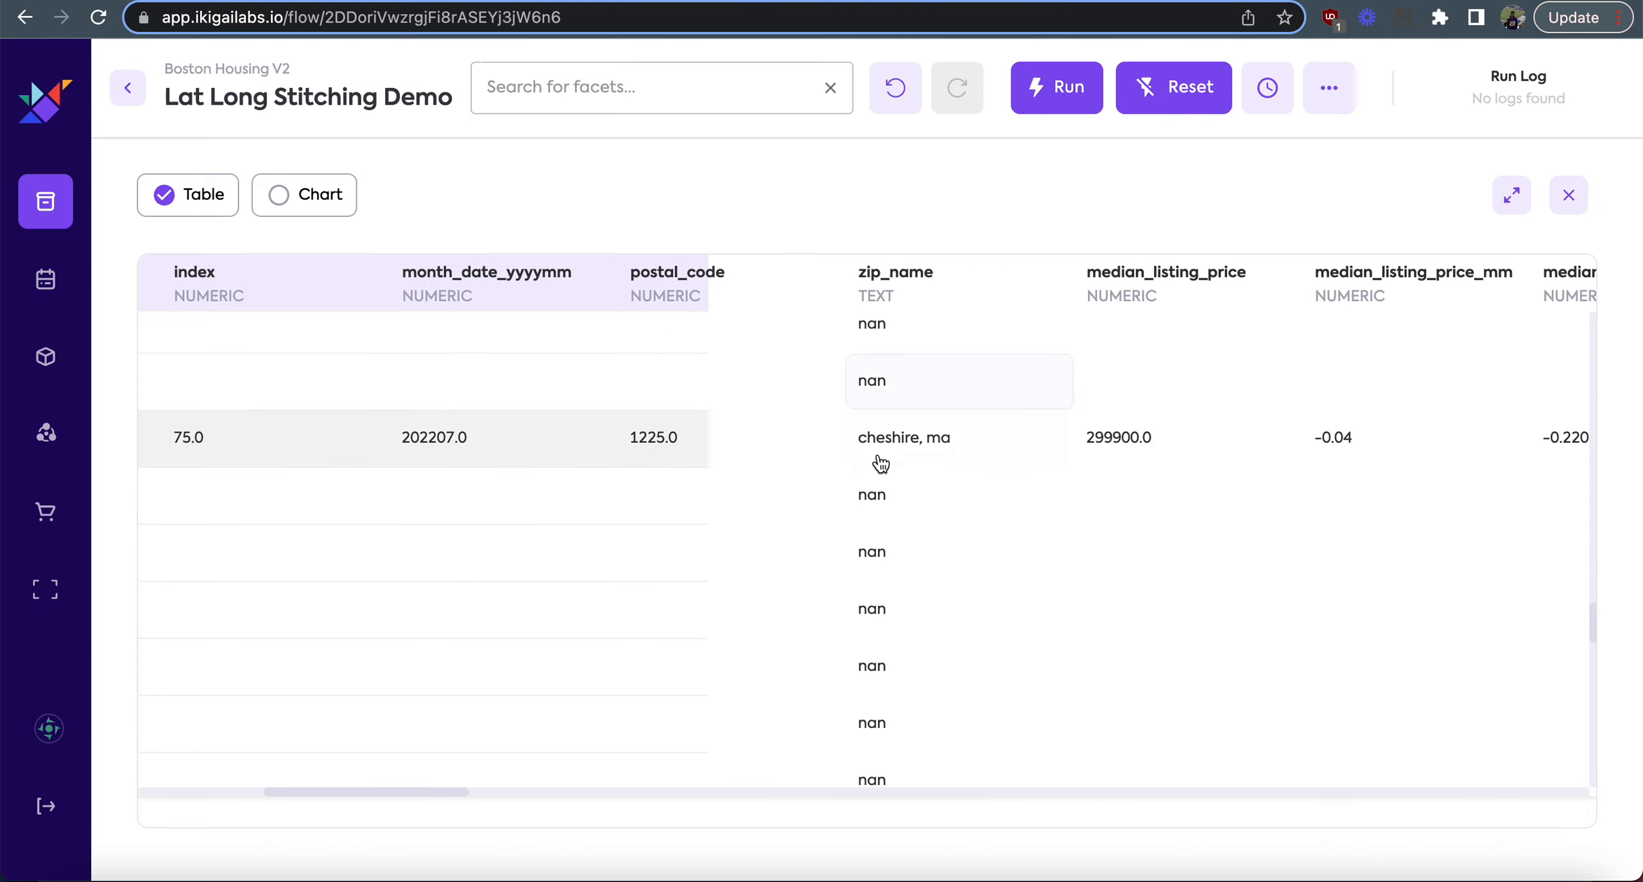
pyautogui.scroll(-4, 877, 552)
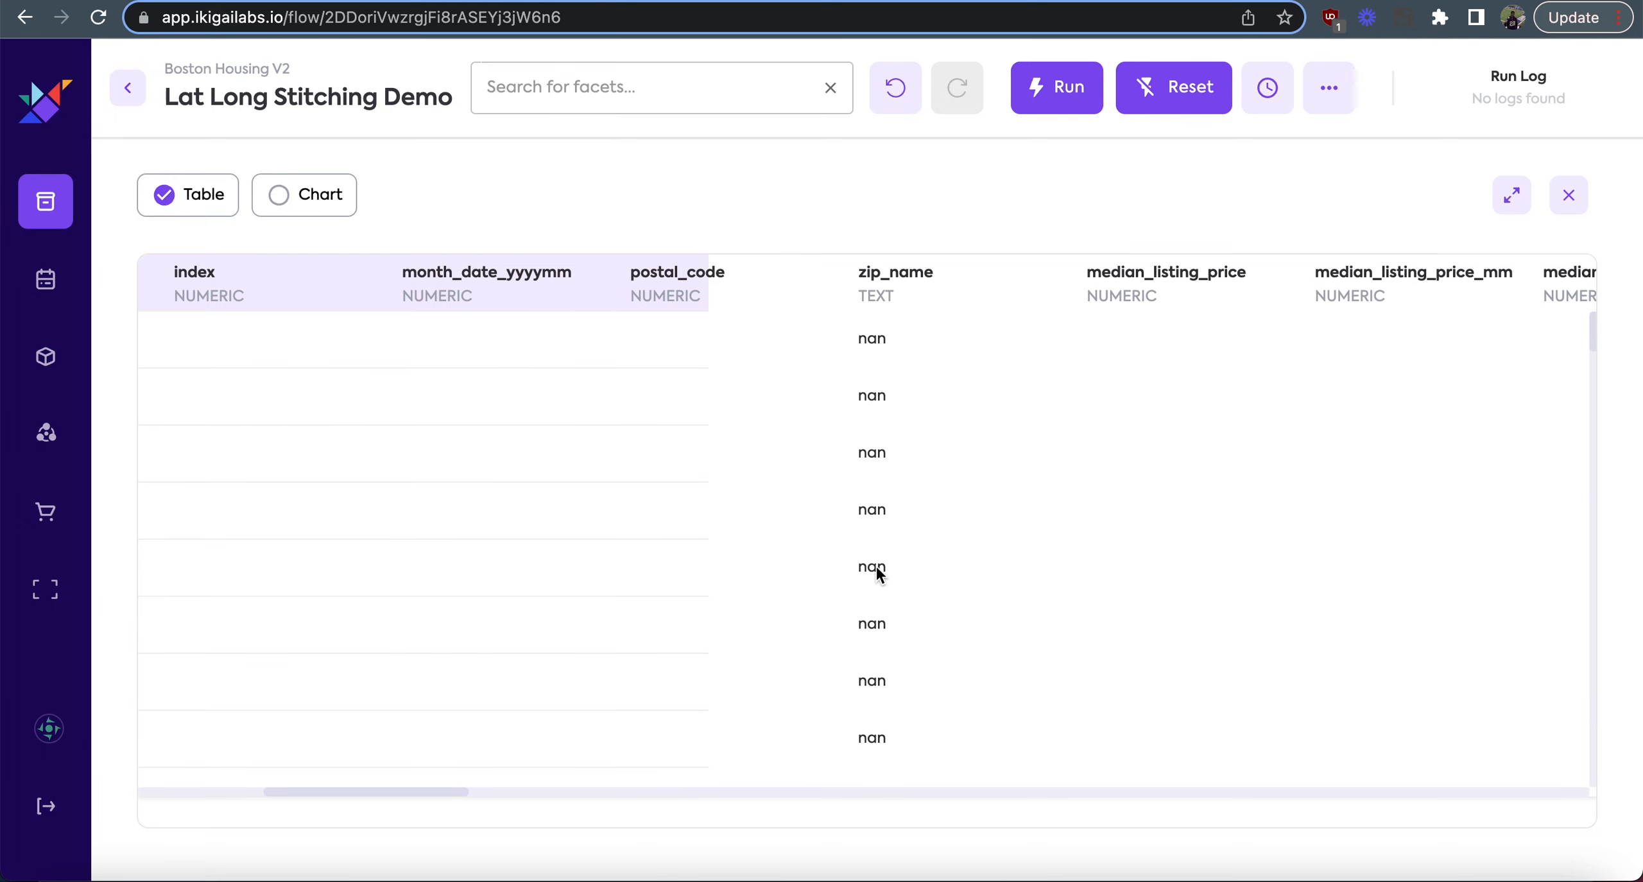
pyautogui.click(1569, 194)
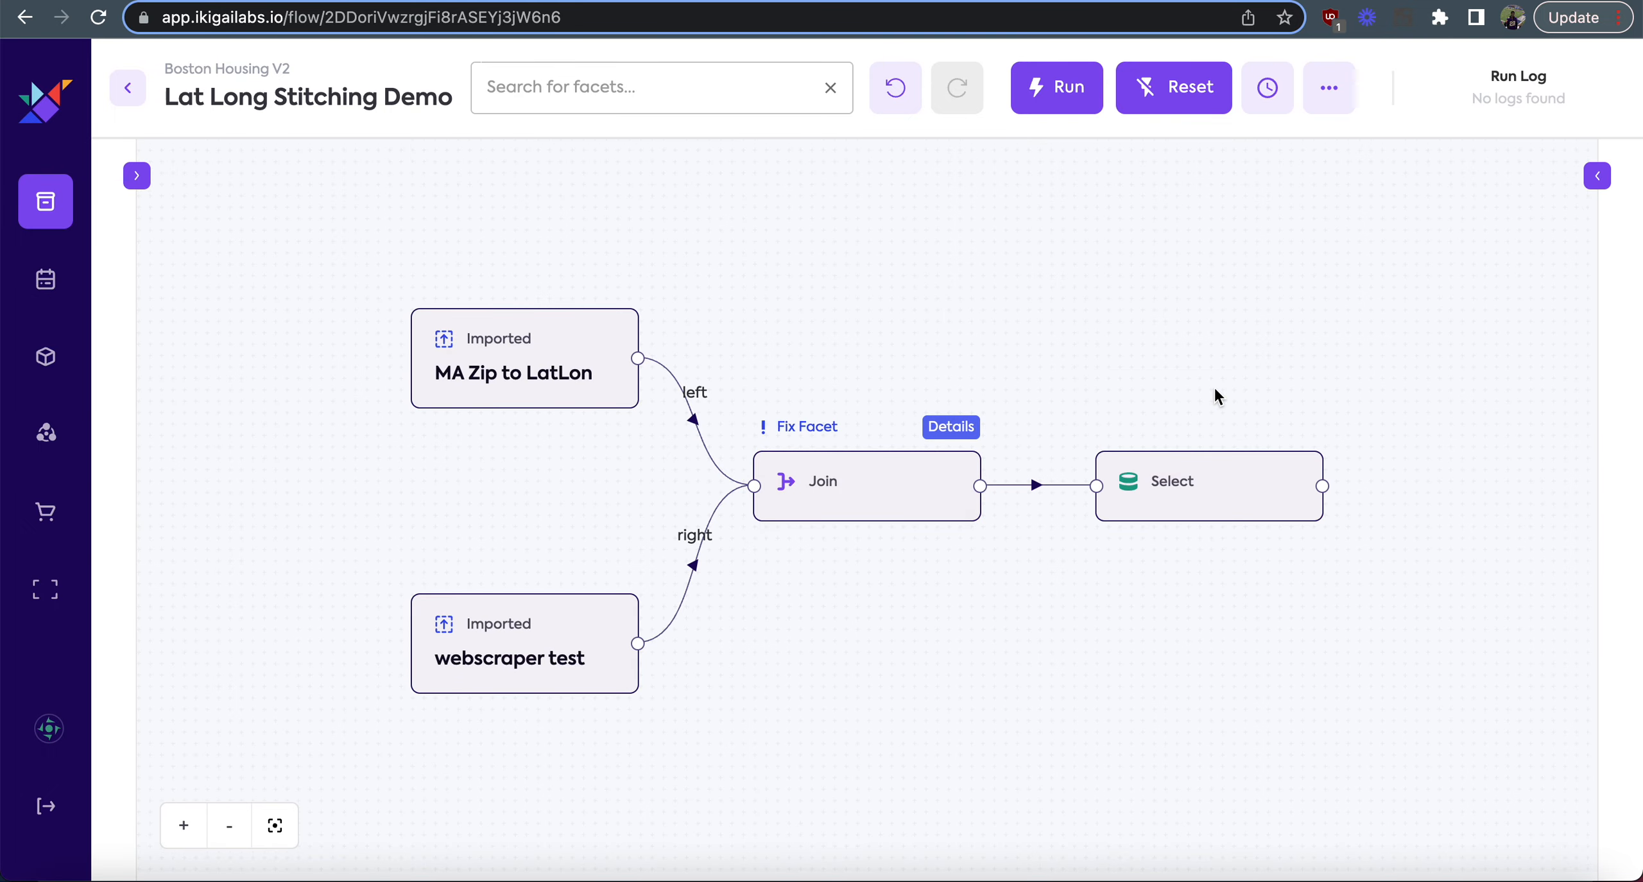
# Edit the Select facet and add average_listing_price, latitude and longitude as its target columns.
pyautogui.moveTo(1102, 468)
pyautogui.click(1205, 549)
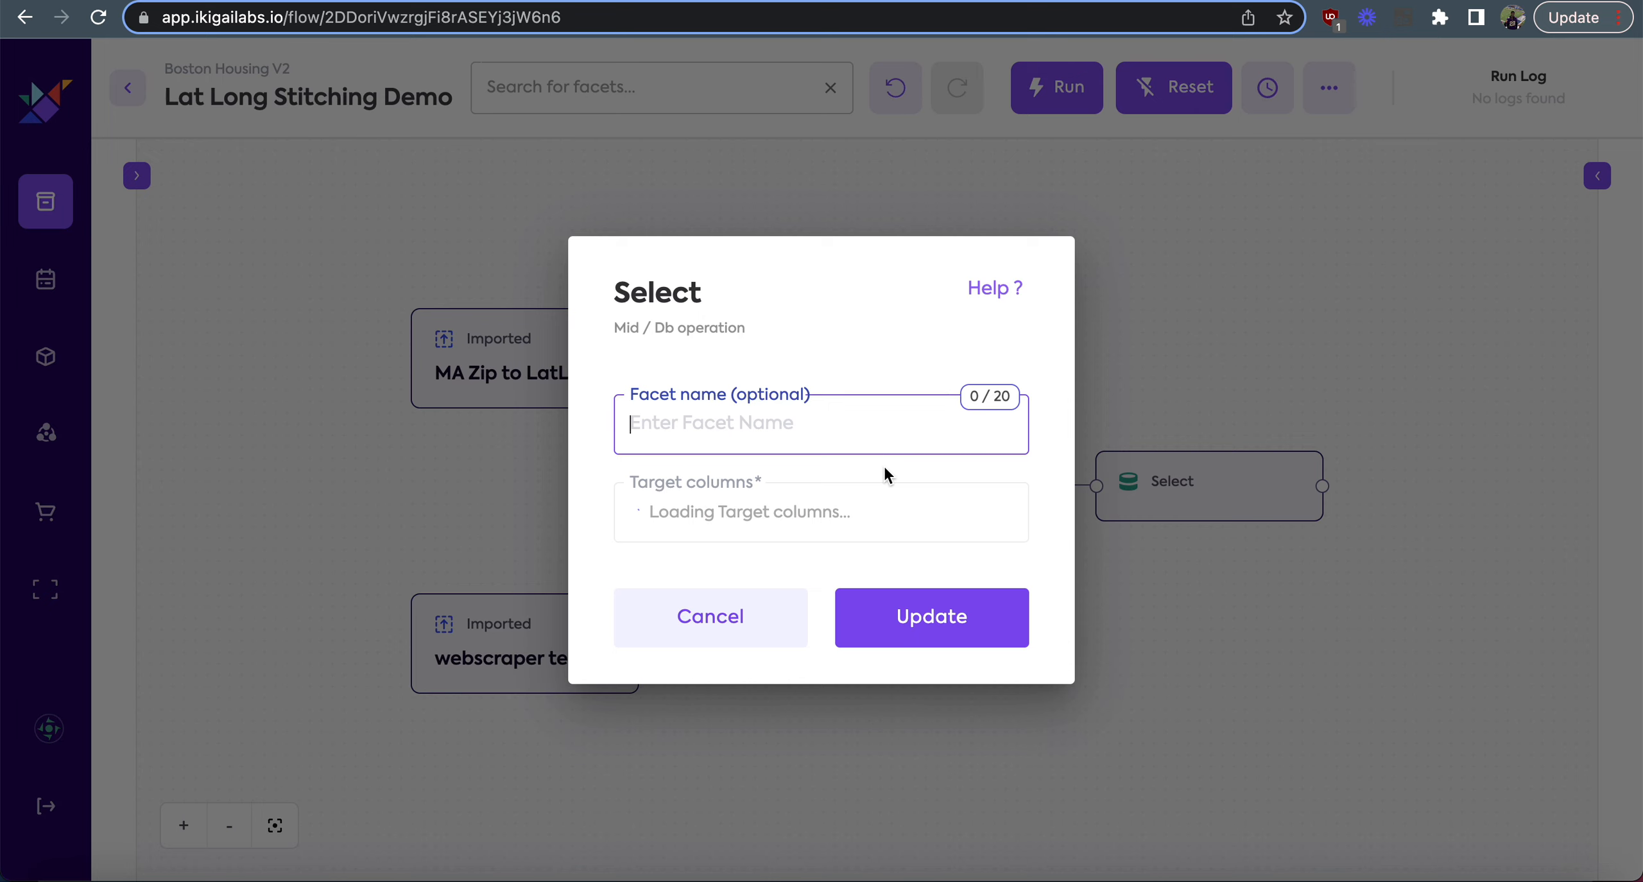
pyautogui.click(817, 511)
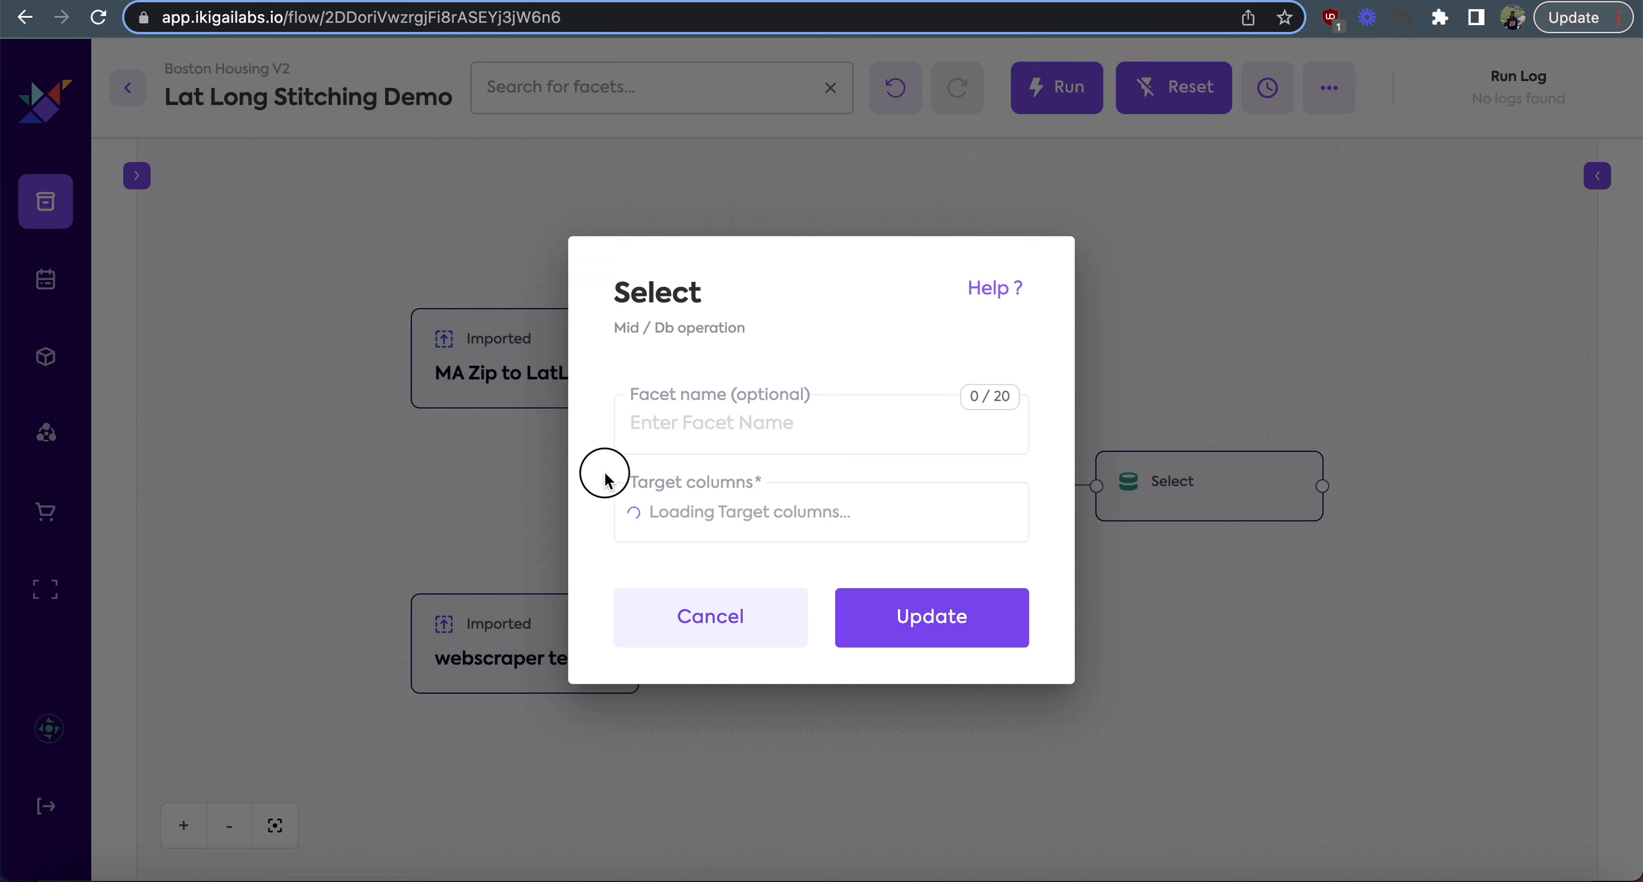
pyautogui.click(847, 511)
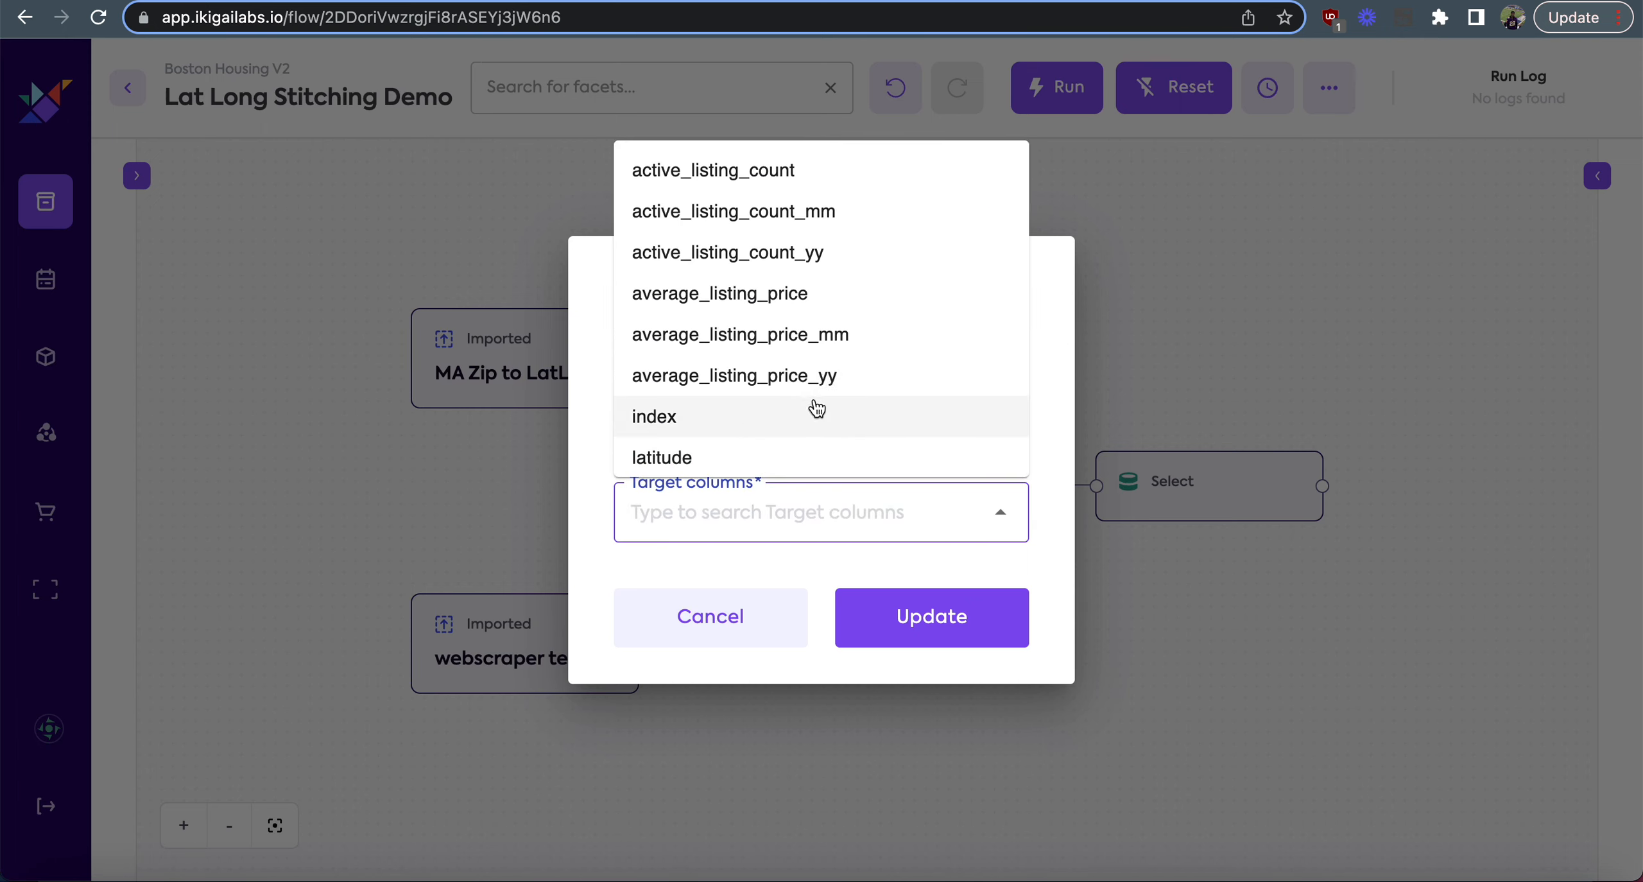
pyautogui.click(799, 296)
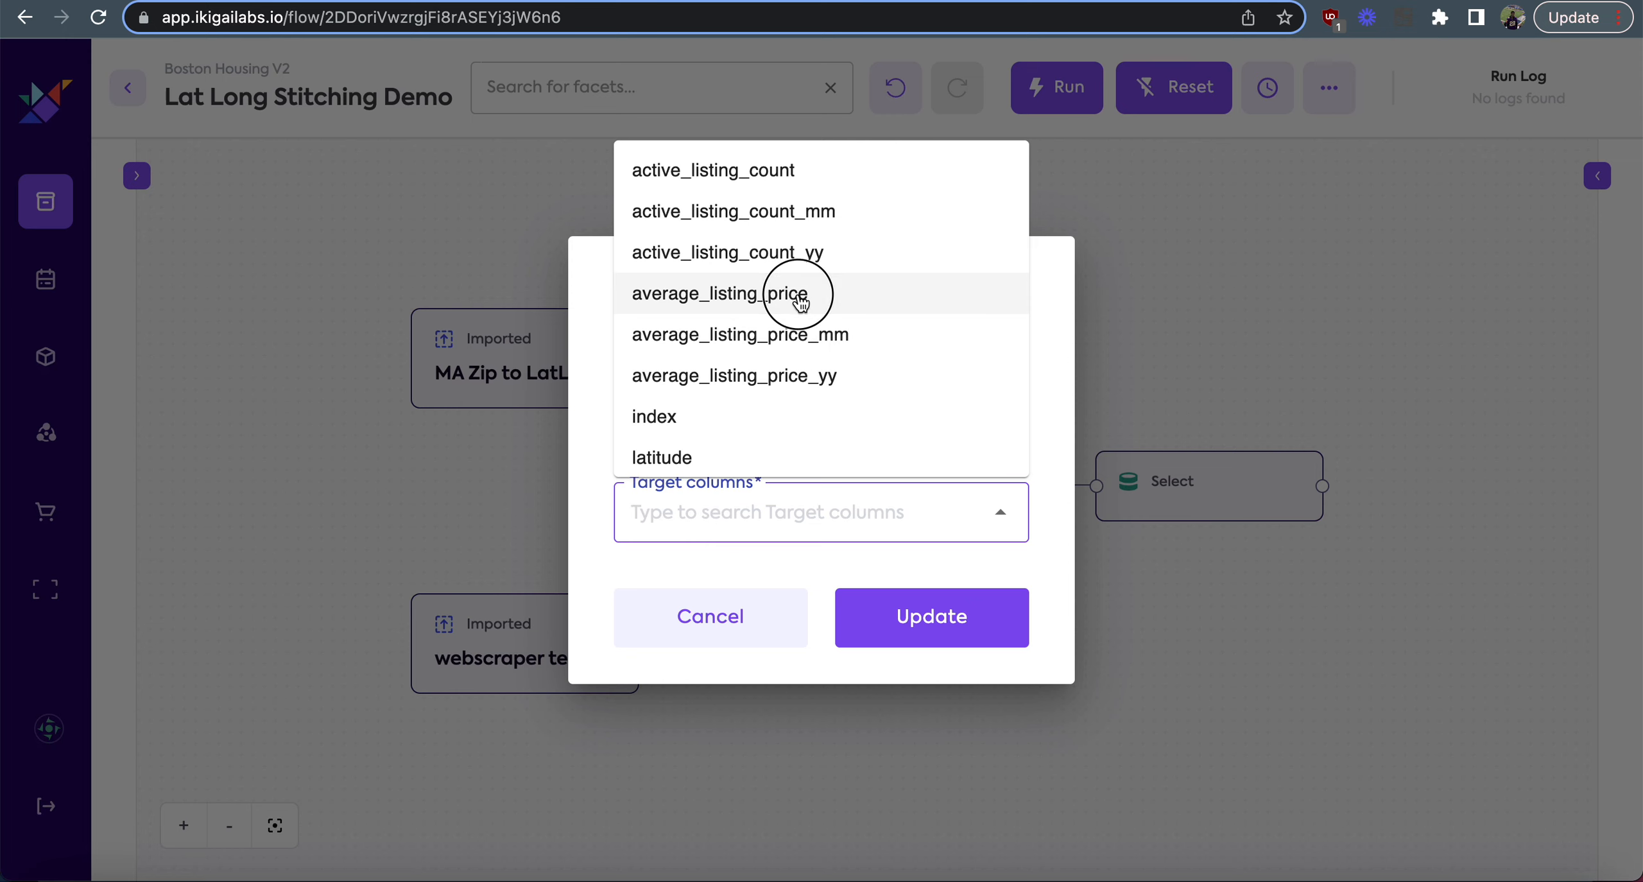
pyautogui.click(901, 521)
pyautogui.click(724, 456)
pyautogui.click(845, 550)
pyautogui.scroll(-2, 841, 385)
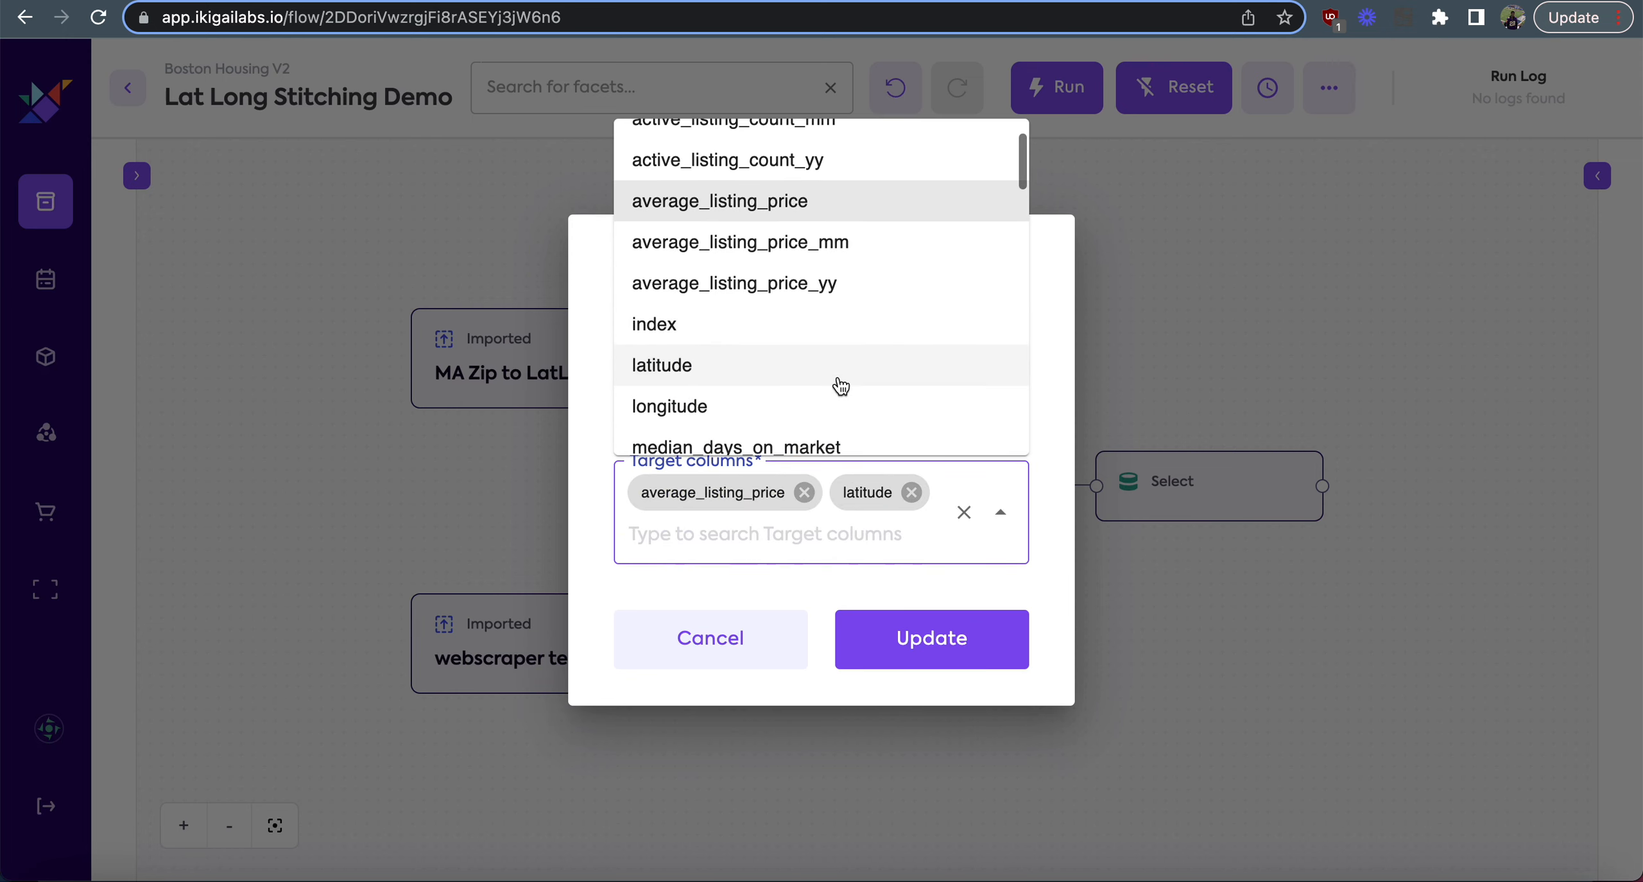
pyautogui.click(839, 403)
# Add postal code and zip_name to the Select facet's target columns and save the facet.
pyautogui.click(815, 539)
pyautogui.scroll(-8, 832, 379)
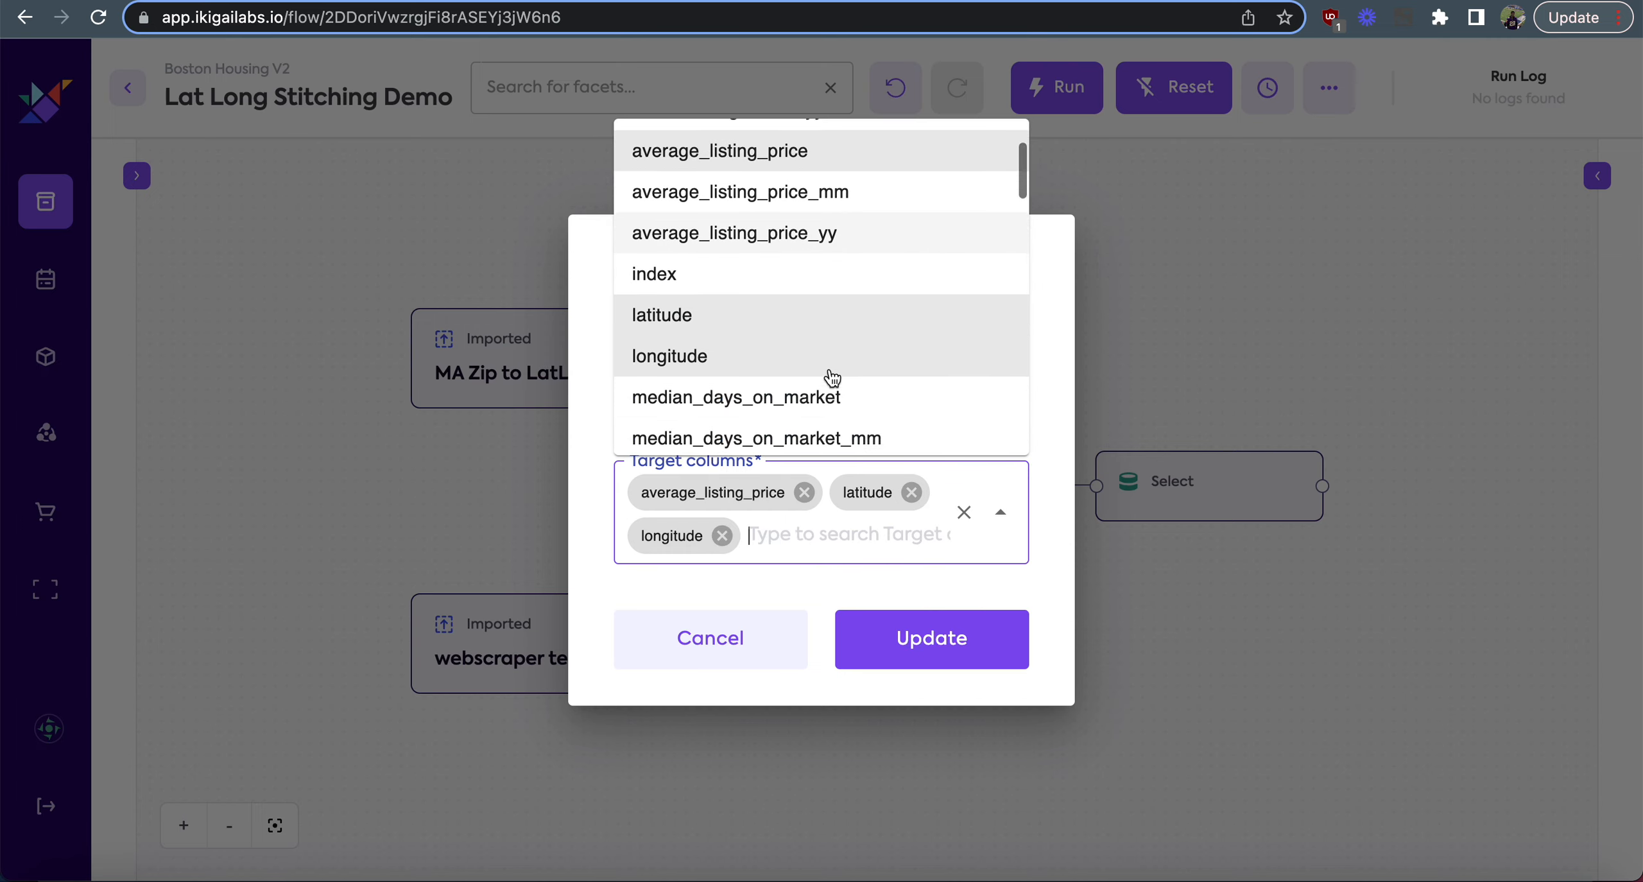
pyautogui.scroll(-7, 833, 378)
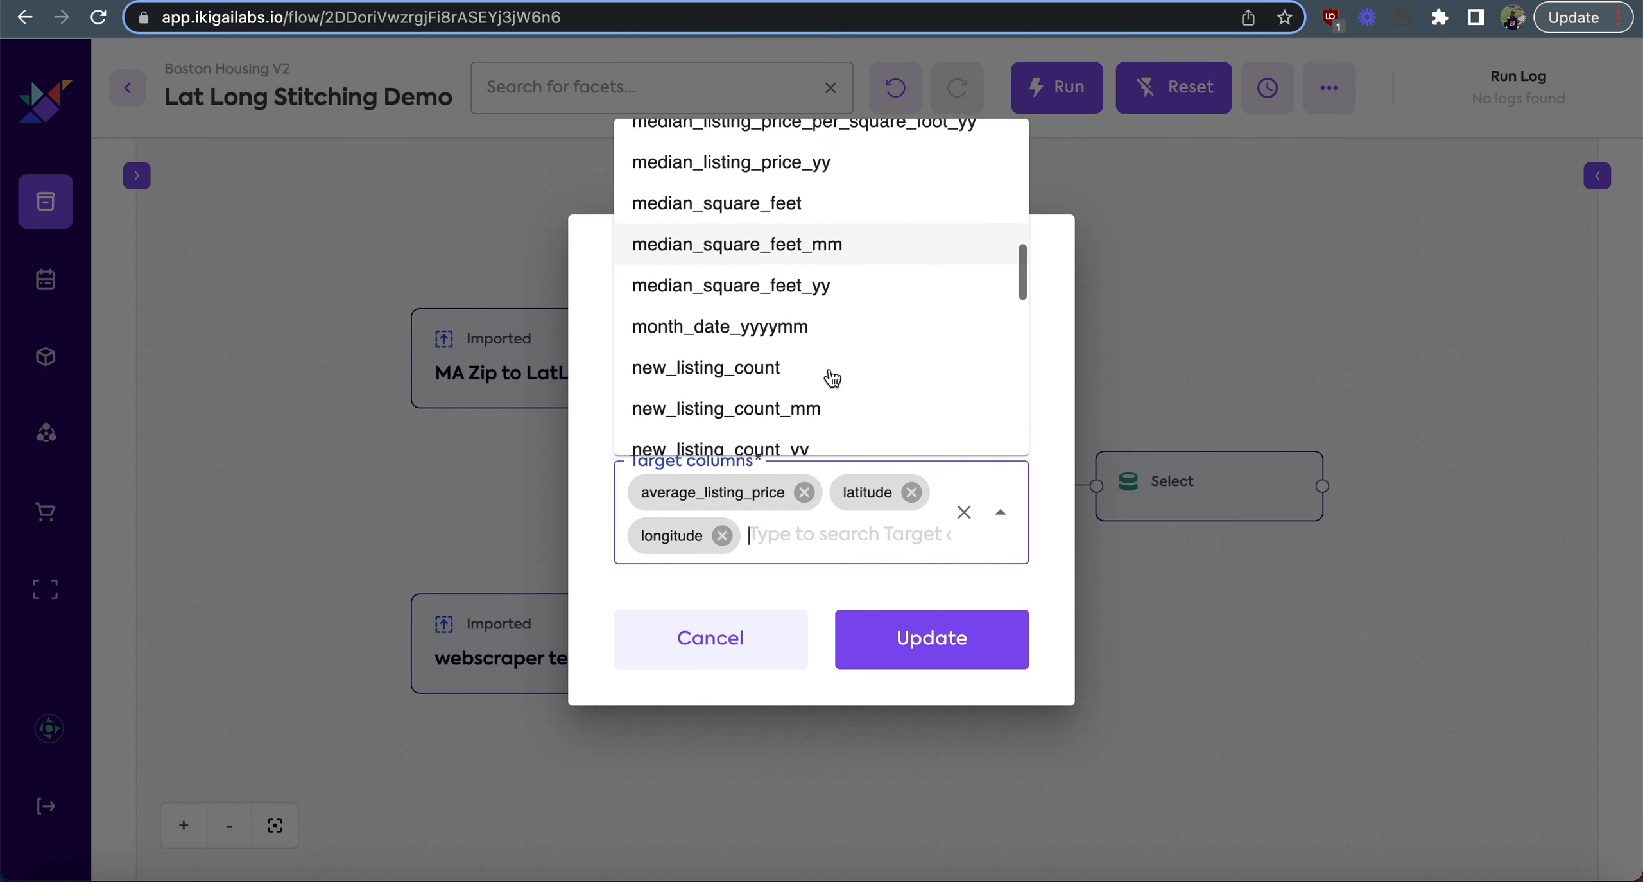
pyautogui.scroll(-2, 833, 378)
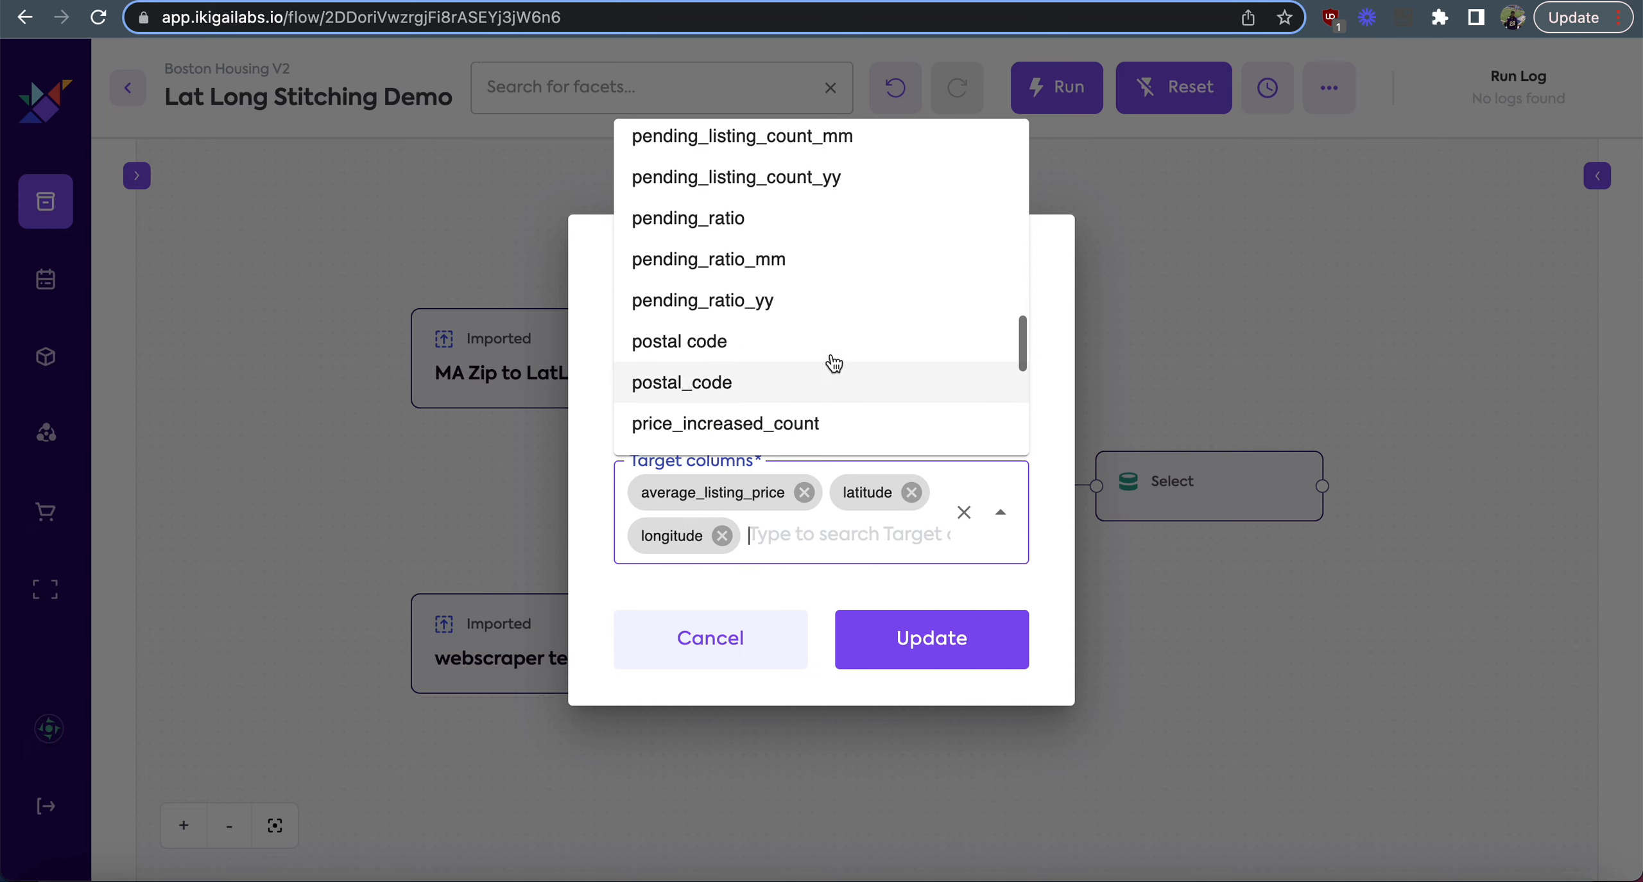
pyautogui.click(828, 341)
pyautogui.click(900, 551)
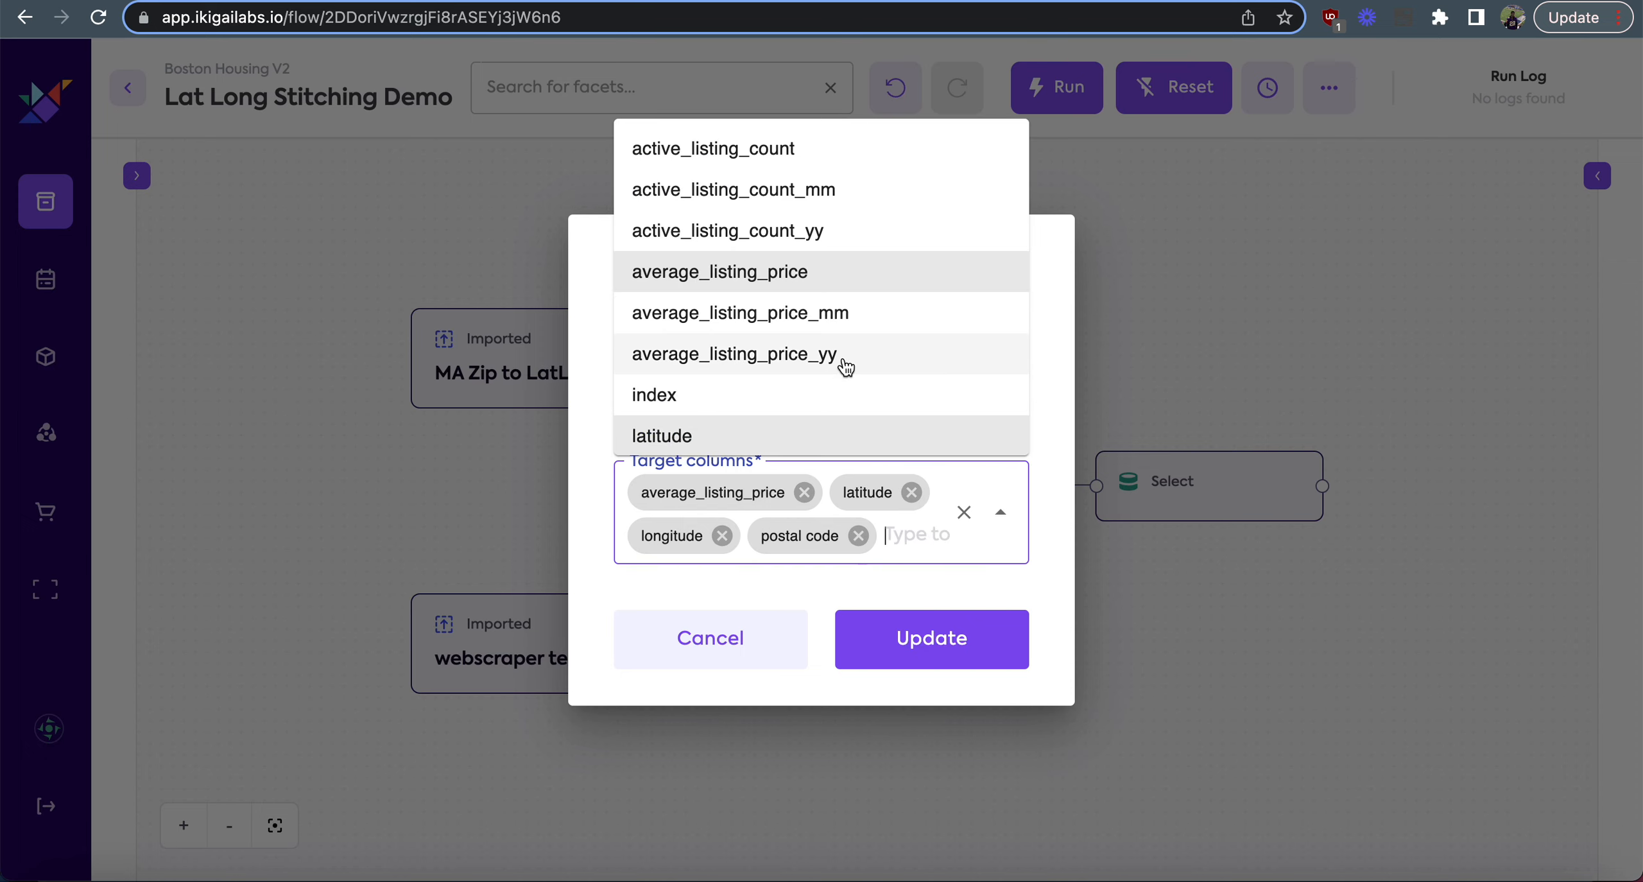
pyautogui.scroll(-18, 843, 364)
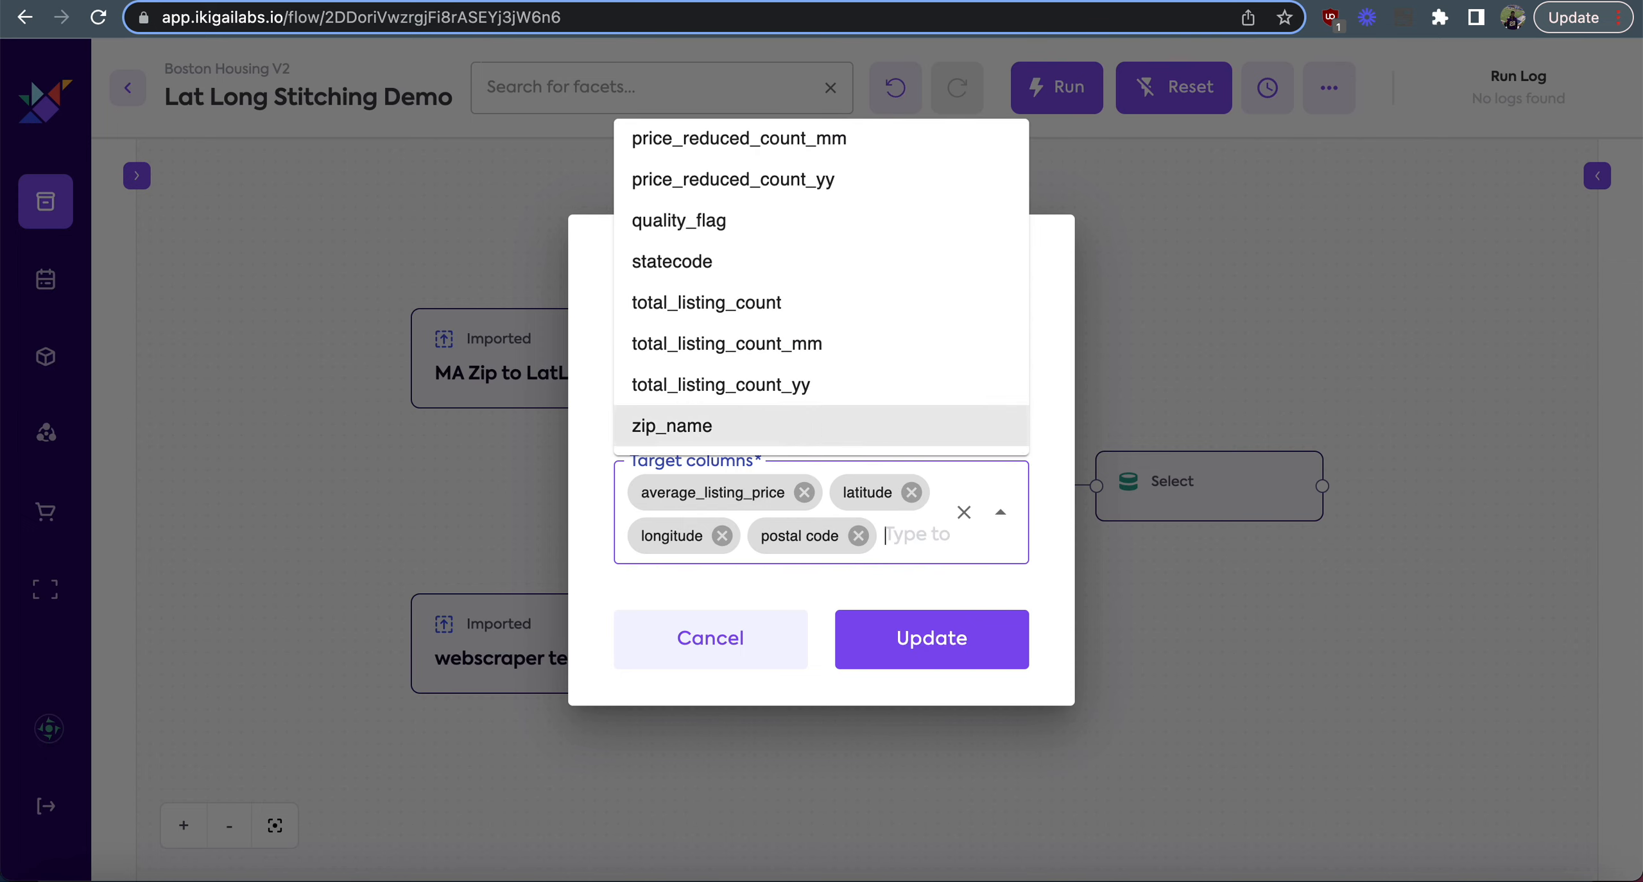
pyautogui.click(828, 426)
pyautogui.click(836, 567)
pyautogui.click(827, 615)
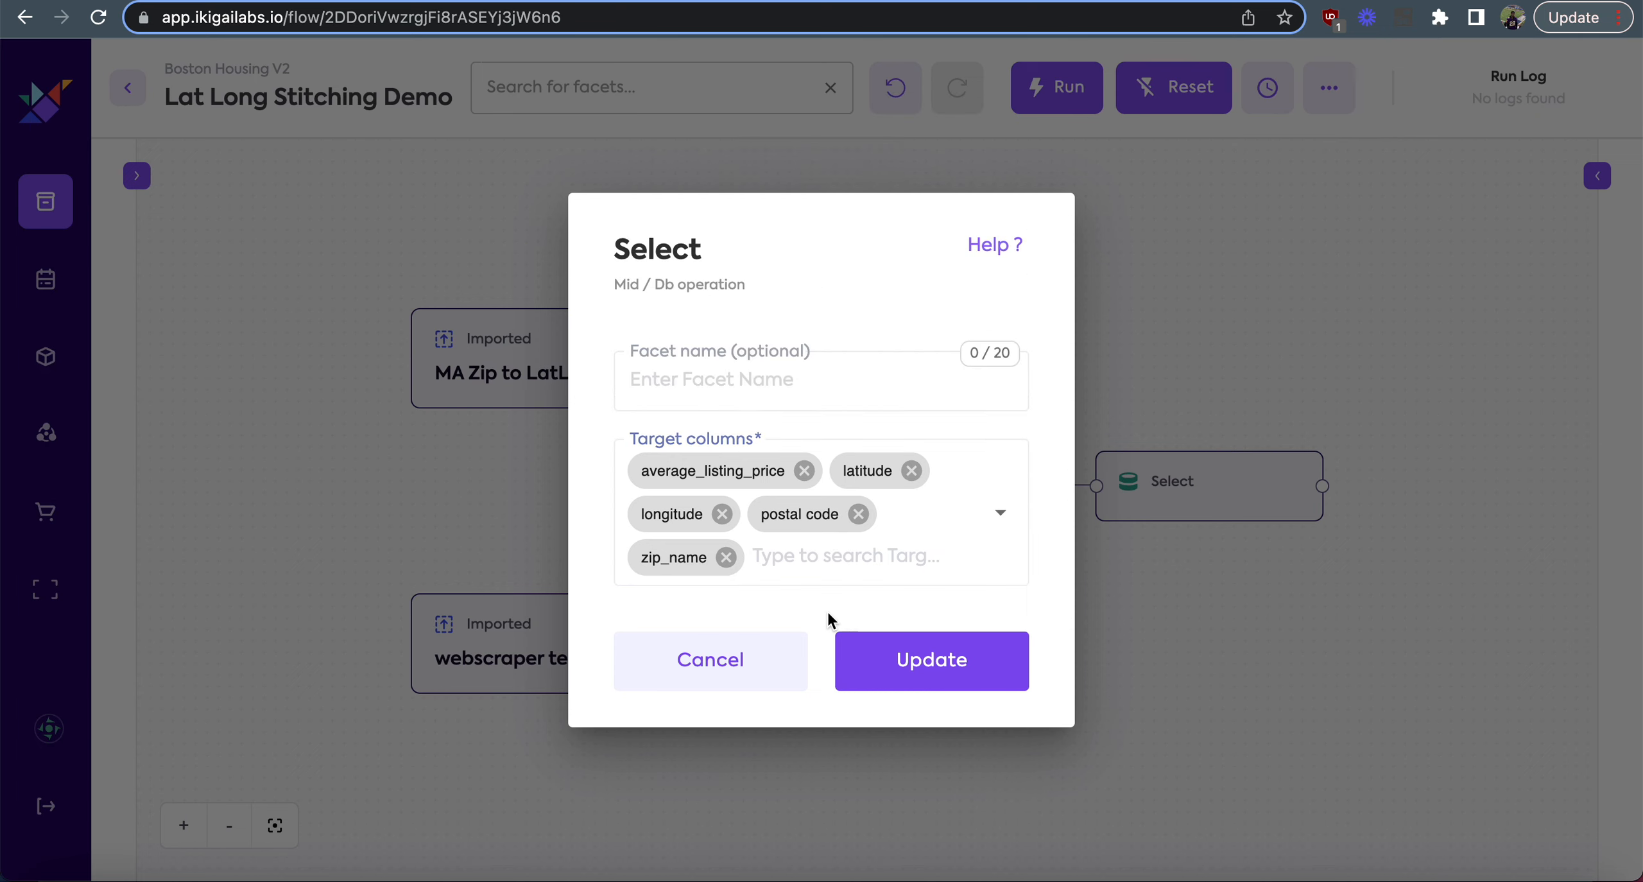
pyautogui.click(898, 670)
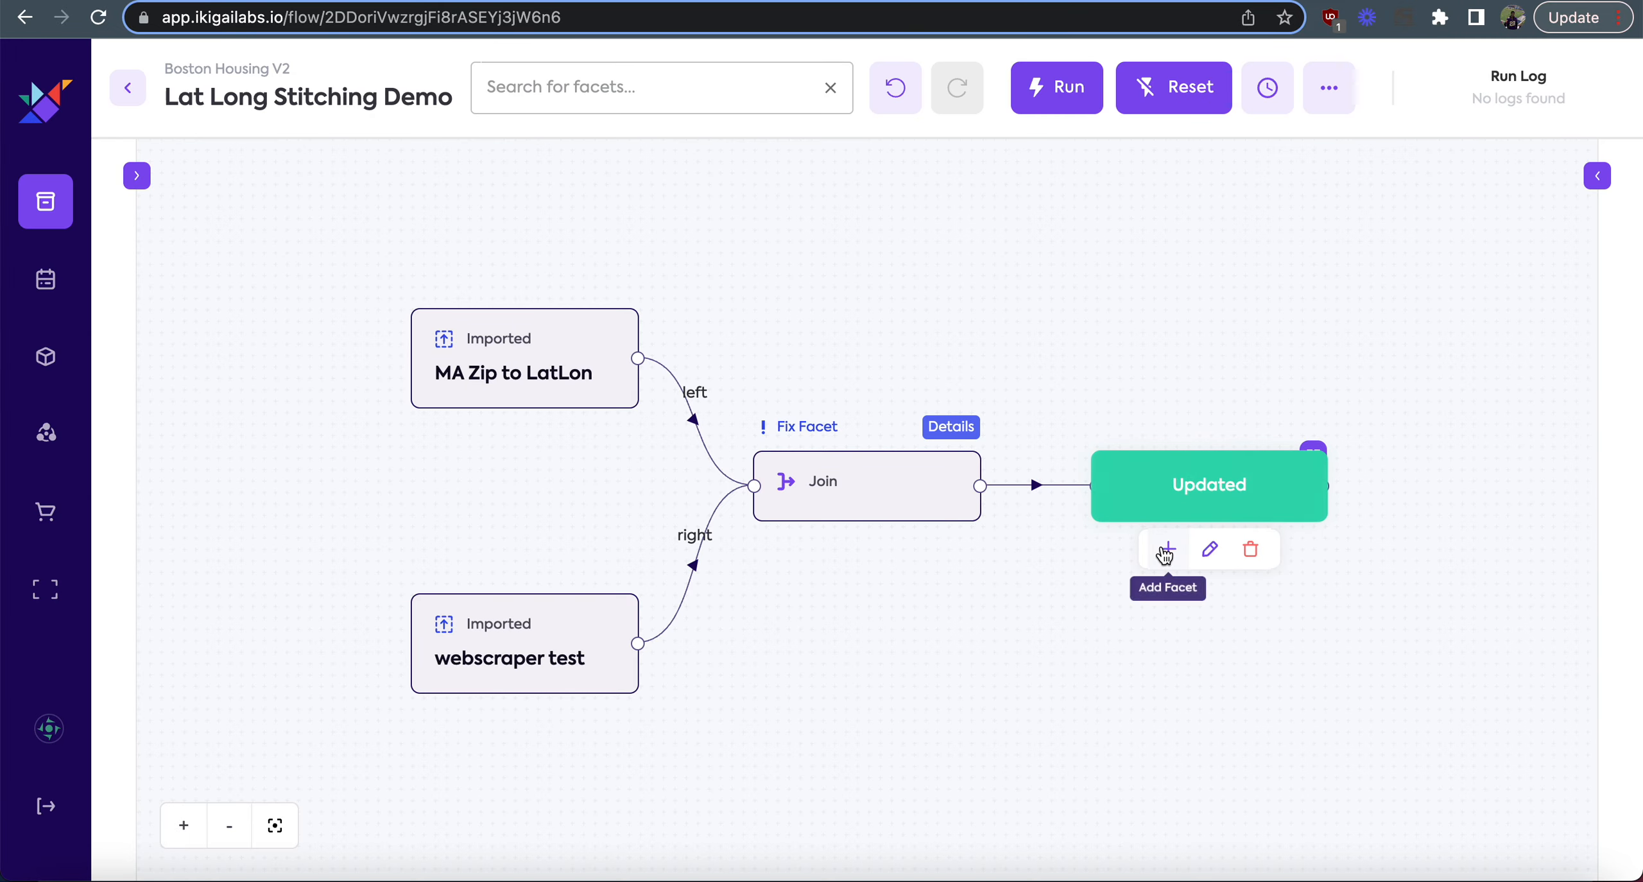
# Add a Drop missing values processing facet after the Select facet.
pyautogui.click(1166, 551)
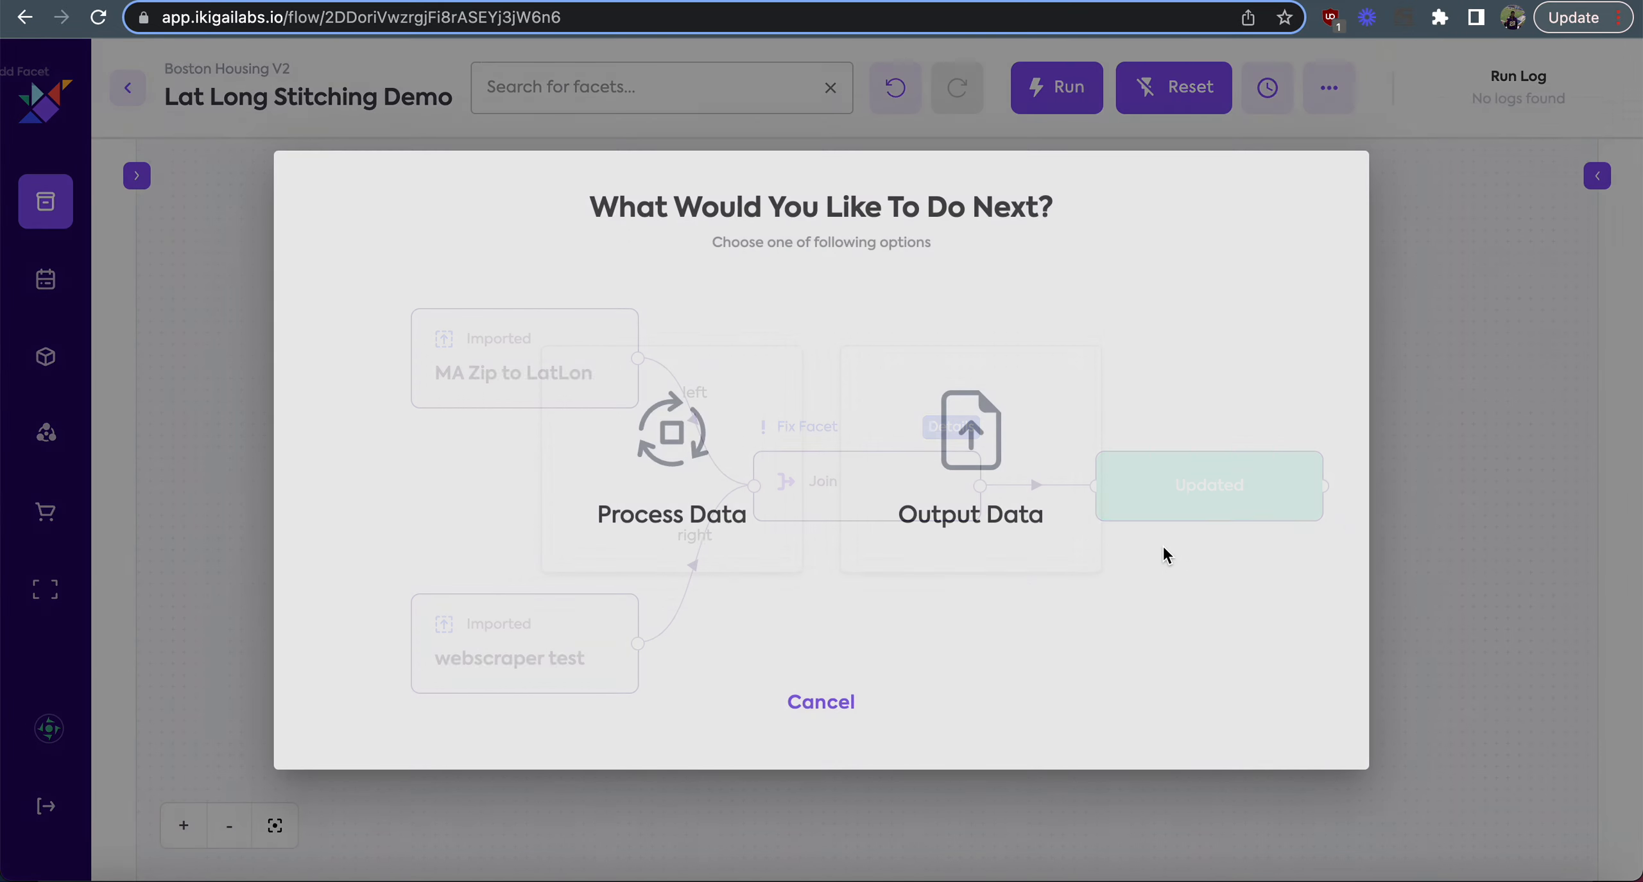
pyautogui.click(612, 489)
pyautogui.scroll(-5, 655, 562)
pyautogui.moveTo(503, 514)
pyautogui.click(539, 540)
pyautogui.click(892, 789)
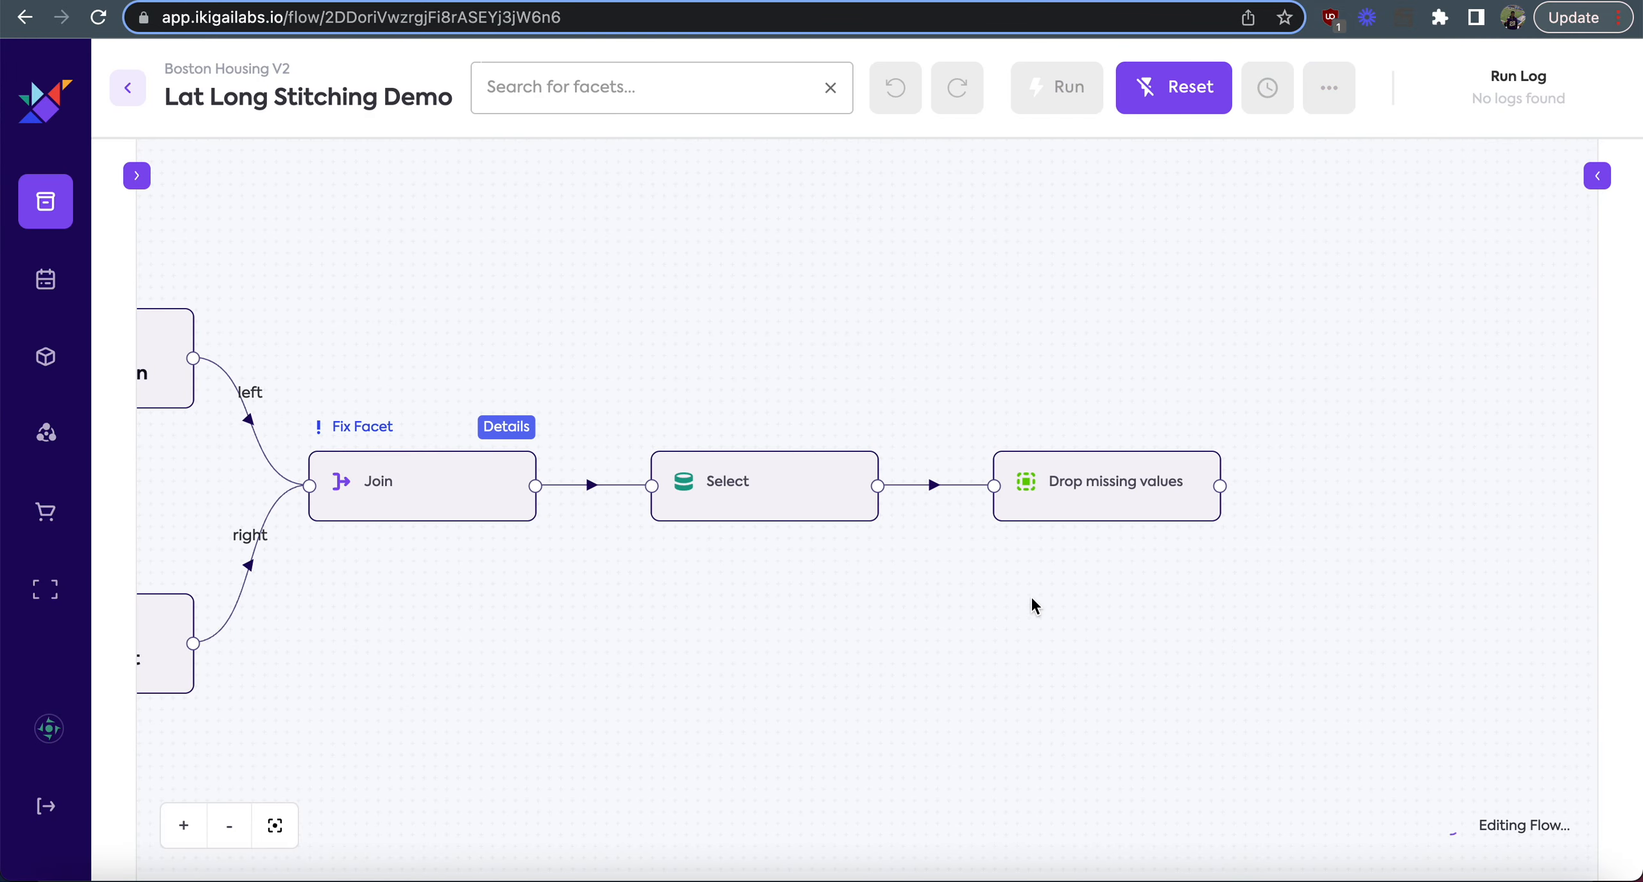
# Add an Exported dataset output facet after the Drop missing values facet.
pyautogui.moveTo(1333, 487)
pyautogui.click(1338, 557)
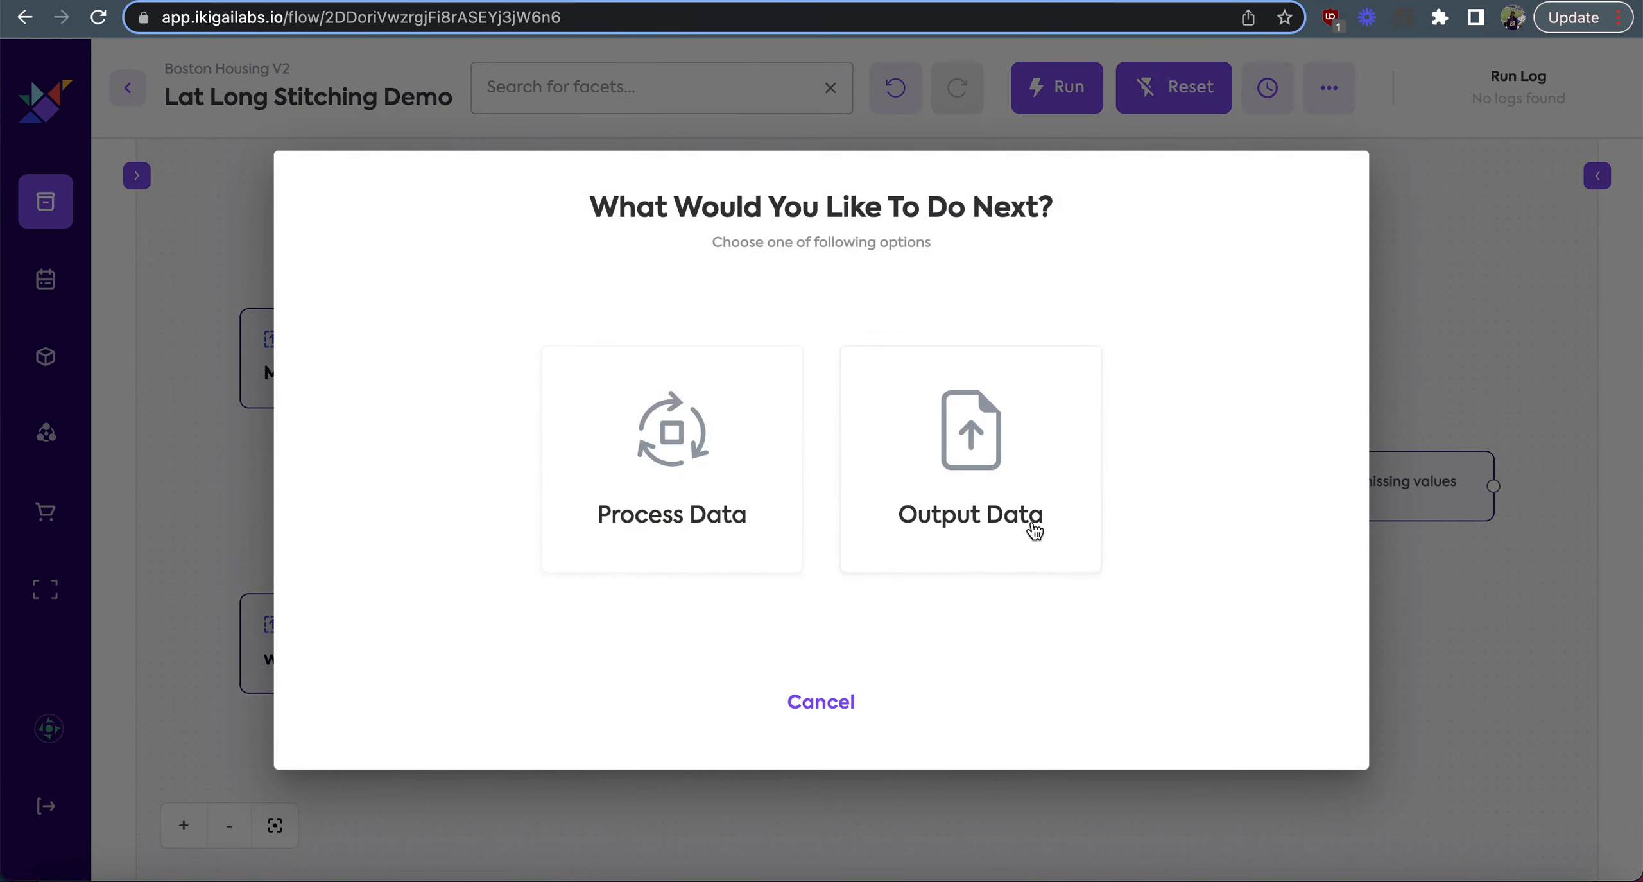
pyautogui.click(1034, 526)
pyautogui.moveTo(1148, 558)
pyautogui.click(1136, 516)
pyautogui.click(898, 773)
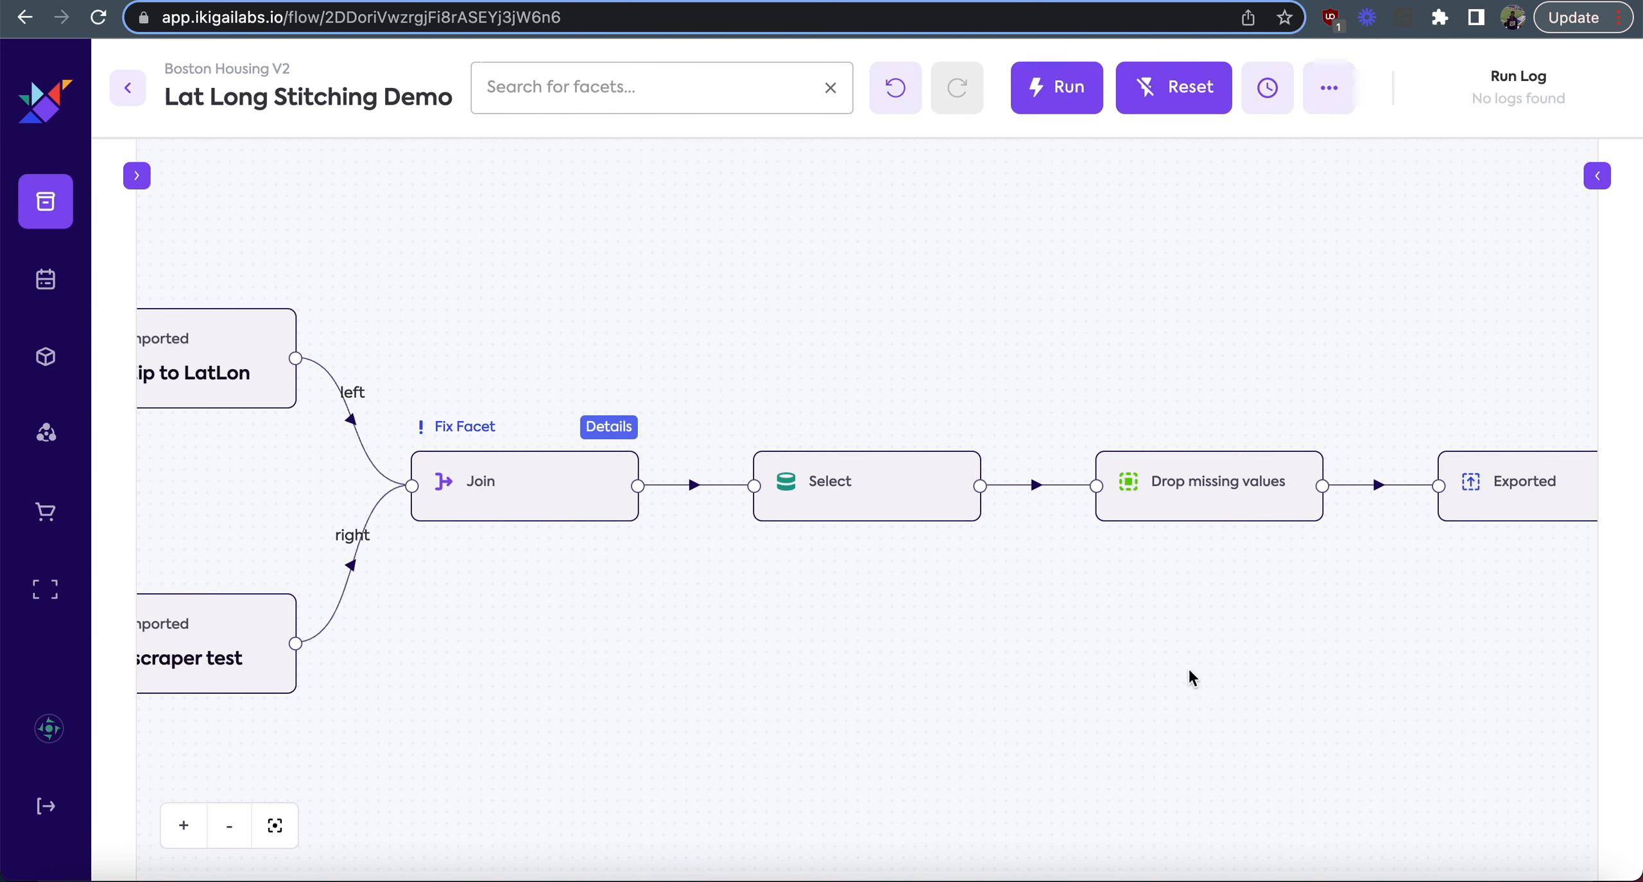
# Preview the data passing from Select to Drop missing values, check its rows for missing listing prices and zip names, and close the preview.
pyautogui.click(1035, 440)
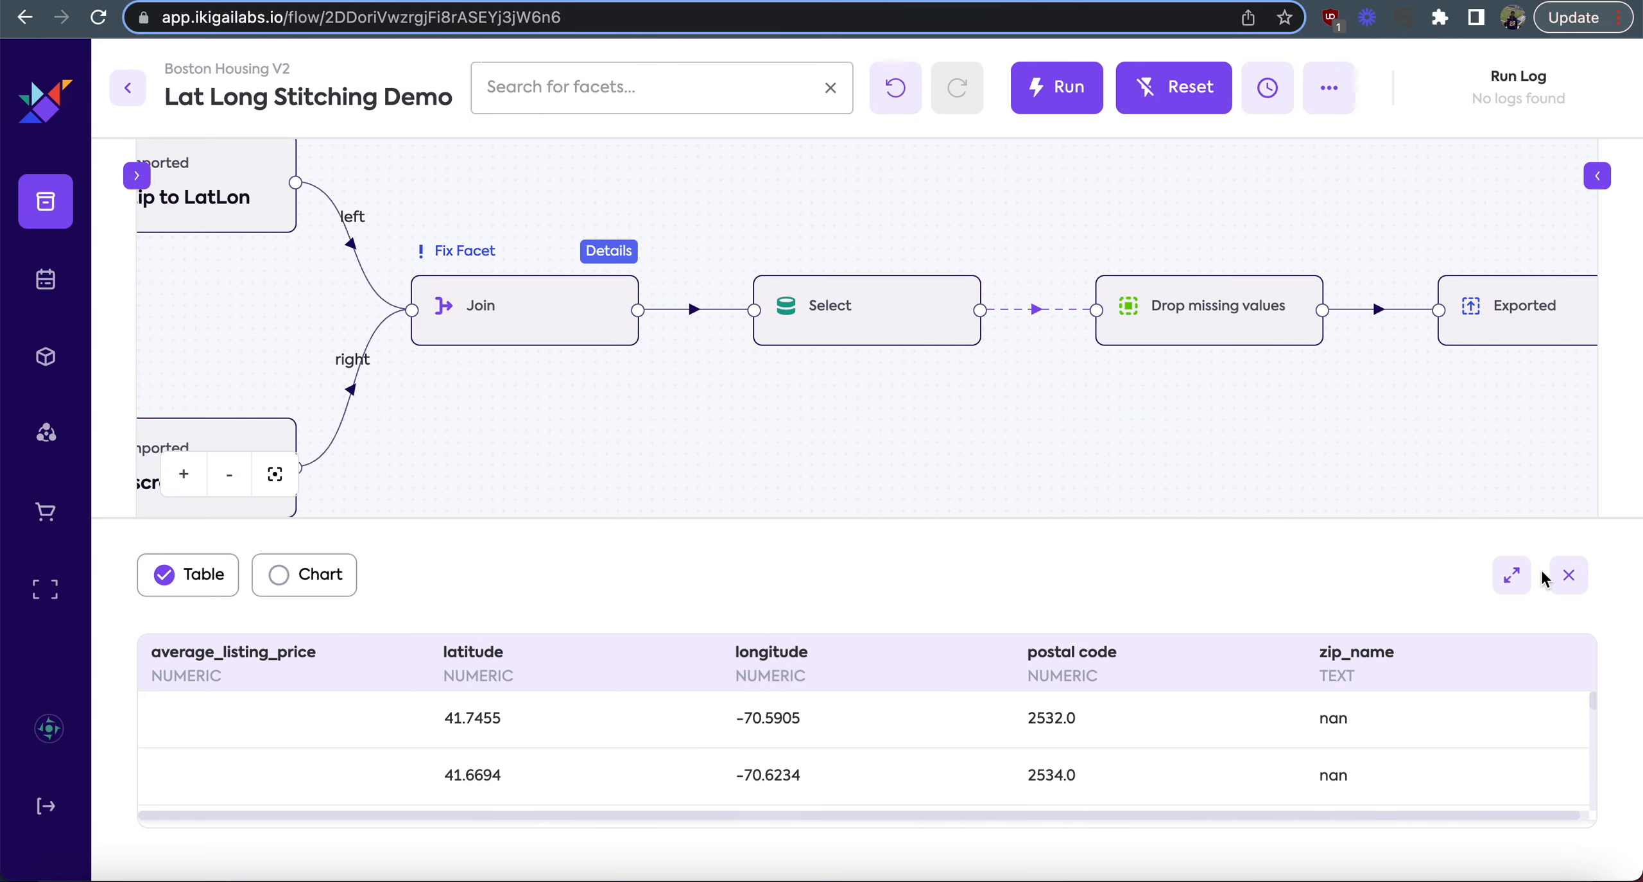
pyautogui.click(1511, 548)
pyautogui.scroll(-5, 1368, 579)
pyautogui.scroll(-15, 1368, 577)
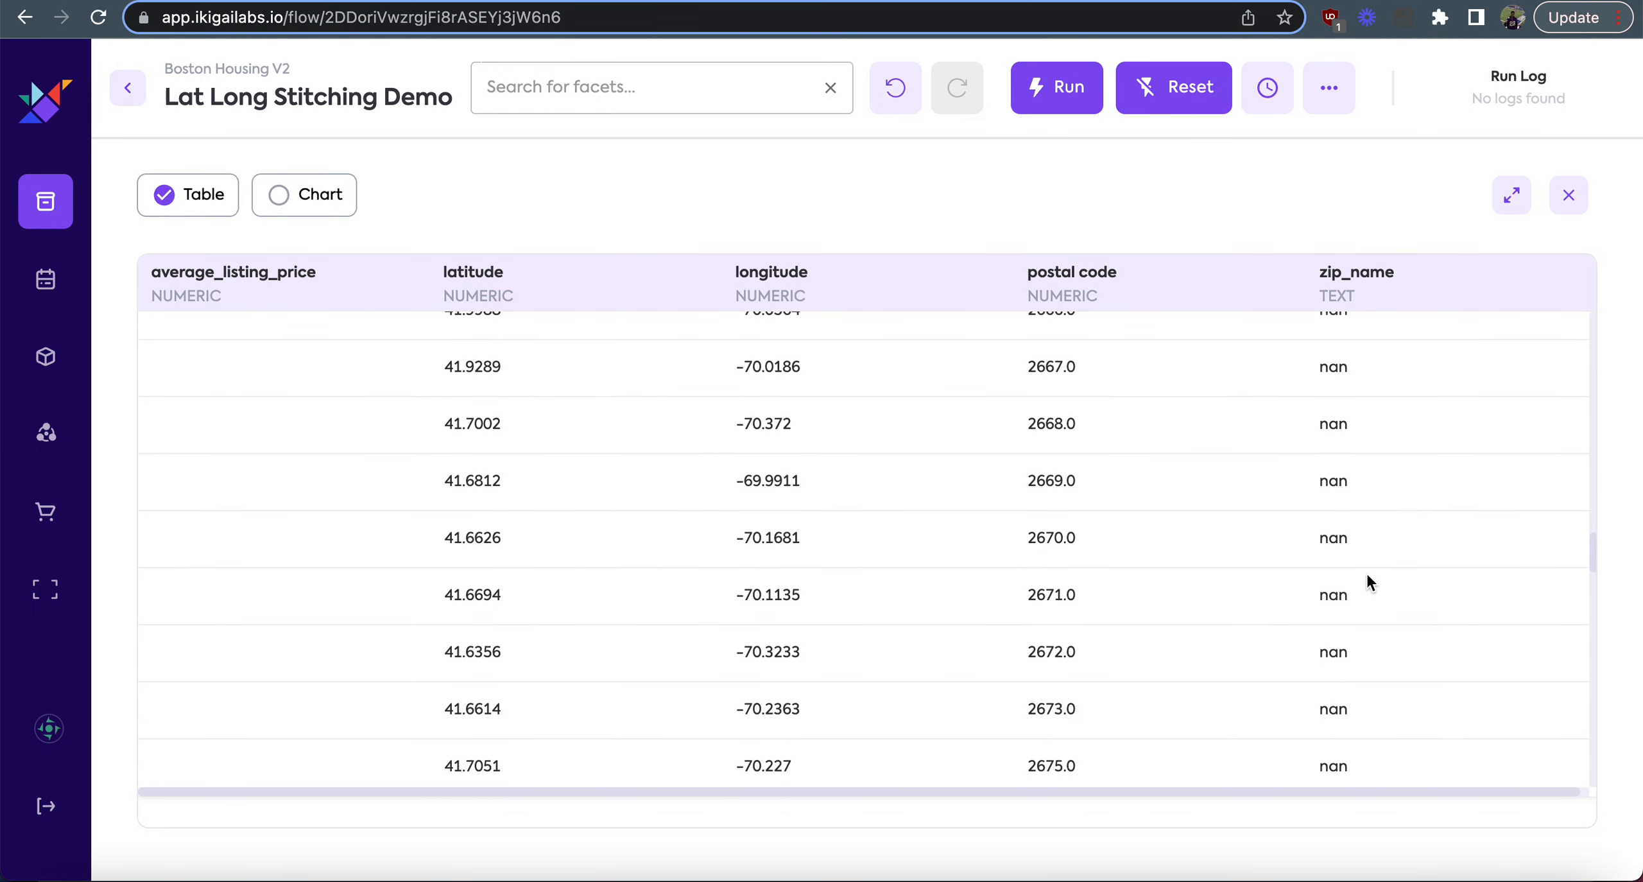
pyautogui.scroll(-2, 1366, 571)
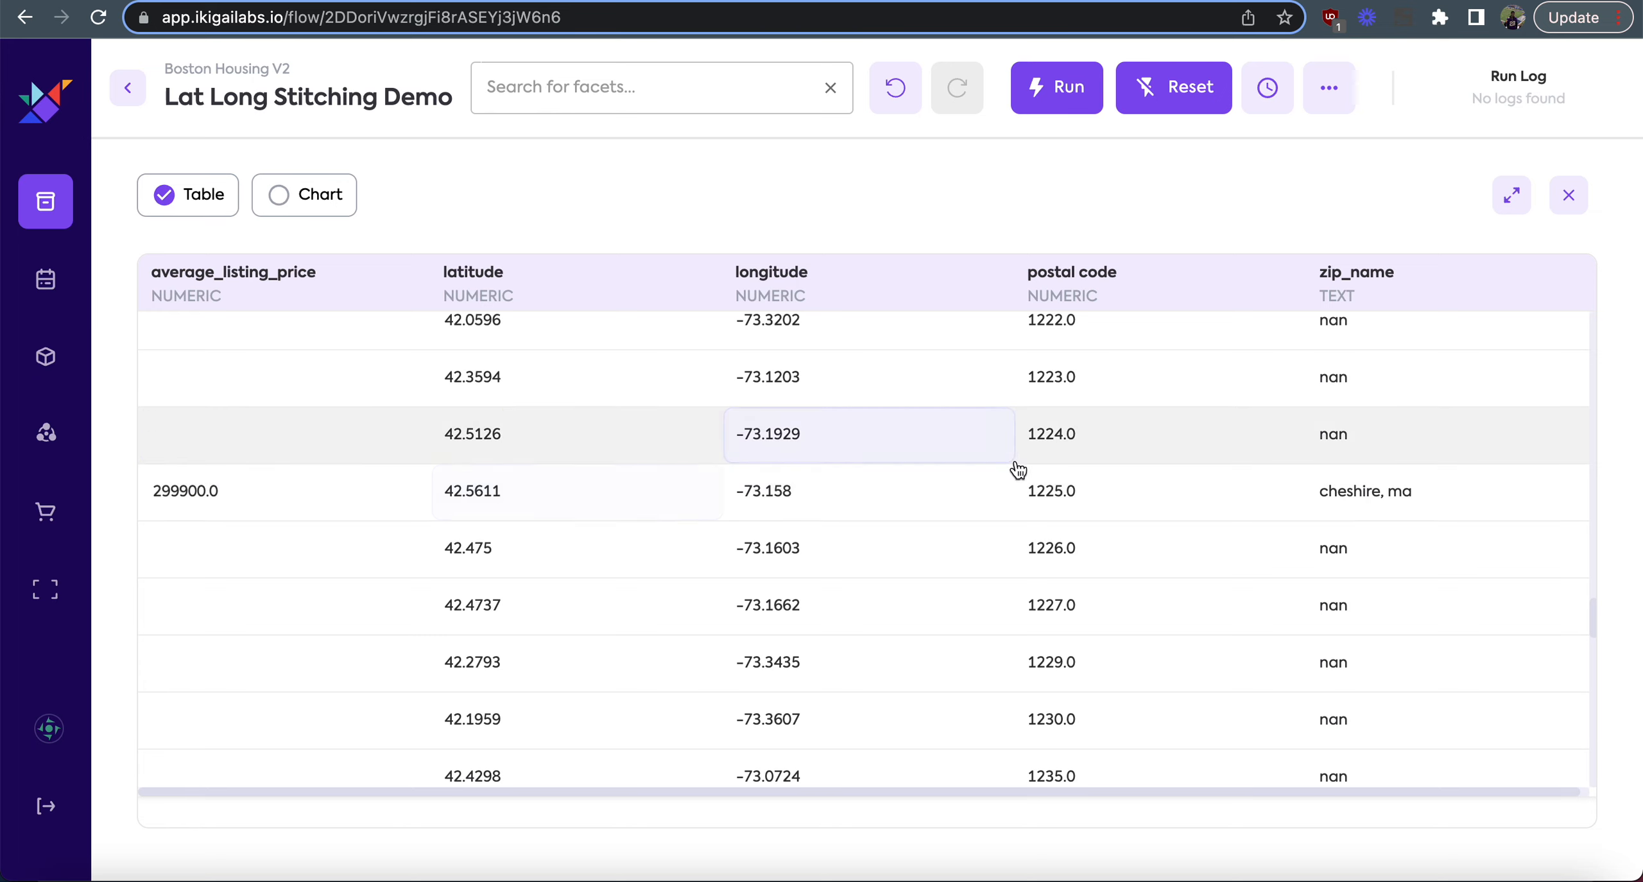
pyautogui.click(1568, 194)
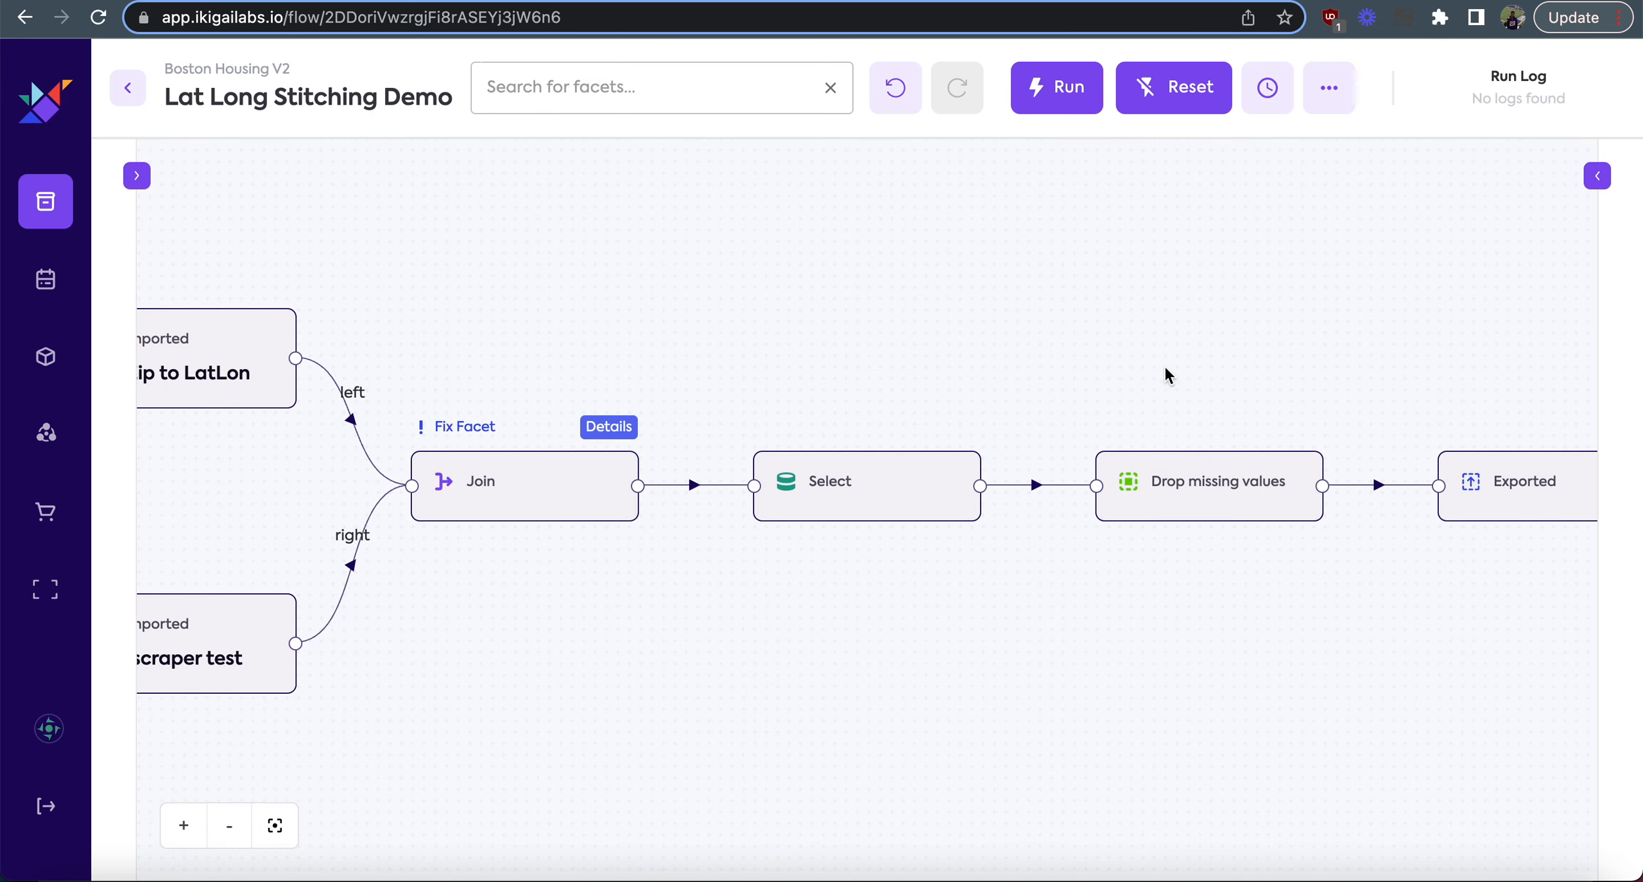
# Configure the Drop missing values facet with How any, Axis row and target column zip_name, and save it.
pyautogui.click(1210, 547)
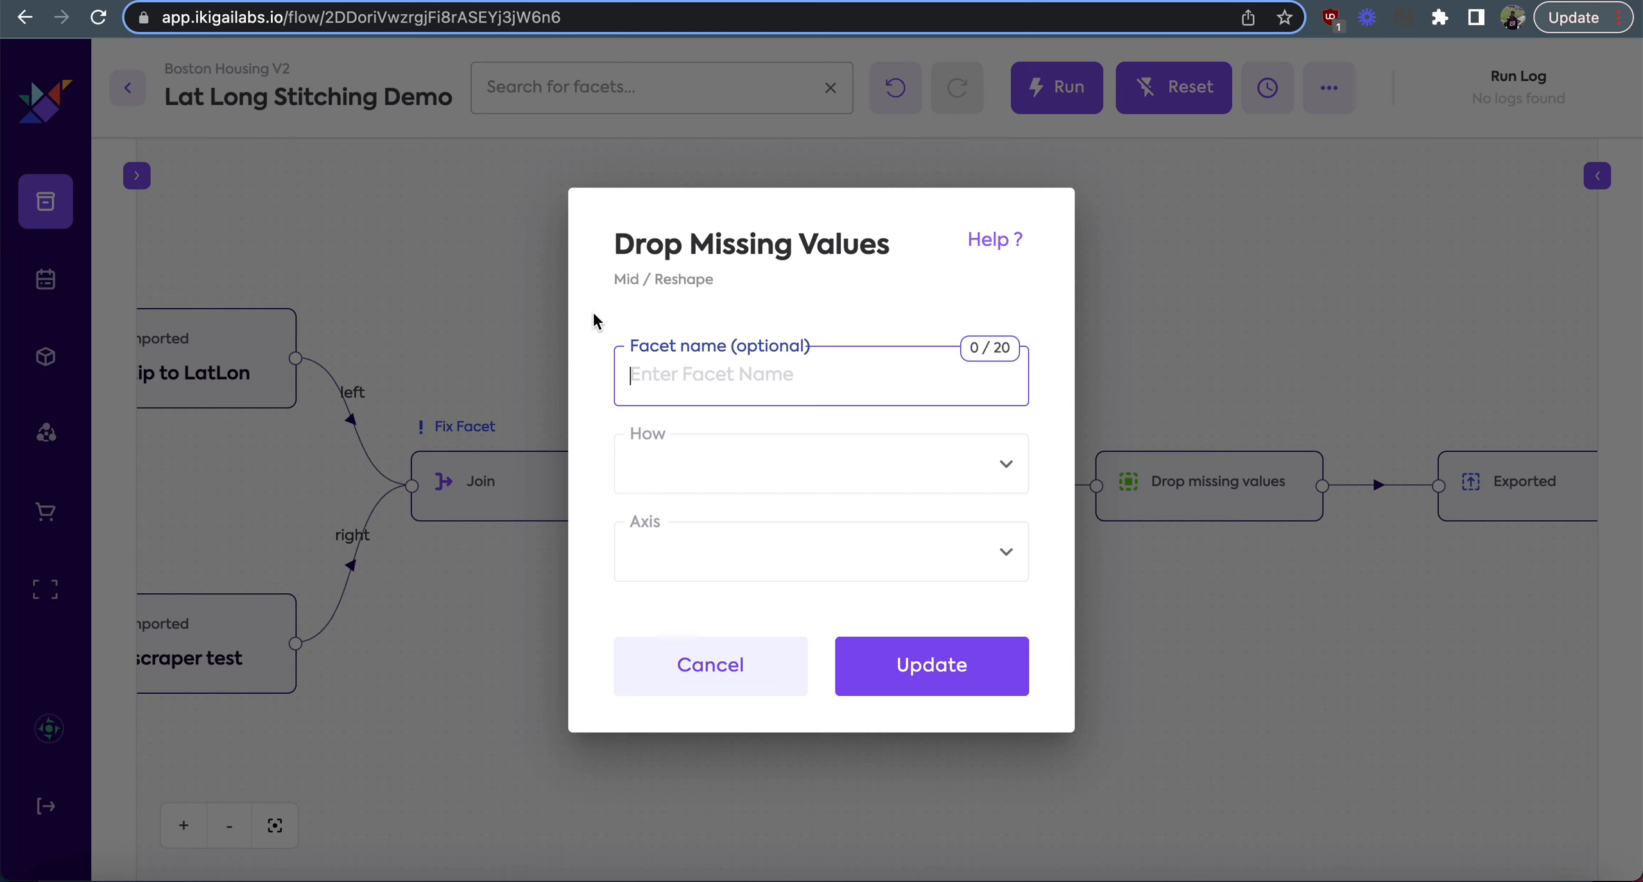
pyautogui.click(715, 550)
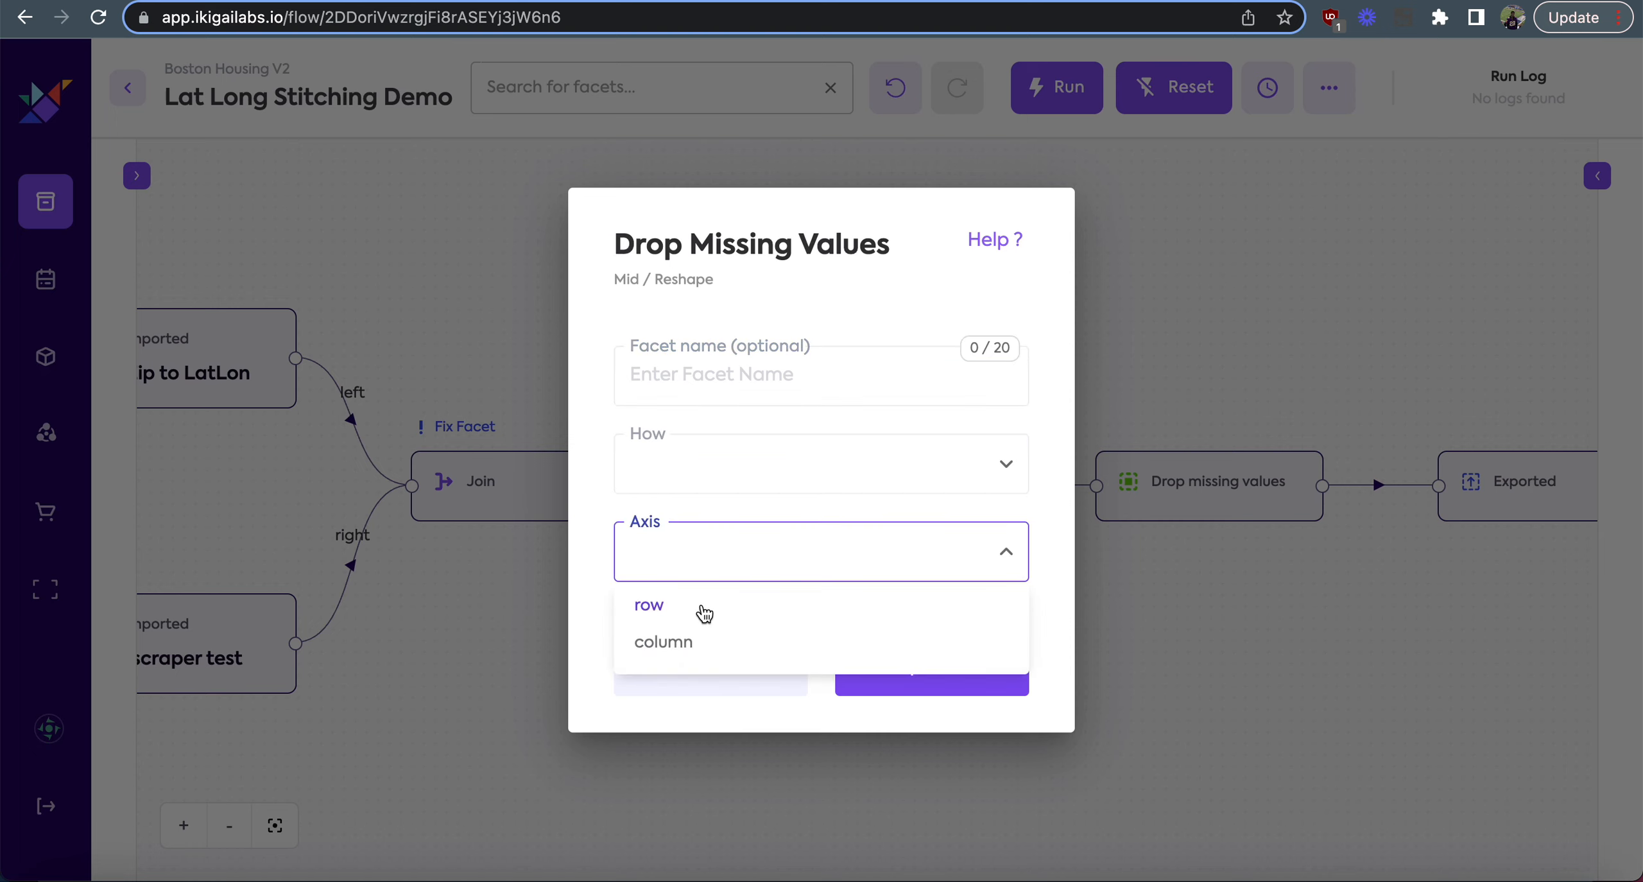
pyautogui.click(704, 614)
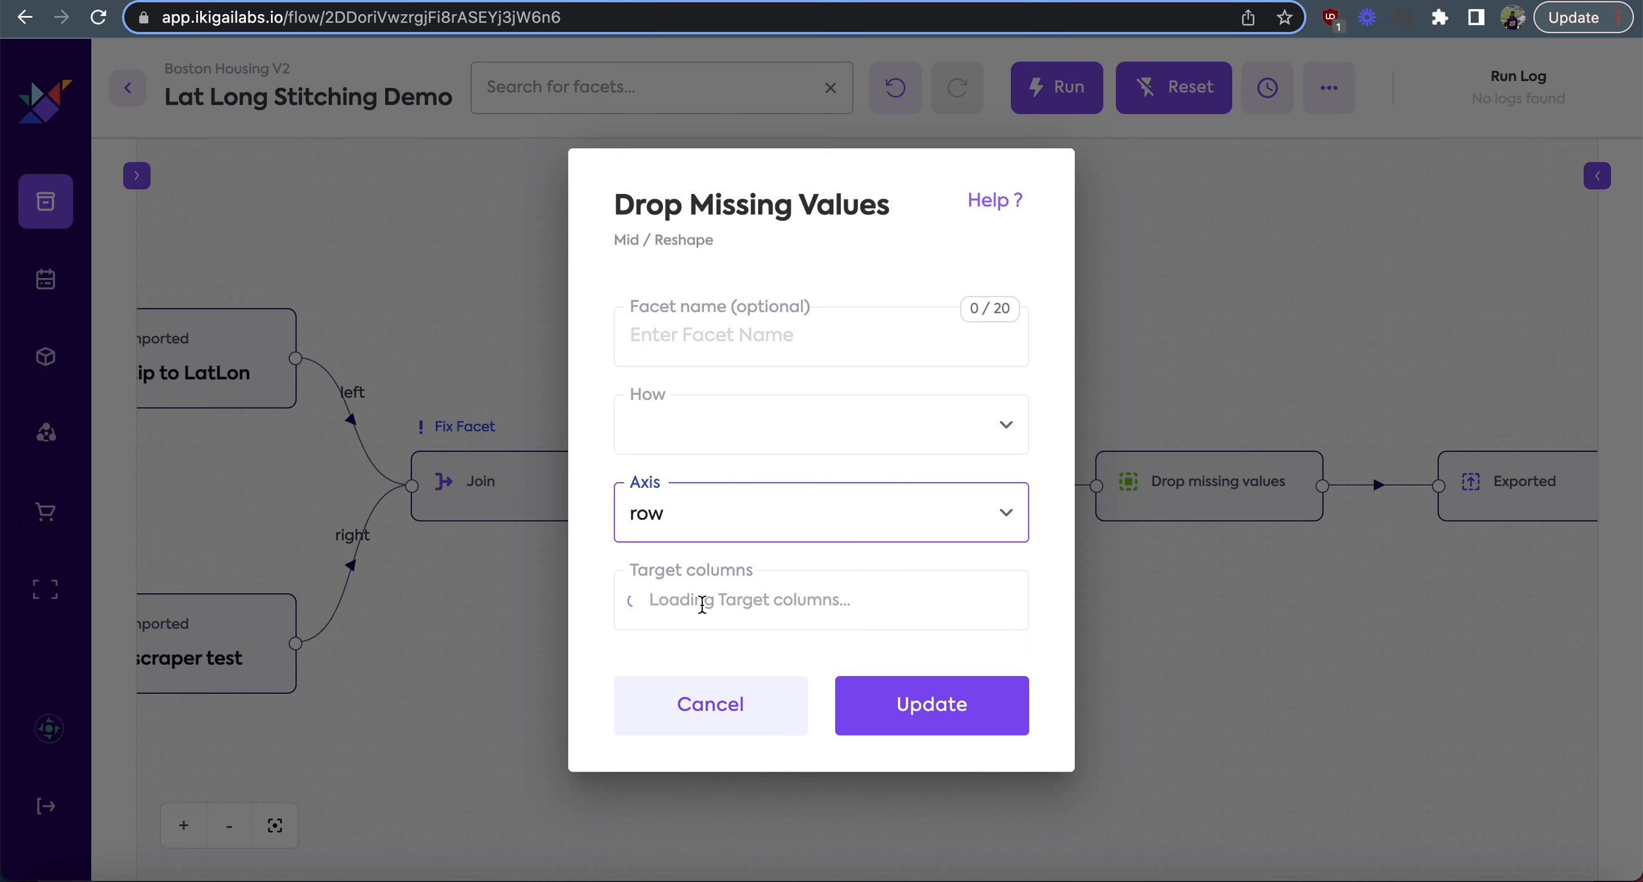
pyautogui.click(858, 417)
pyautogui.click(665, 481)
pyautogui.click(585, 500)
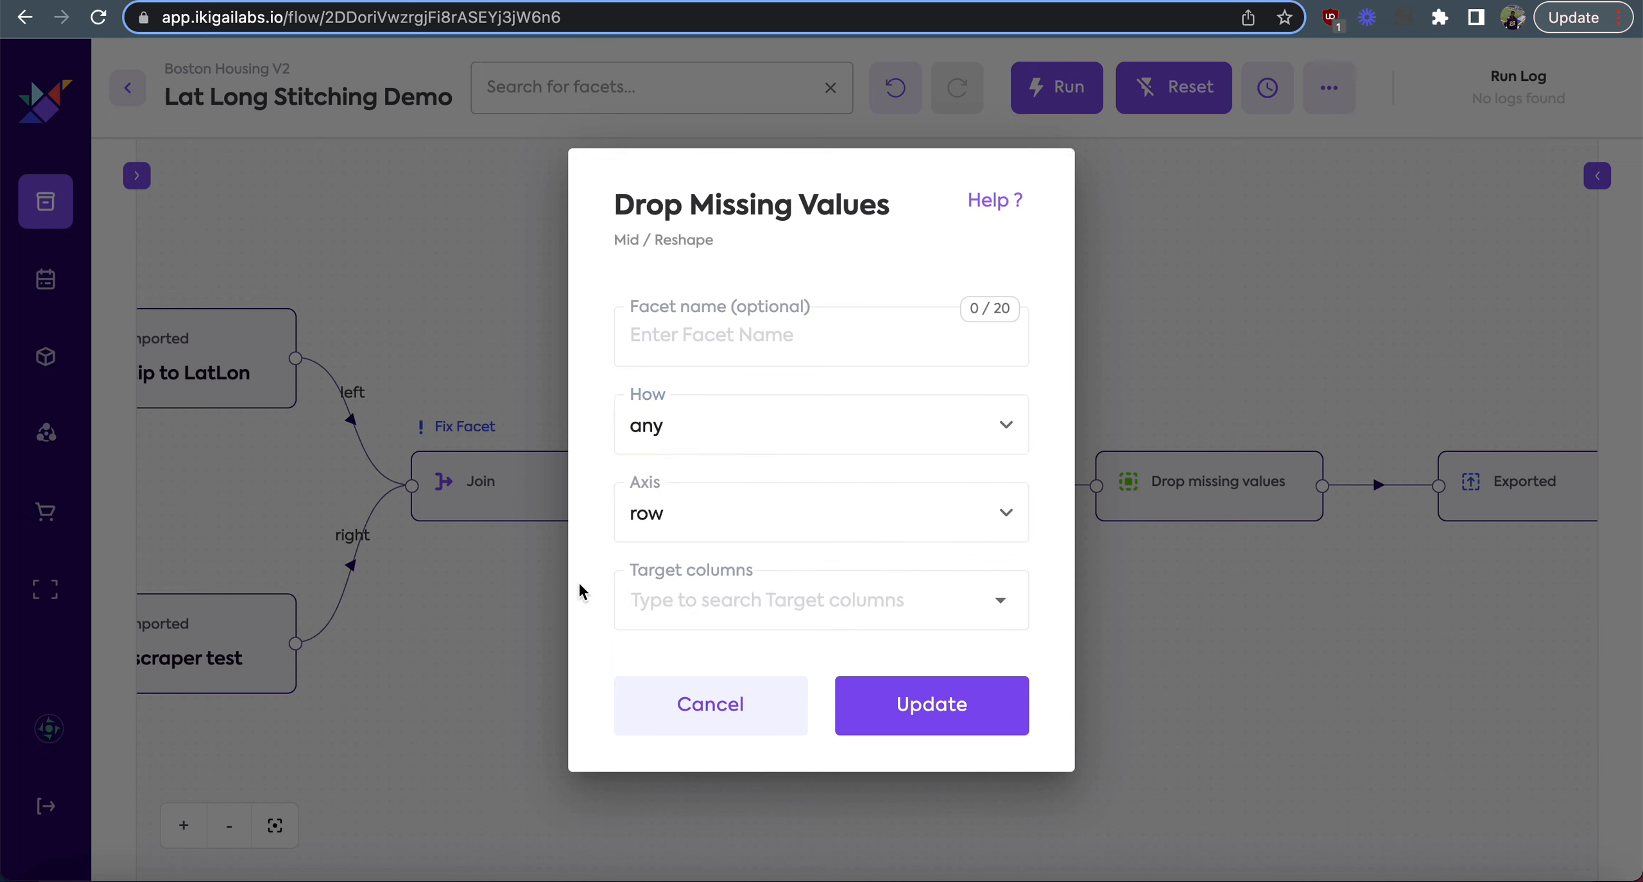
pyautogui.click(685, 607)
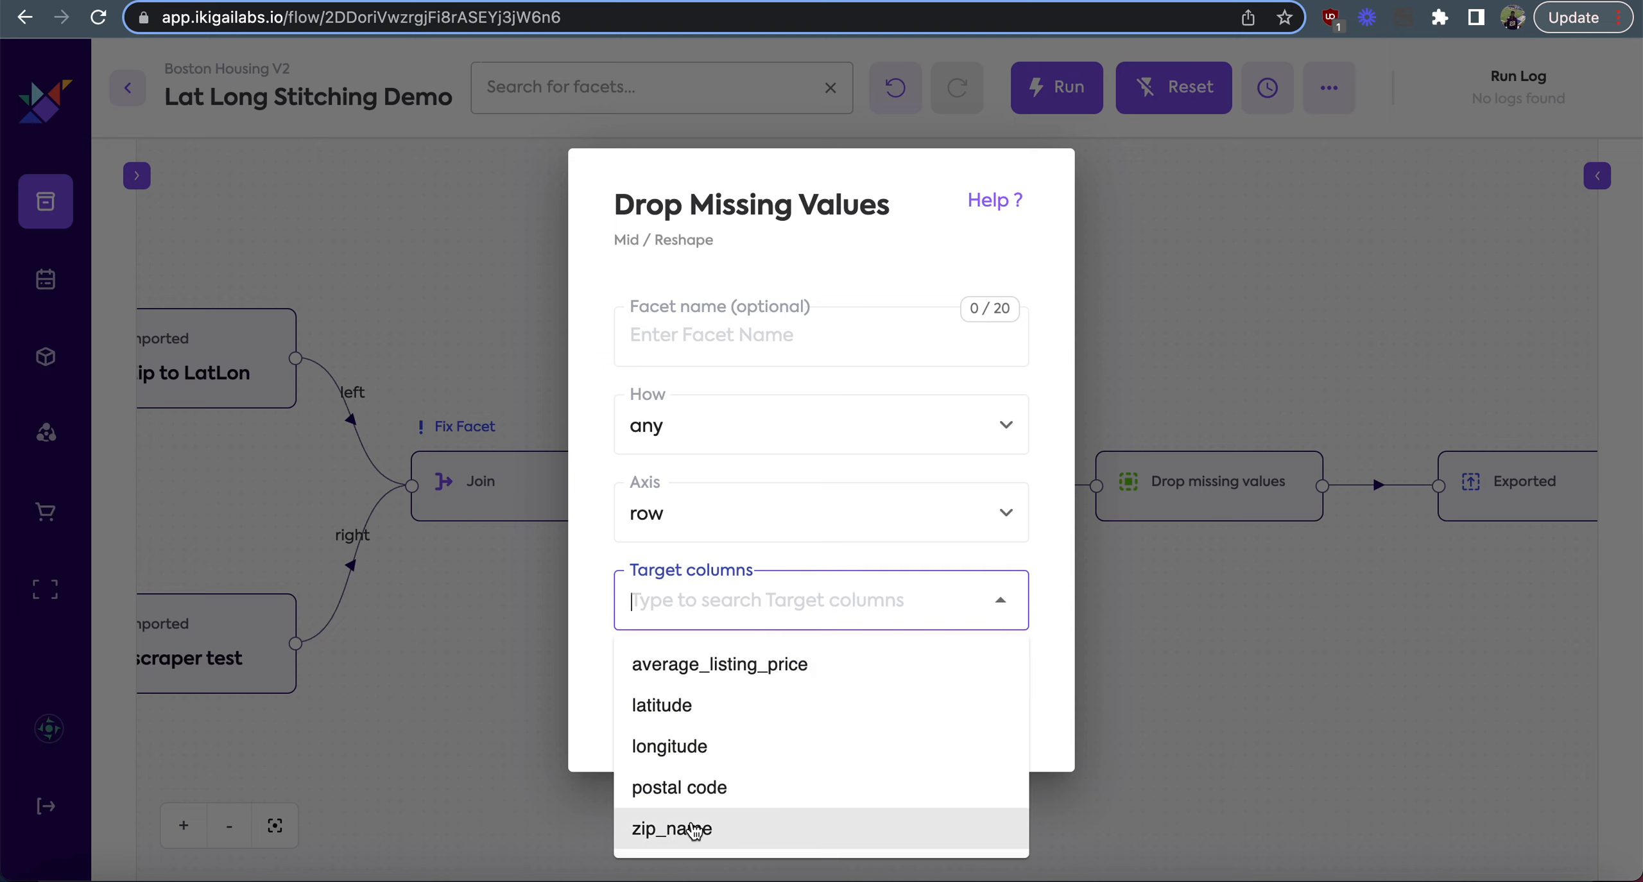
pyautogui.click(672, 830)
pyautogui.click(608, 639)
pyautogui.click(958, 717)
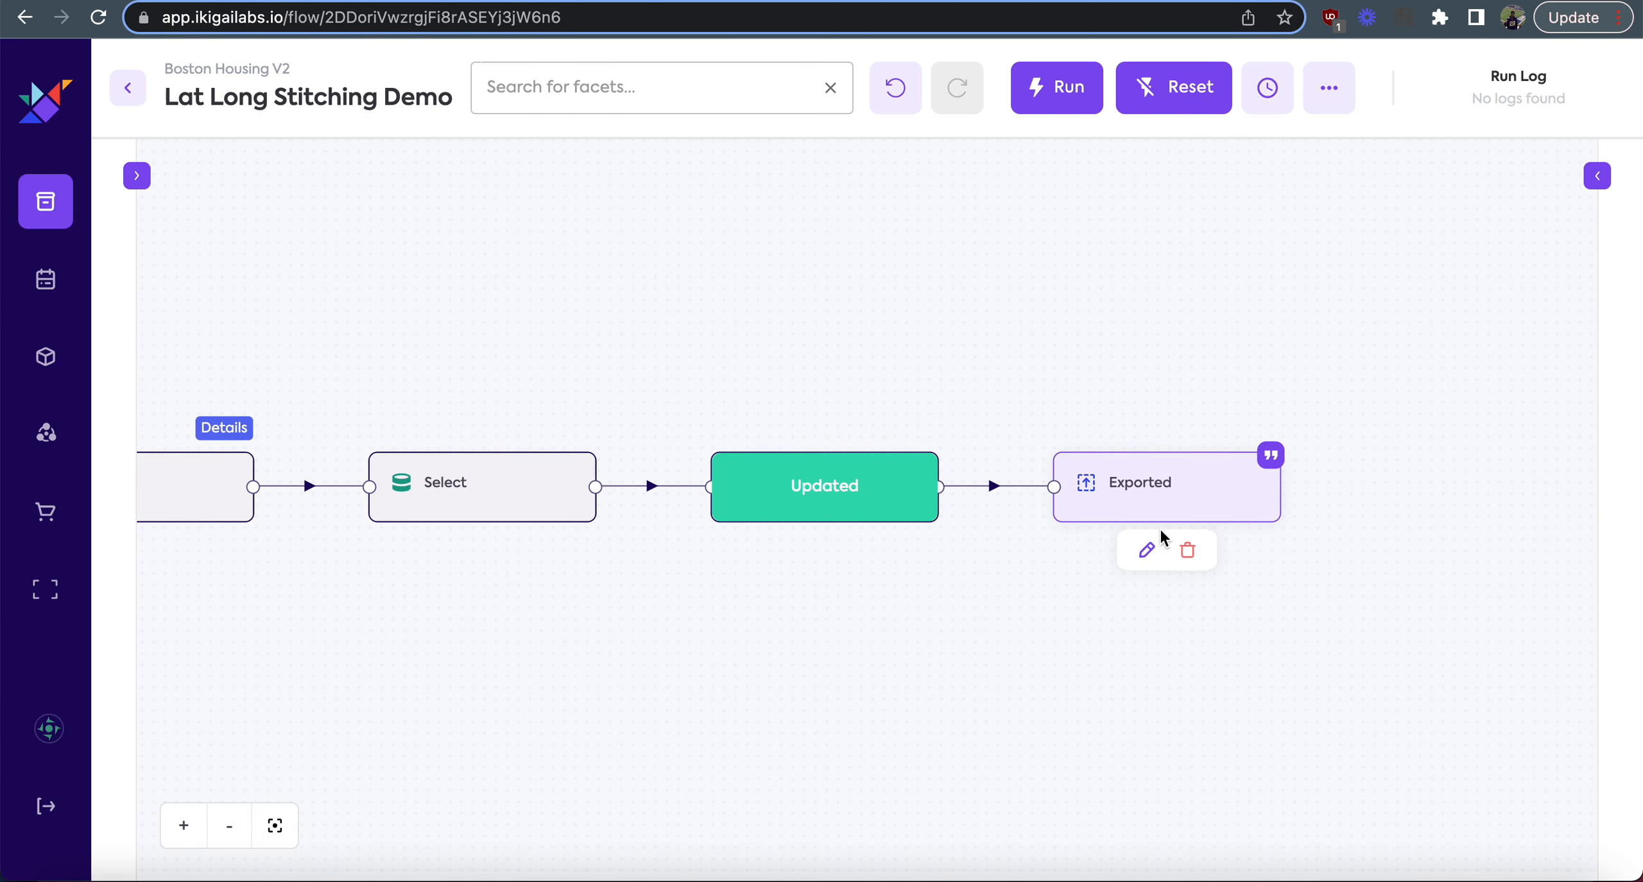
# Configure the Exported facet as a csv dataset named Cleaned Housing Data LL, save it and run the flow.
pyautogui.click(1317, 550)
pyautogui.click(968, 510)
pyautogui.click(814, 562)
pyautogui.click(753, 503)
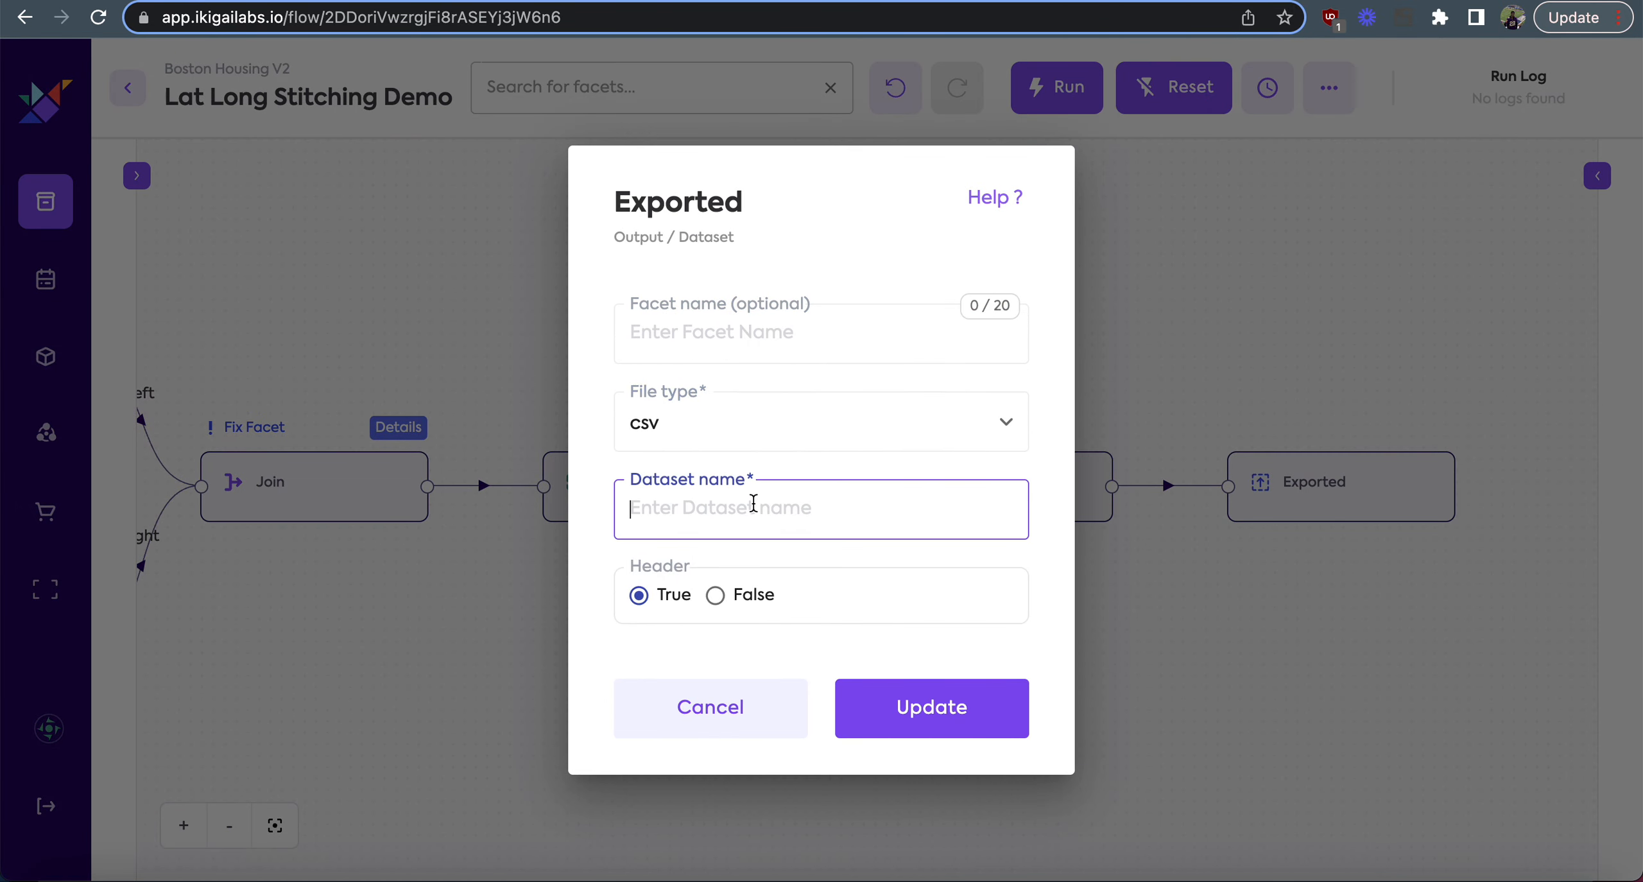
pyautogui.write('Cleaned Housing Data LL')
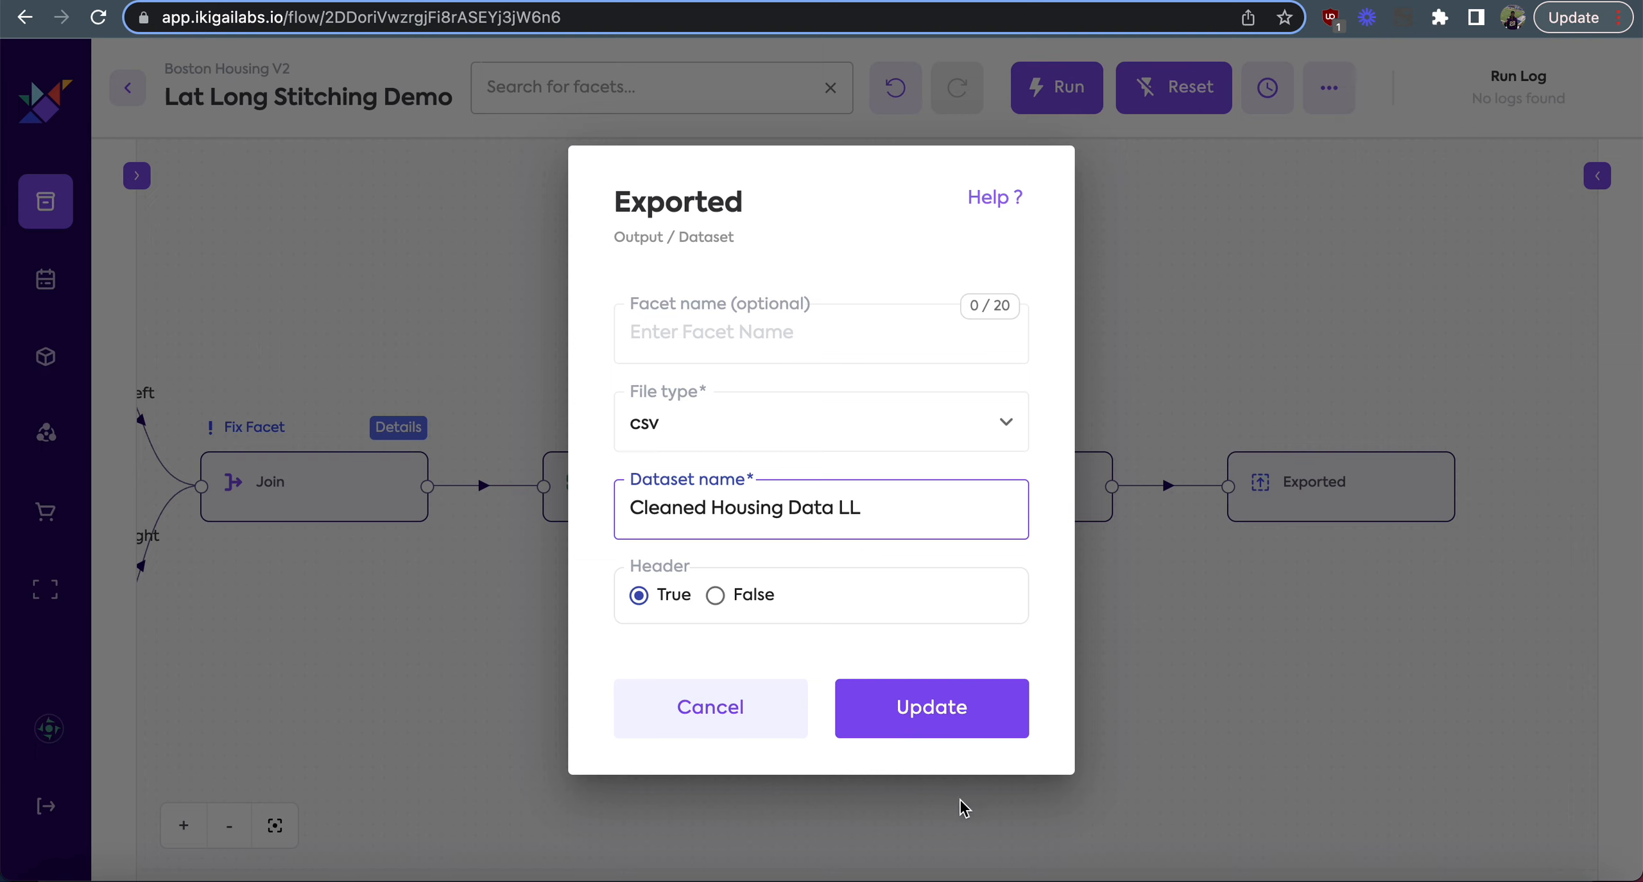
pyautogui.click(938, 707)
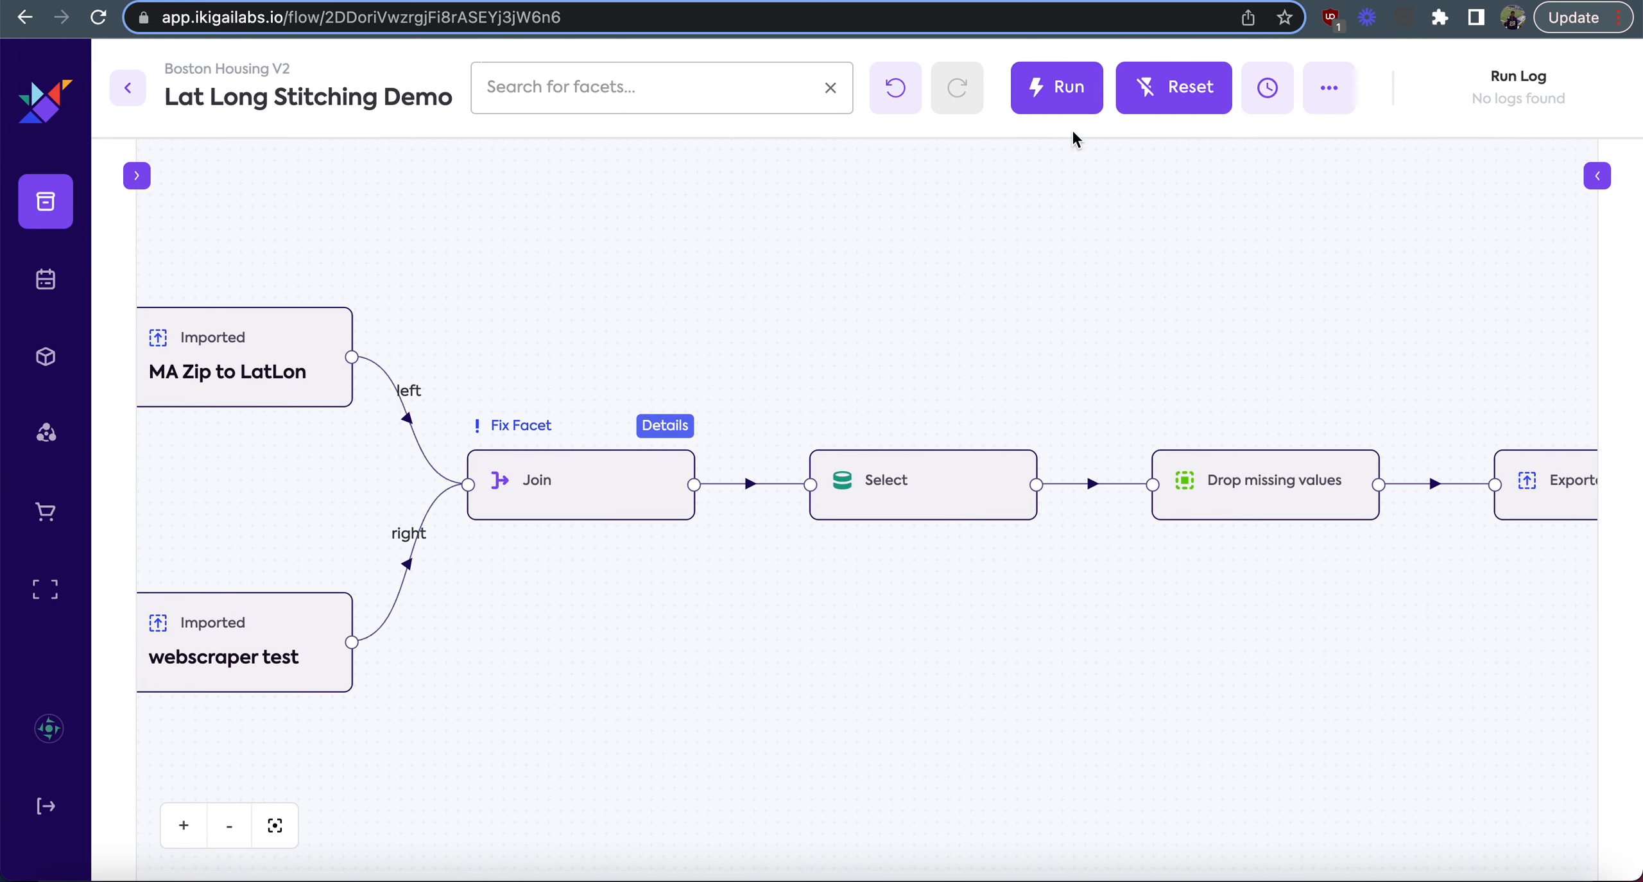
pyautogui.click(1056, 102)
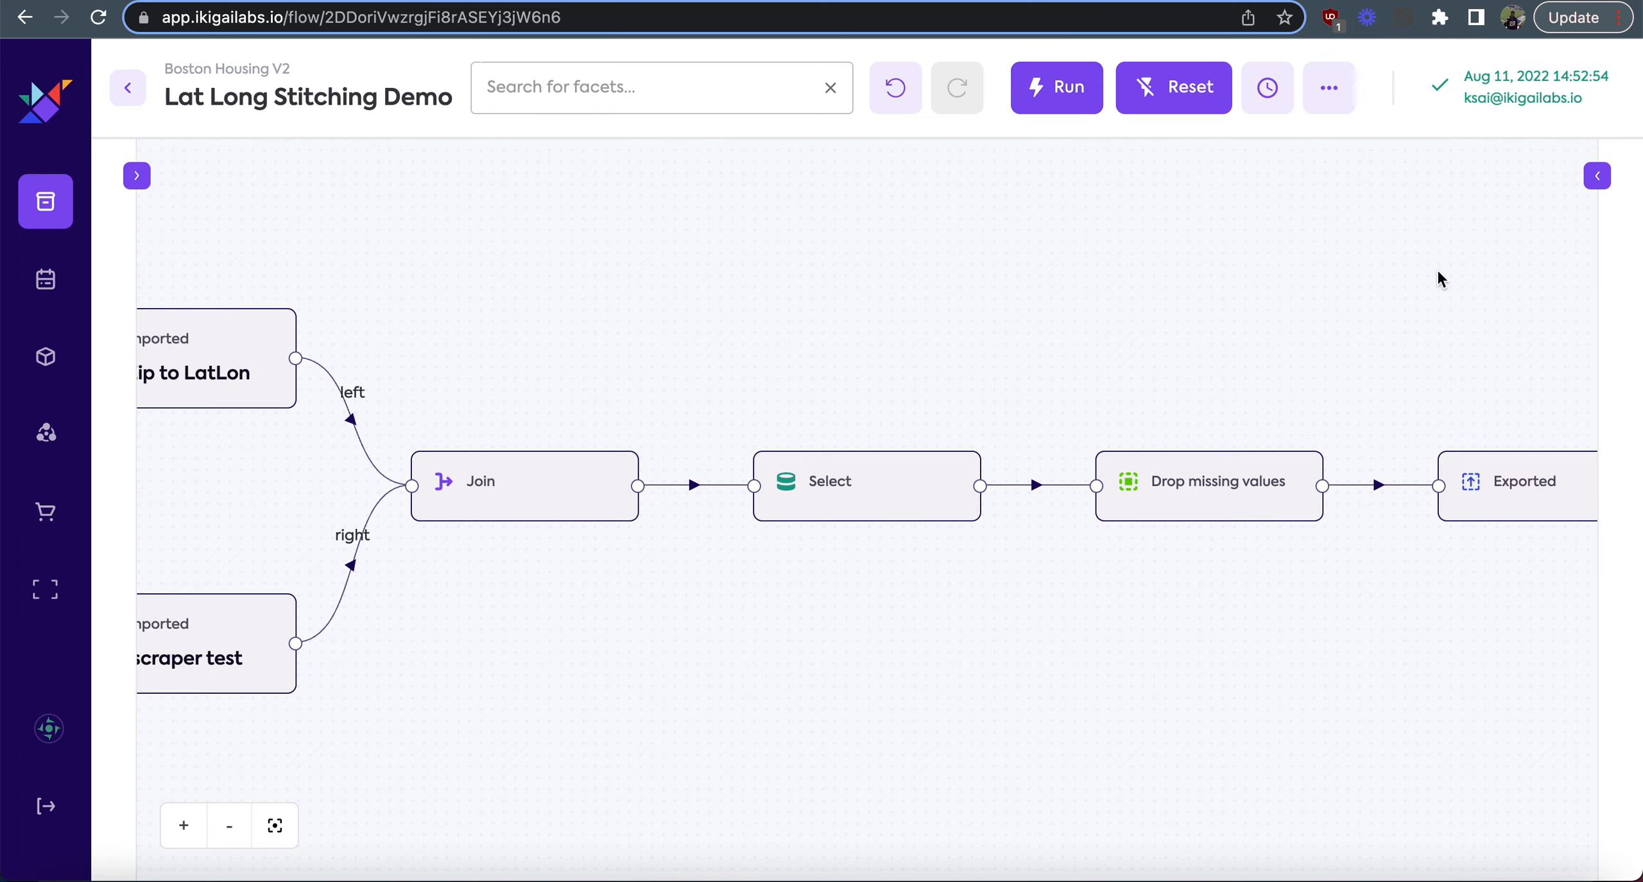
# Review the dataset name in the Exported facet's settings and close them without changes.
pyautogui.moveTo(996, 334); pyautogui.dragTo(730, 335)
pyautogui.moveTo(1249, 504)
pyautogui.click(1258, 549)
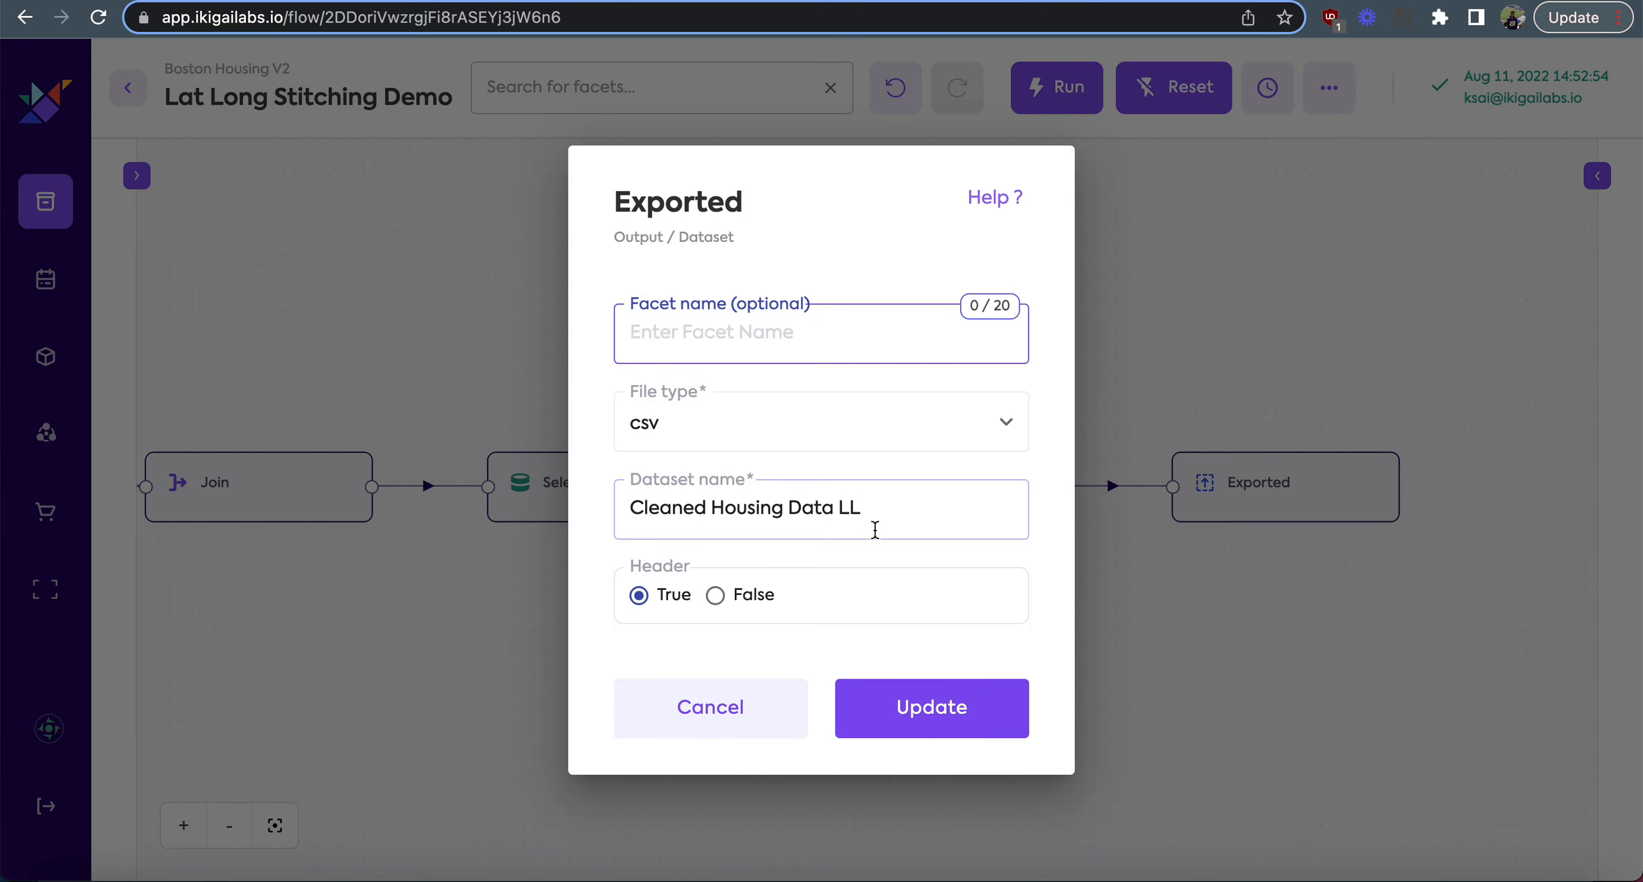
pyautogui.moveTo(880, 510); pyautogui.dragTo(627, 511)
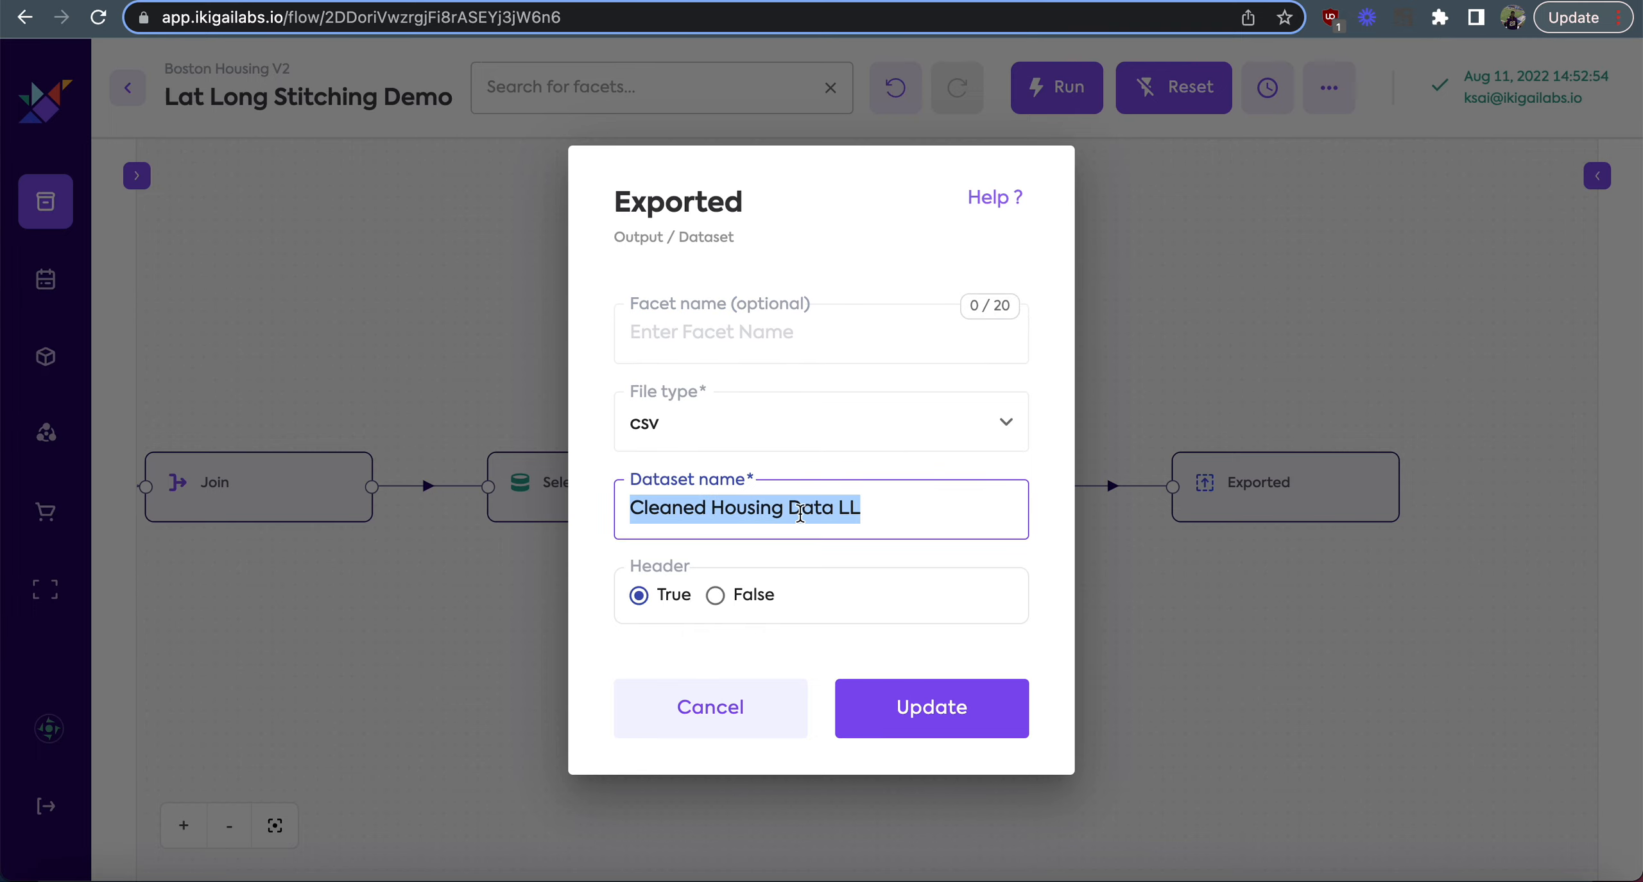
pyautogui.click(1041, 545)
pyautogui.click(741, 695)
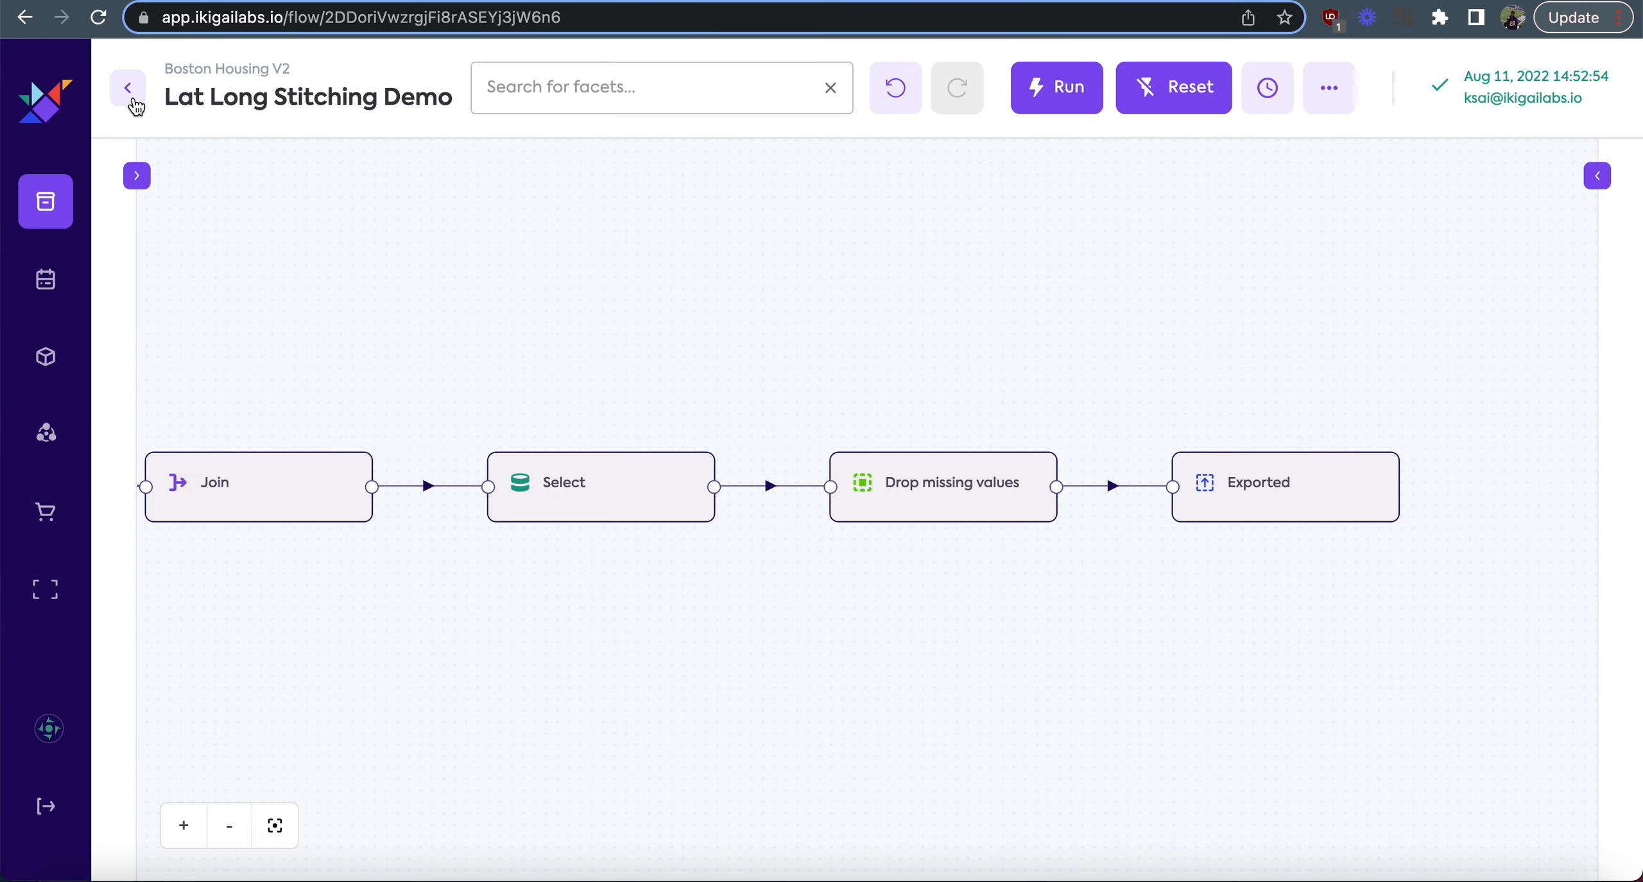
# Return to the Boston Housing V2 project and open the Cleaned Housing Data LL dataset.
pyautogui.click(135, 100)
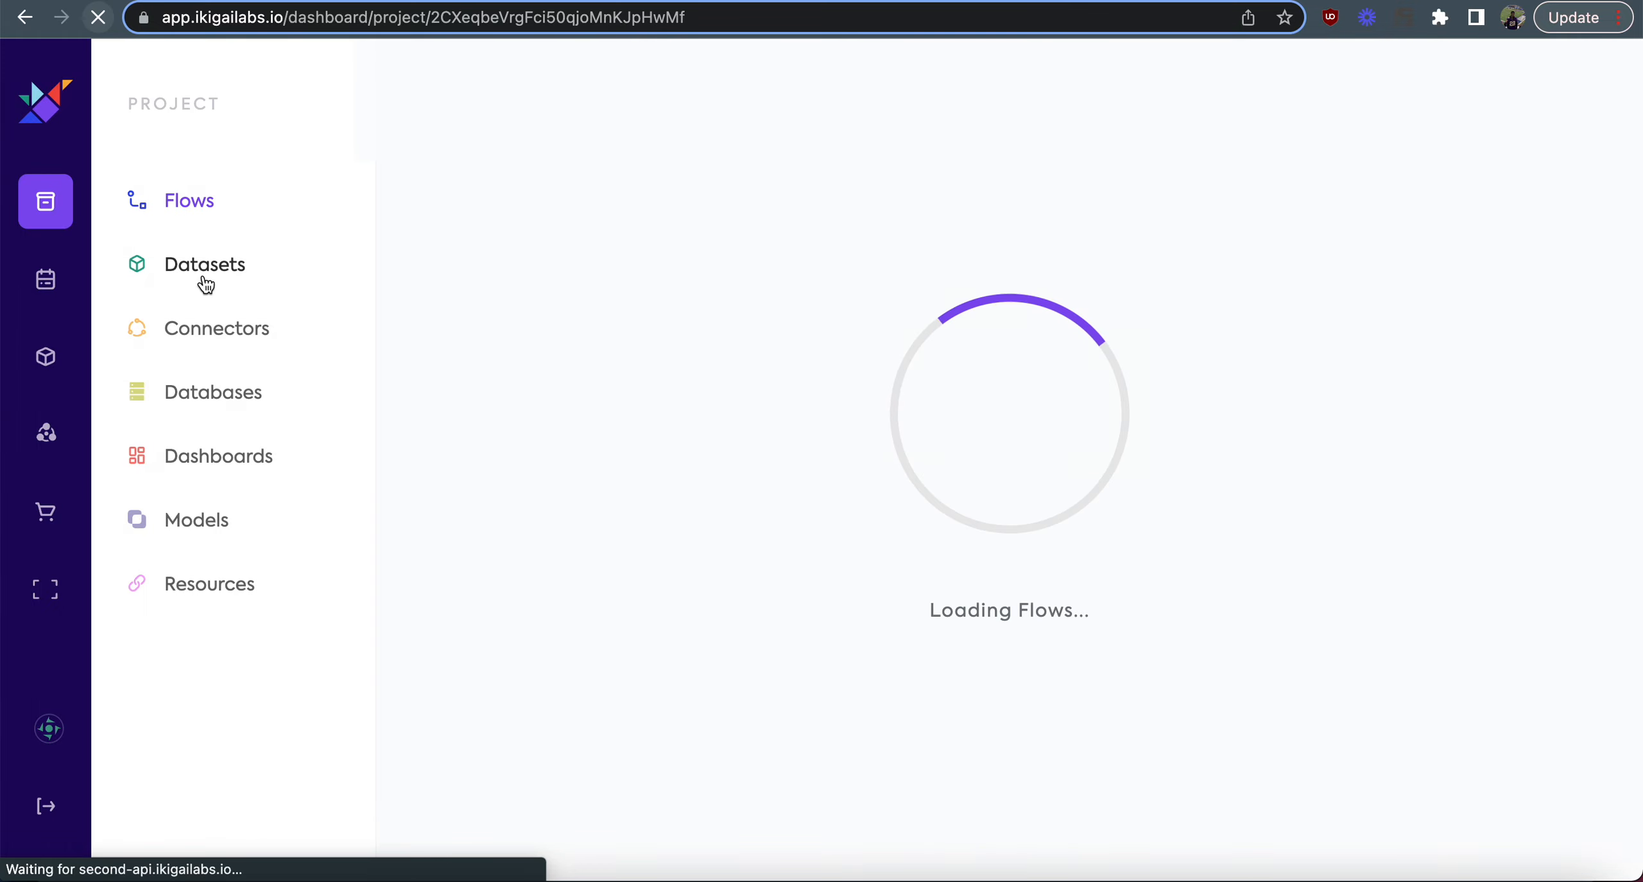
pyautogui.click(207, 273)
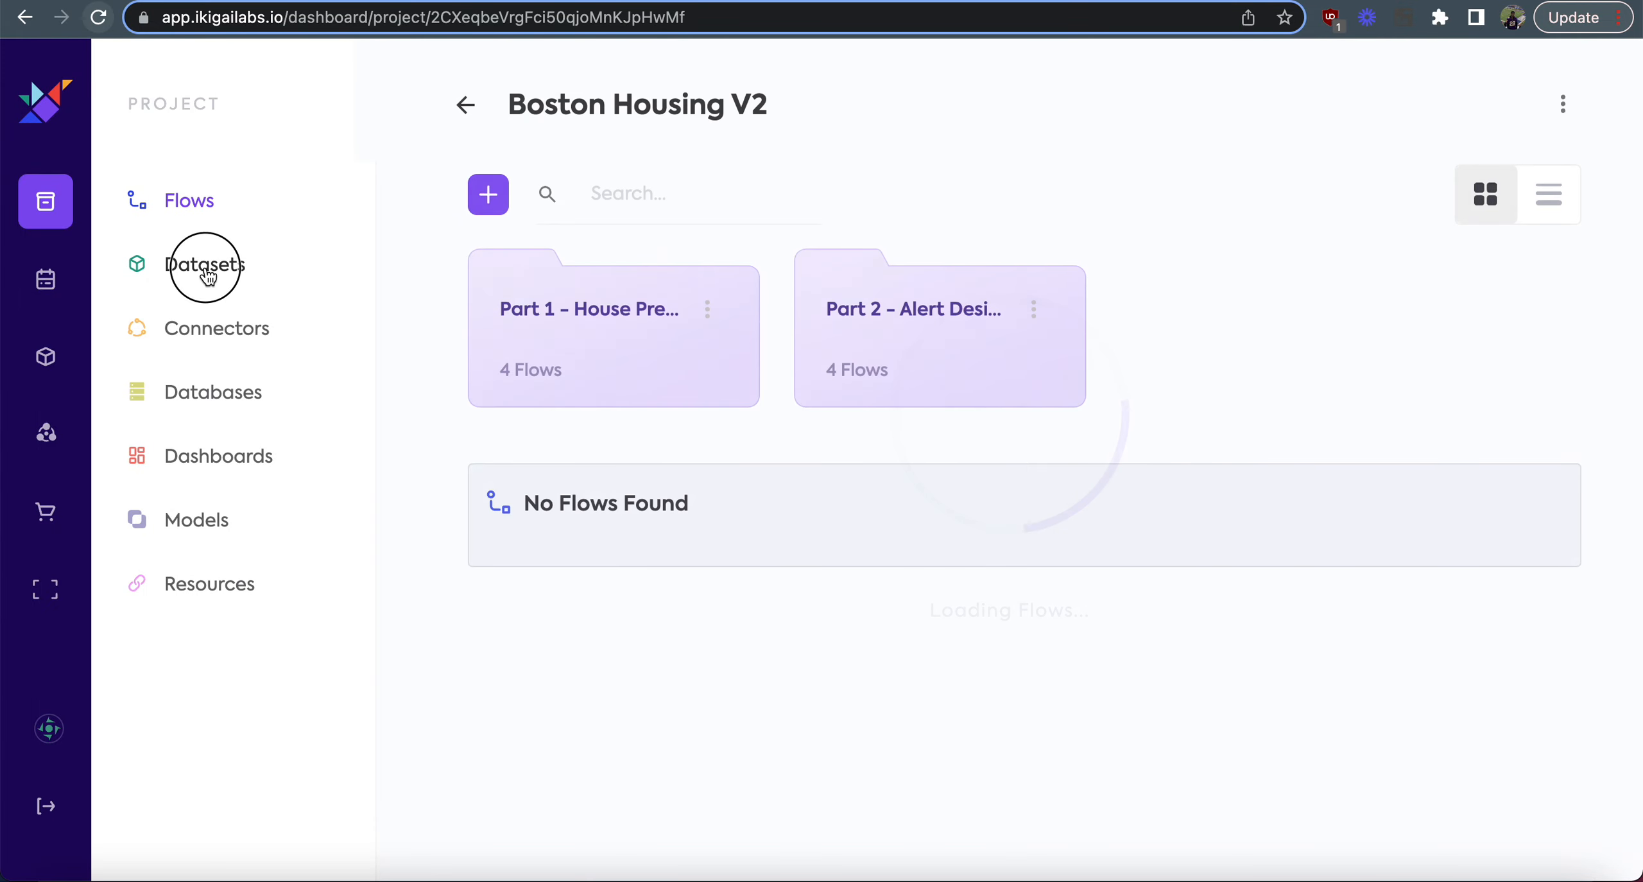
pyautogui.scroll(-3, 1363, 770)
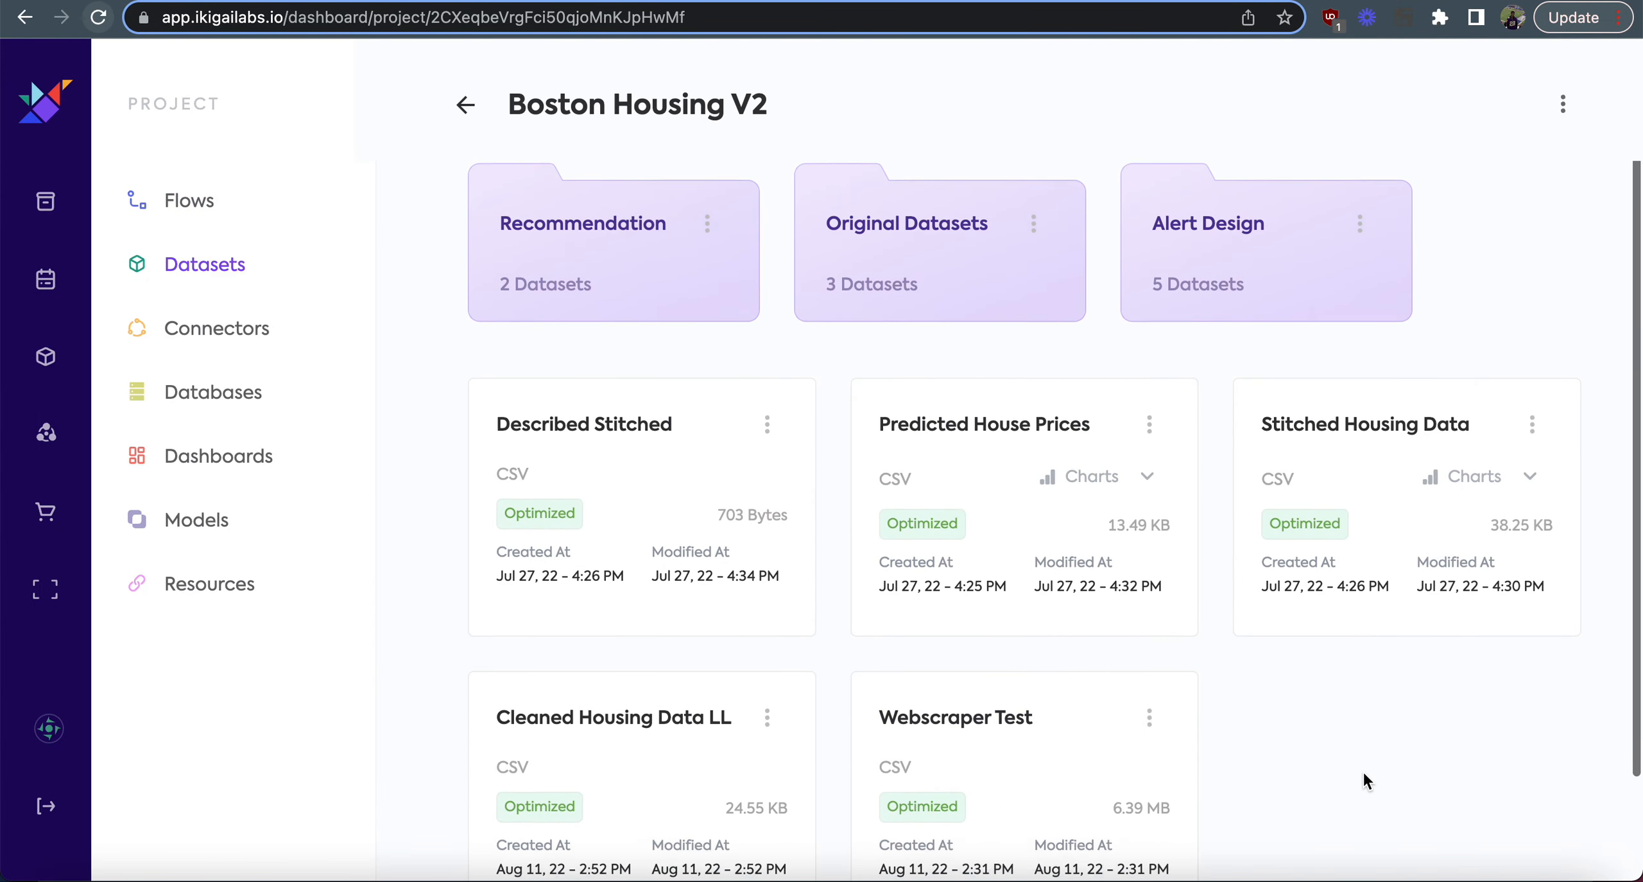
pyautogui.click(632, 593)
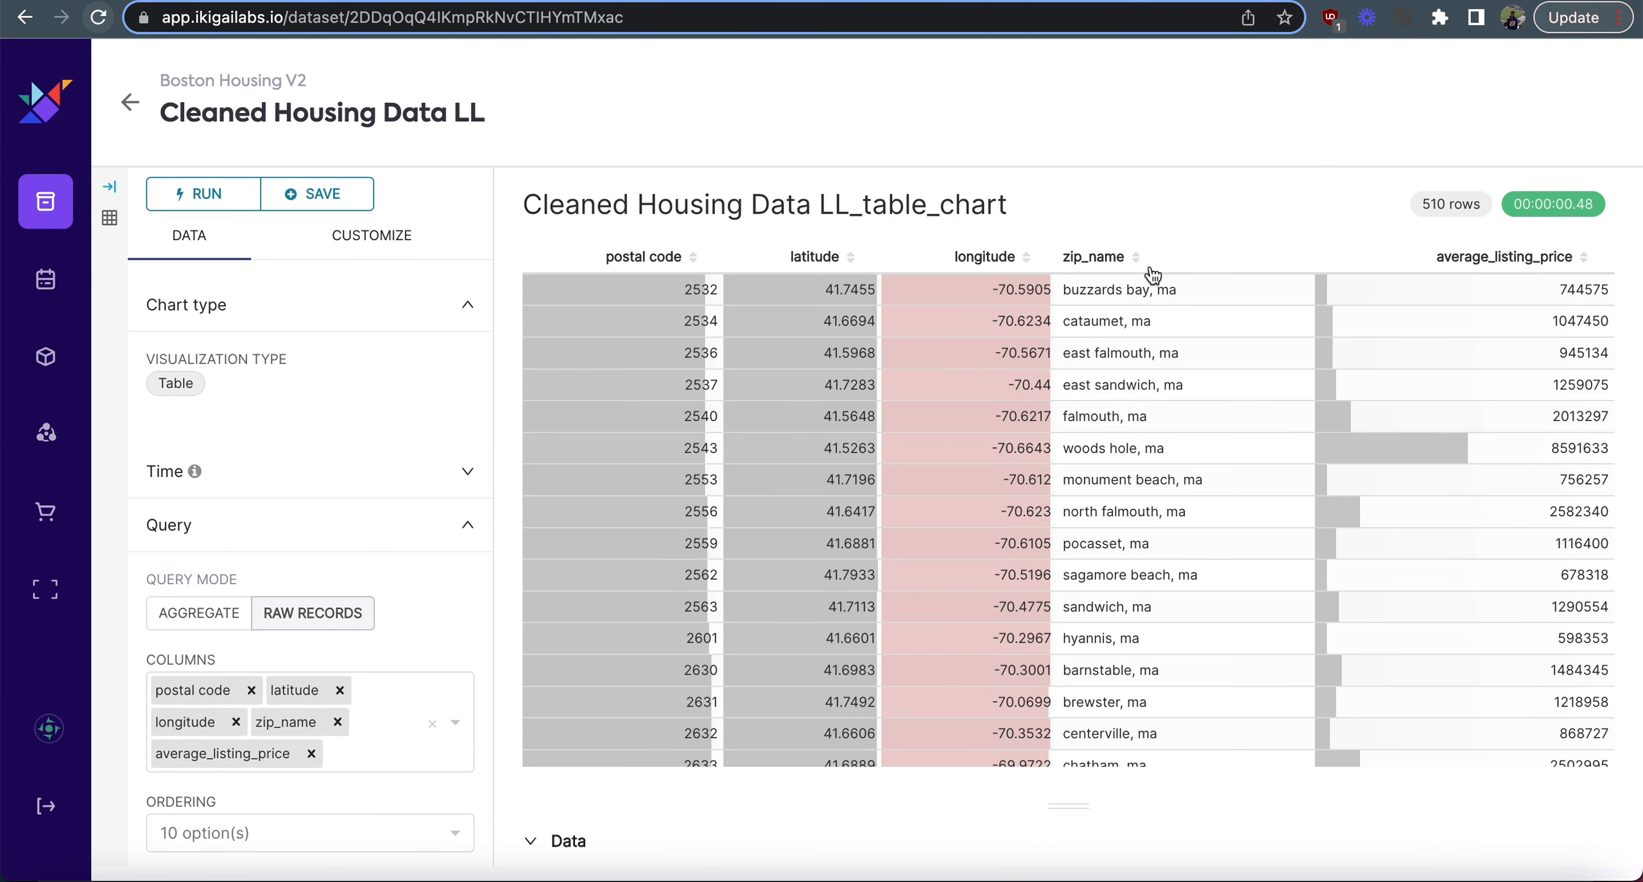
# Examine the postal code, latitude, longitude, zip_name and average_listing_price columns throughout the exported table, ending at its first rows.
pyautogui.scroll(-20, 1162, 449)
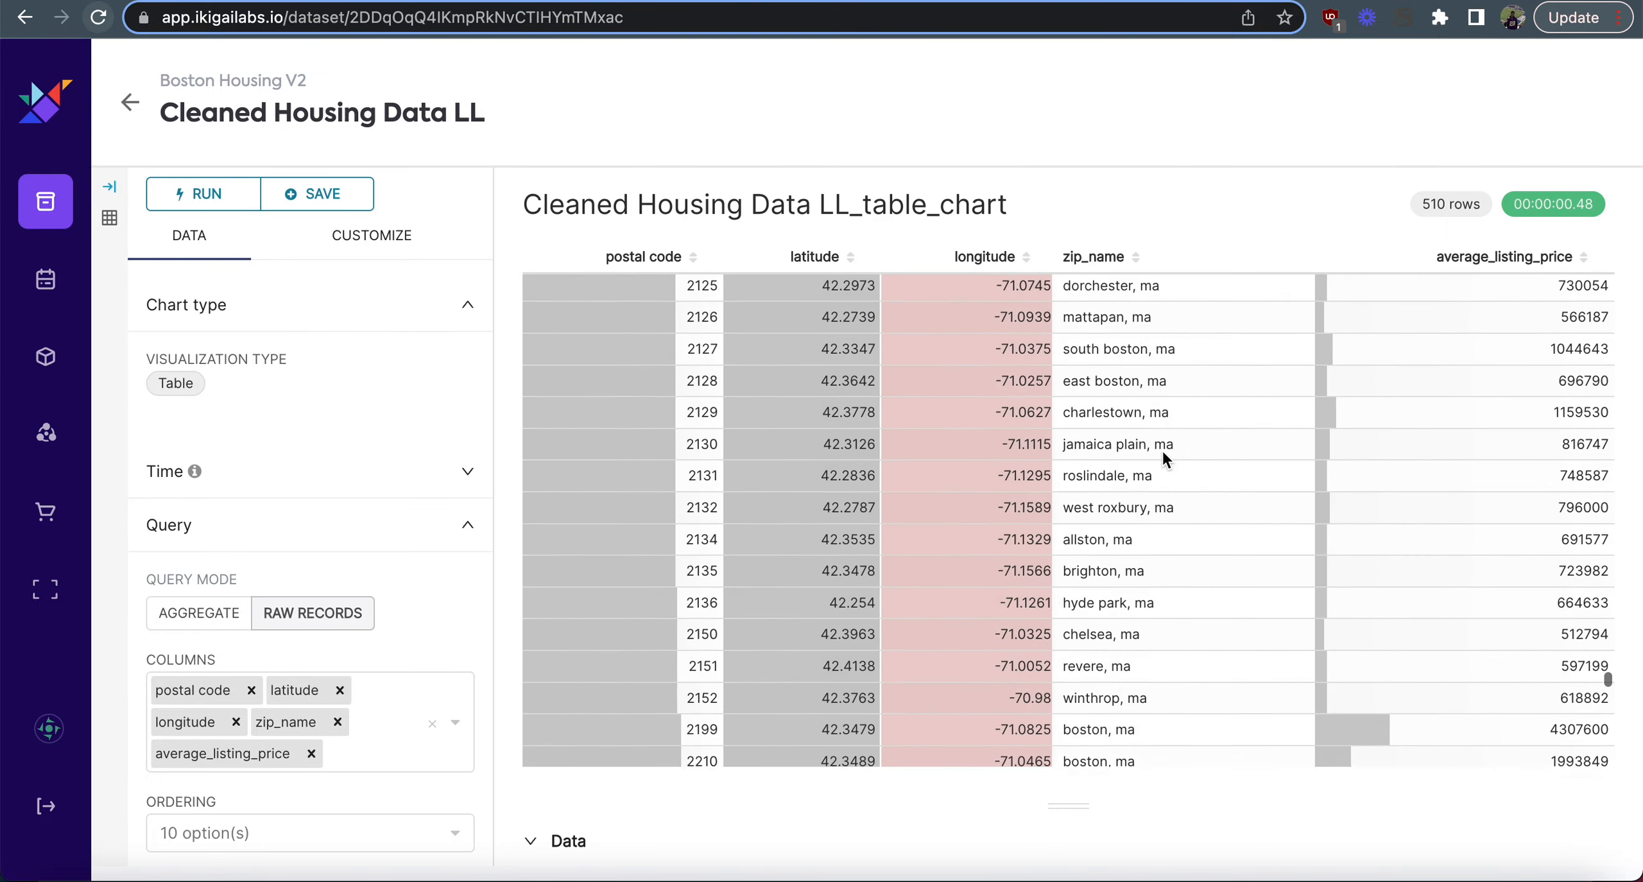
pyautogui.scroll(-15, 1162, 449)
pyautogui.moveTo(1182, 761); pyautogui.dragTo(1187, 505)
pyautogui.scroll(10, 1189, 504)
pyautogui.scroll(10, 1188, 502)
pyautogui.scroll(-20, 1188, 502)
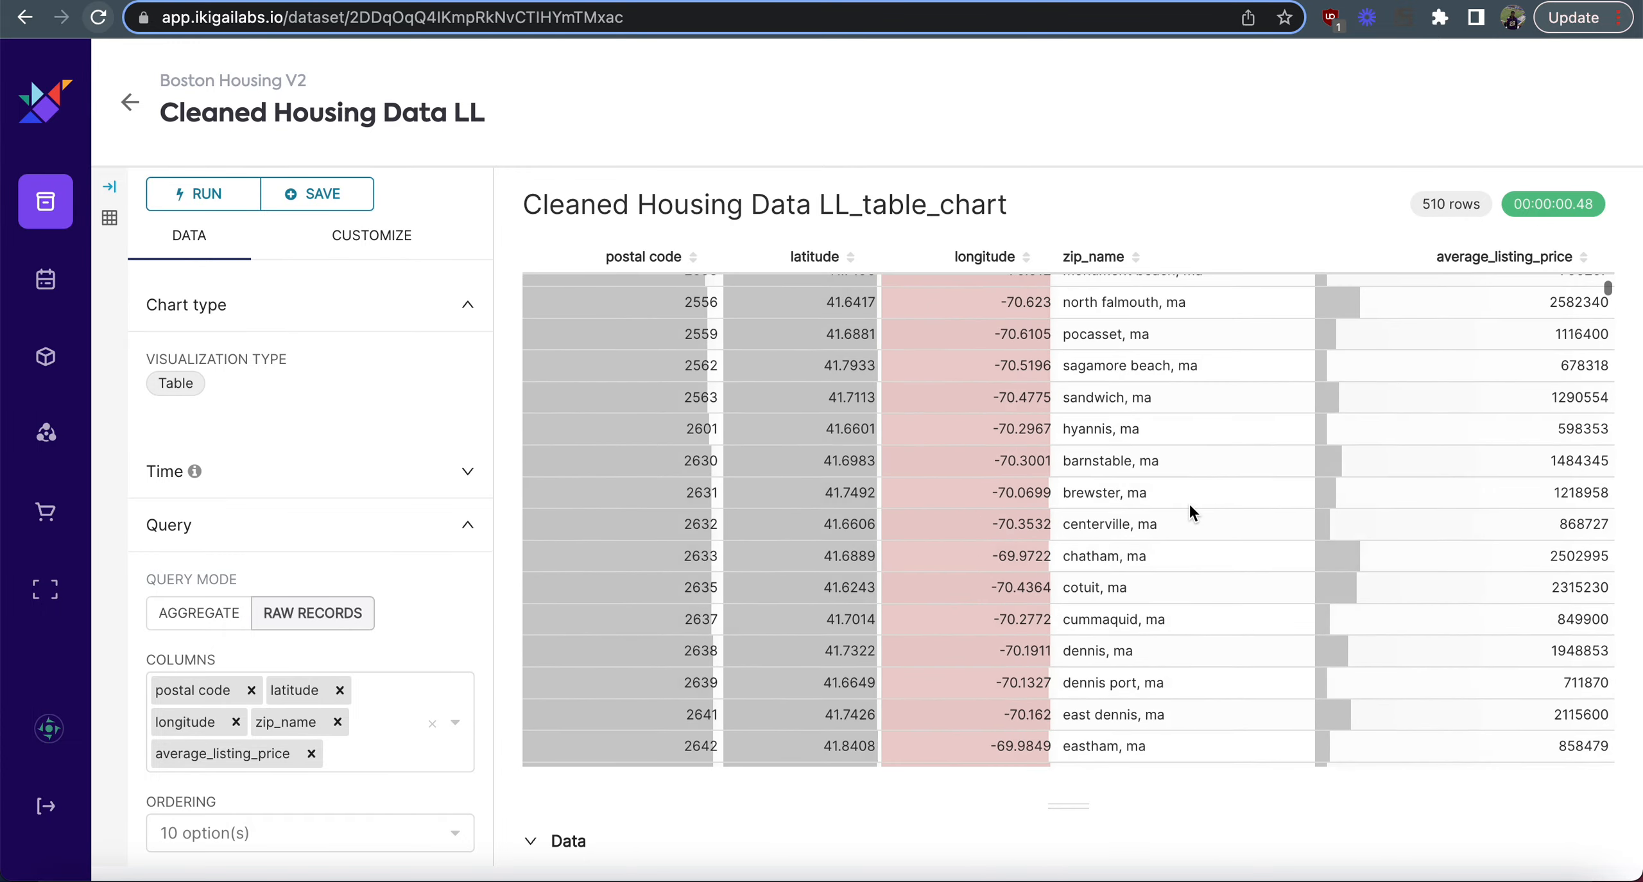
pyautogui.scroll(5, 1188, 502)
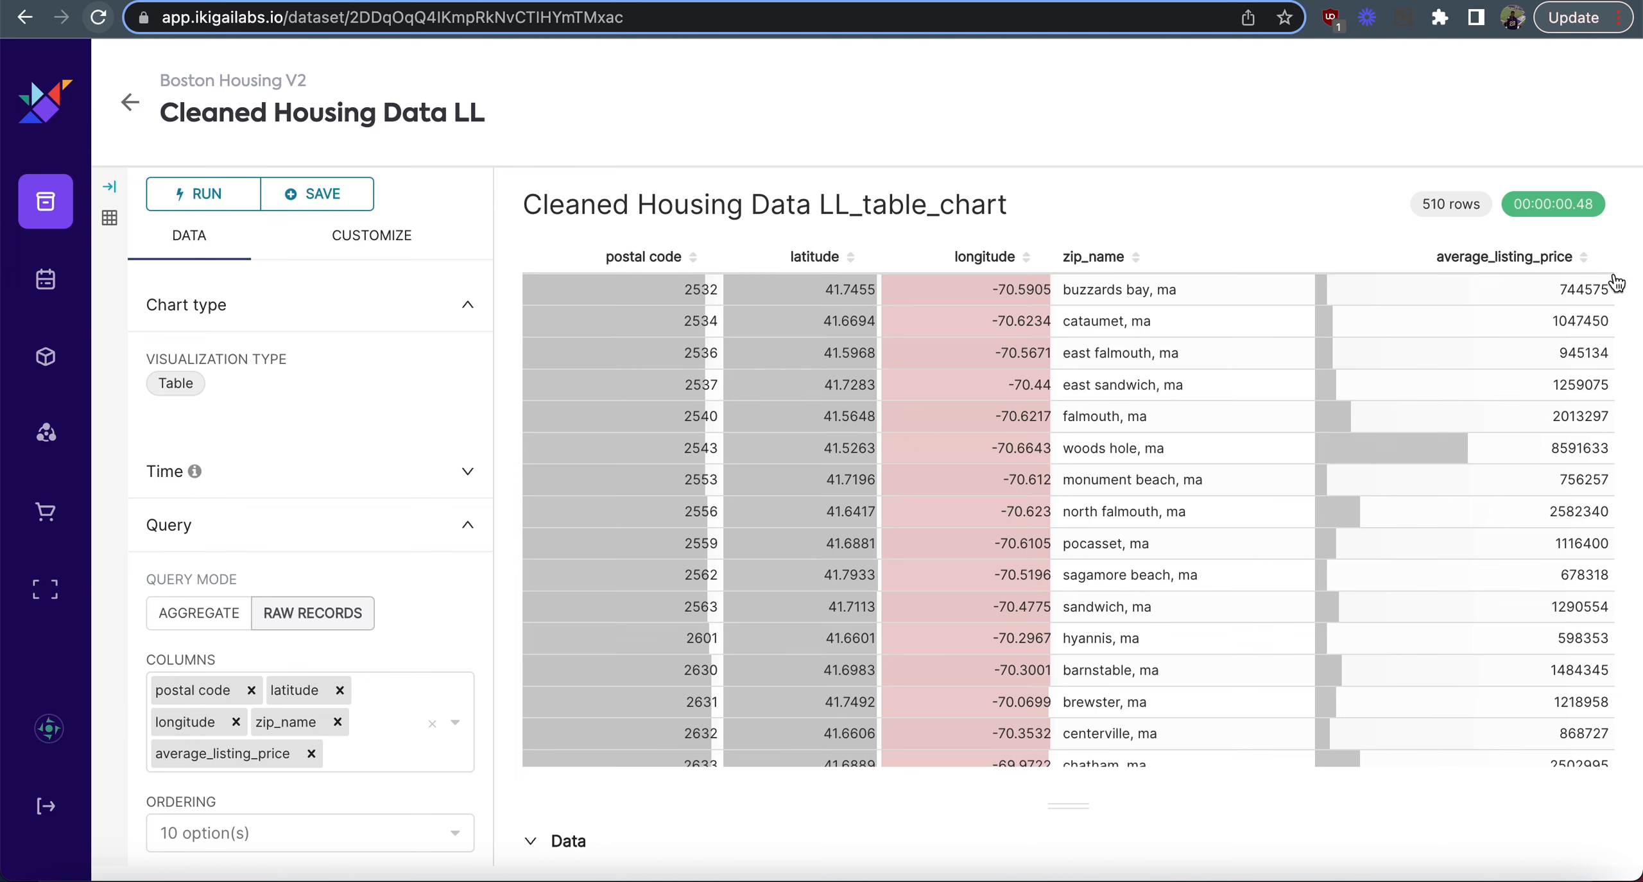
# Leave the dataset table and return to the datasets of the Boston Housing V2 project.
pyautogui.moveTo(1560, 287); pyautogui.dragTo(1624, 286)
pyautogui.click(1626, 305)
pyautogui.click(130, 102)
pyautogui.scroll(-3, 1072, 552)
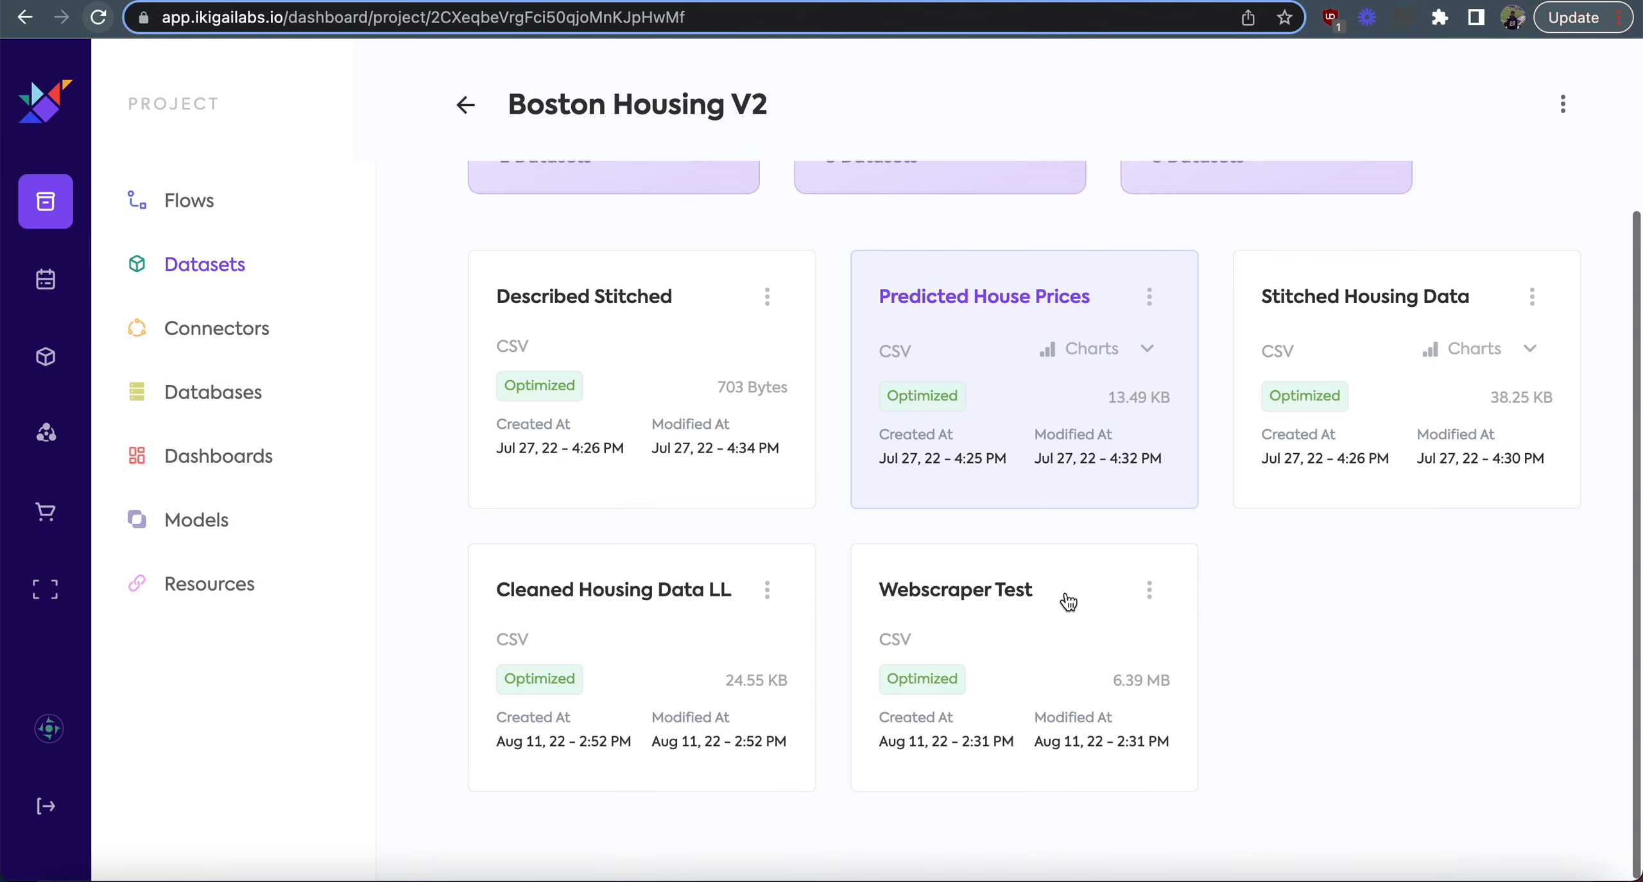
# Add a new chart named Map Box Demo to the Cleaned Housing Data LL dataset.
pyautogui.click(766, 591)
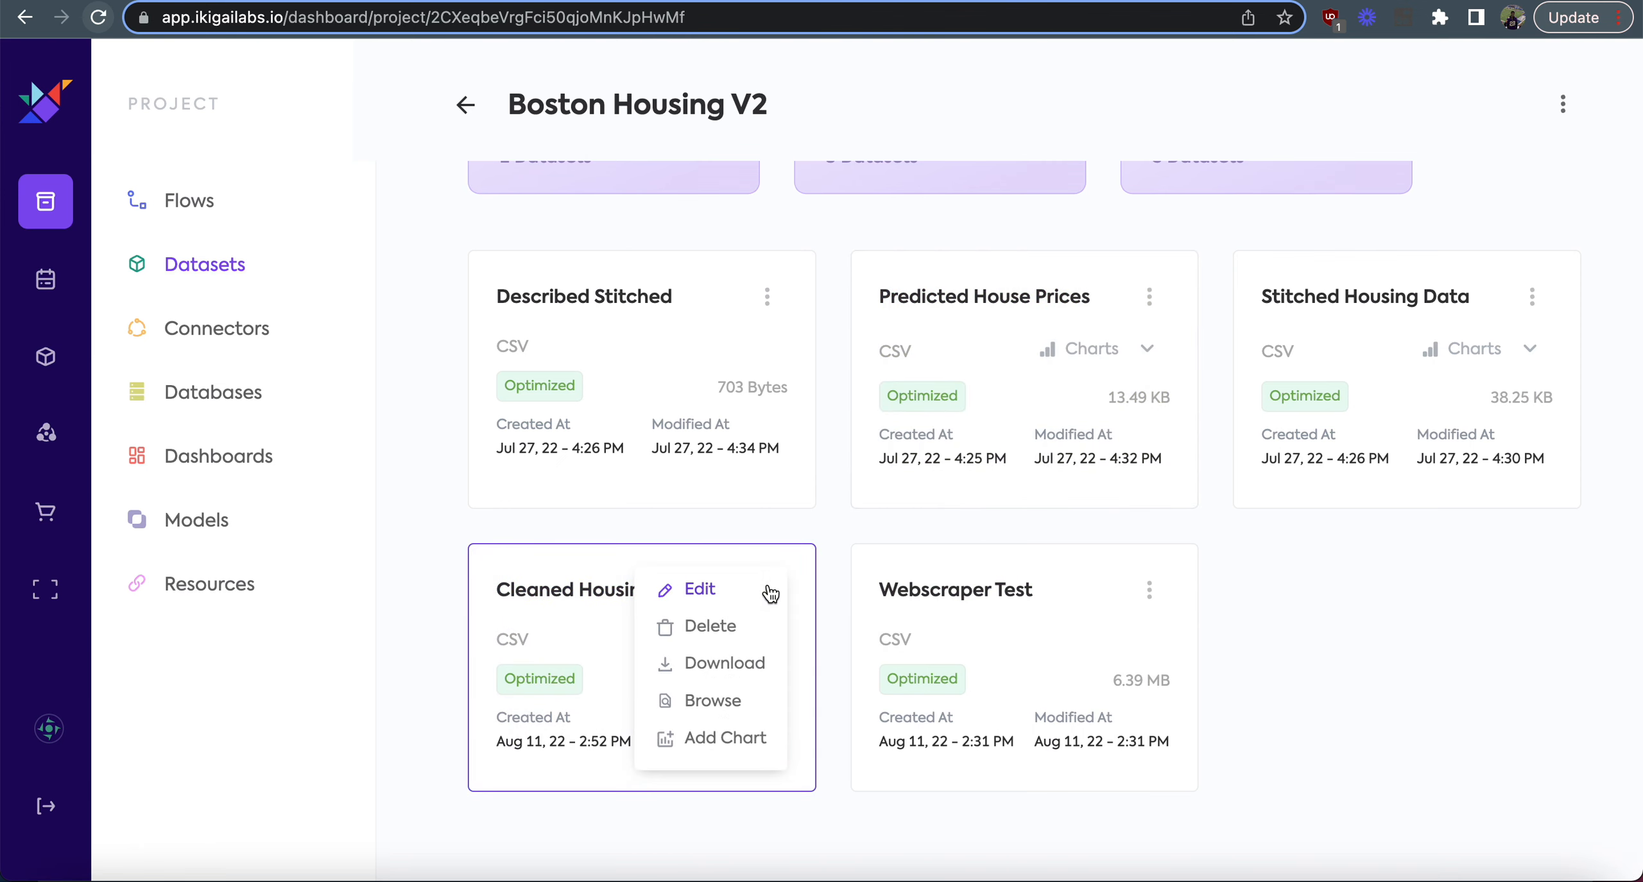
pyautogui.click(714, 738)
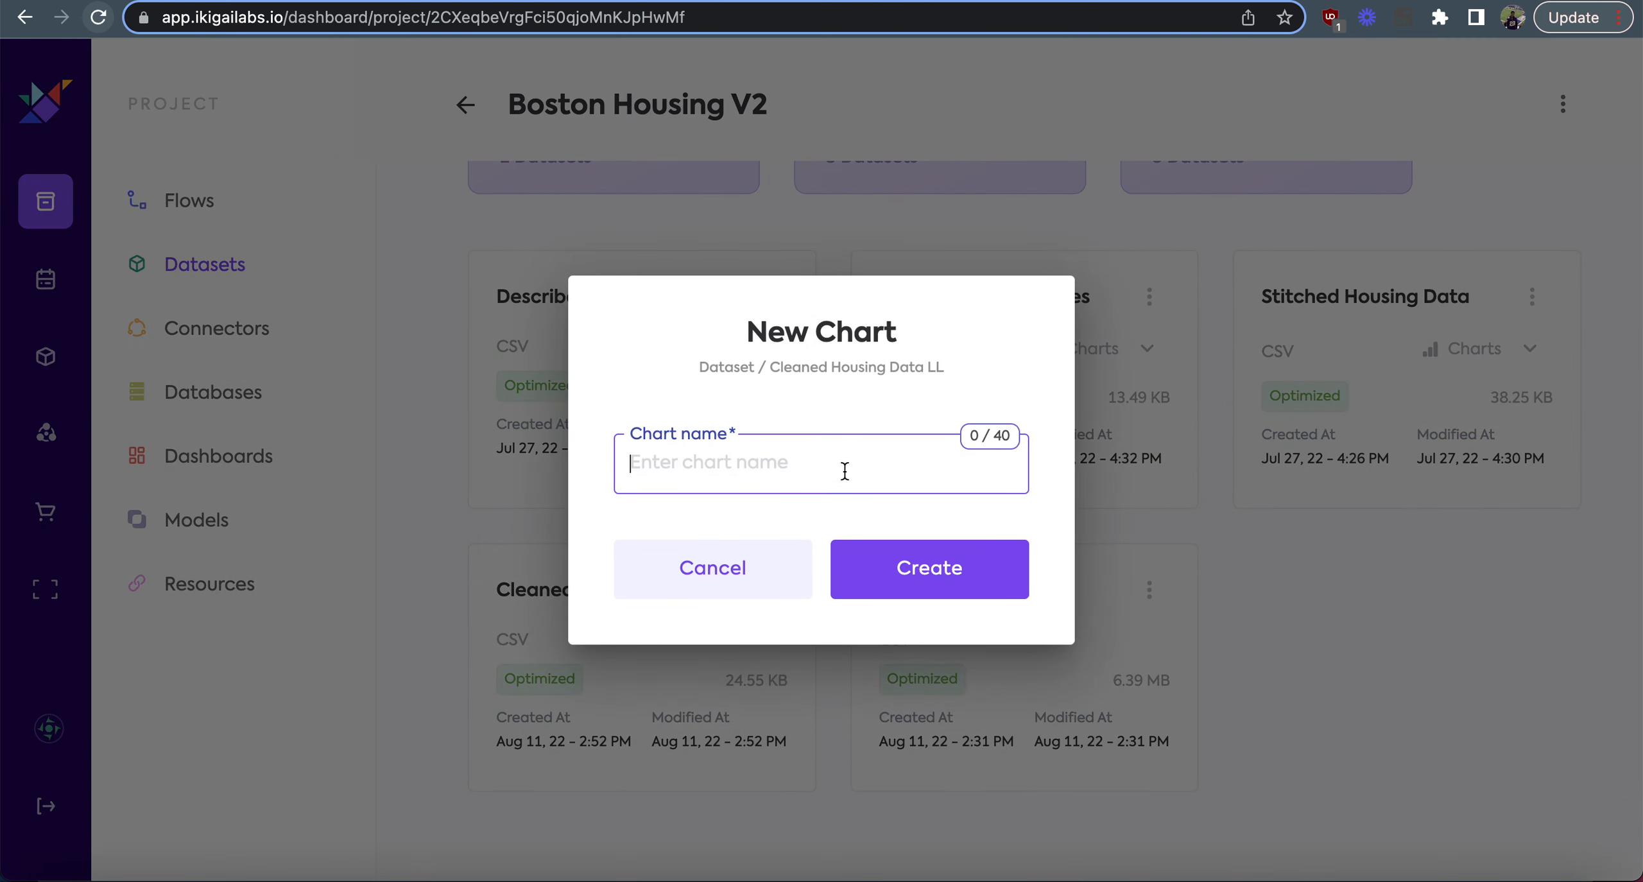
pyautogui.write('Ma')
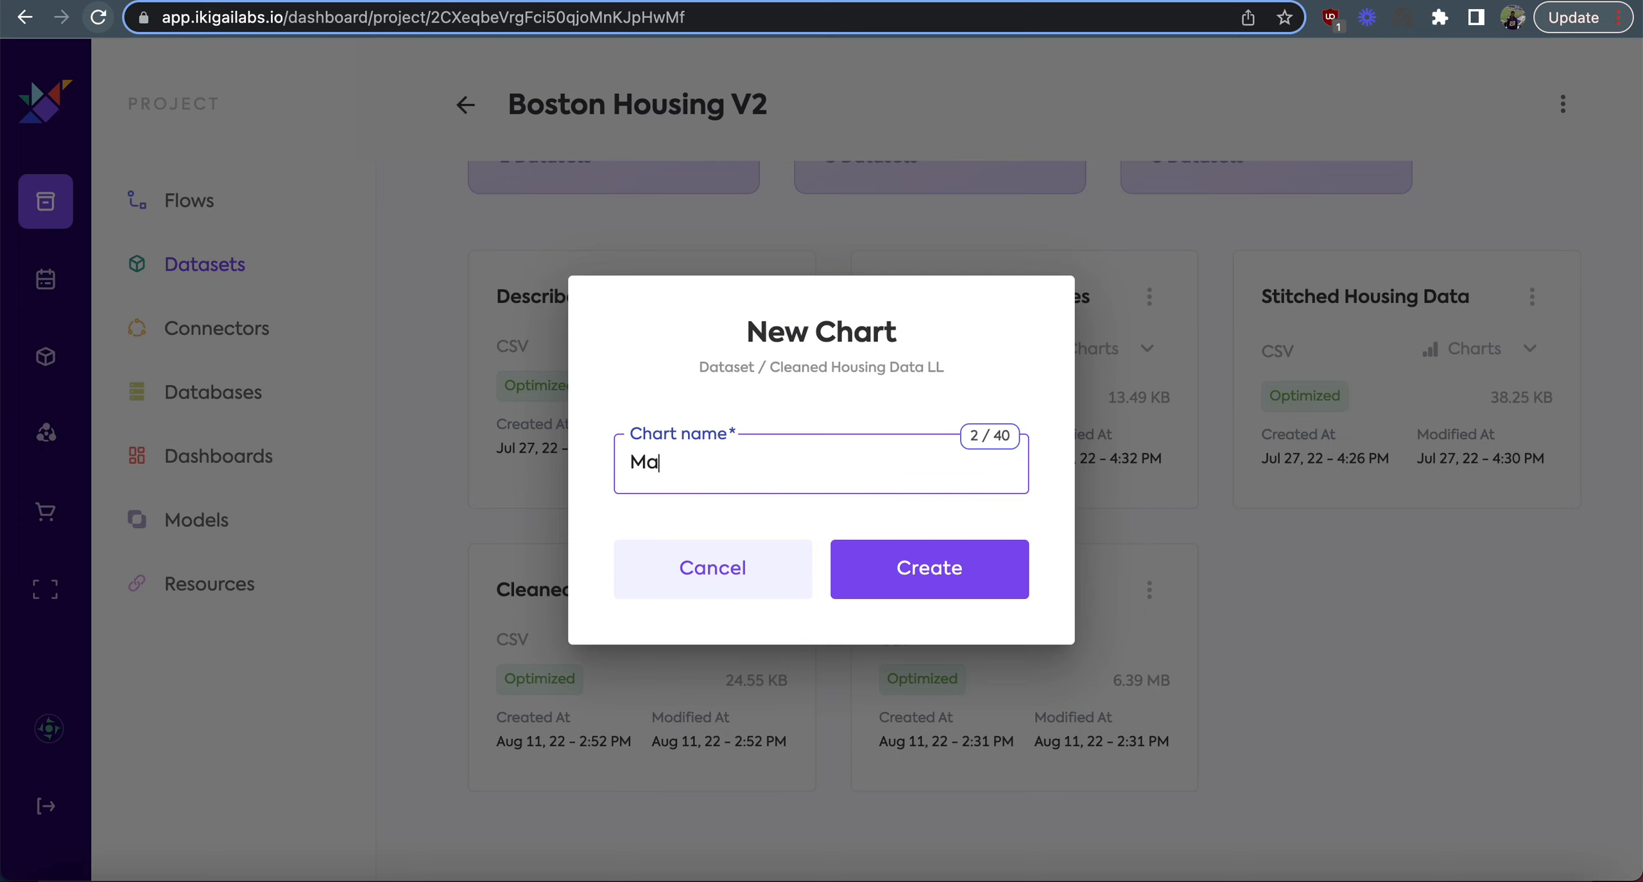
pyautogui.write('p Box Demo')
pyautogui.press('Return')
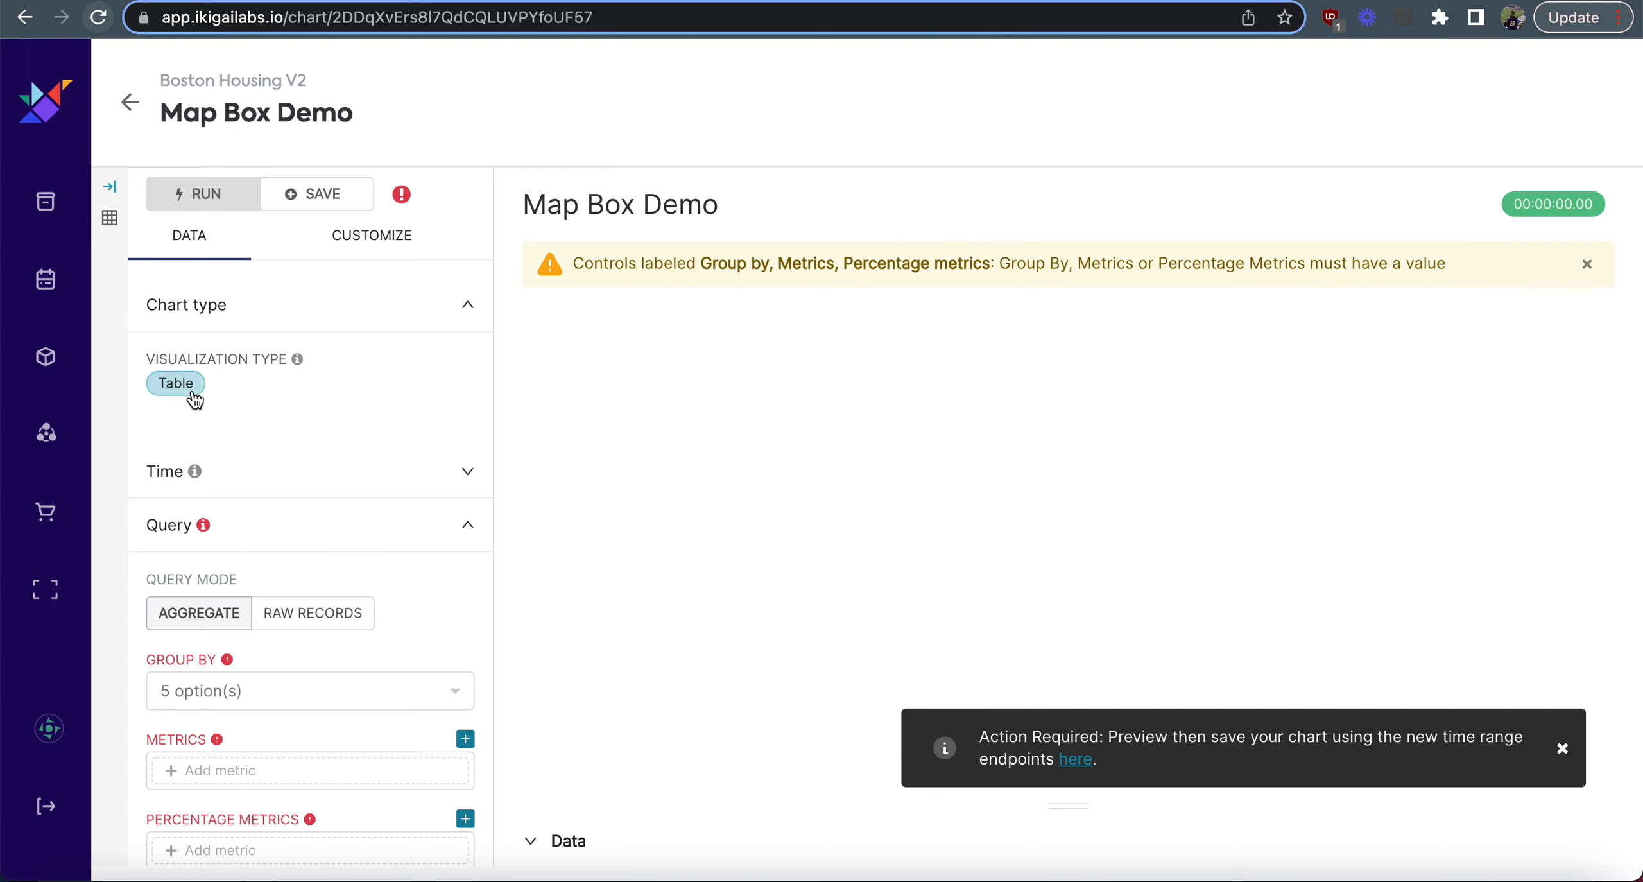
# Search the visualization types for map and change the chart's visualization type to MapBox.
pyautogui.click(189, 388)
pyautogui.click(686, 307)
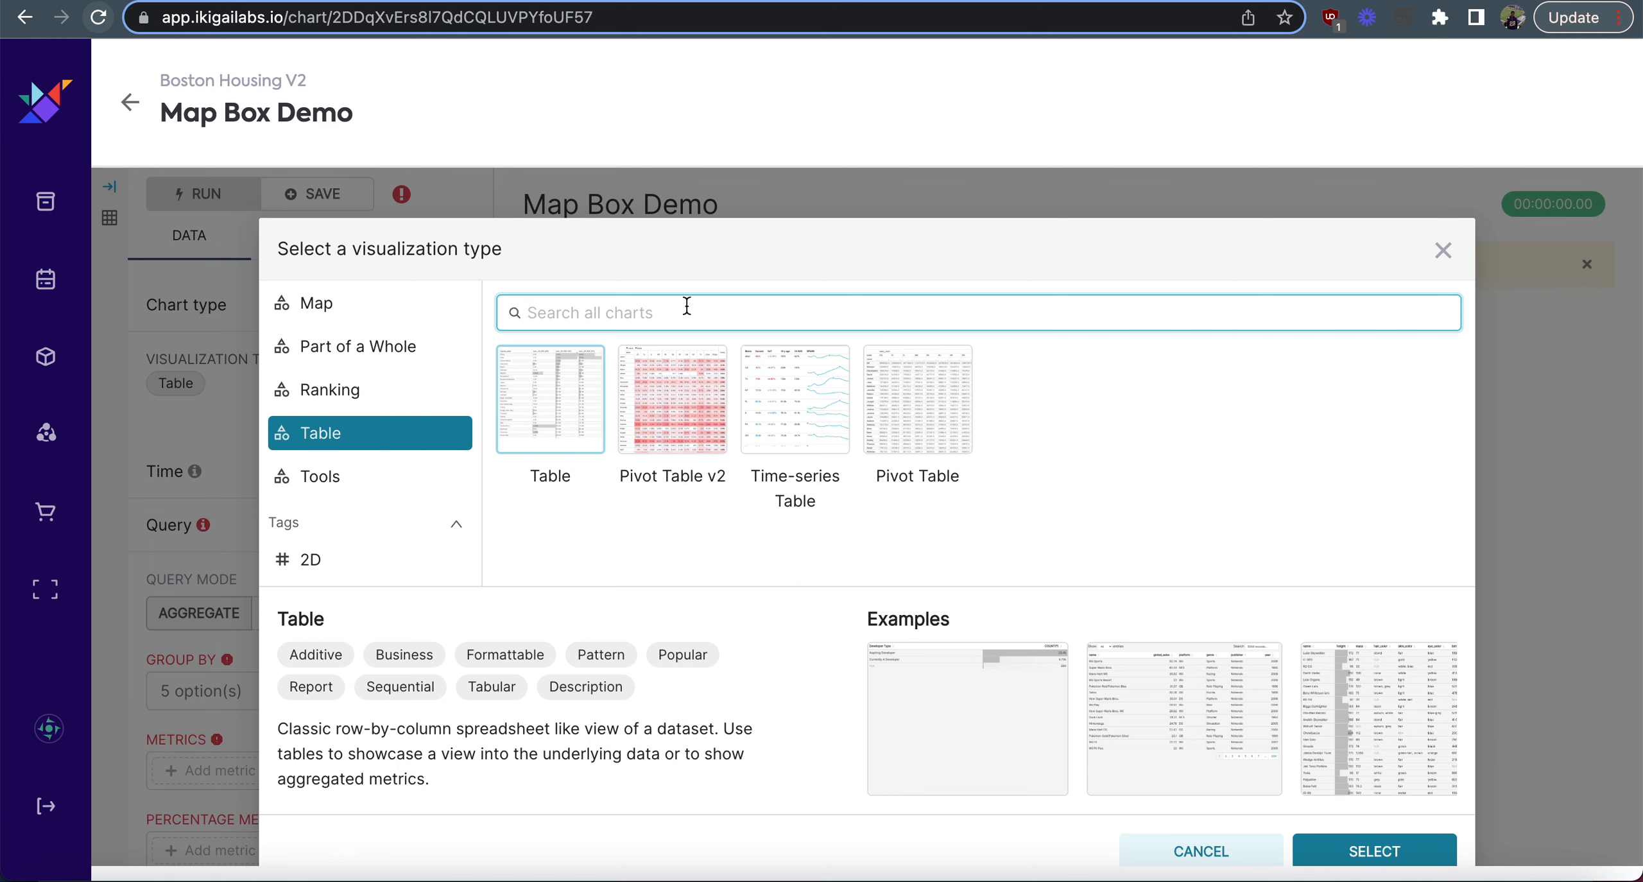
pyautogui.write('map')
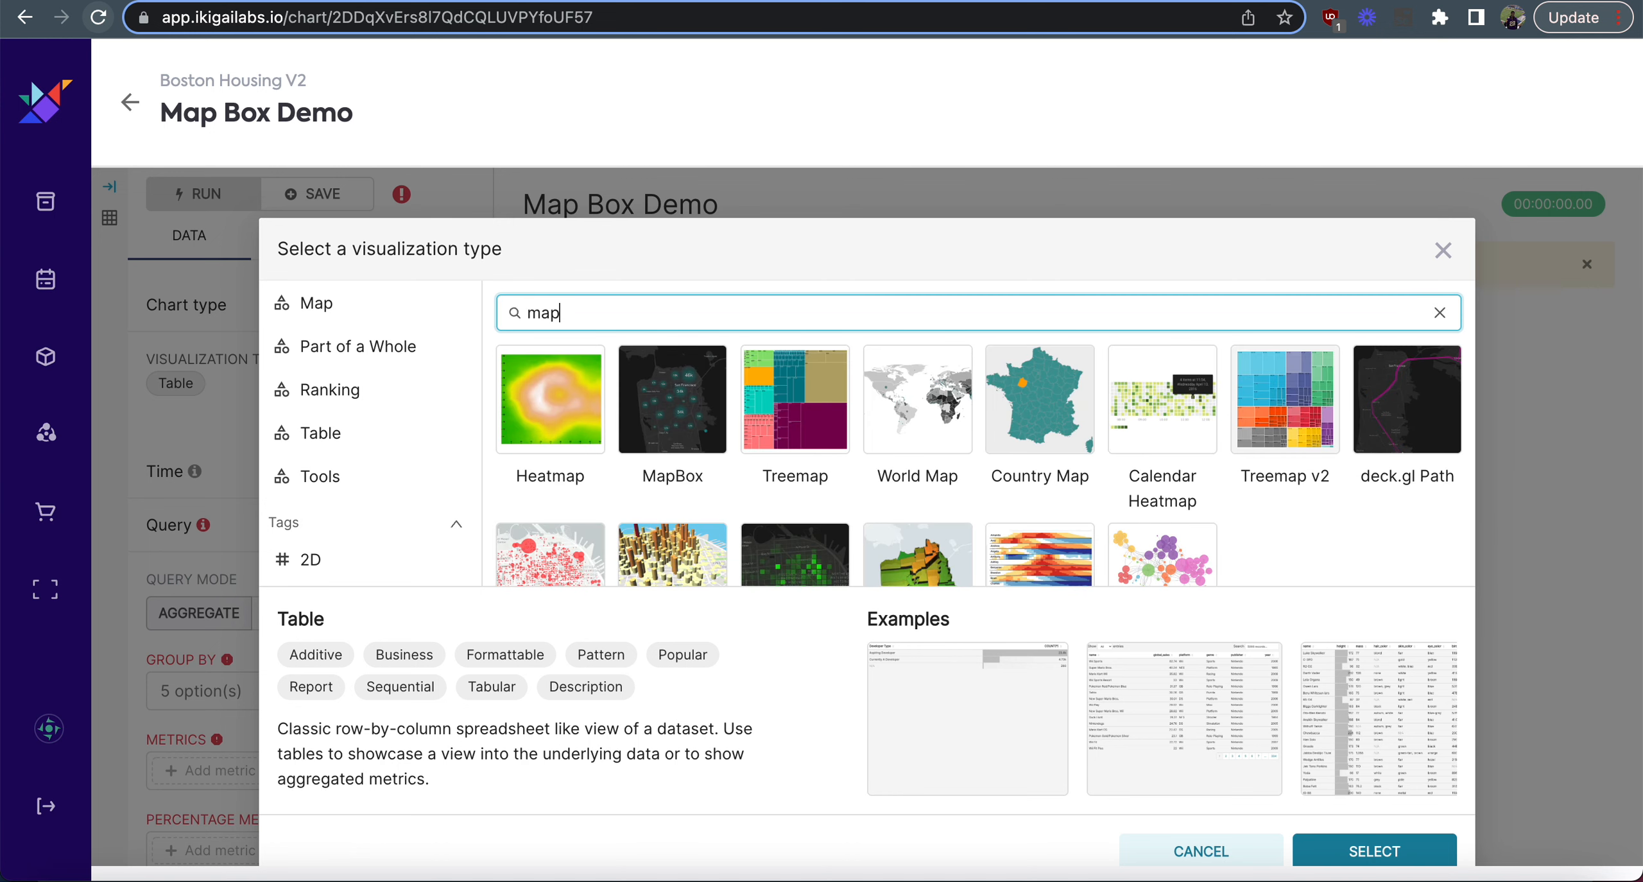
pyautogui.scroll(-2, 924, 493)
pyautogui.scroll(2, 924, 492)
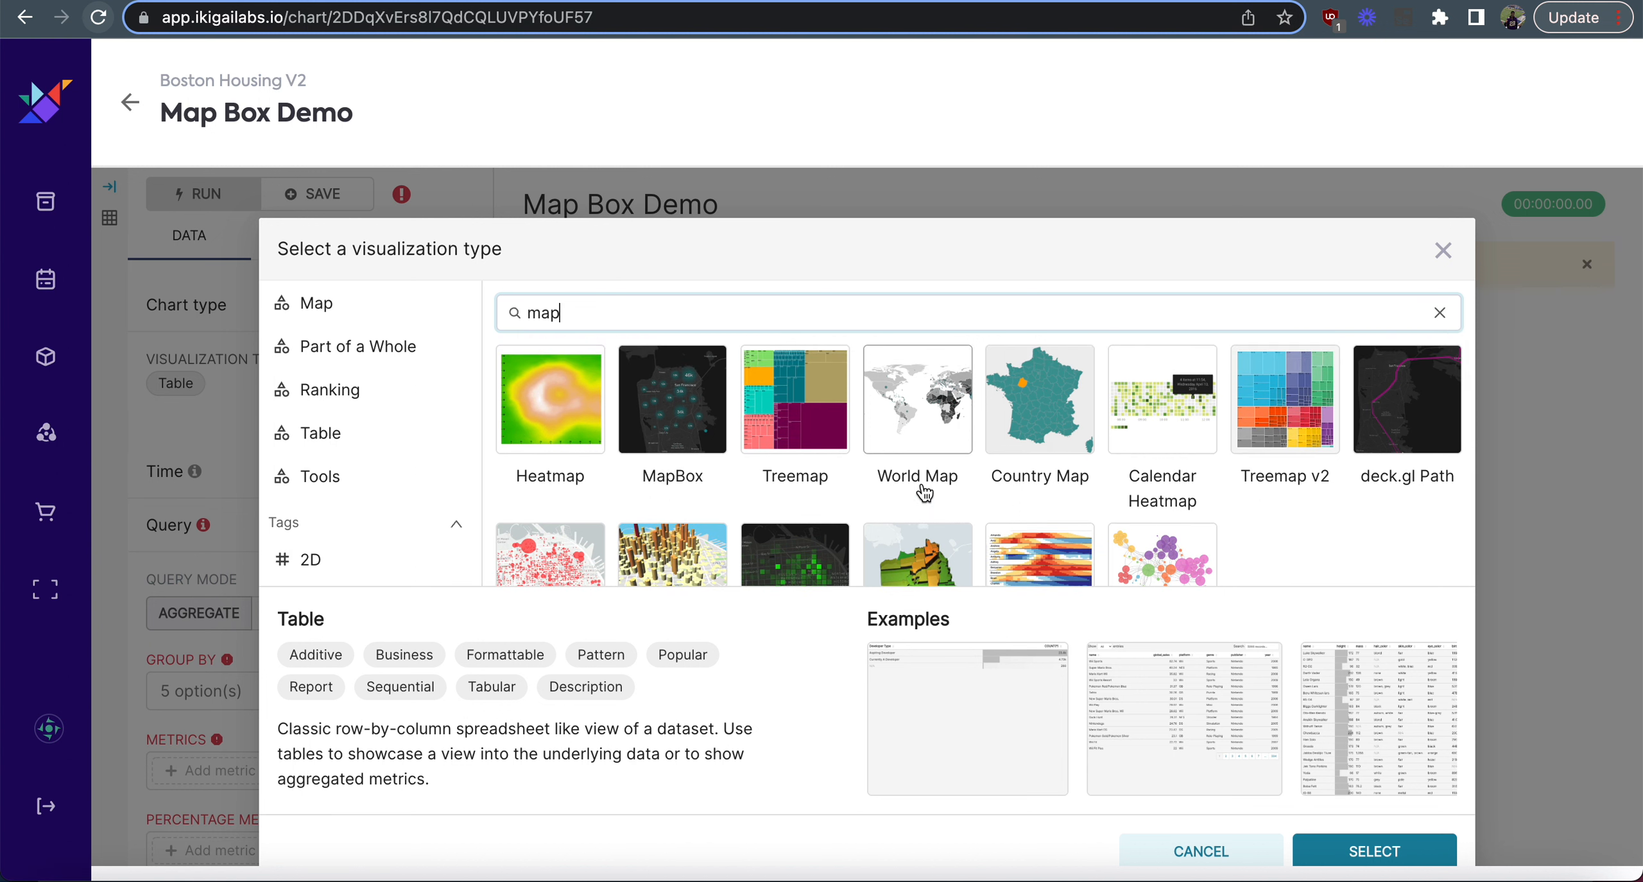
pyautogui.scroll(-2, 924, 493)
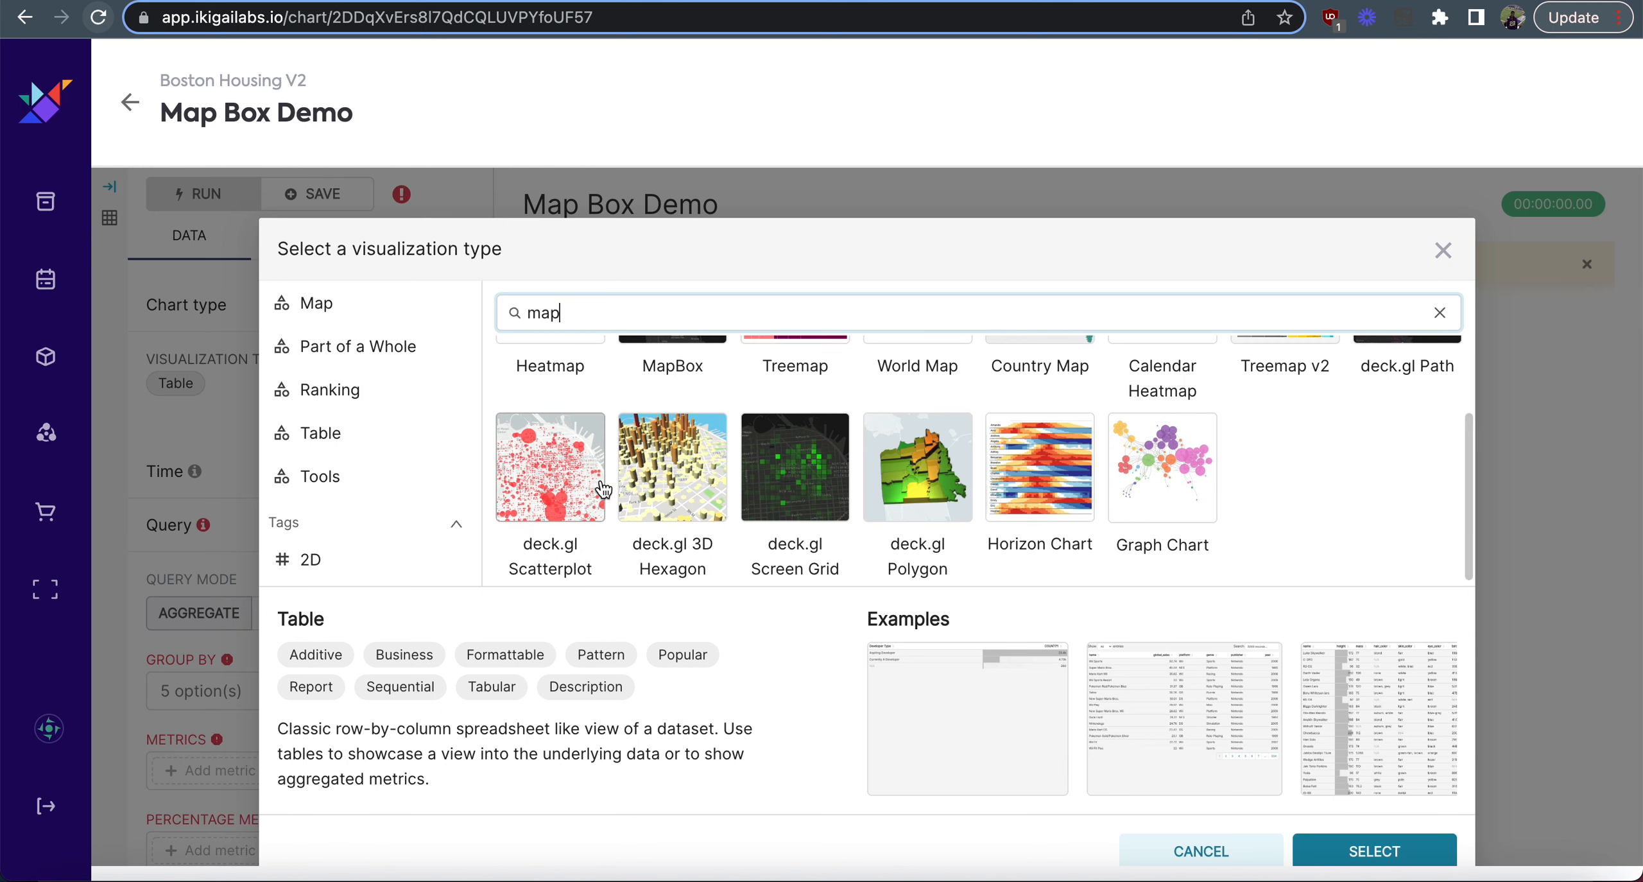
pyautogui.scroll(2, 1270, 458)
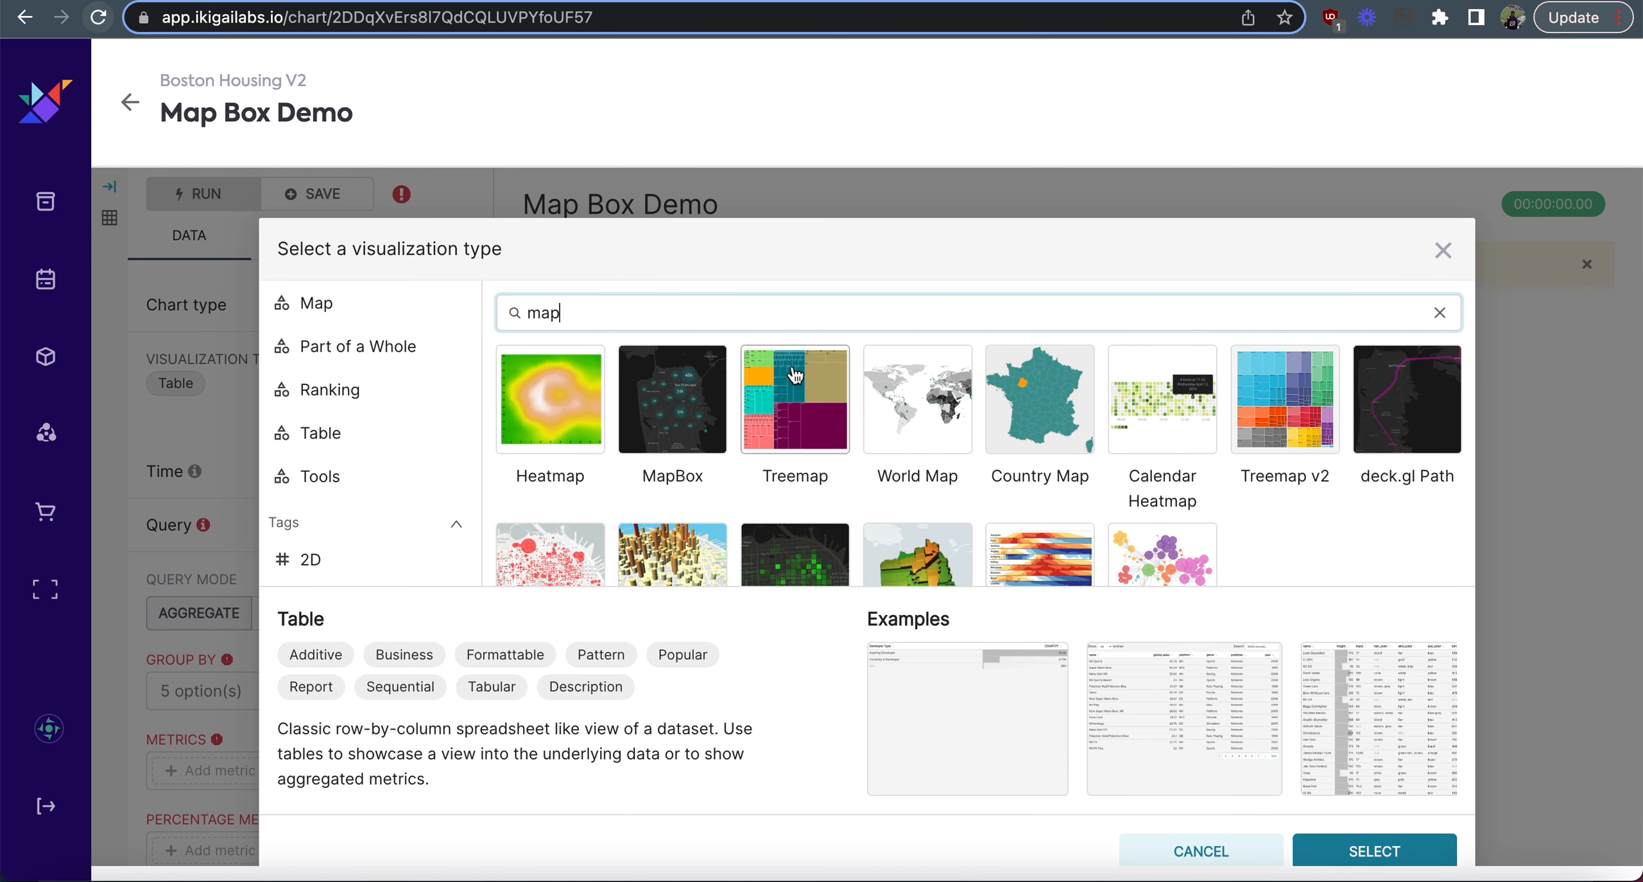
pyautogui.click(679, 422)
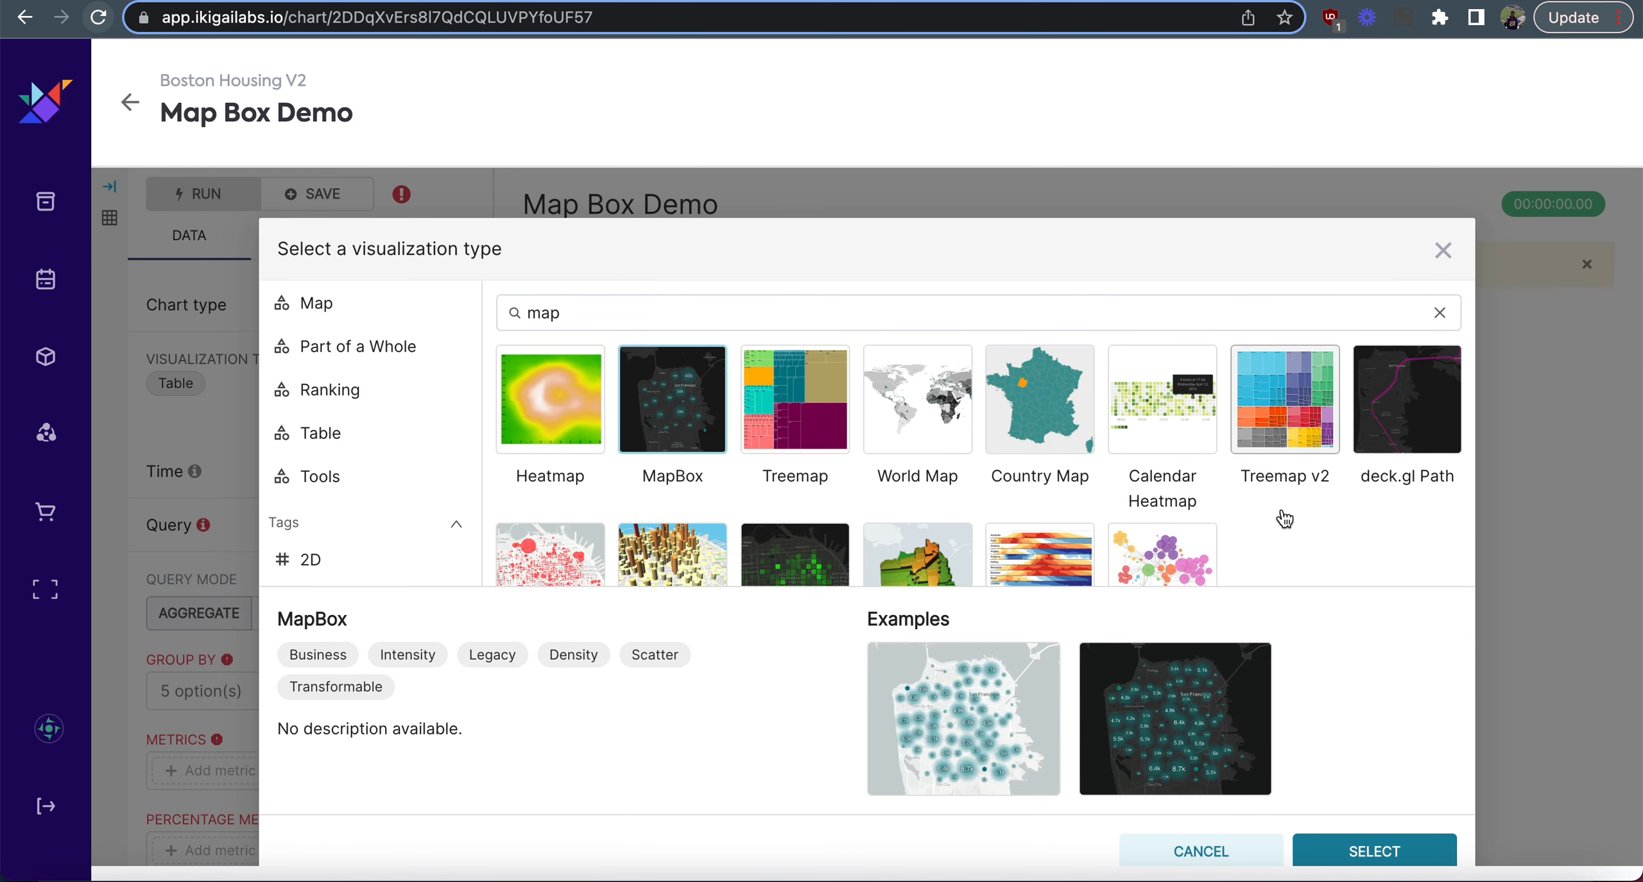
pyautogui.scroll(-2, 1277, 513)
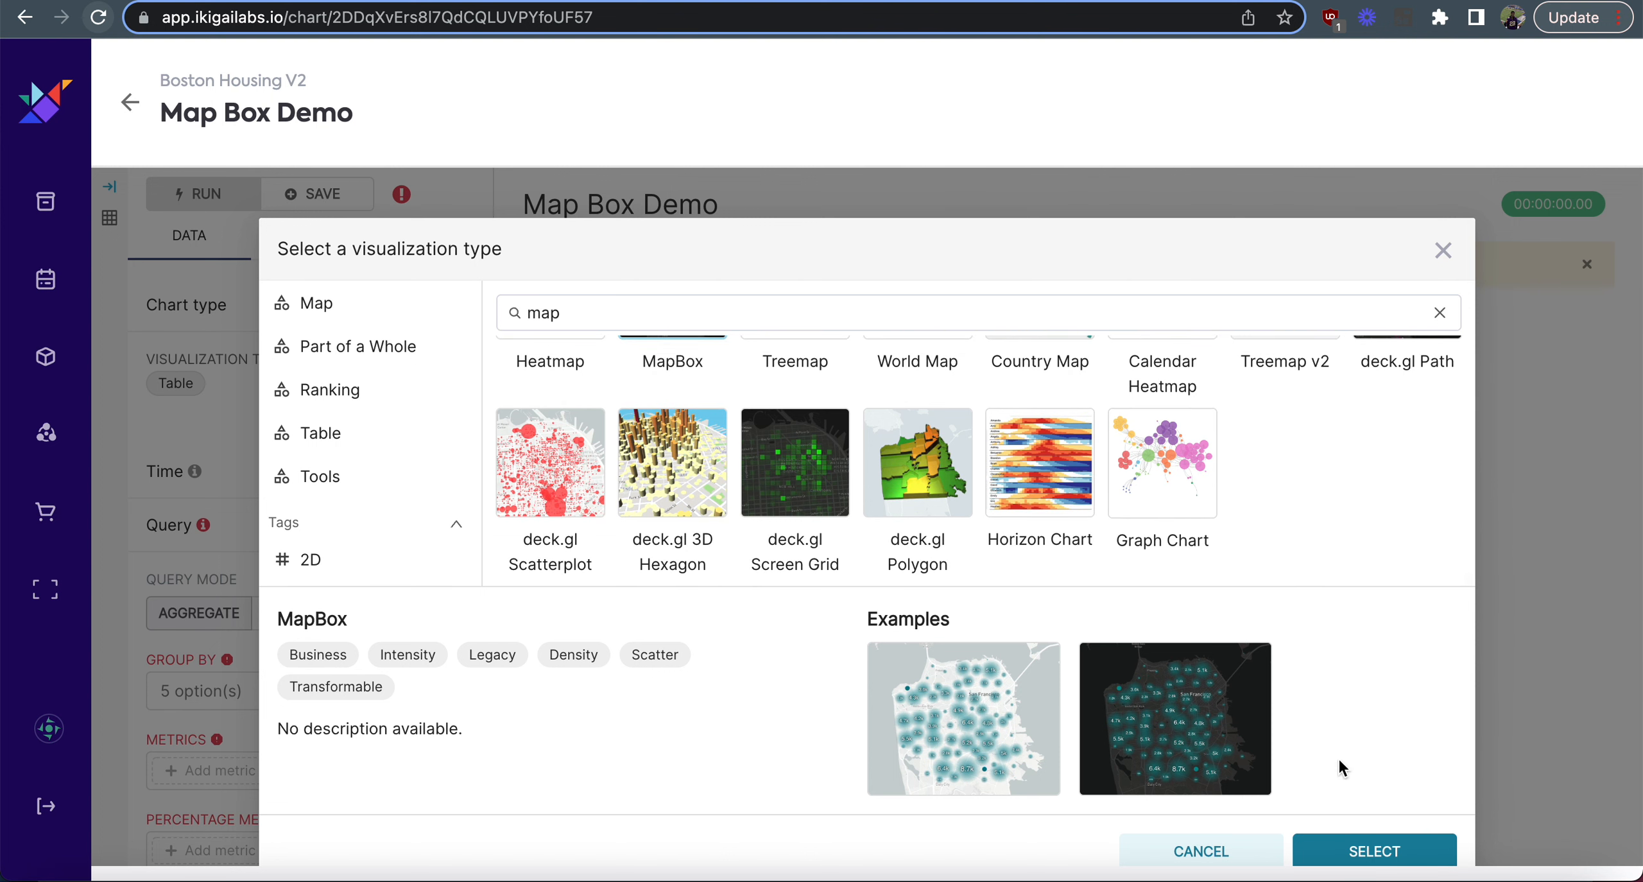
pyautogui.click(1350, 858)
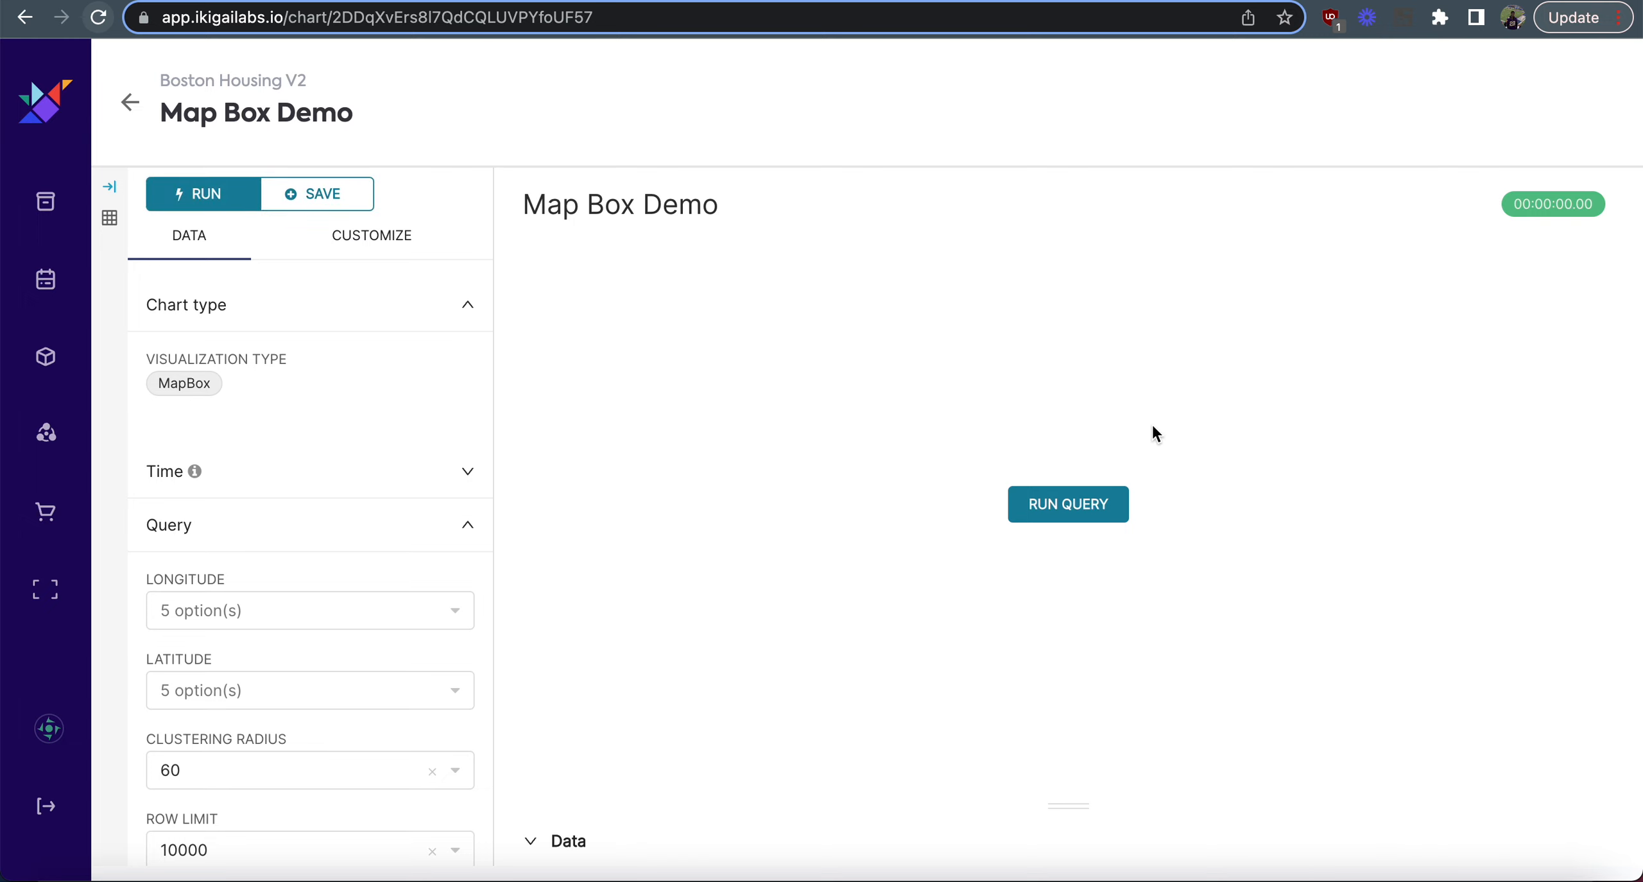
# Assign the longitude and latitude columns to the matching map coordinates and run the query.
pyautogui.scroll(-3, 369, 399)
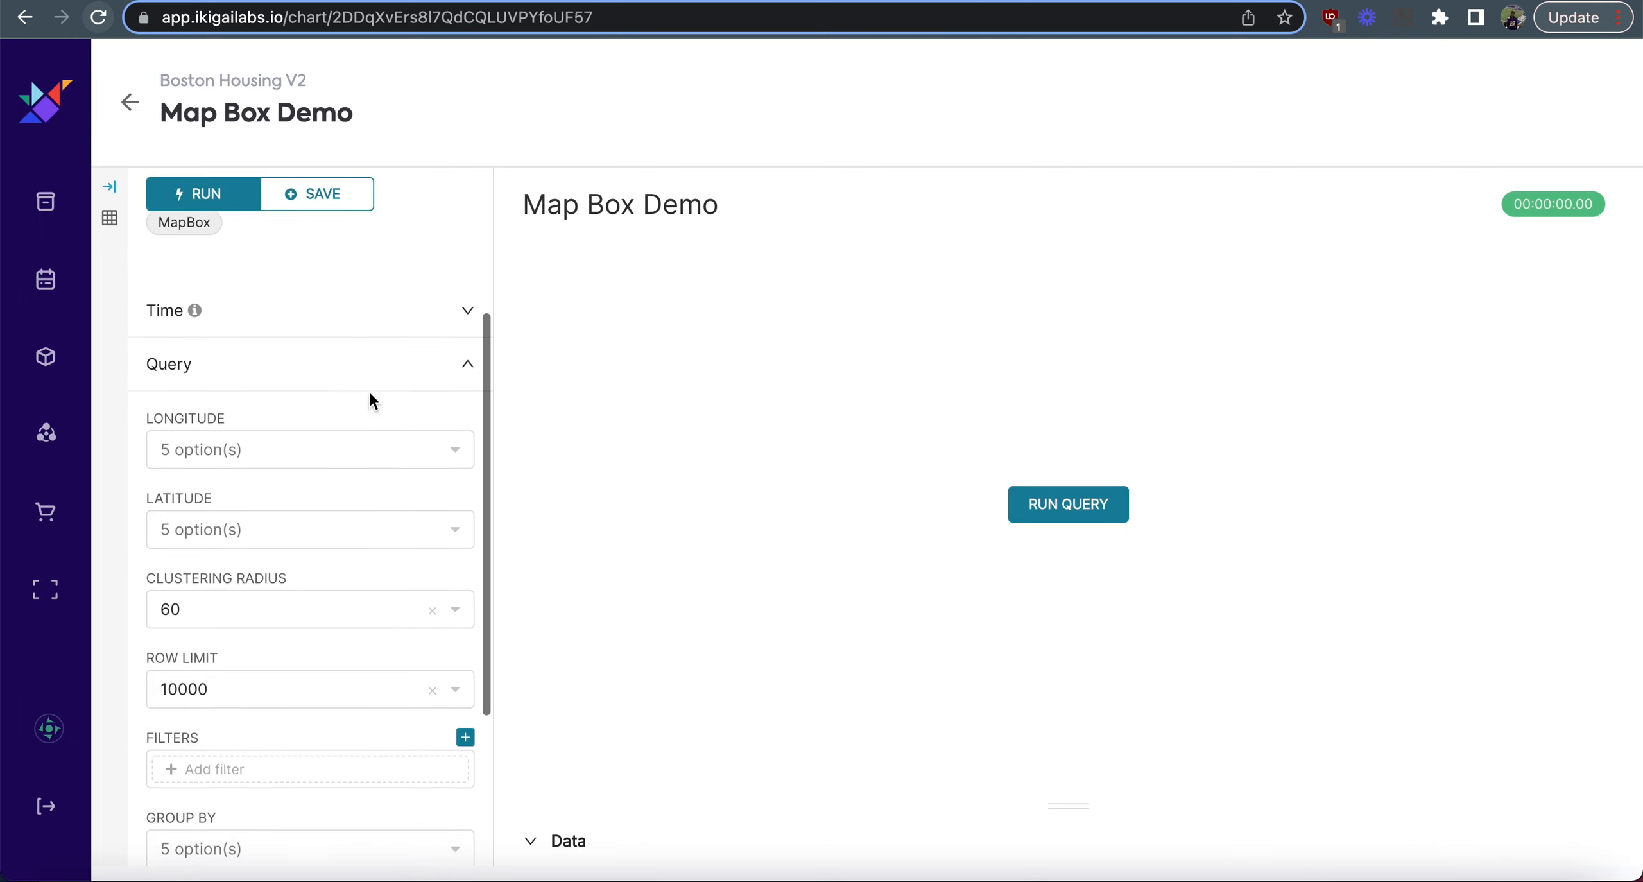
pyautogui.click(199, 422)
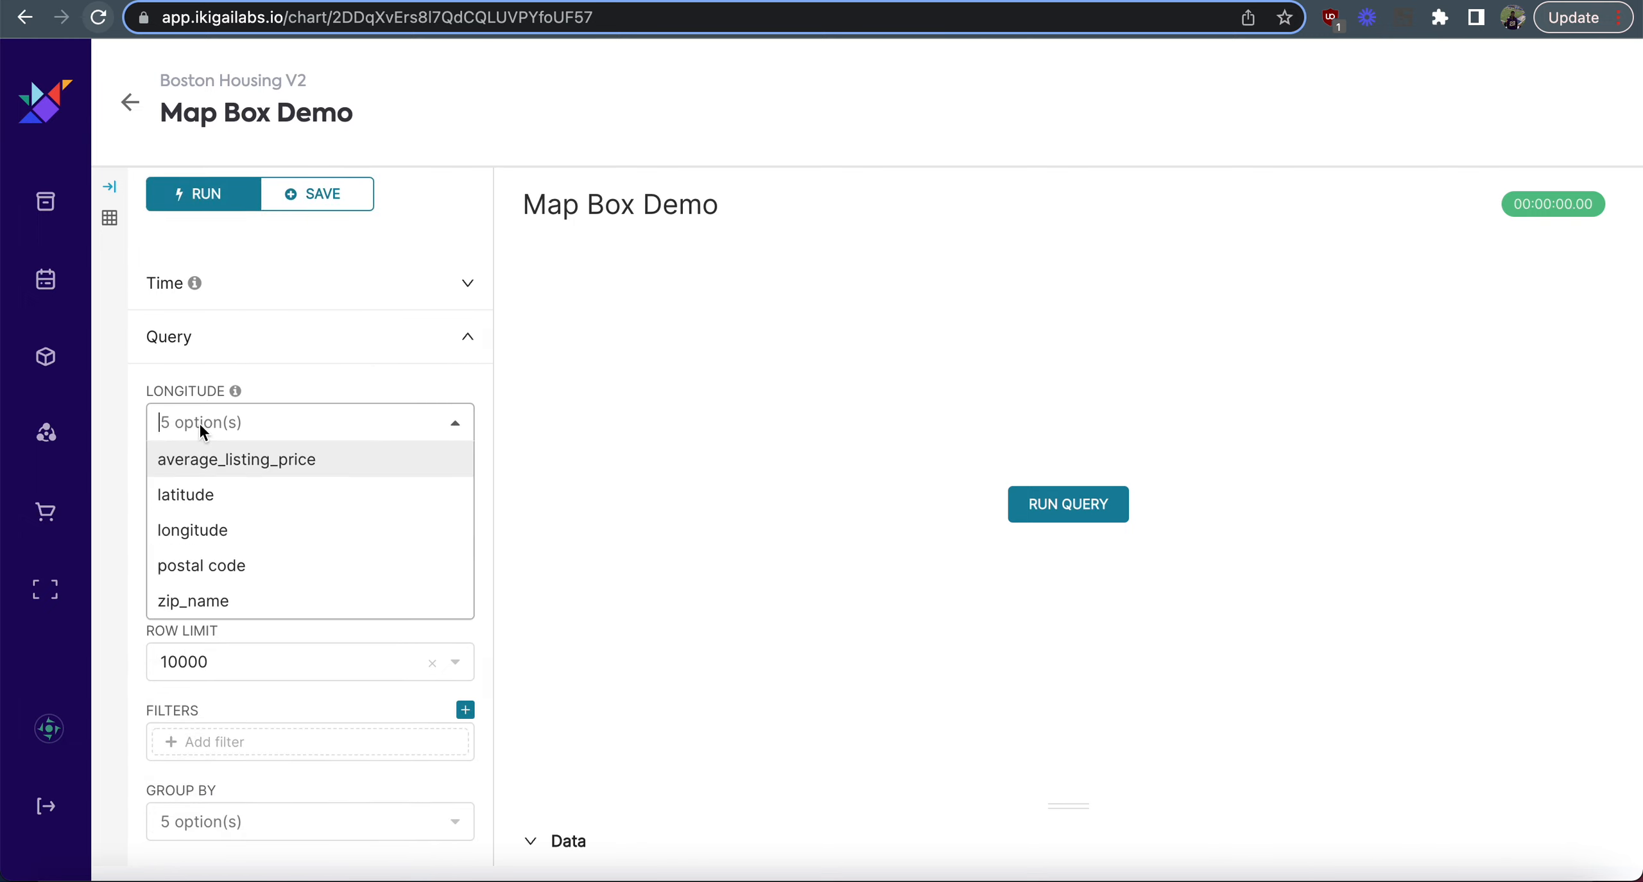
pyautogui.click(225, 532)
pyautogui.click(312, 501)
pyautogui.click(225, 573)
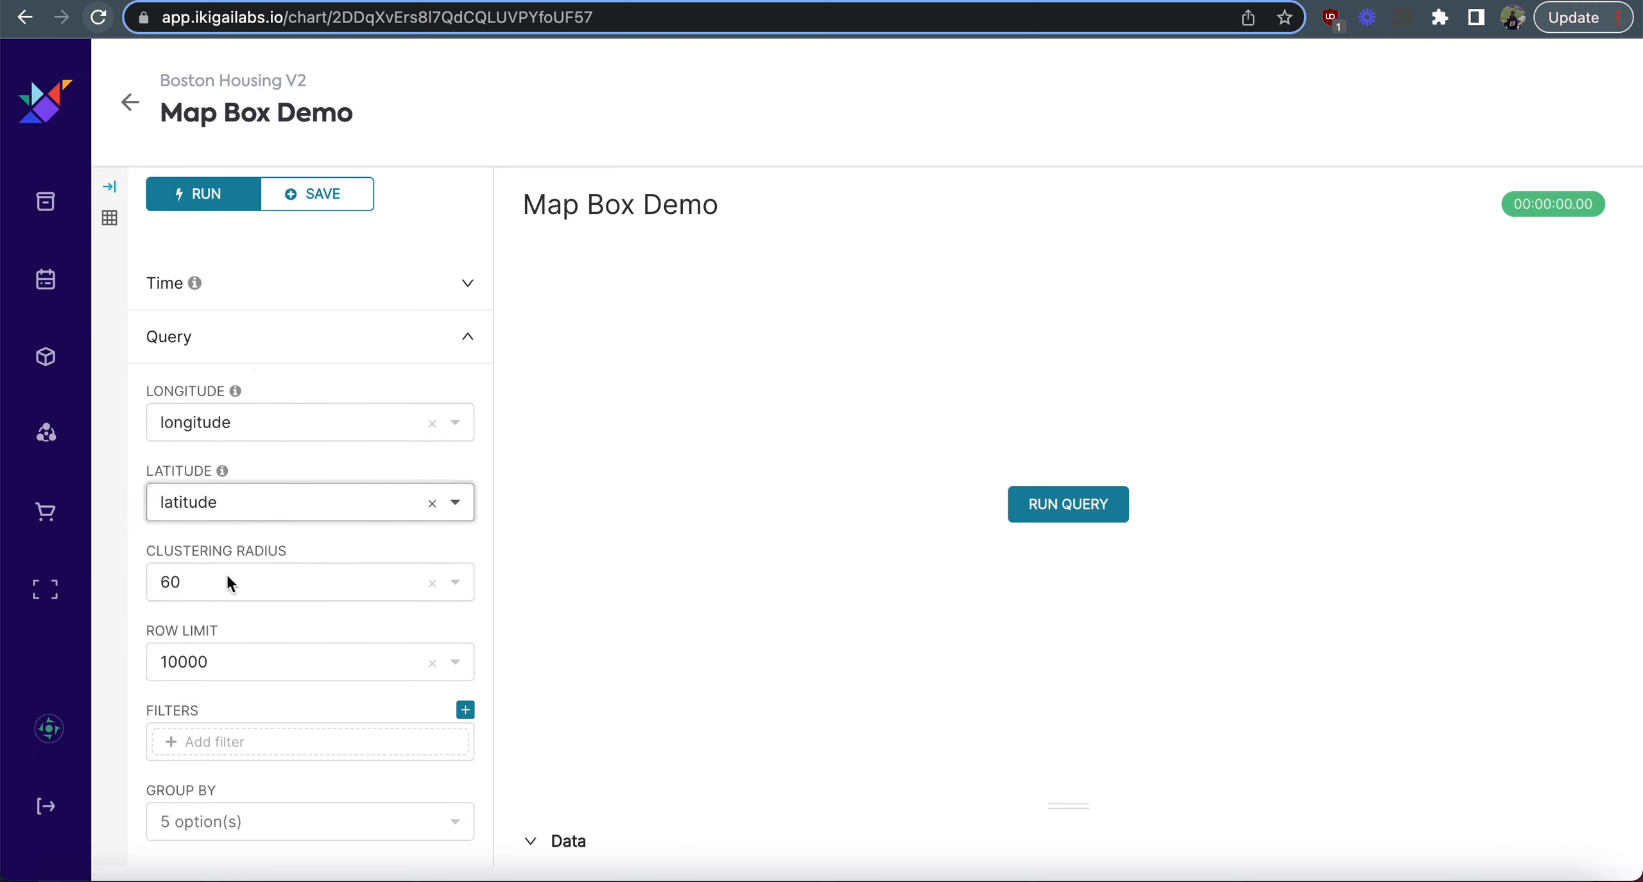
pyautogui.scroll(-3, 162, 573)
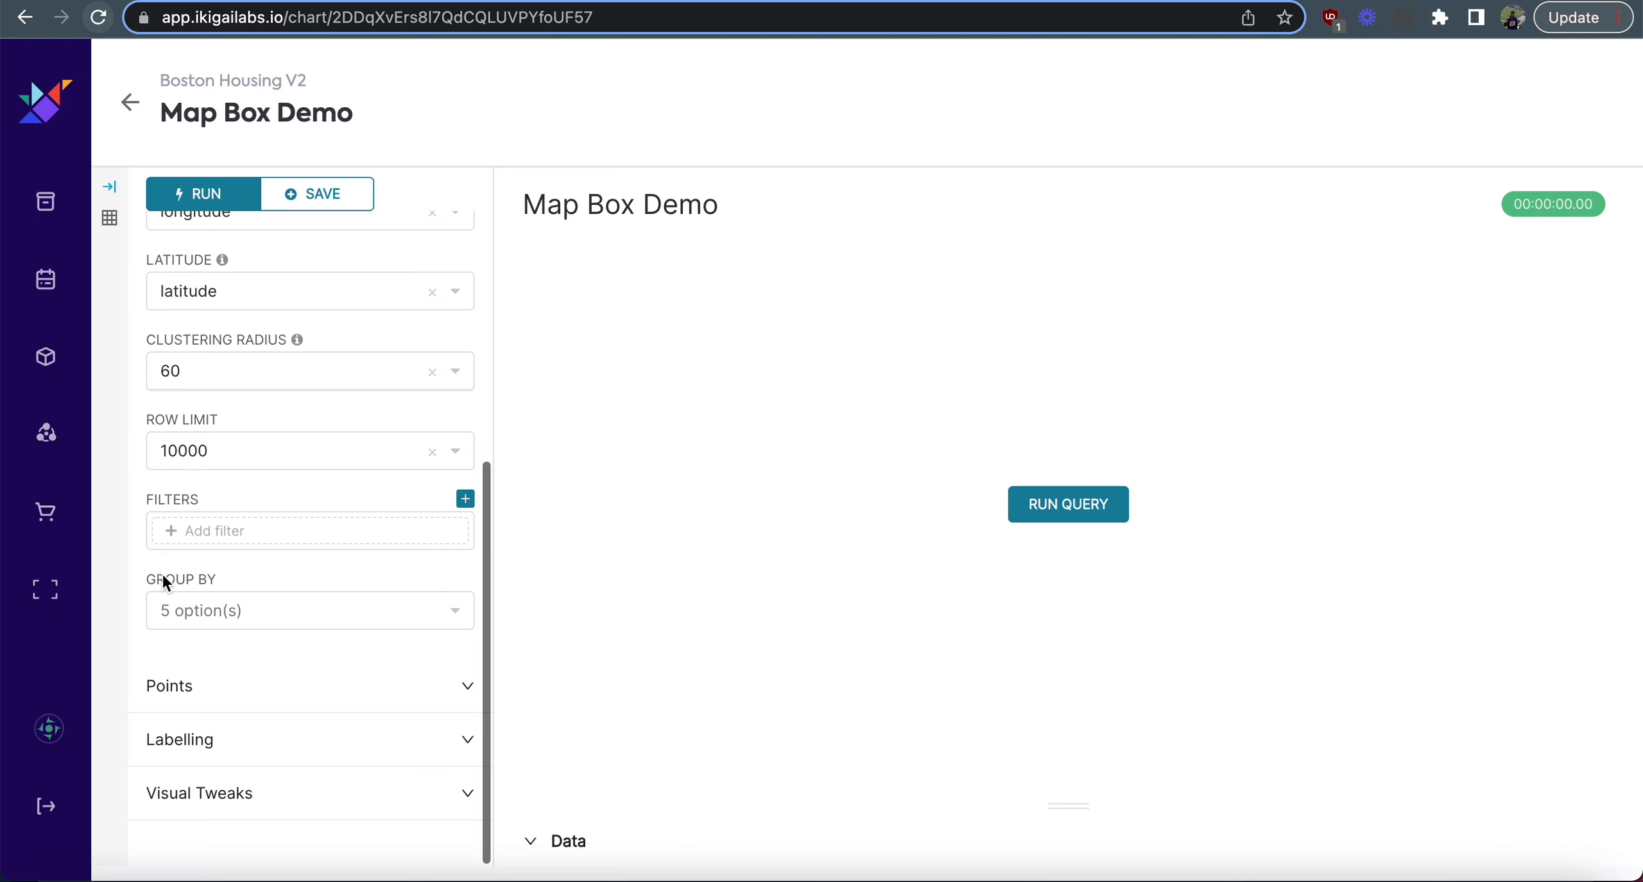
pyautogui.scroll(6, 326, 700)
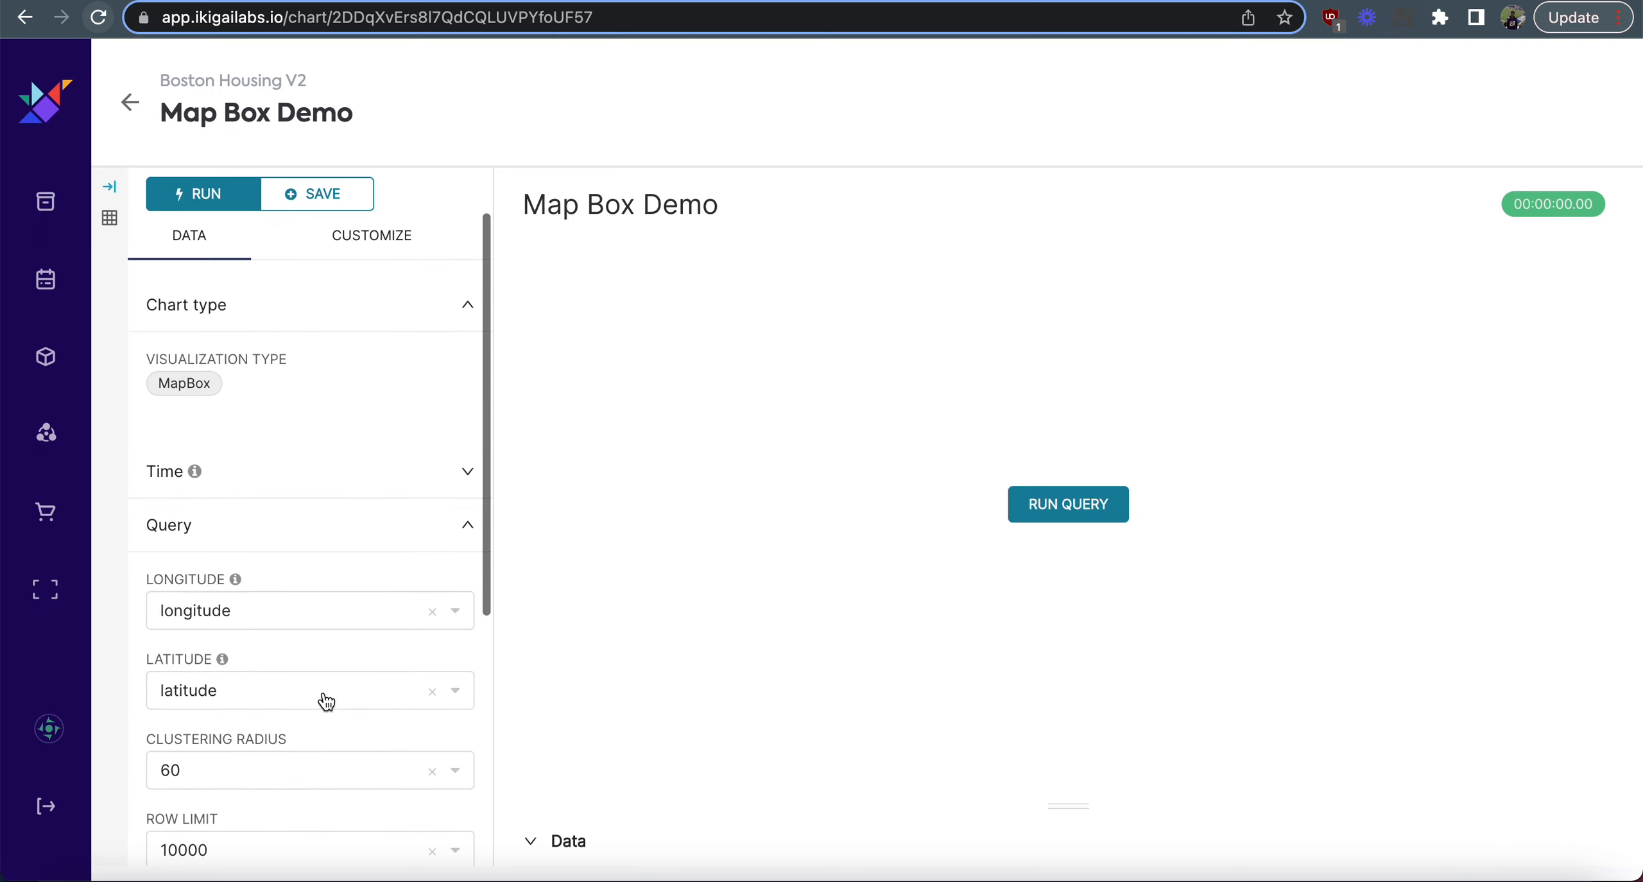
pyautogui.click(1070, 507)
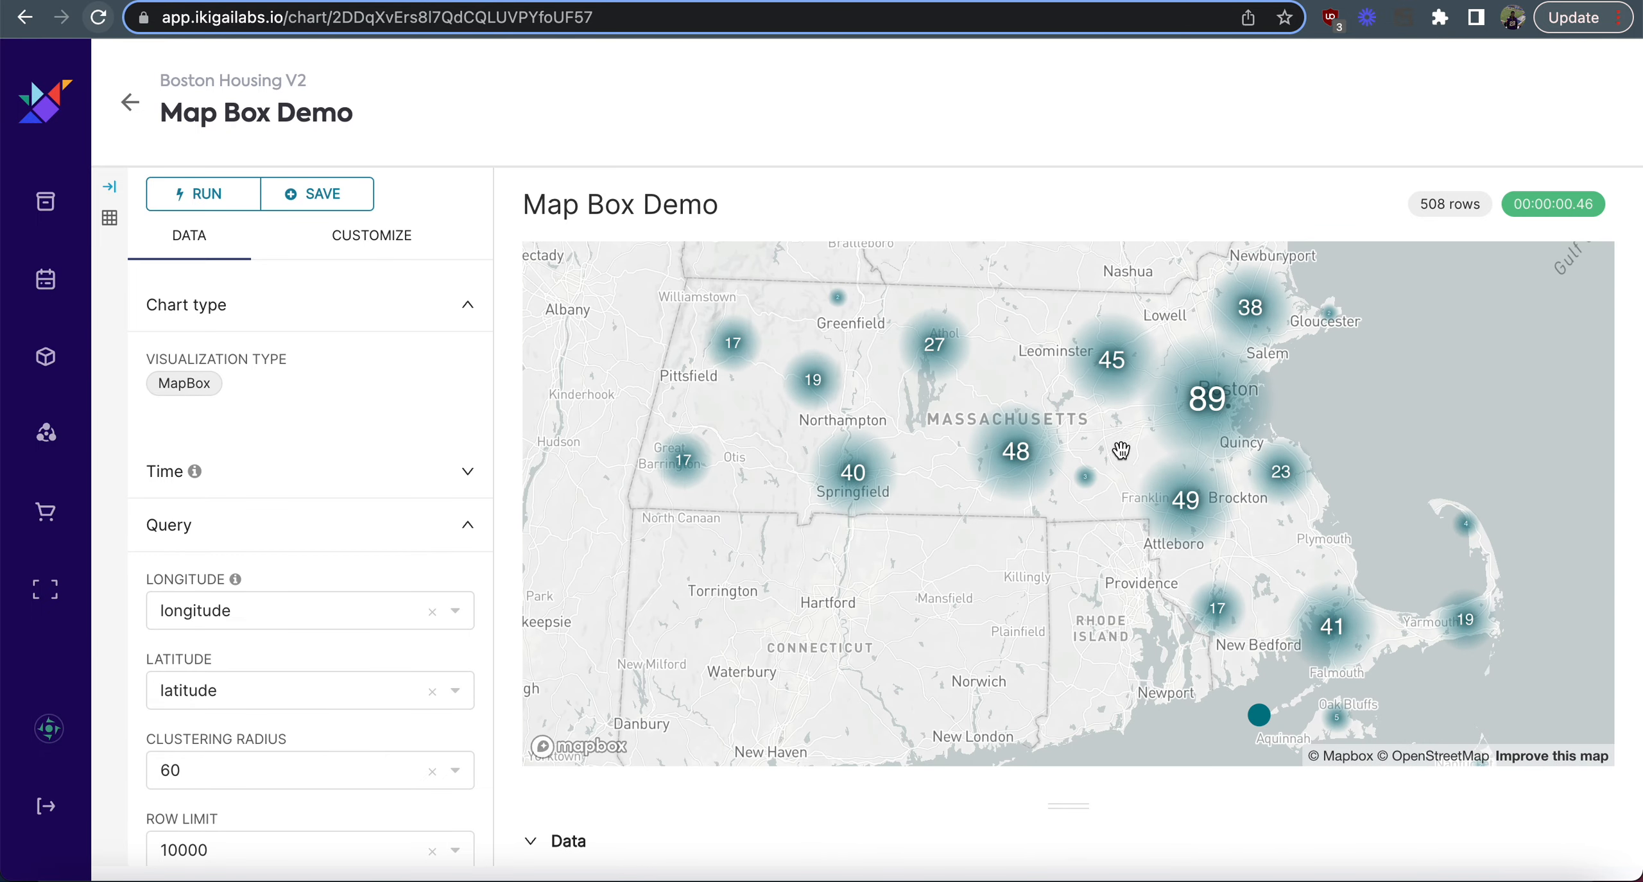
# Set the map's clustering radius to 40 and rerun the query.
pyautogui.scroll(-2, 1018, 423)
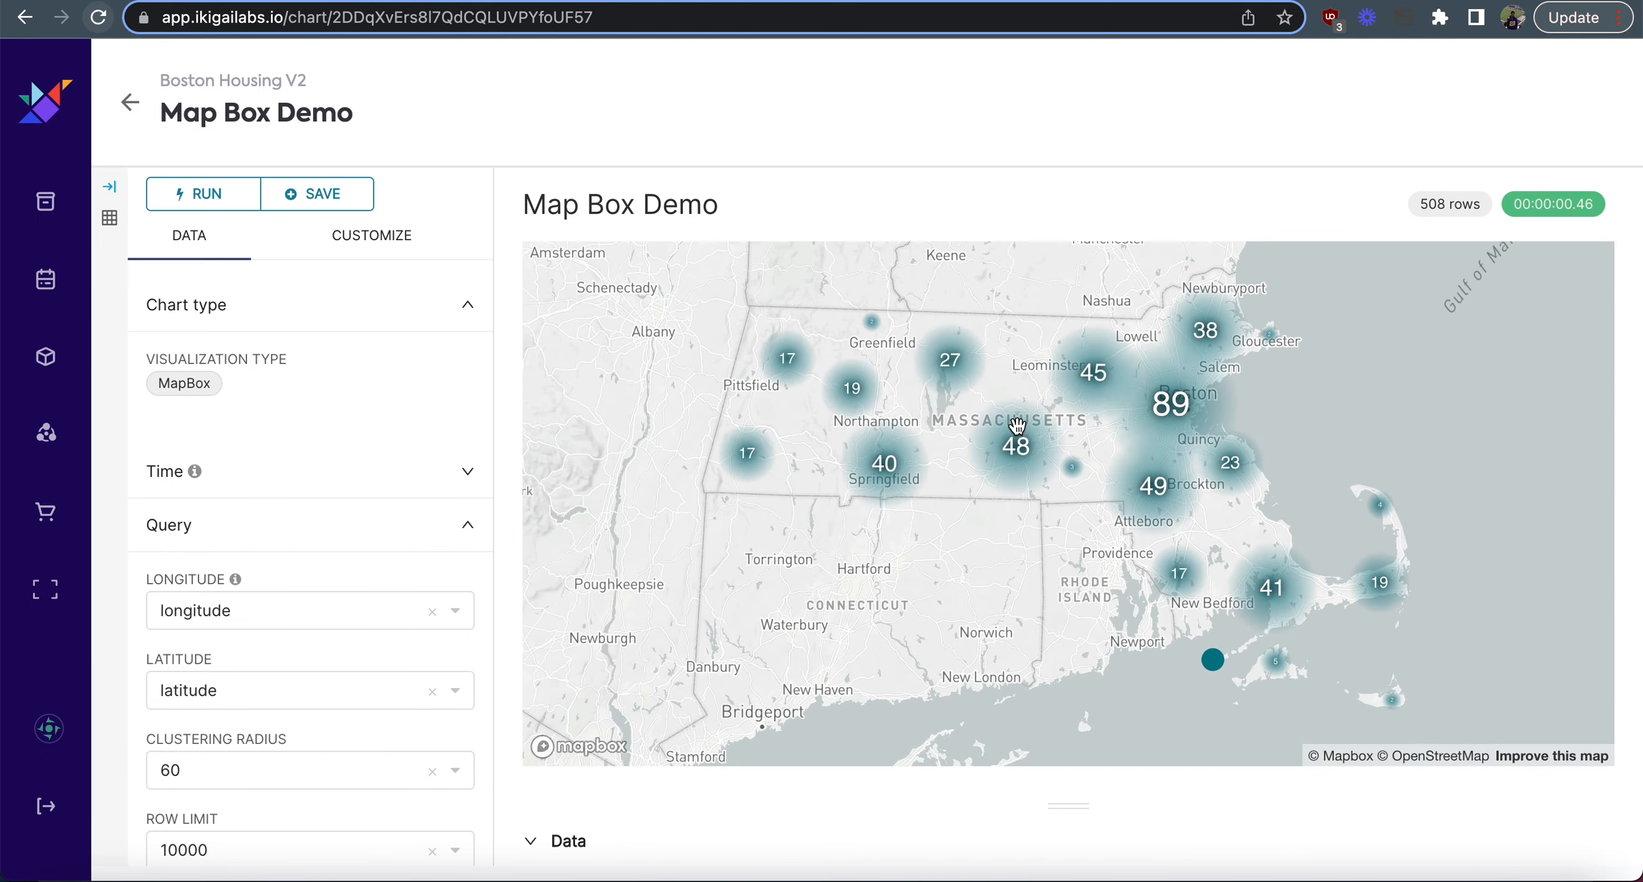
pyautogui.scroll(5, 1017, 425)
pyautogui.scroll(-2, 1017, 426)
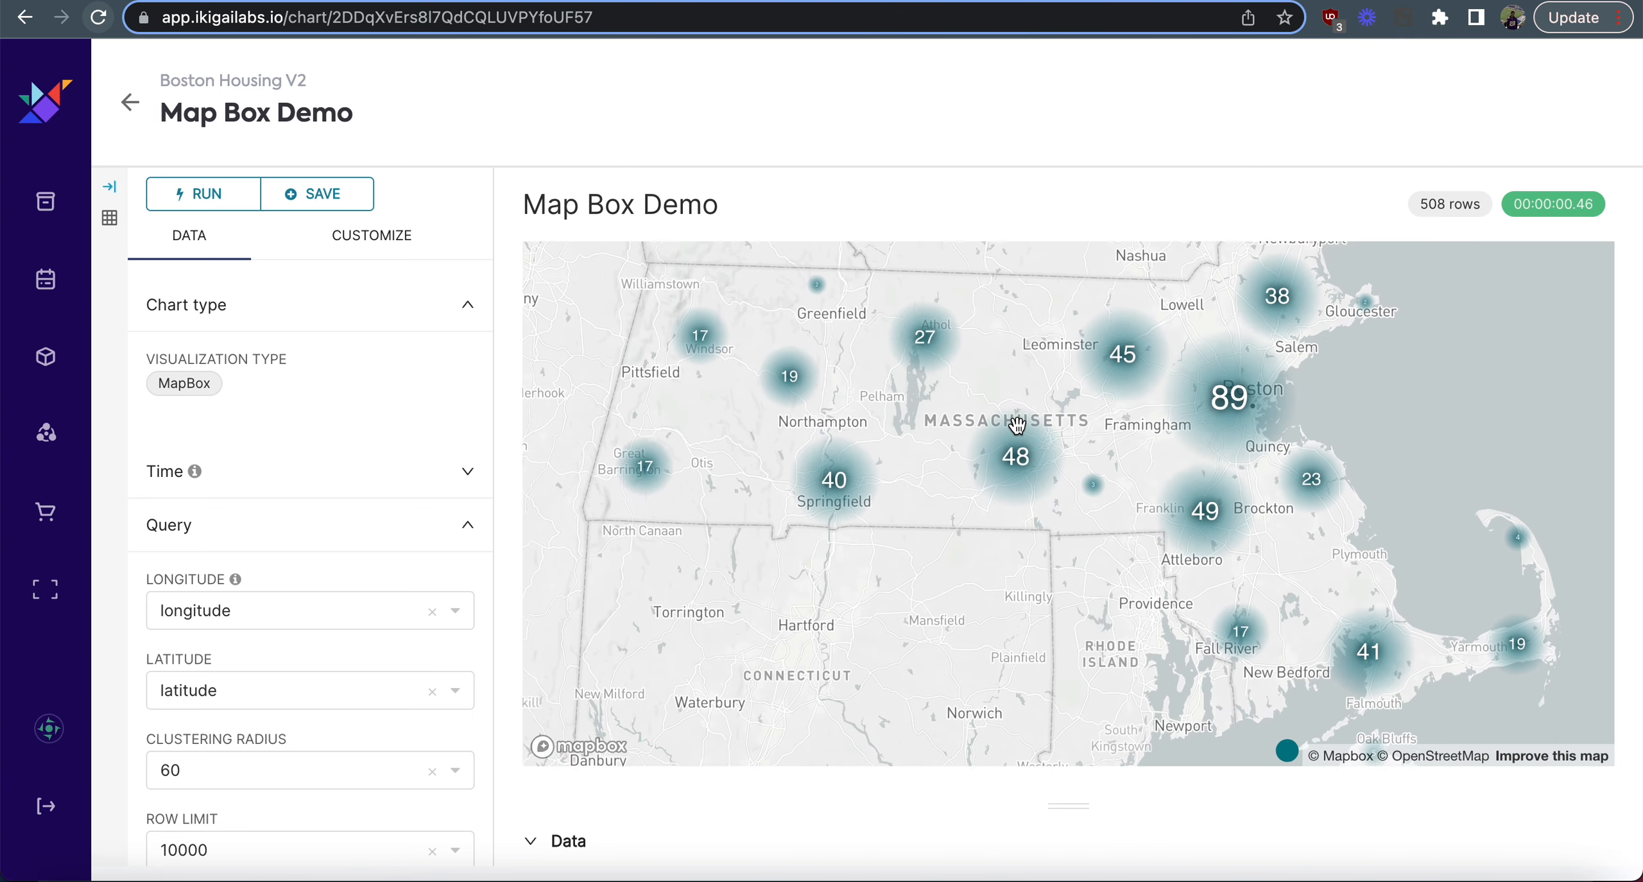
pyautogui.click(230, 768)
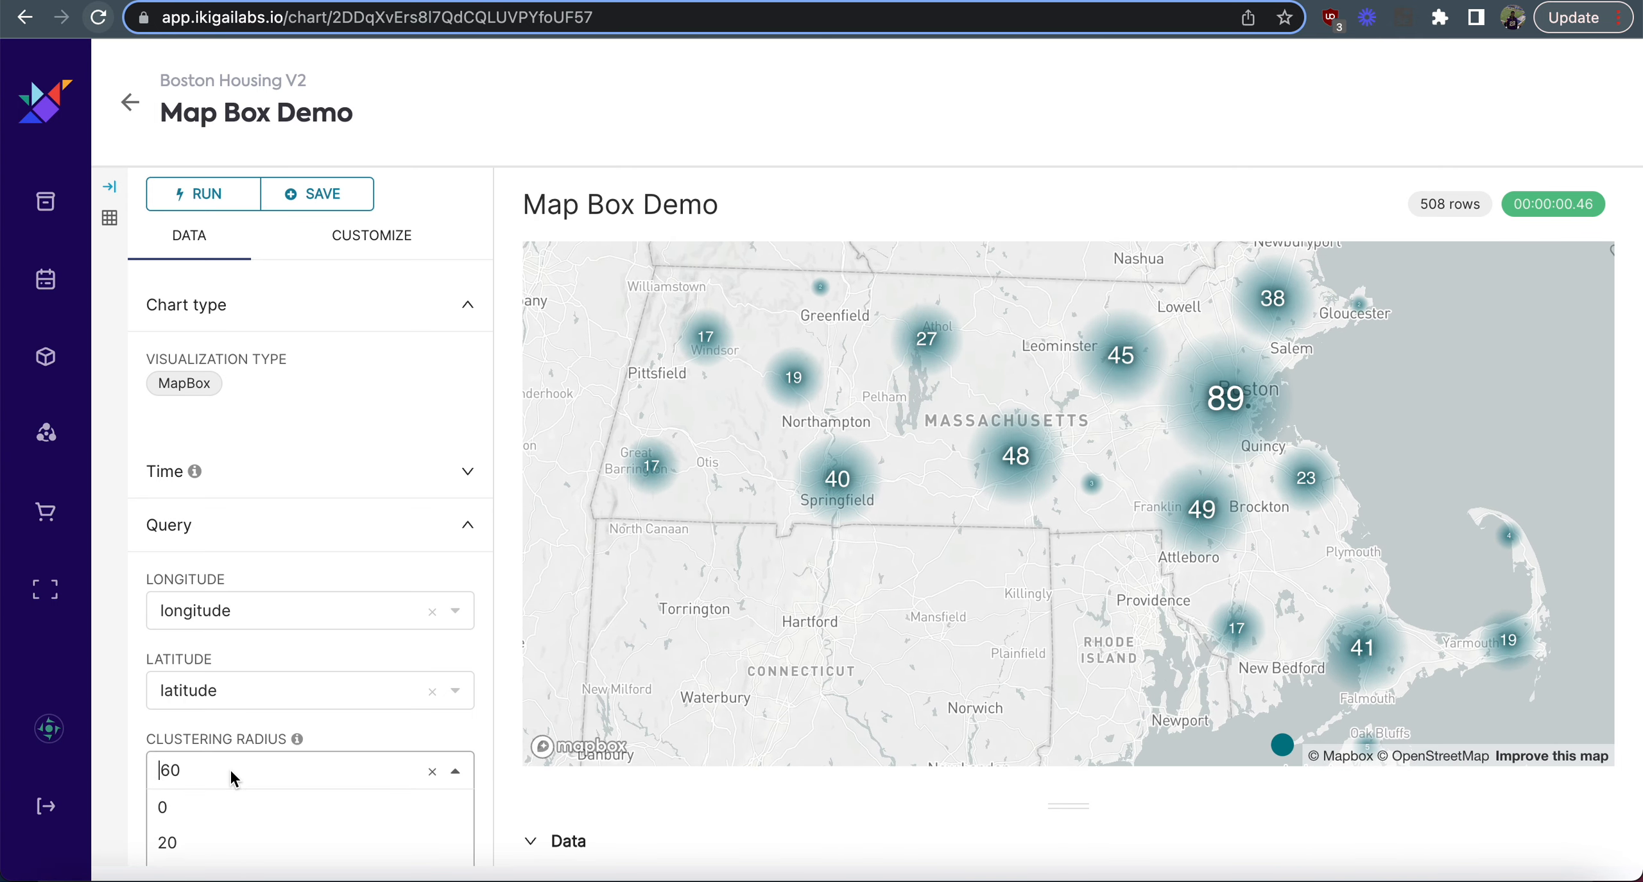
pyautogui.click(230, 767)
pyautogui.click(348, 767)
pyautogui.scroll(-2, 294, 818)
pyautogui.click(295, 817)
pyautogui.click(1100, 502)
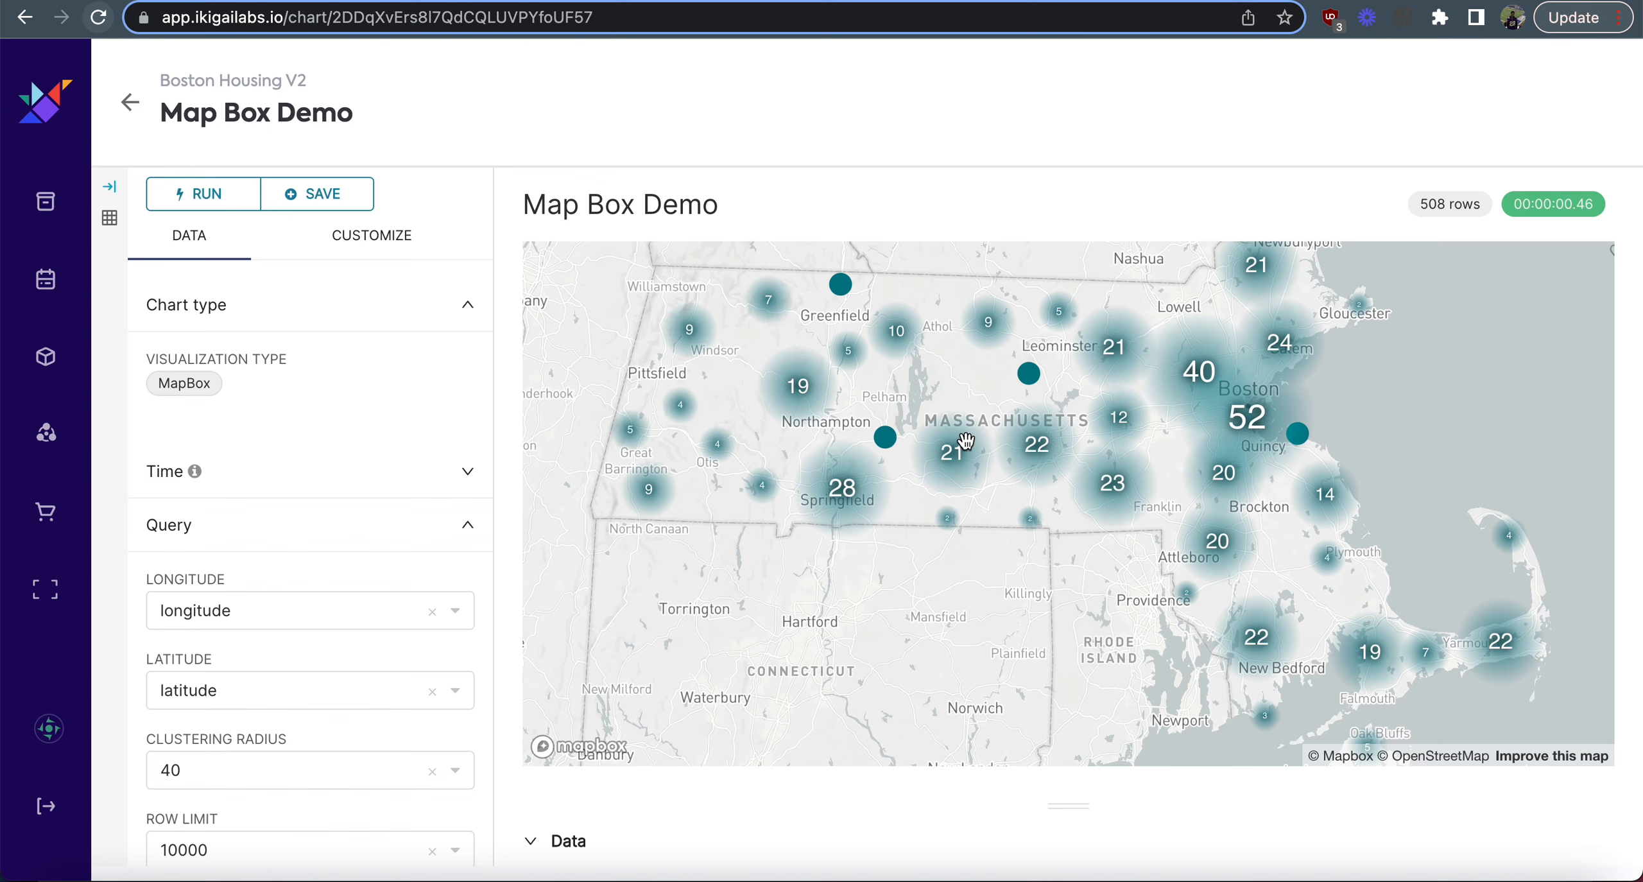
# Try a clustering radius of 20 and rerun the query.
pyautogui.click(322, 763)
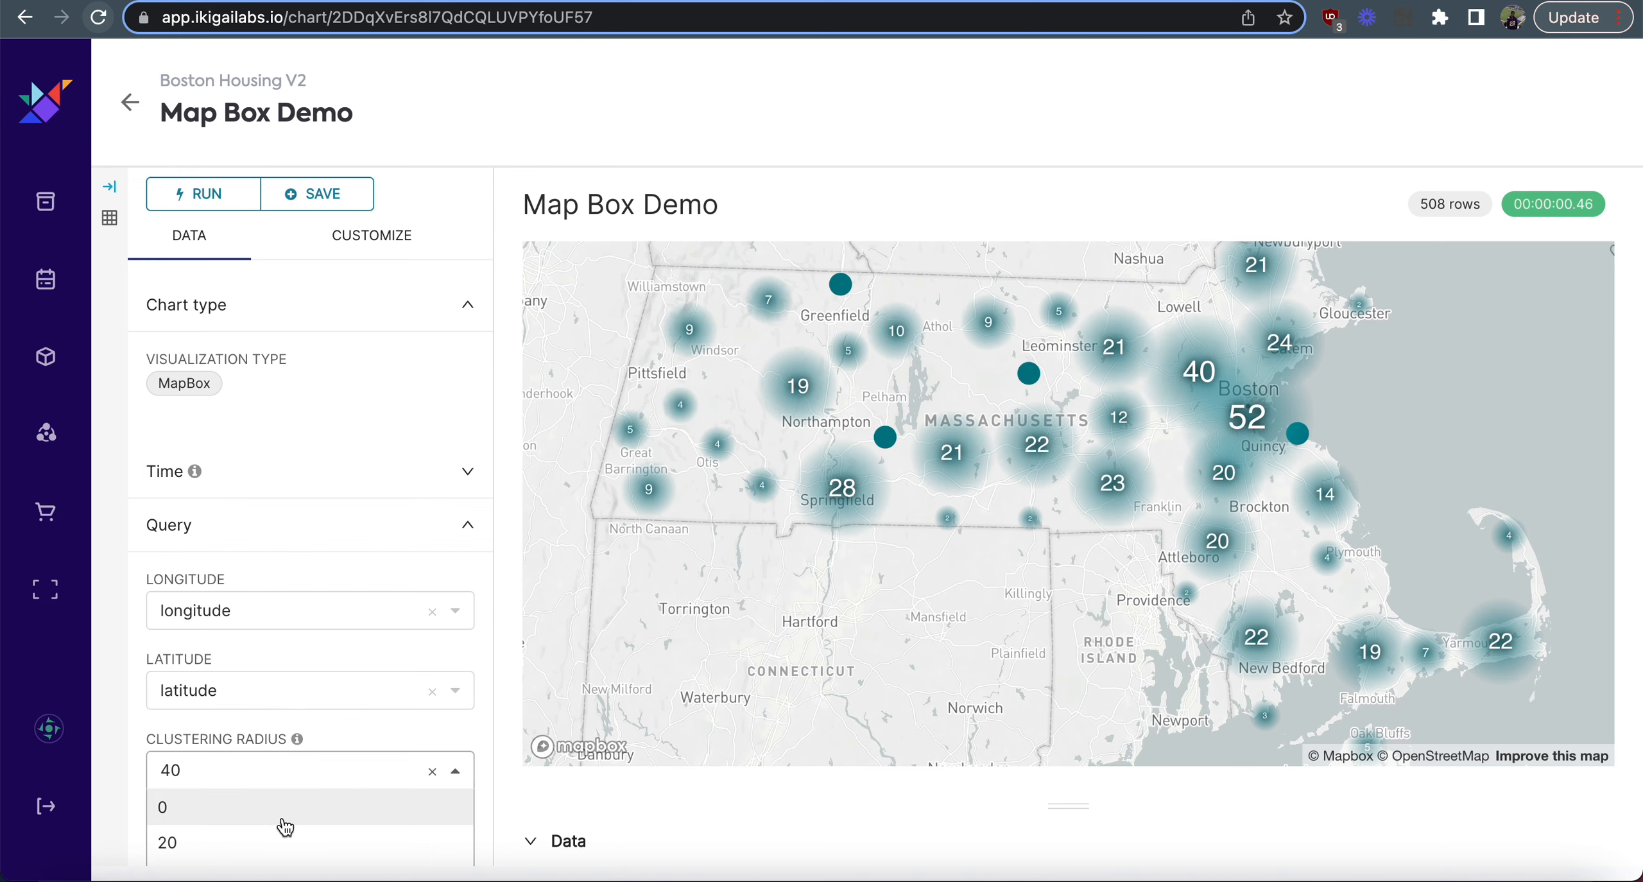
pyautogui.click(275, 841)
pyautogui.click(1064, 507)
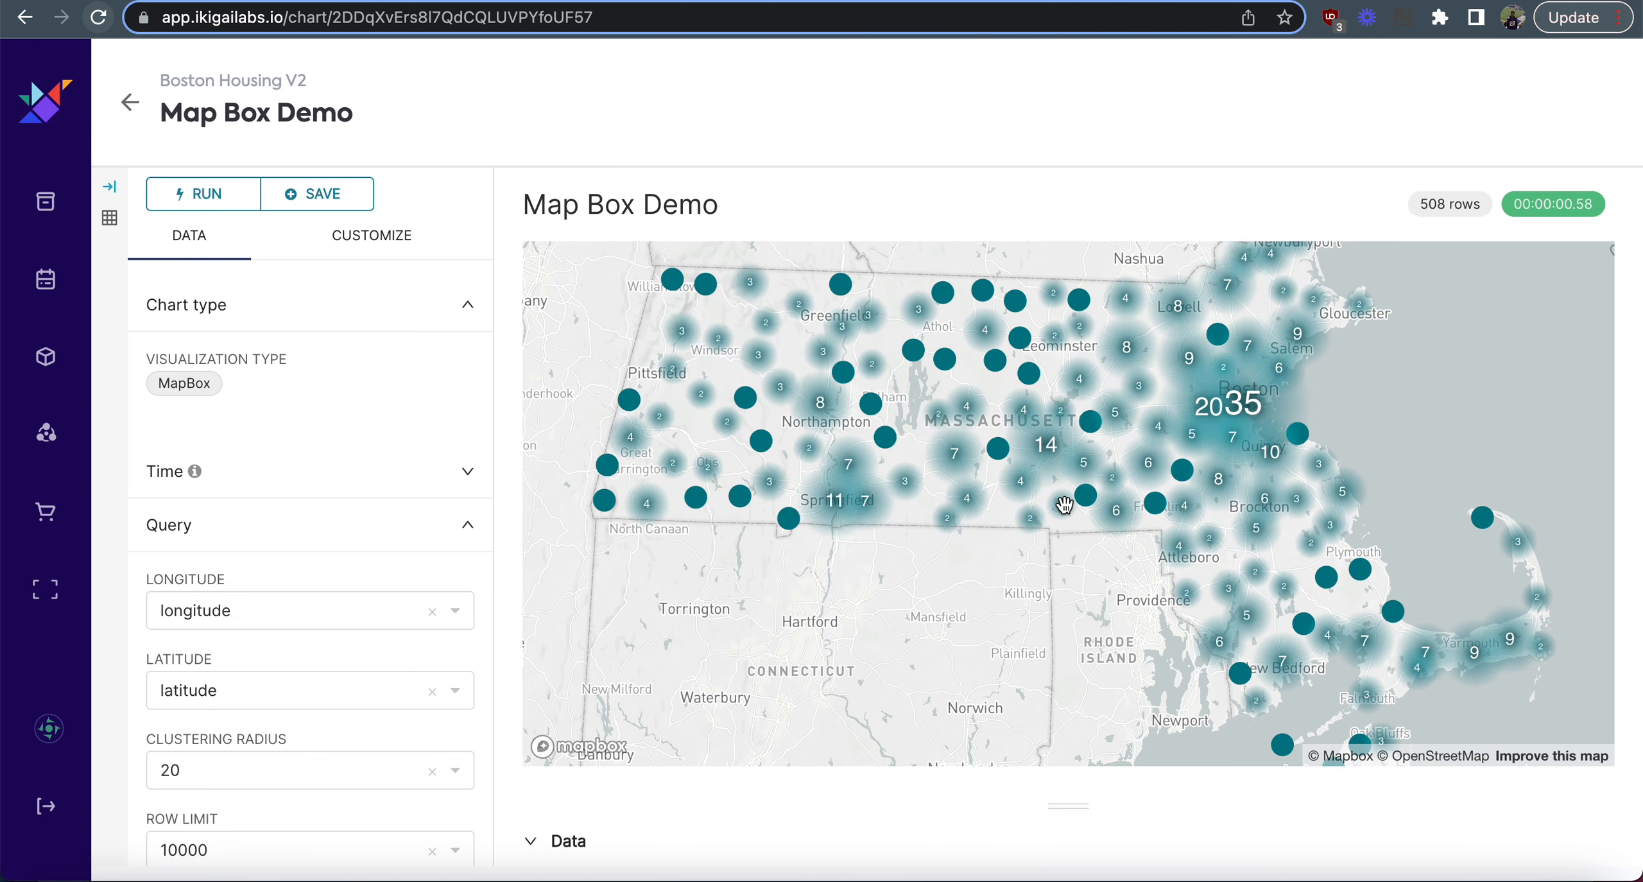
# Return the clustering radius to 40 and update the map.
pyautogui.click(372, 771)
pyautogui.scroll(-2, 295, 828)
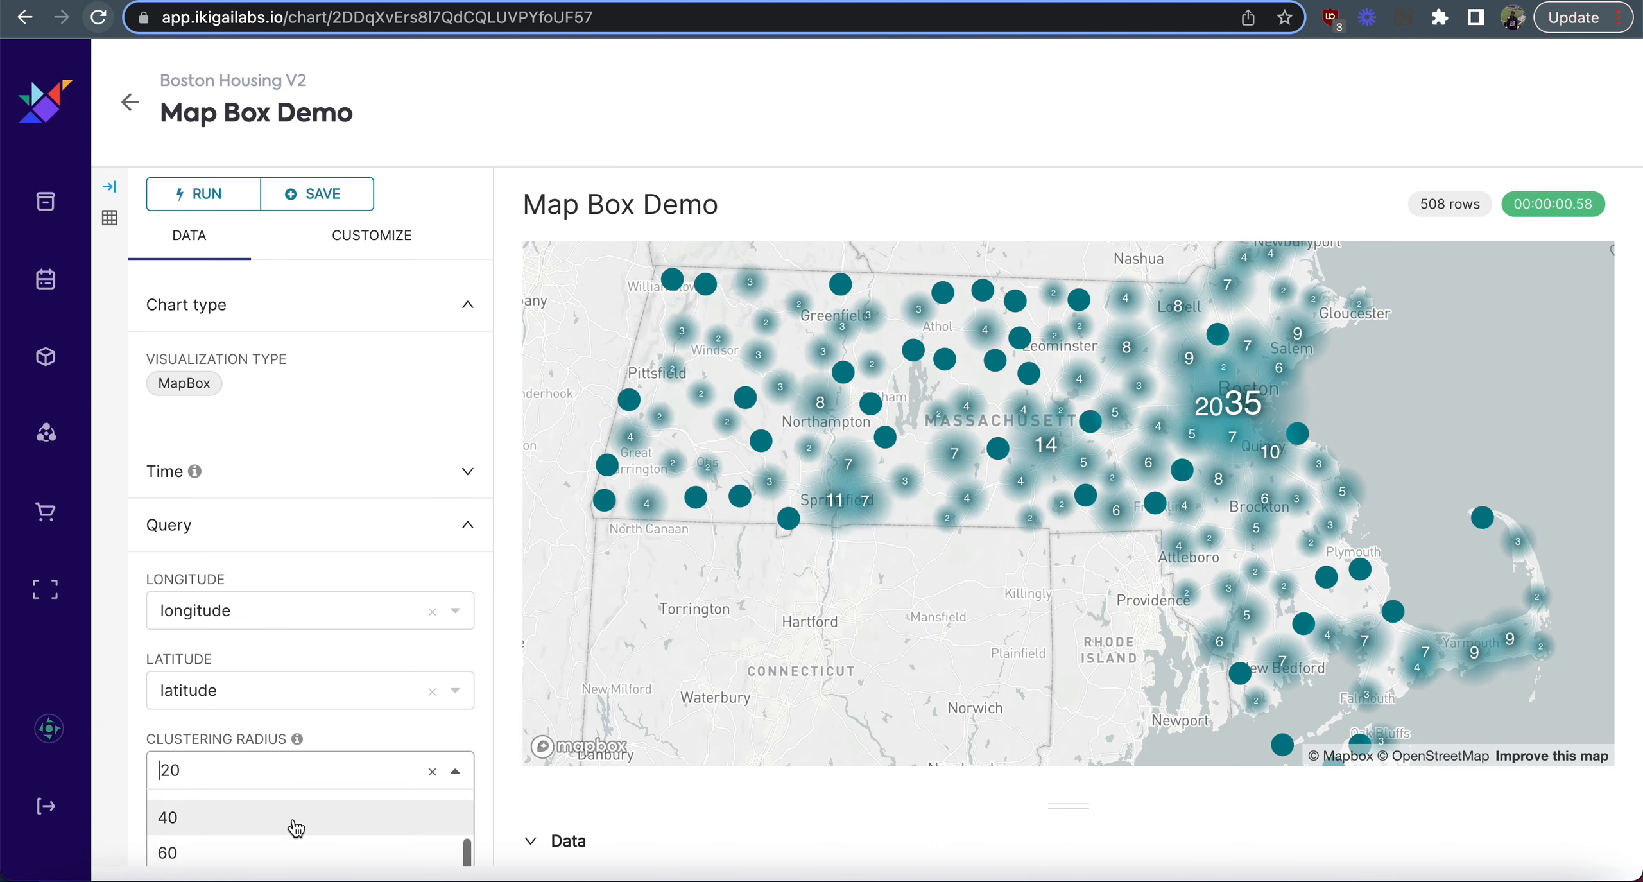
pyautogui.click(295, 828)
pyautogui.click(1064, 502)
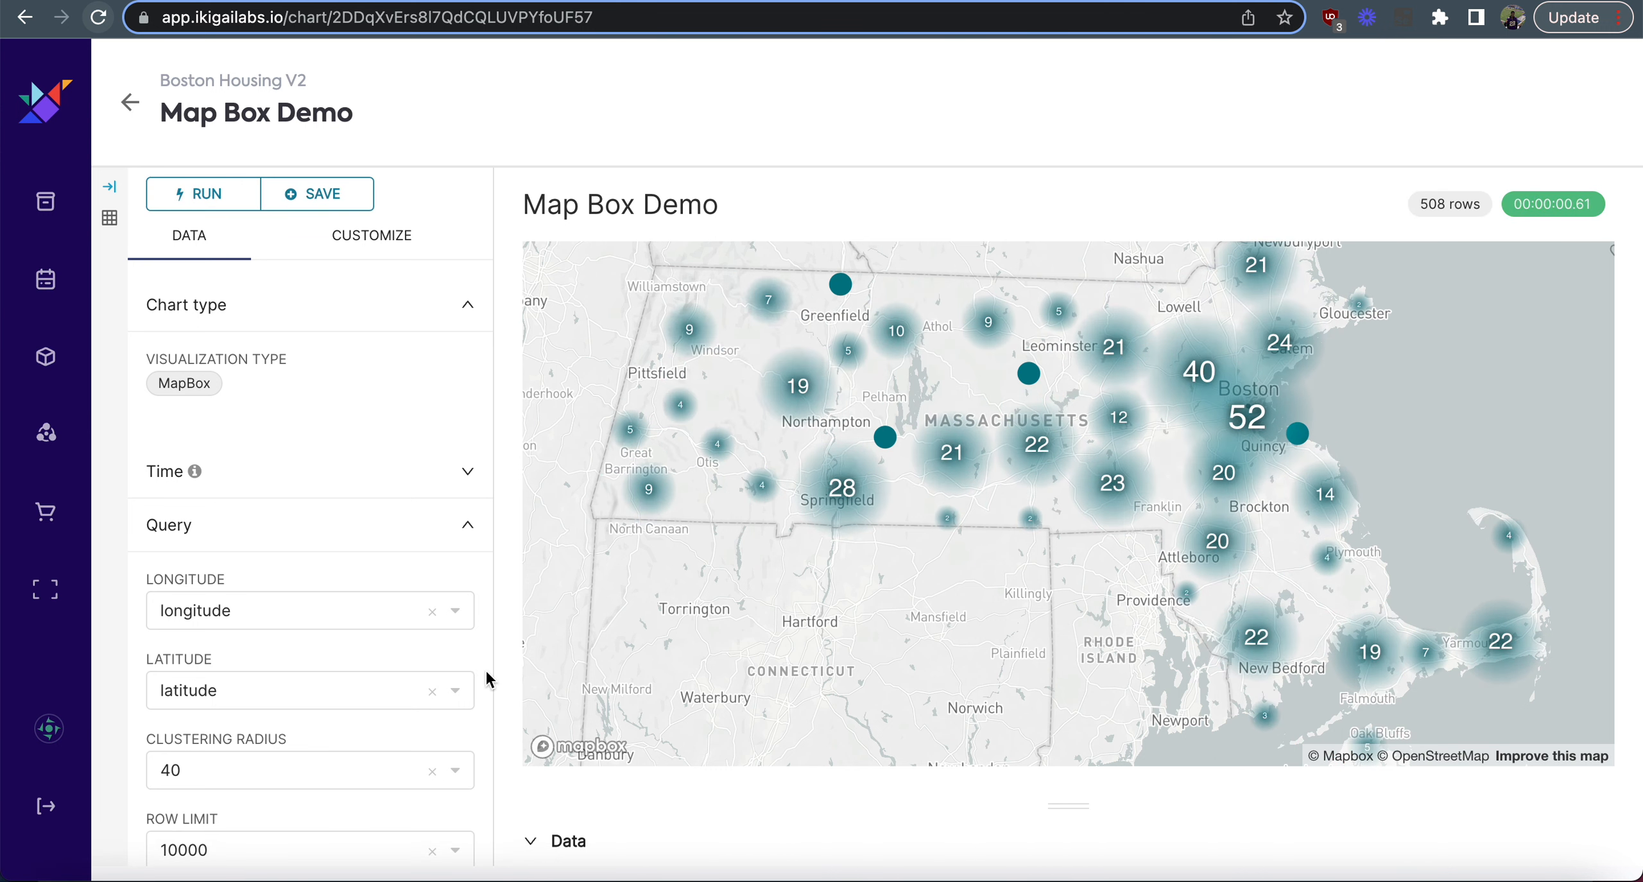
# Label the map's points and clusters with the average_listing_price column.
pyautogui.scroll(-1, 489, 679)
pyautogui.moveTo(1333, 549)
pyautogui.mouseDown()
pyautogui.moveTo(1265, 414)
pyautogui.moveTo(1350, 568)
pyautogui.mouseUp()
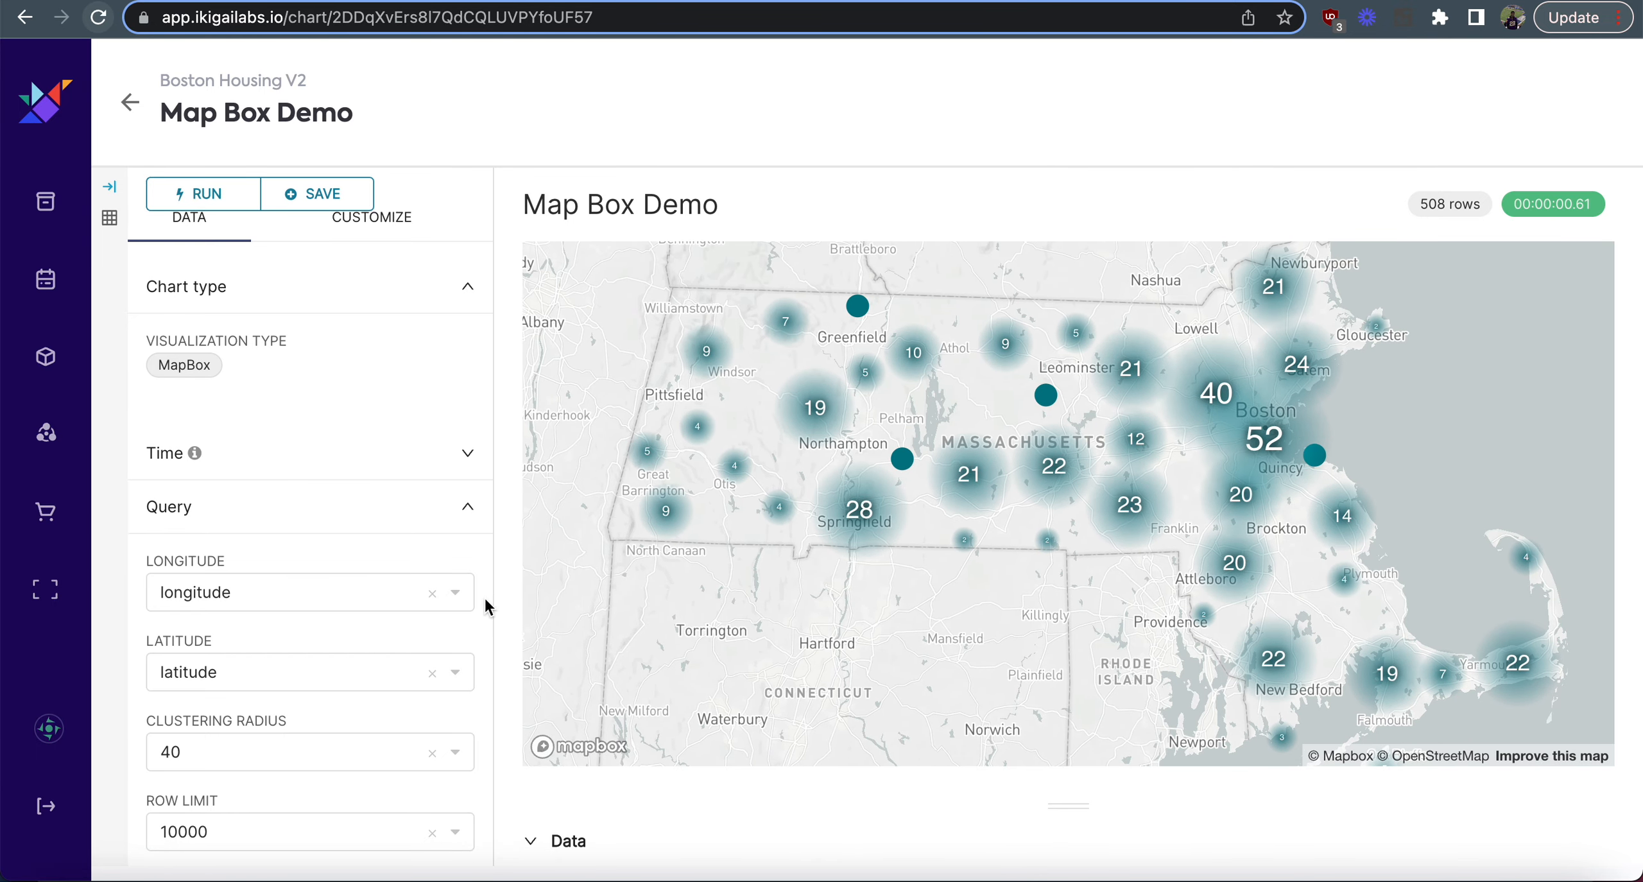
pyautogui.scroll(-10, 461, 568)
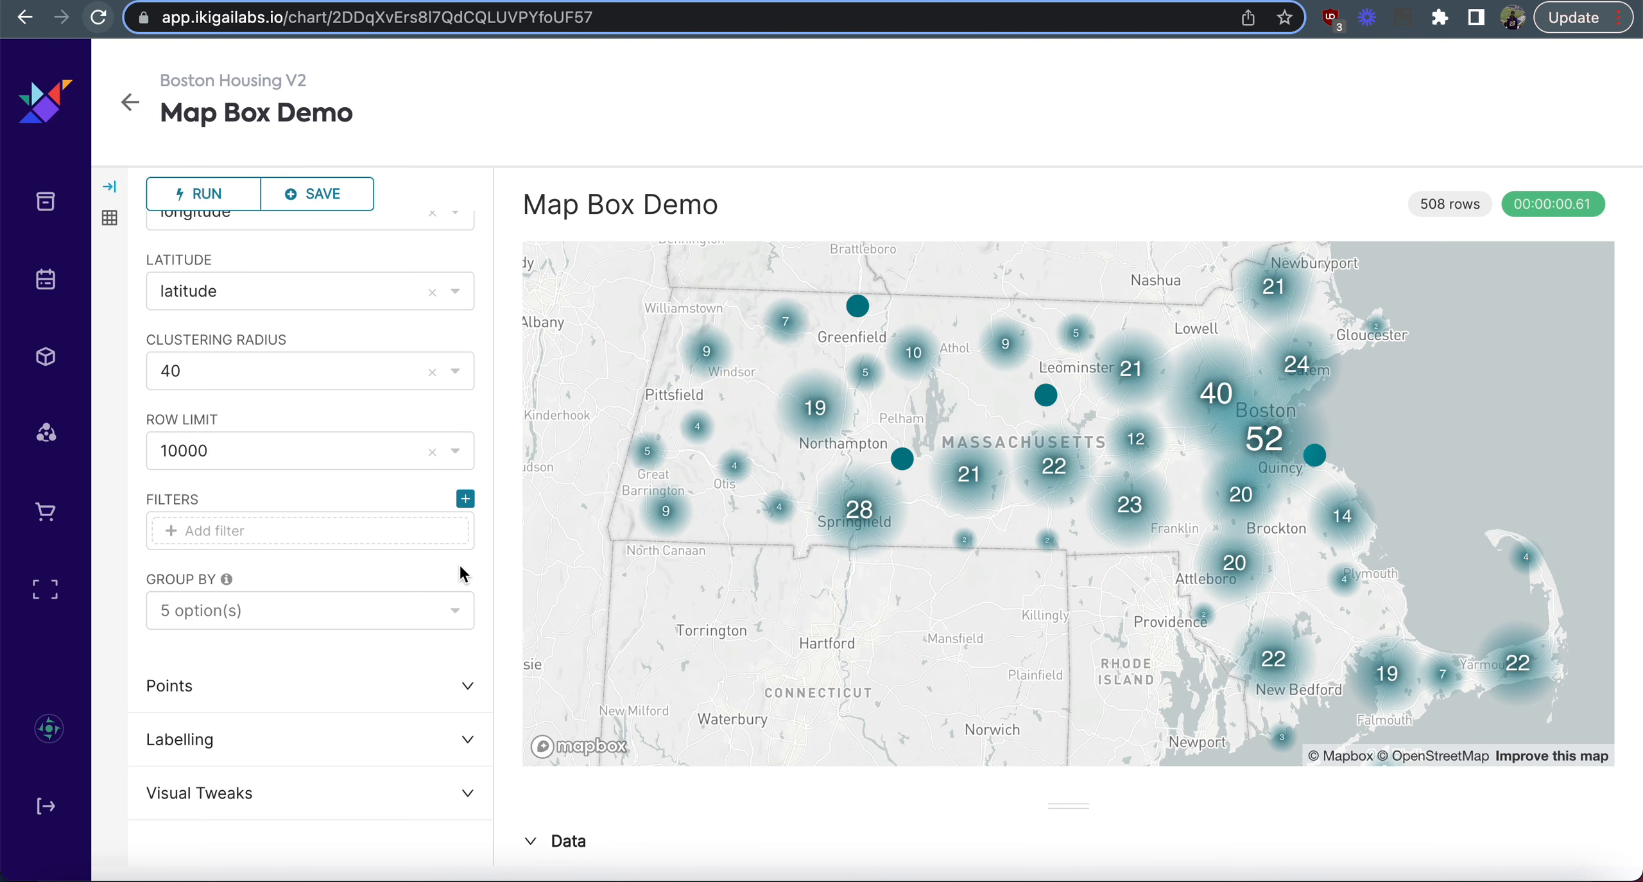
pyautogui.click(431, 750)
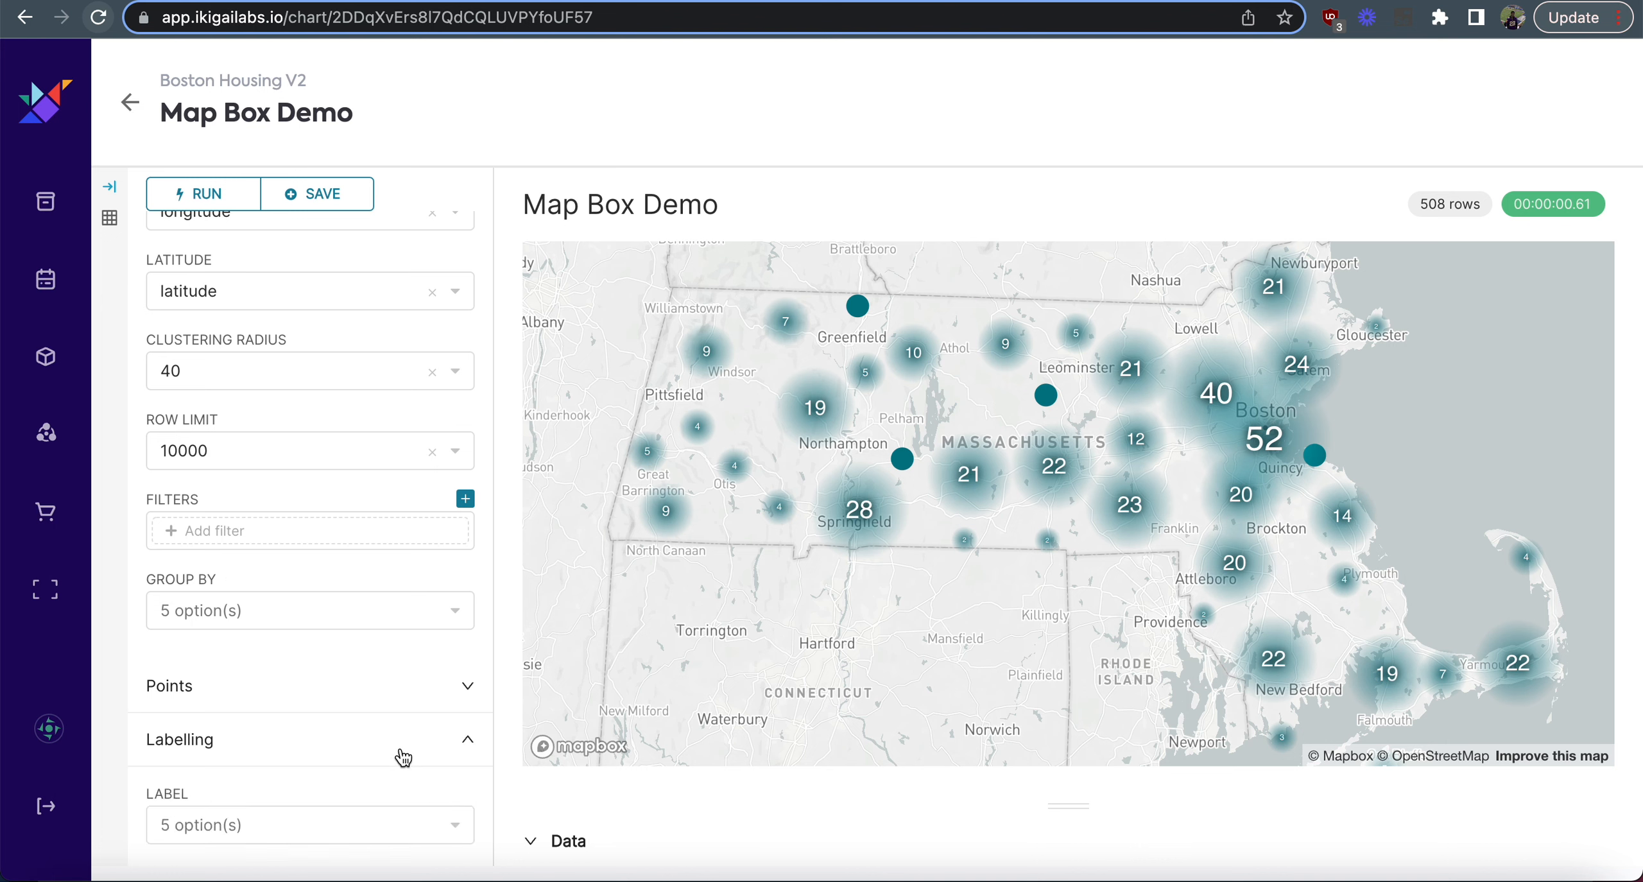
pyautogui.scroll(-5, 403, 758)
pyautogui.click(393, 641)
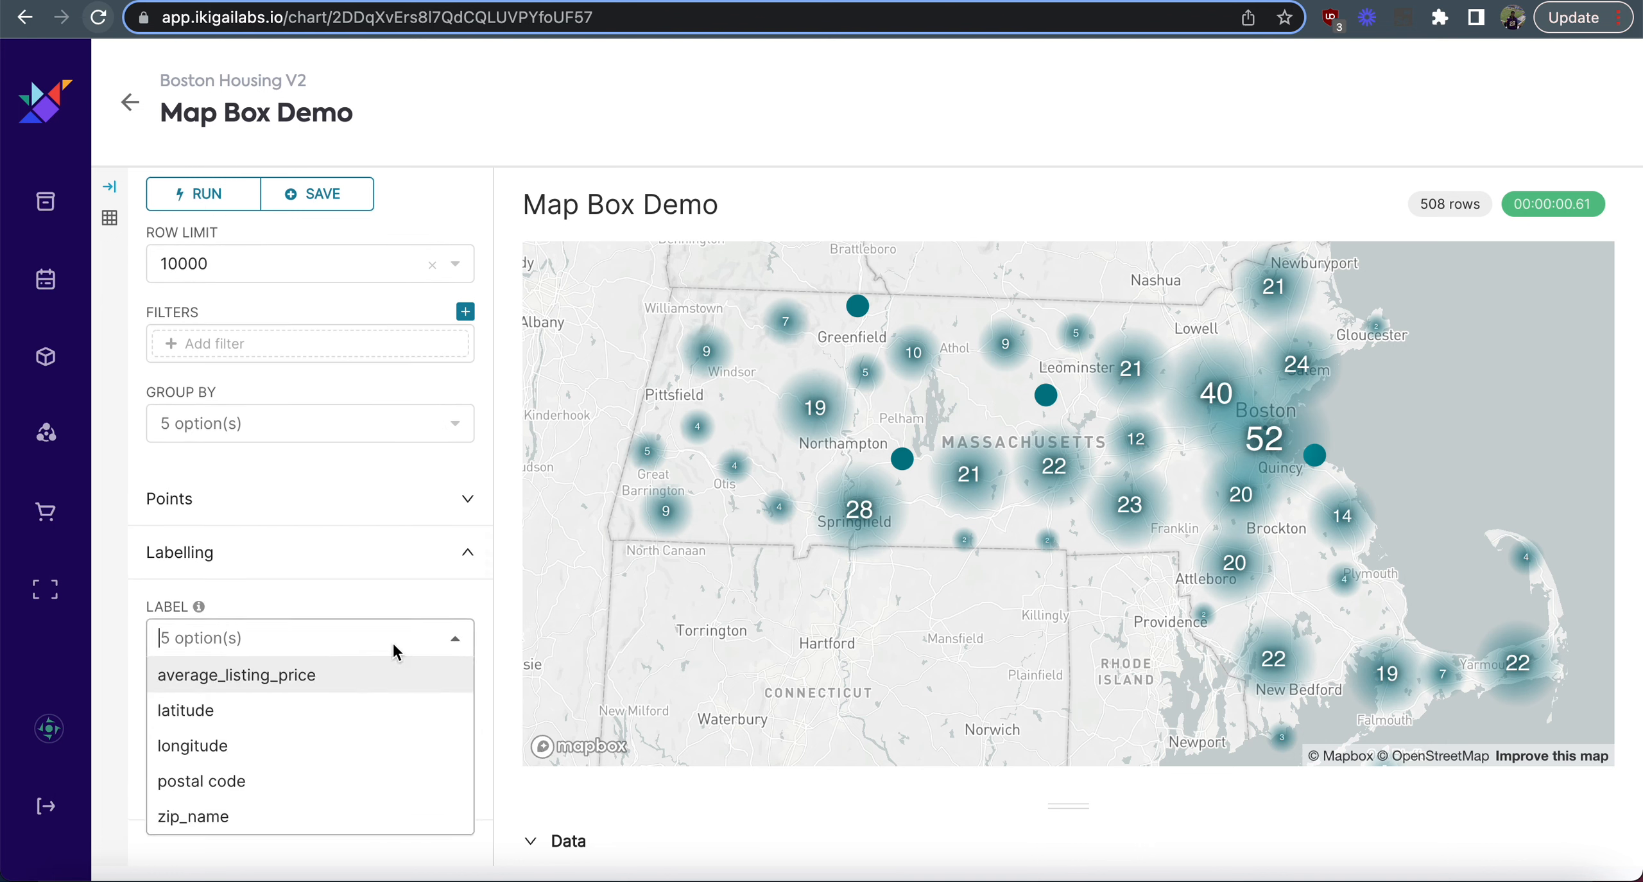
pyautogui.click(353, 673)
# Set the cluster label aggregator to mean and rerun the query.
pyautogui.click(309, 750)
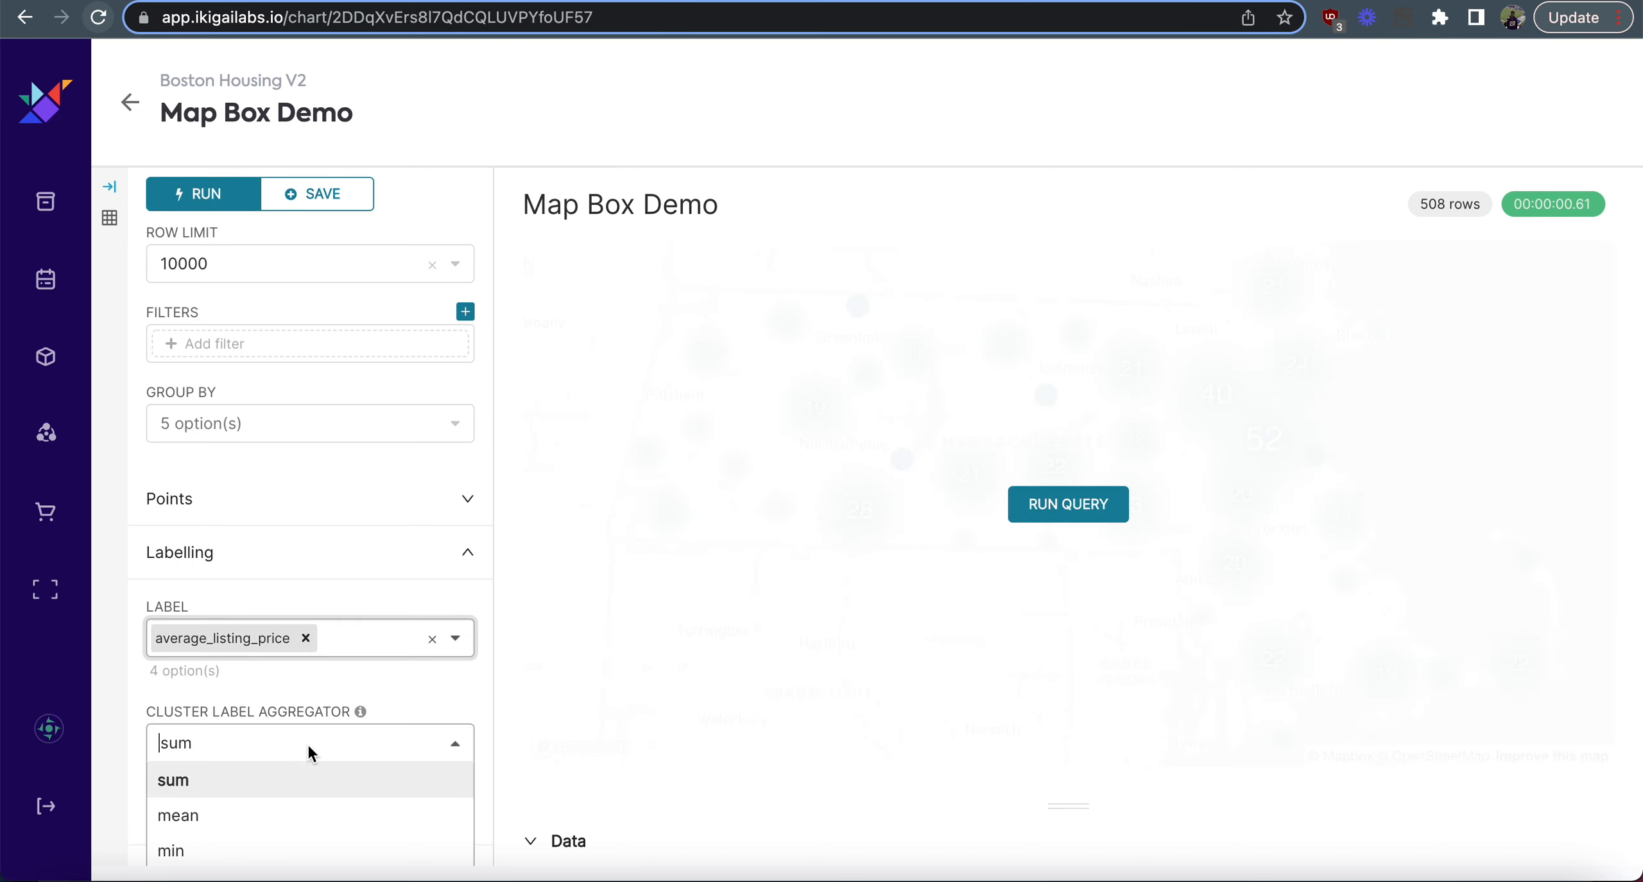
pyautogui.scroll(-4, 306, 748)
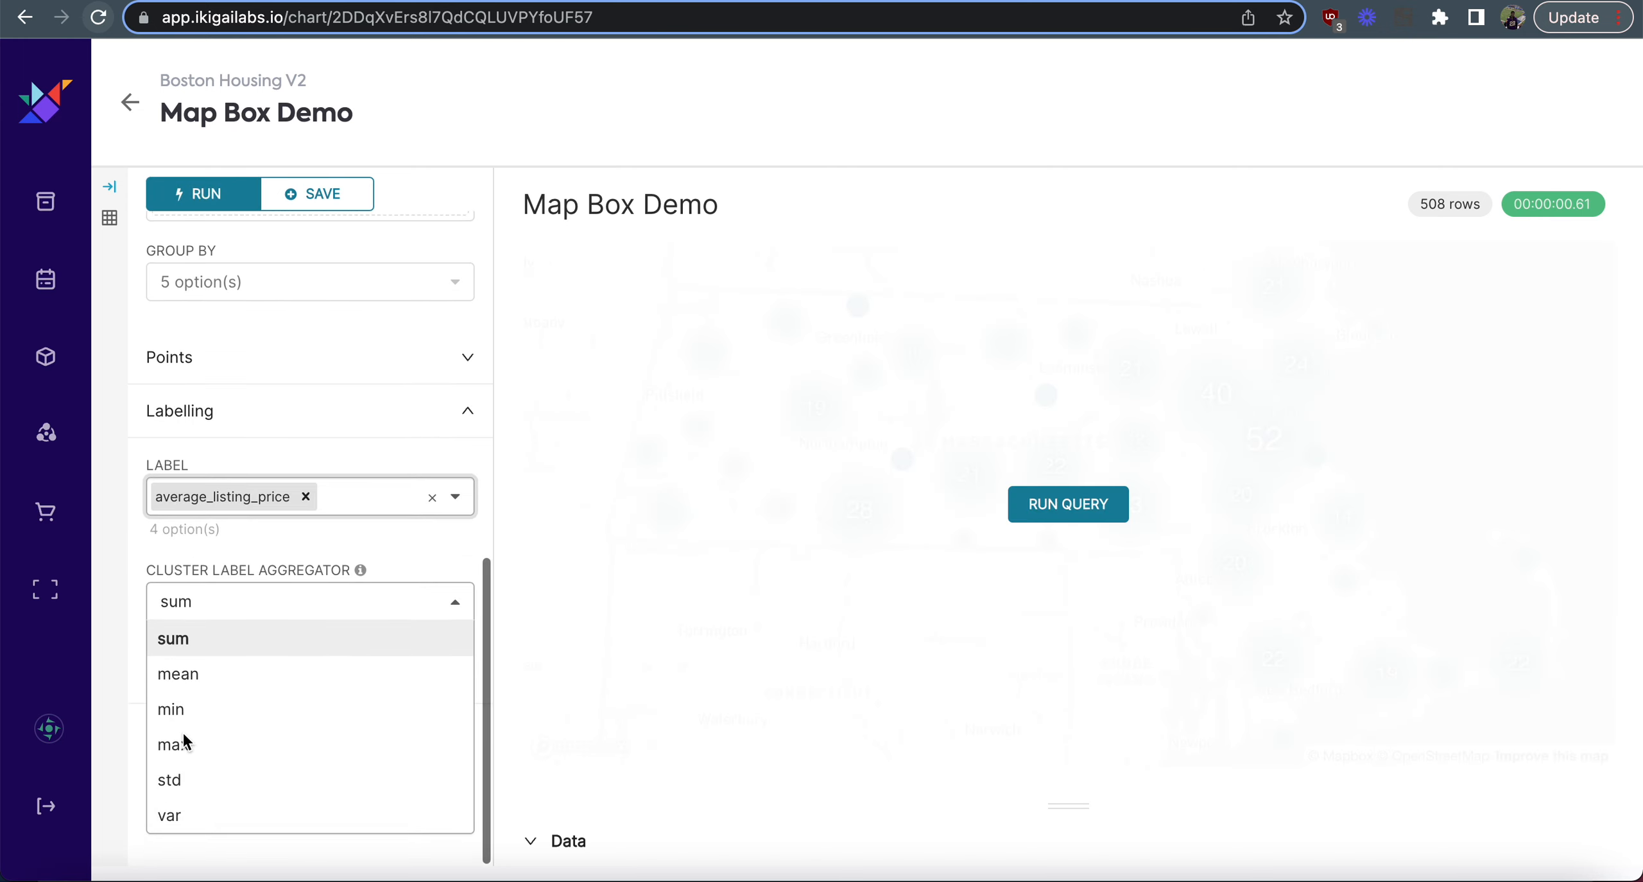
pyautogui.click(218, 692)
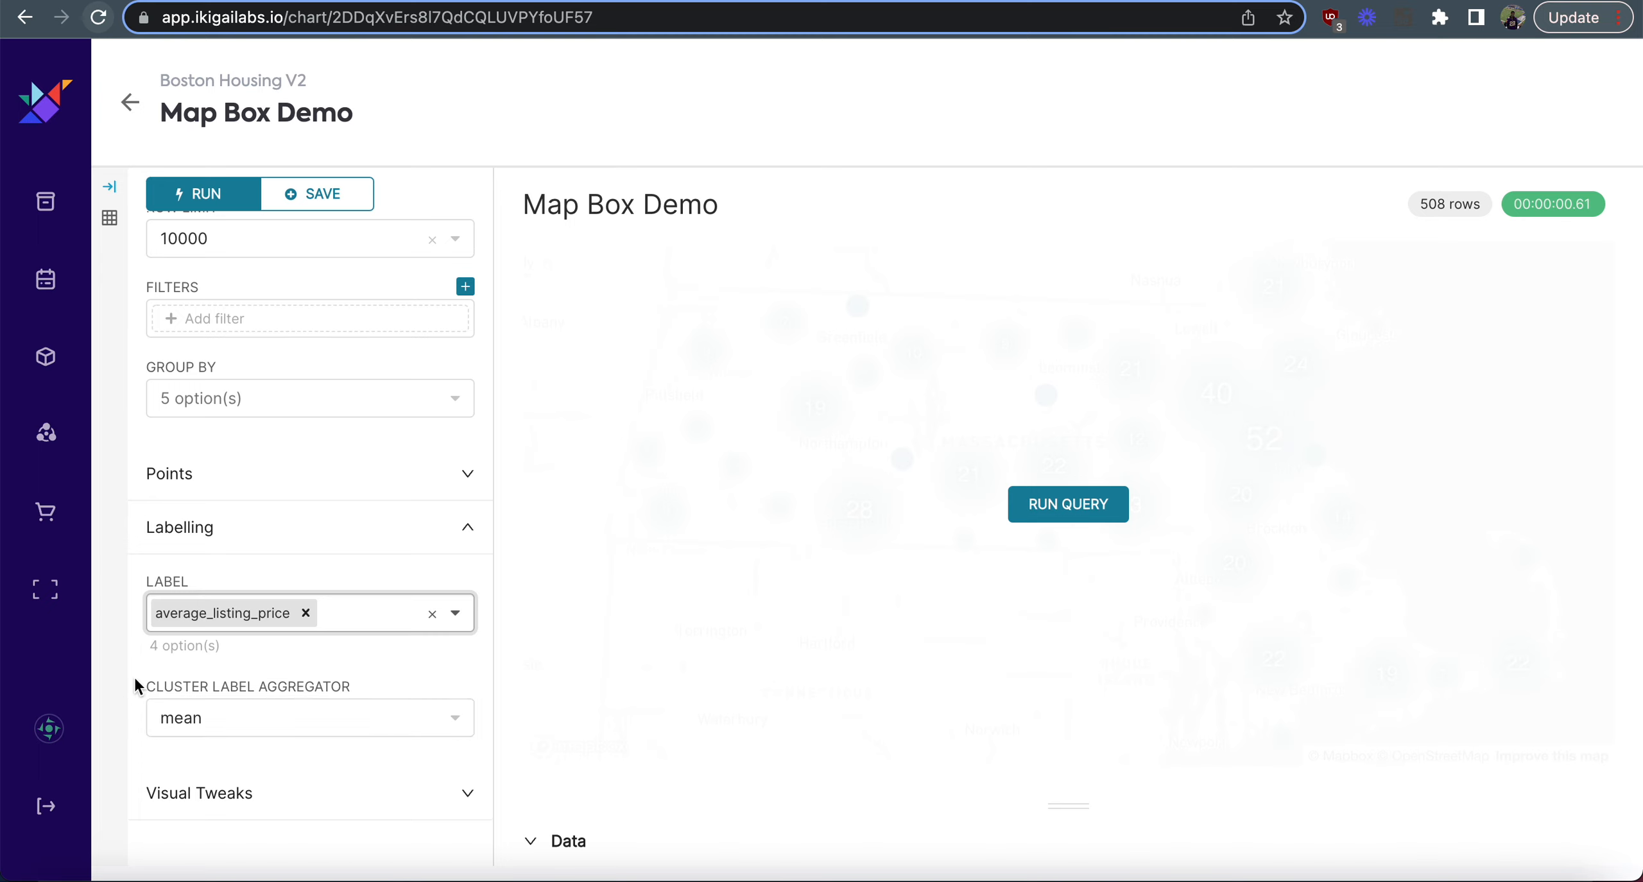
pyautogui.click(1080, 507)
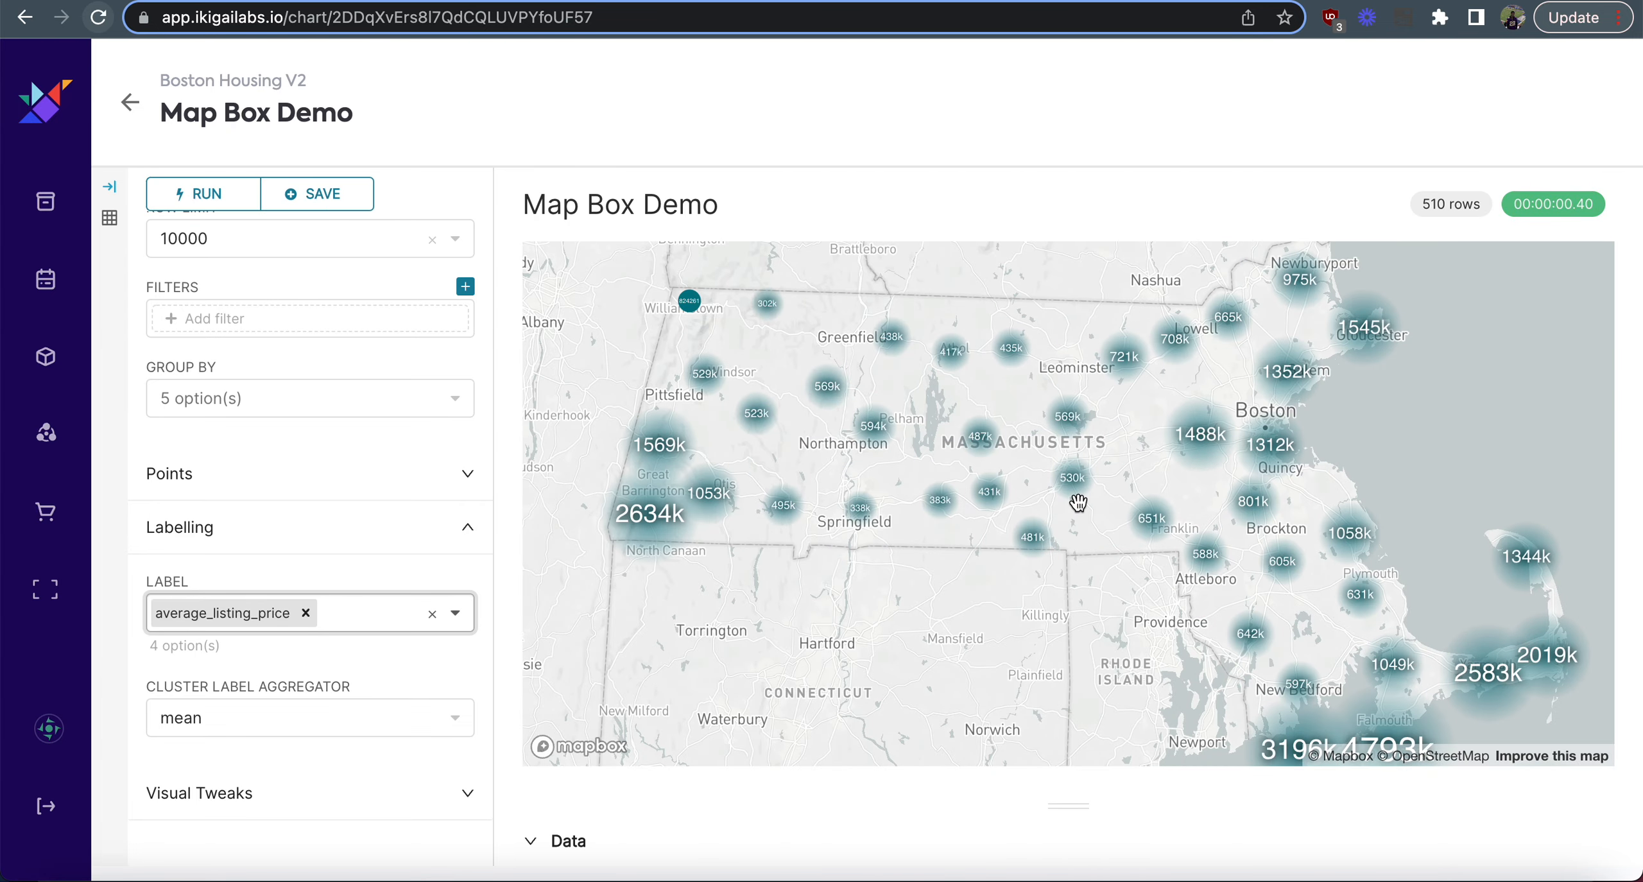
# Examine the mean average_listing_price labels of clusters and single points across Massachusetts, including the coastal islands, at several zoom levels.
pyautogui.scroll(-3, 1083, 481)
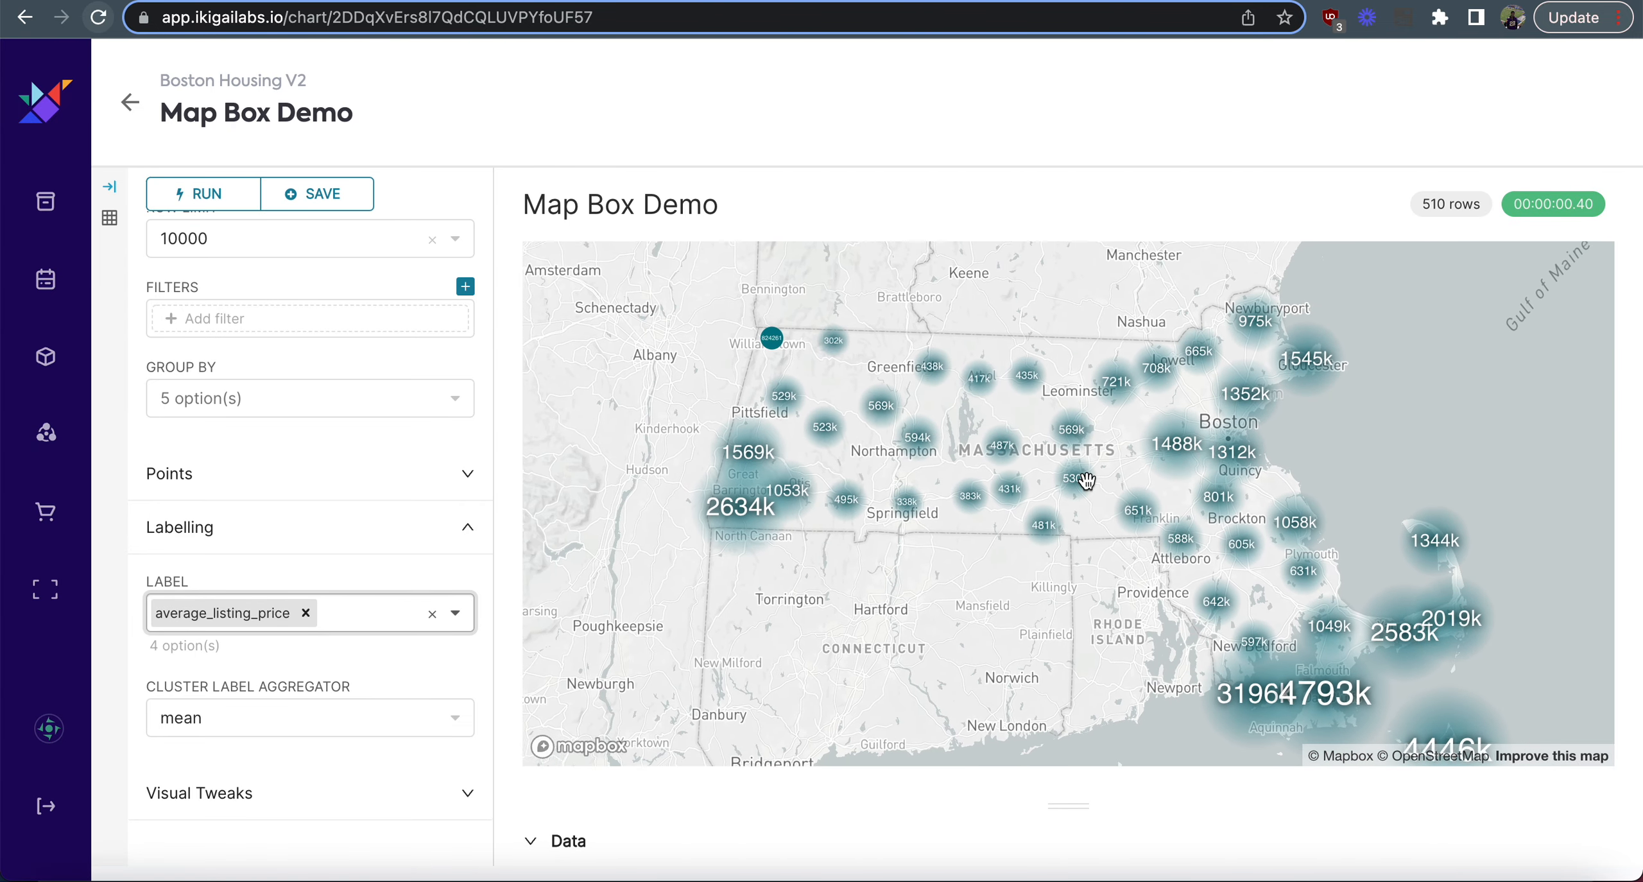
pyautogui.scroll(-2, 1085, 481)
pyautogui.click(1378, 453)
pyautogui.moveTo(1379, 453); pyautogui.dragTo(1325, 393)
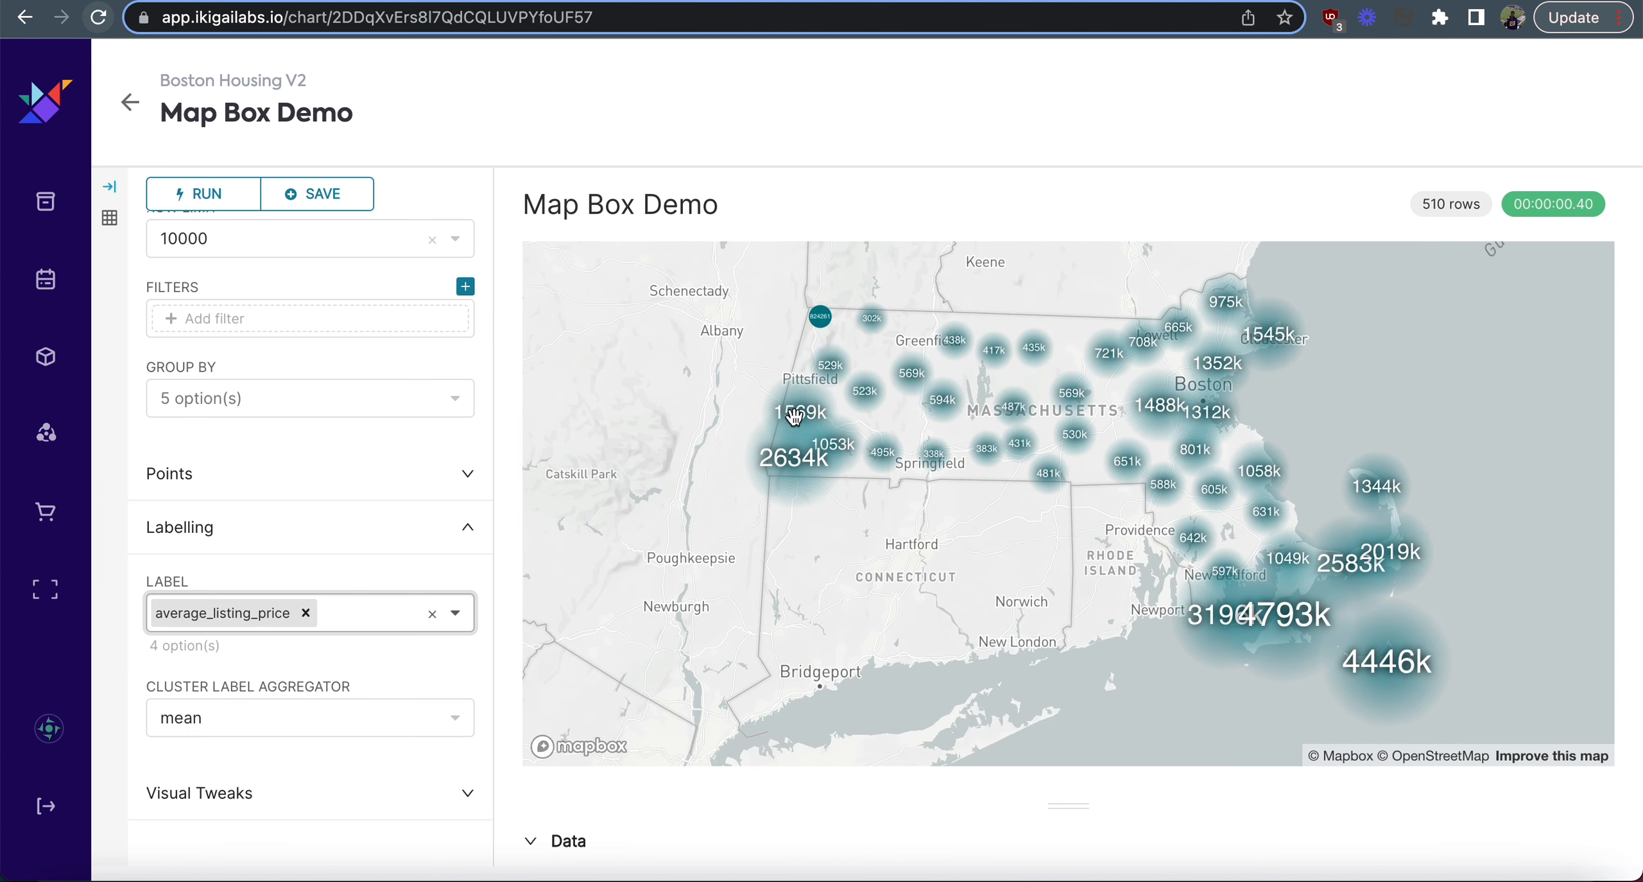
pyautogui.scroll(3, 863, 410)
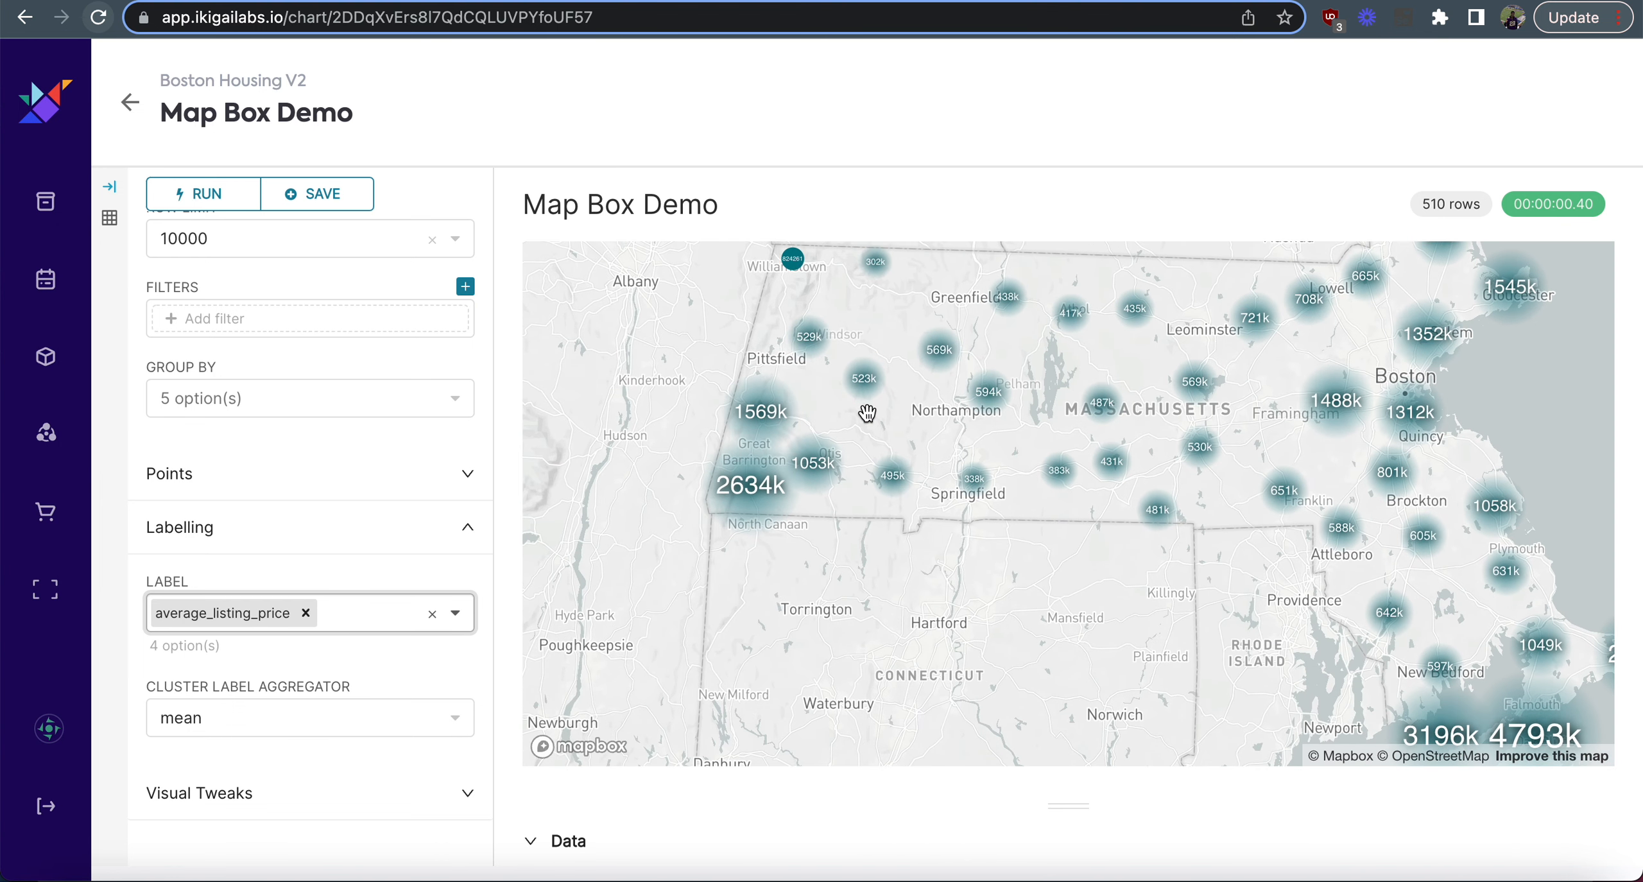
pyautogui.scroll(3, 867, 413)
pyautogui.scroll(3, 867, 413)
pyautogui.scroll(2, 962, 395)
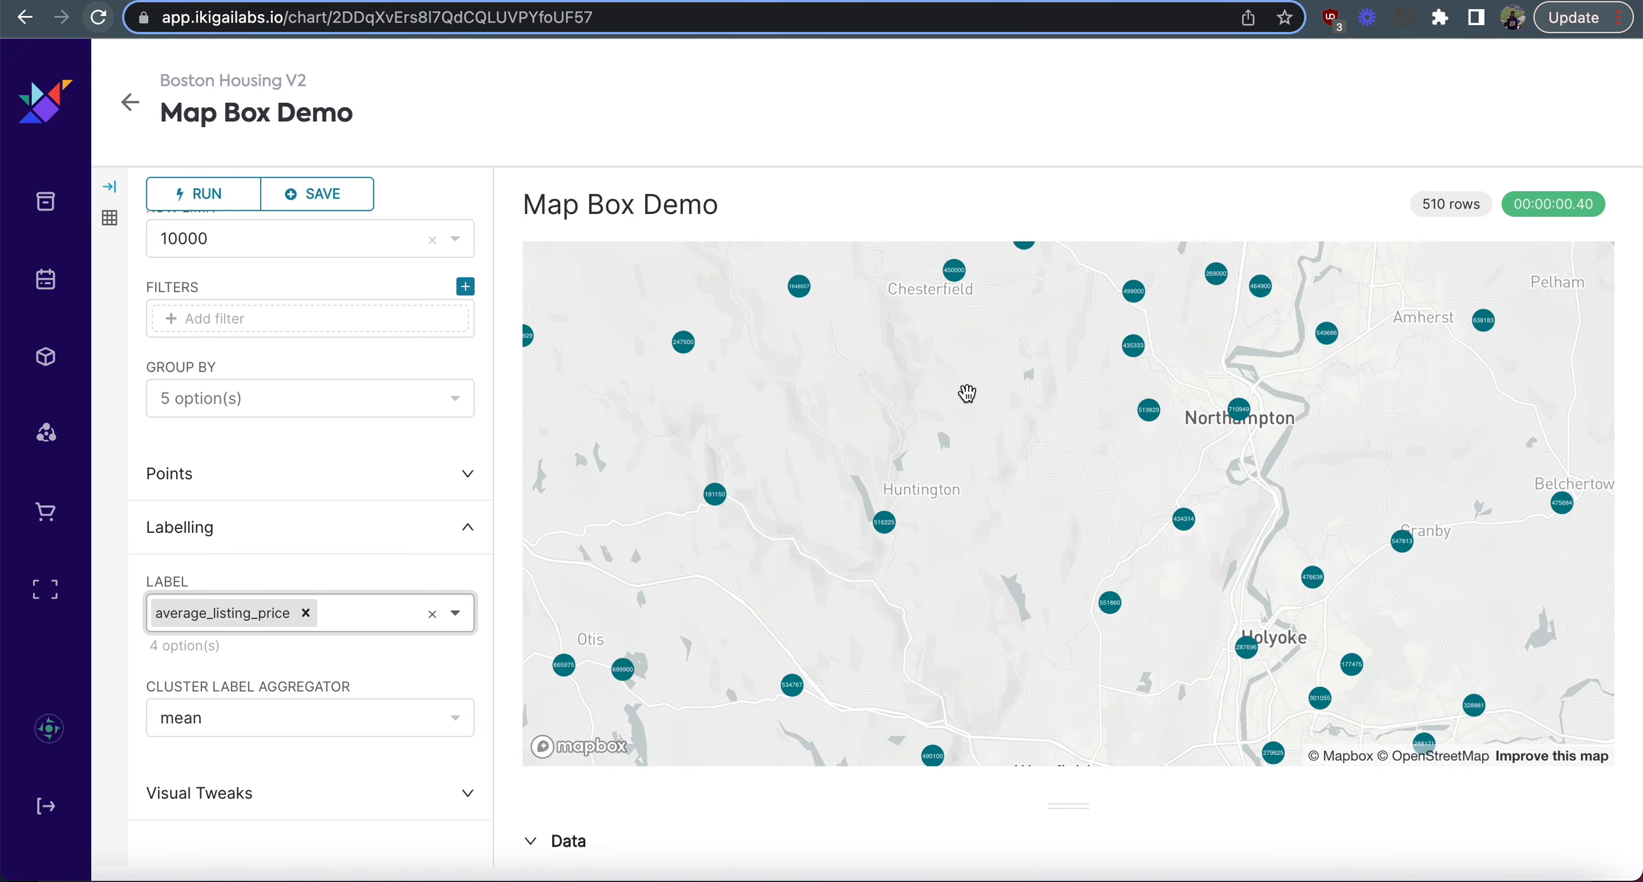
pyautogui.scroll(3, 857, 525)
pyautogui.scroll(-10, 857, 525)
pyautogui.moveTo(1397, 488); pyautogui.dragTo(1269, 444)
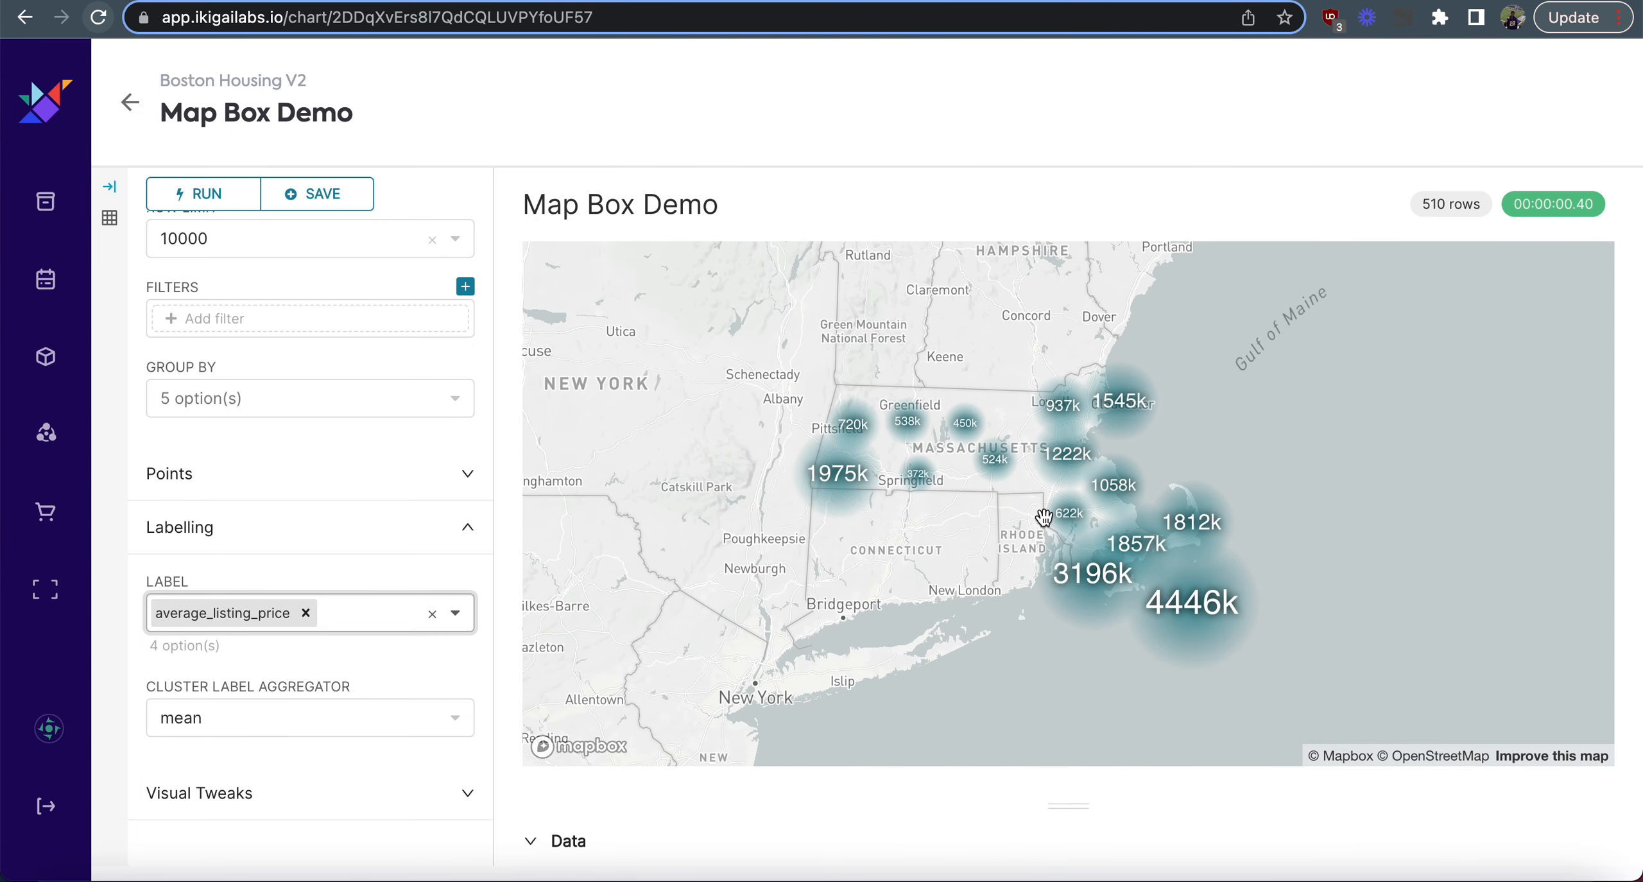
pyautogui.scroll(5, 1205, 587)
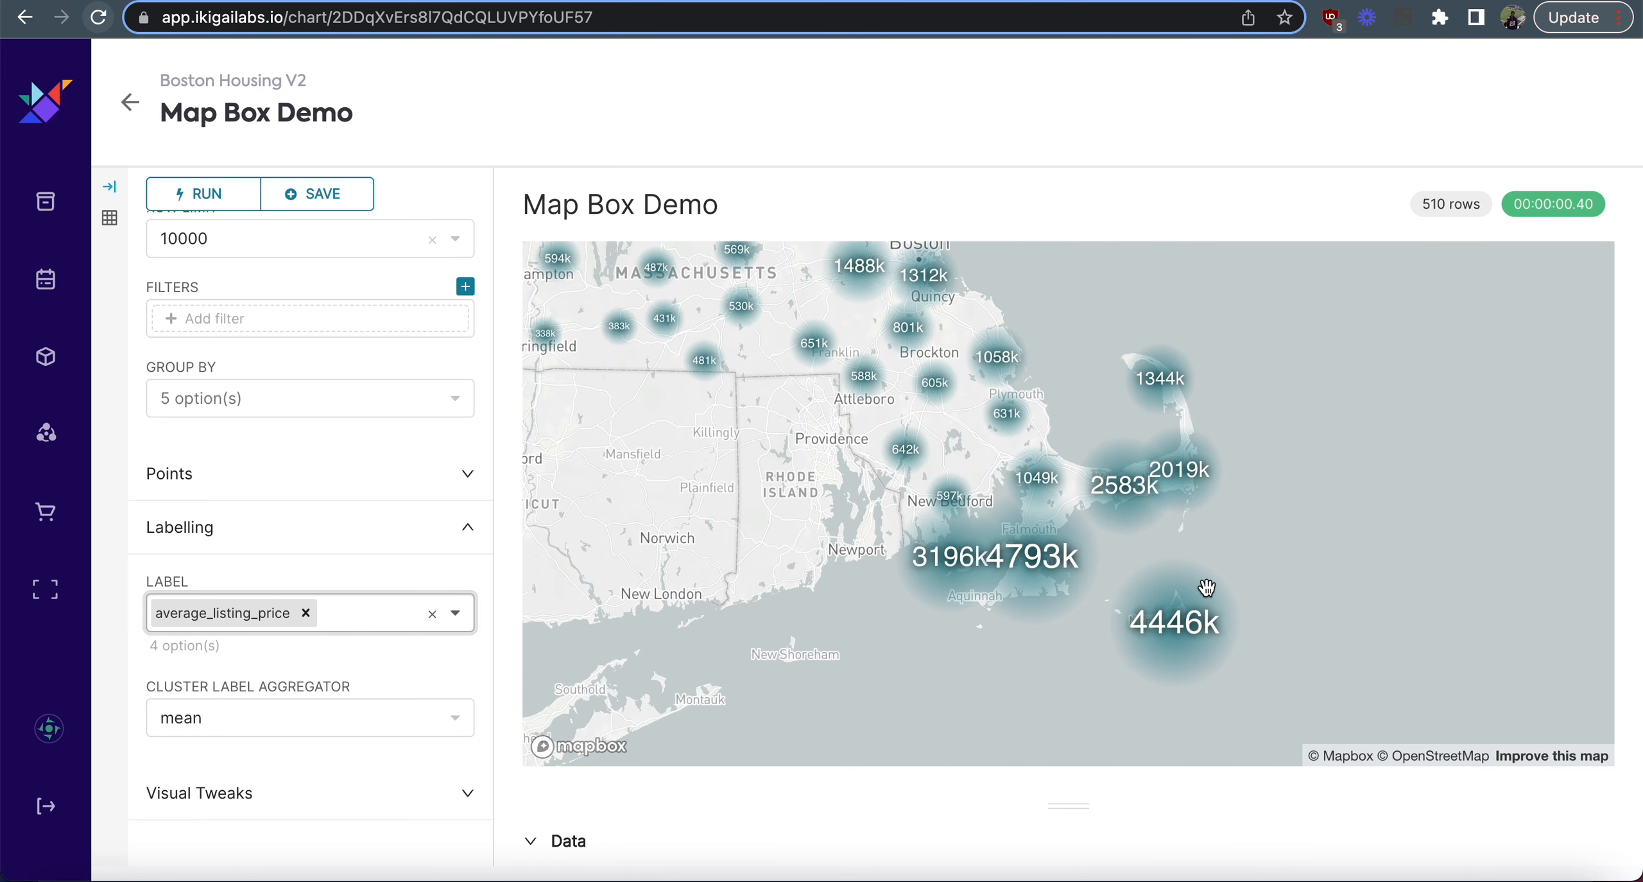
pyautogui.scroll(3, 1181, 637)
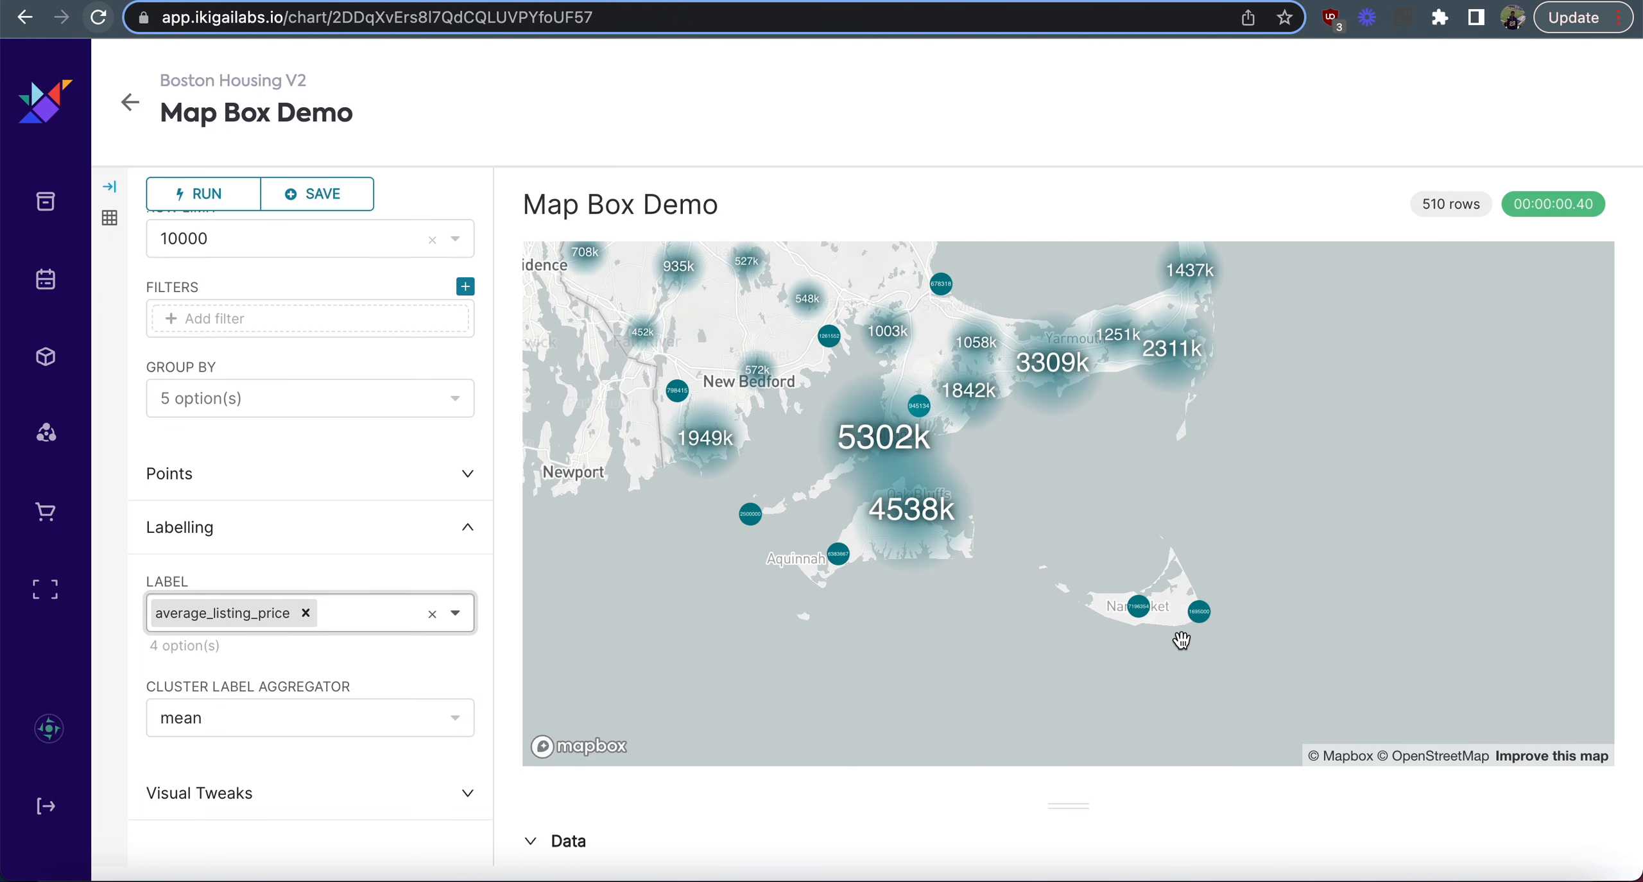
pyautogui.scroll(5, 1147, 610)
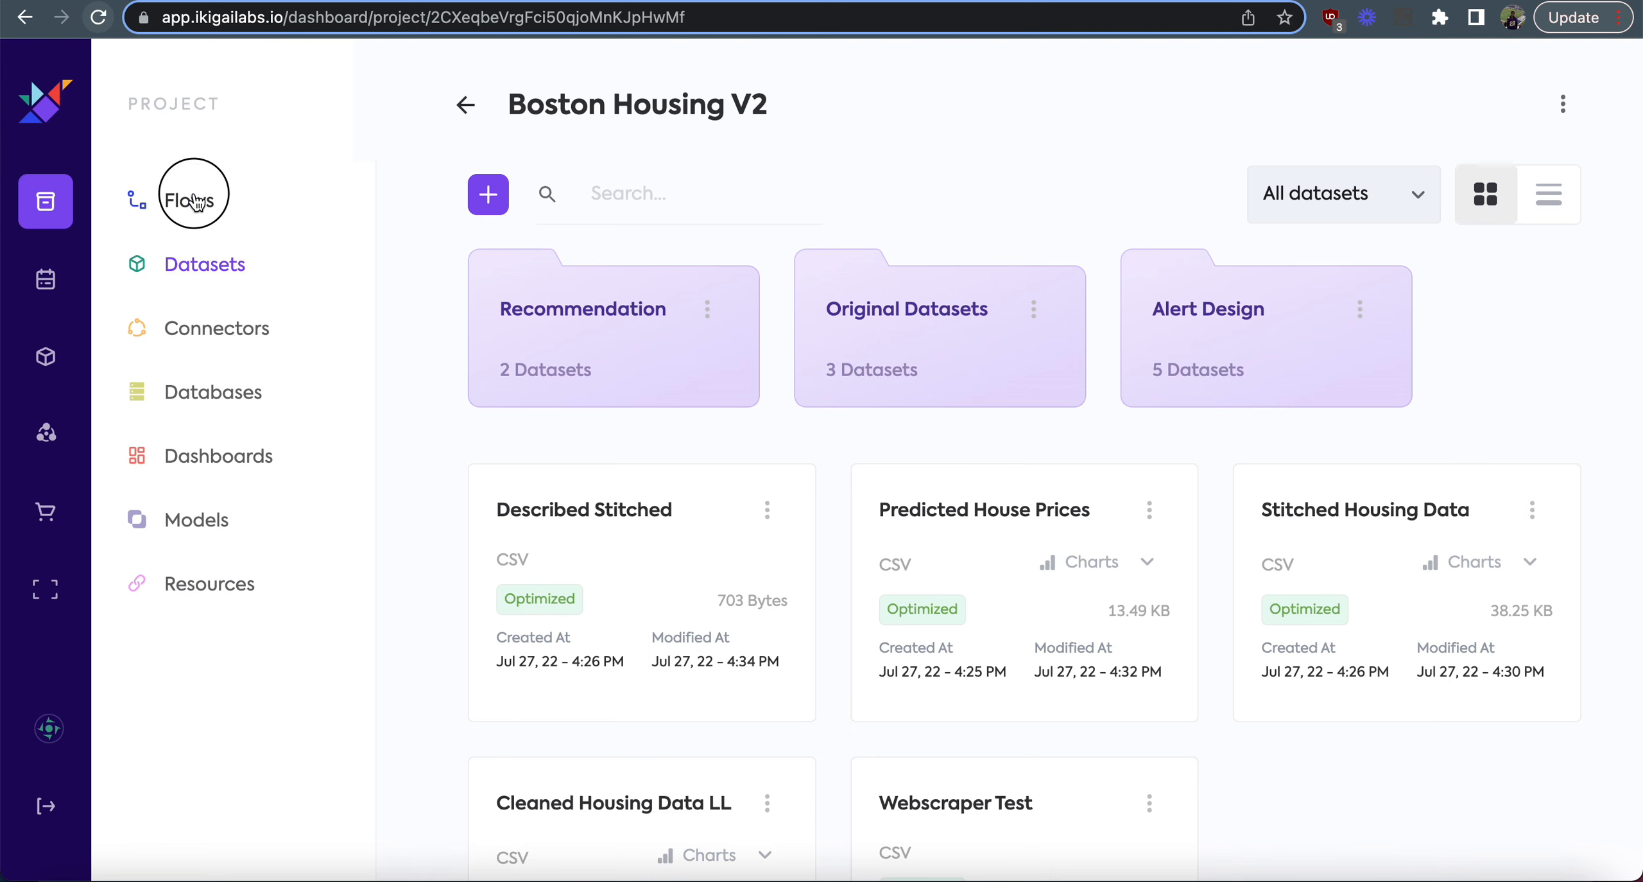
# Open the Lat Long Stitching Demo flow from the project's Part 2 - Alert Design flow folder.
pyautogui.click(165, 194)
pyautogui.click(1023, 286)
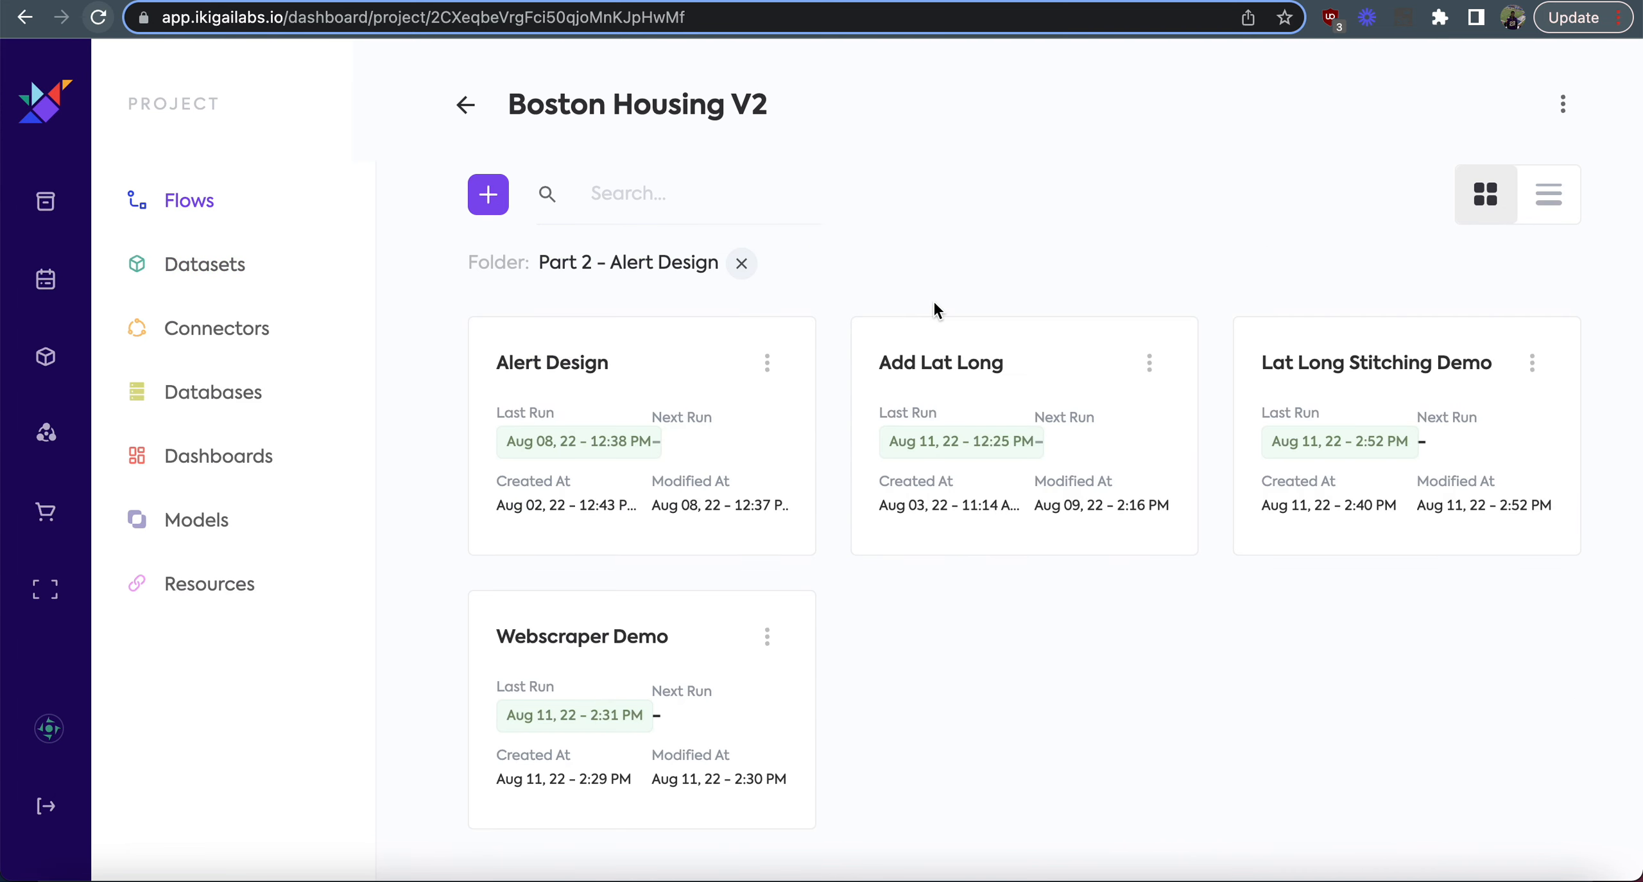
pyautogui.click(1385, 377)
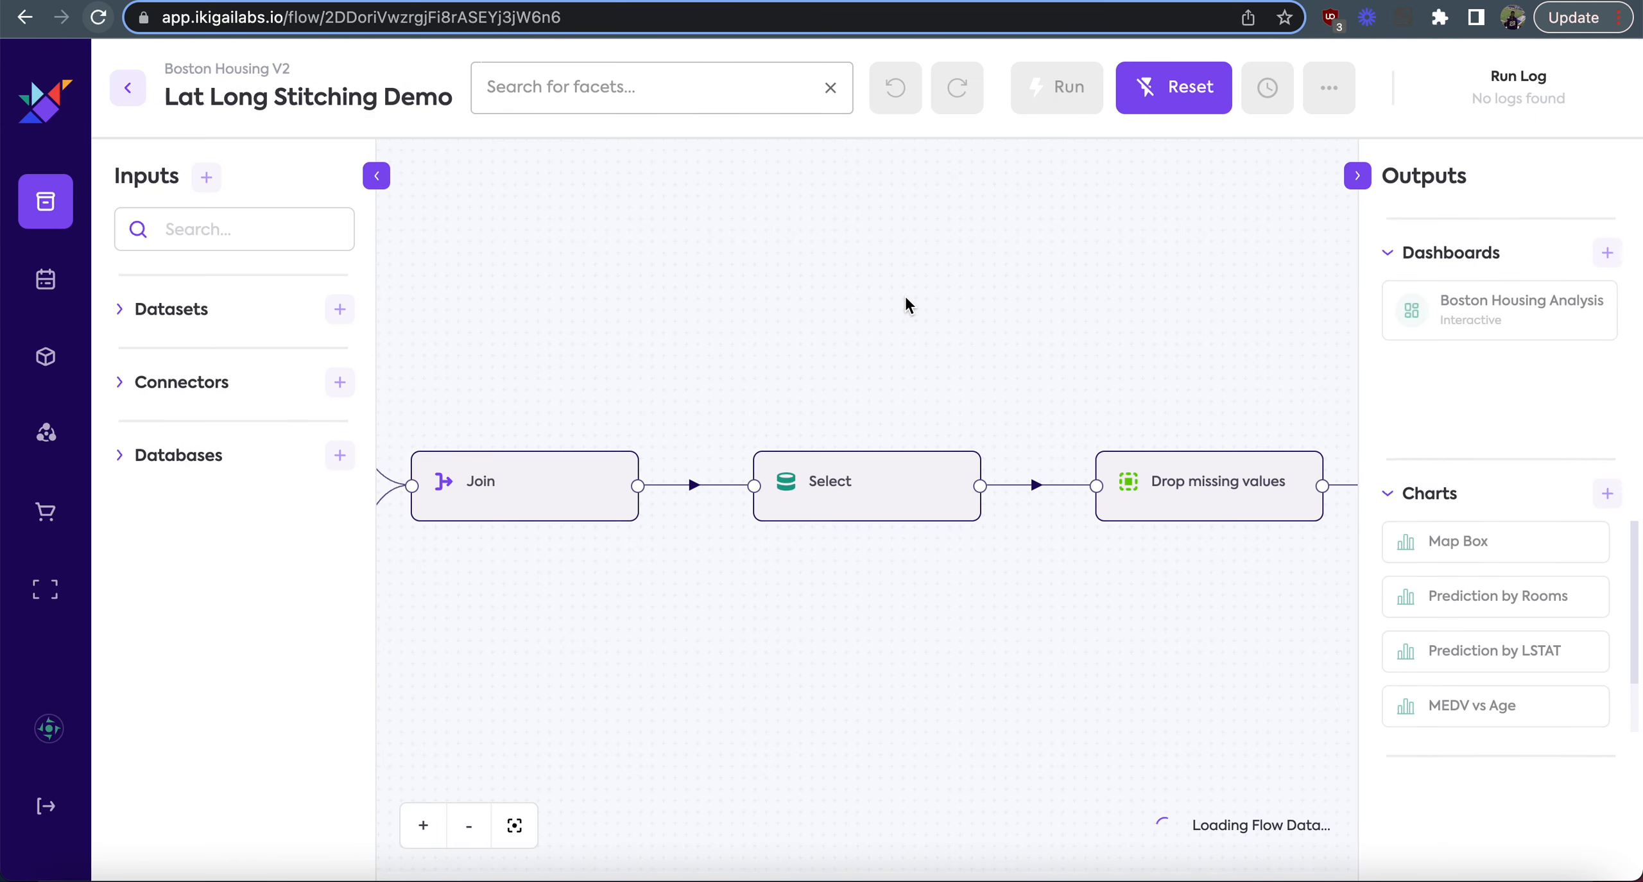
# Delete the imported webscraper test dataset that feeds the Join facet.
pyautogui.moveTo(659, 294); pyautogui.dragTo(1074, 298)
pyautogui.moveTo(880, 297); pyautogui.dragTo(985, 292)
pyautogui.moveTo(683, 365); pyautogui.dragTo(1041, 364)
pyautogui.click(1190, 304)
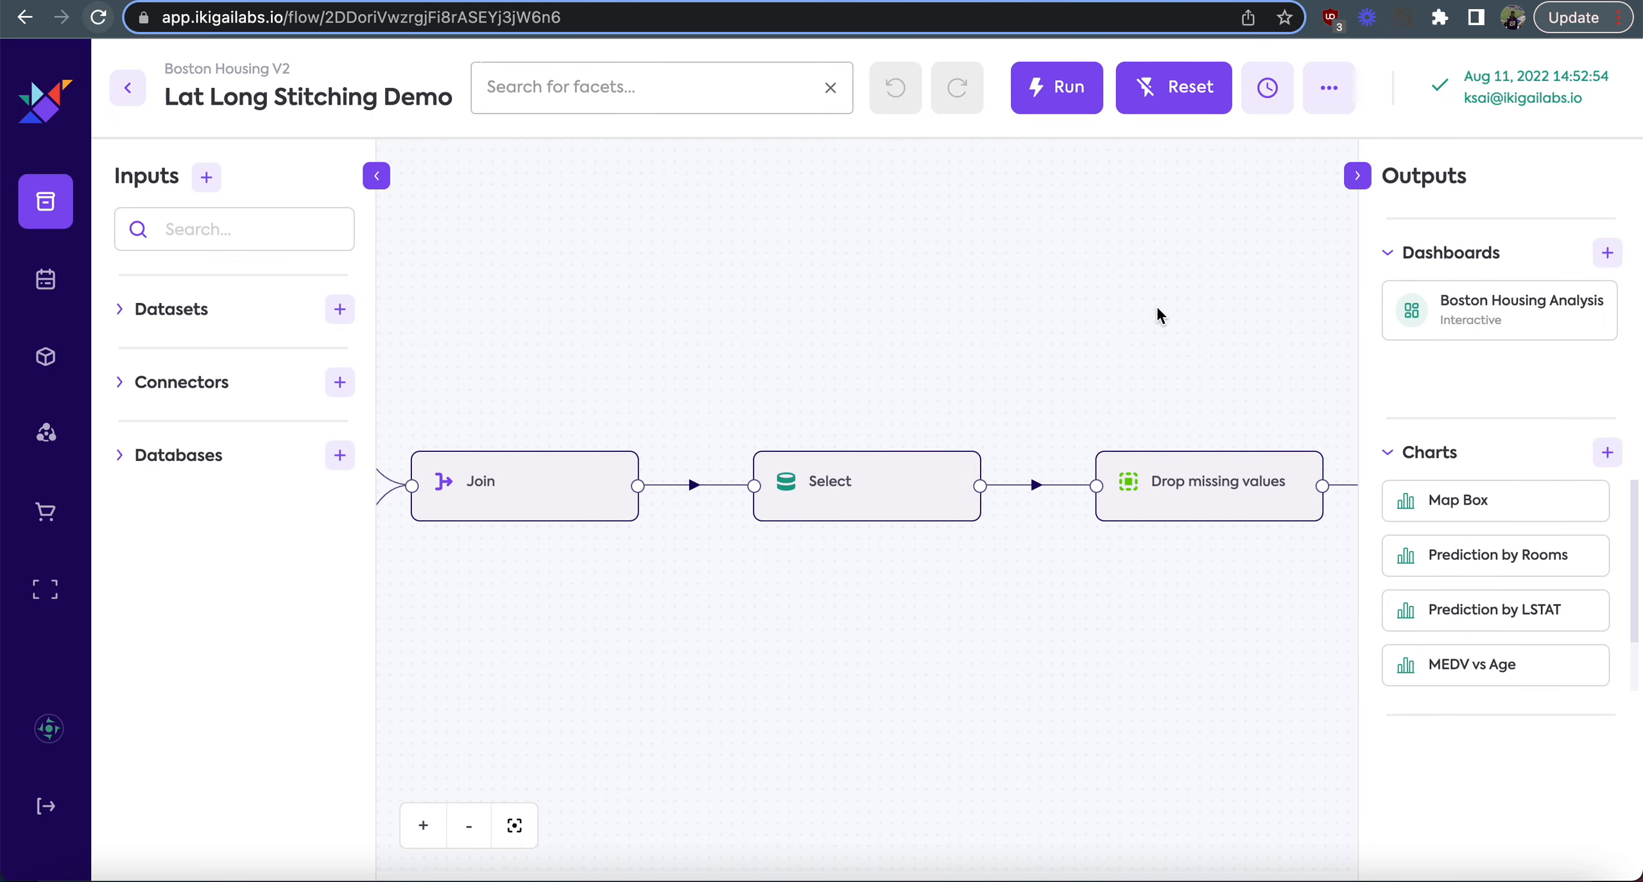
pyautogui.moveTo(791, 348); pyautogui.dragTo(1195, 348)
pyautogui.moveTo(611, 657); pyautogui.dragTo(601, 667)
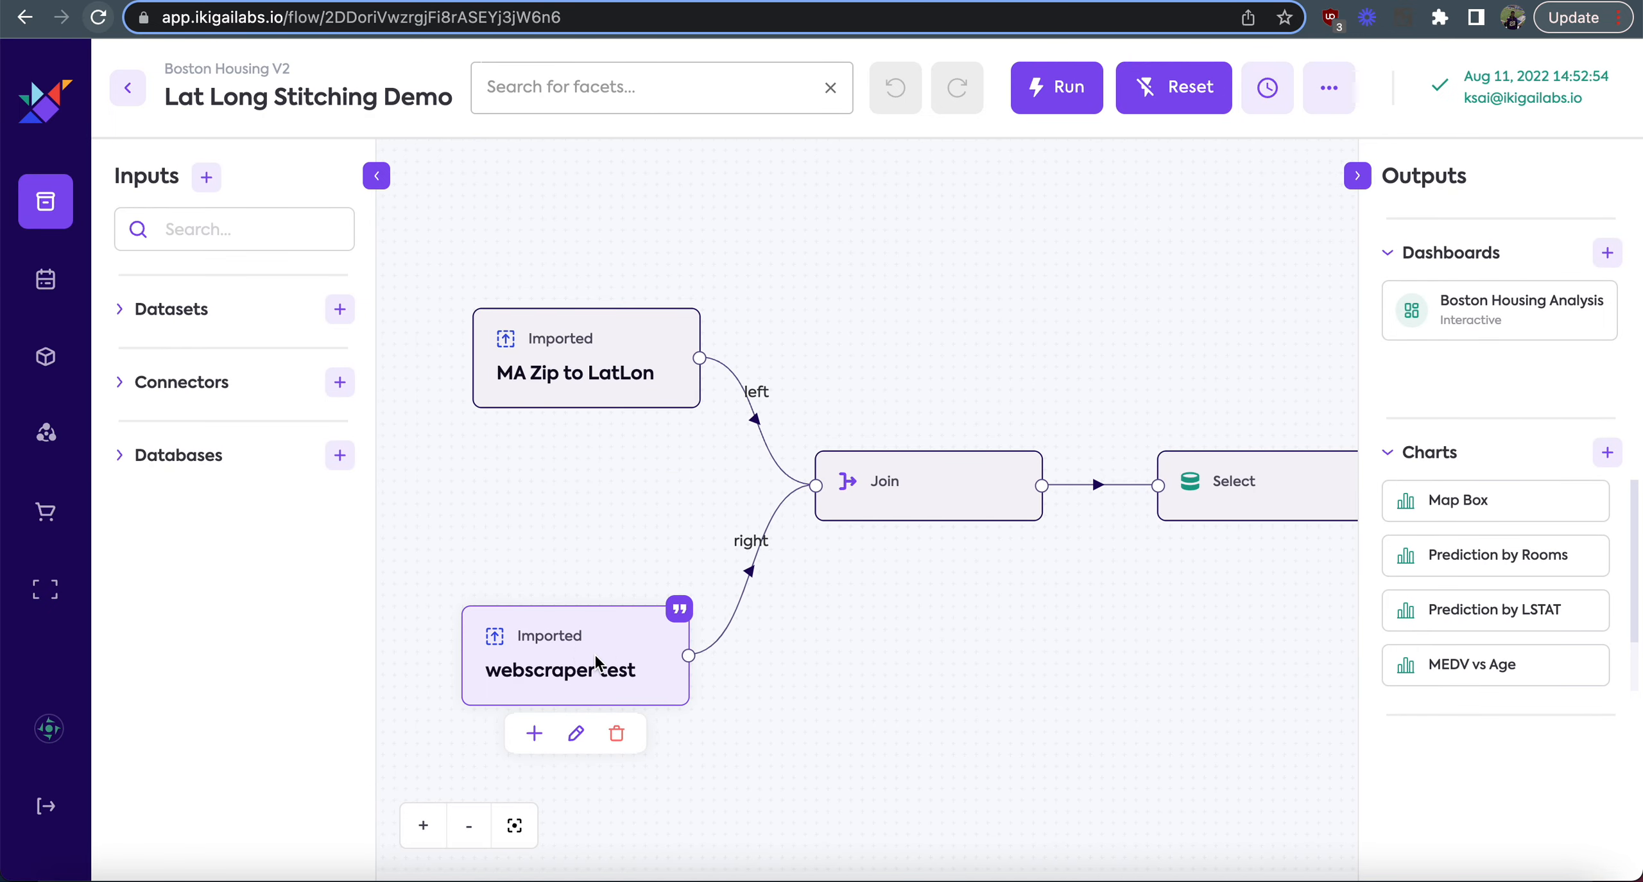
pyautogui.click(618, 735)
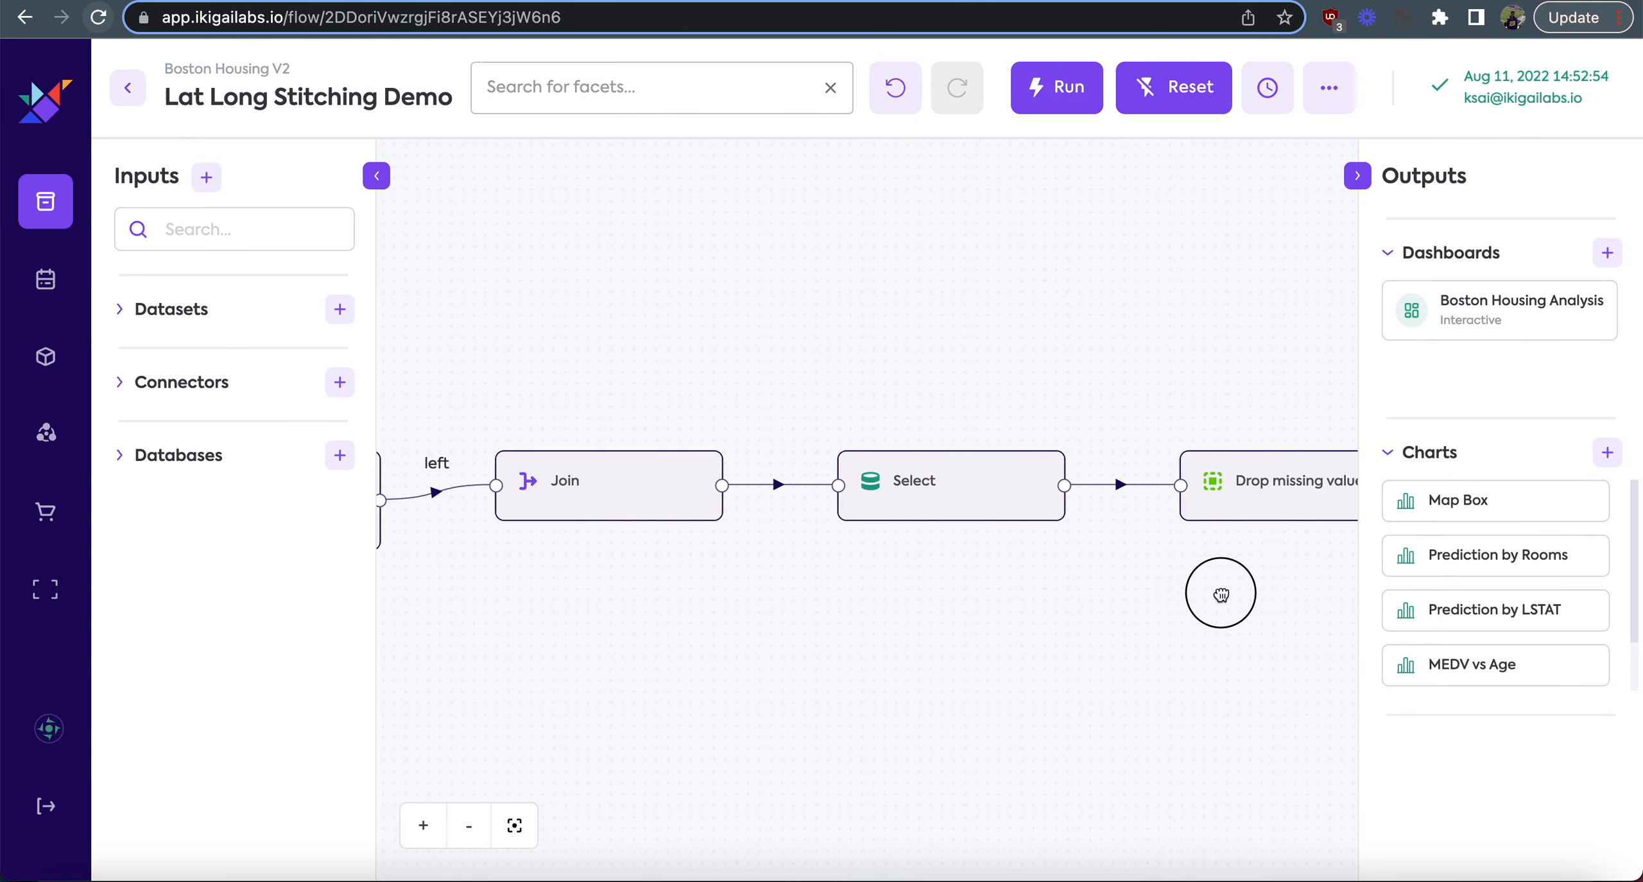
# Add a custom input facet to the flow, place it below MA Zip to LatLon and connect it to Join.
pyautogui.click(206, 177)
pyautogui.click(500, 519)
pyautogui.click(867, 768)
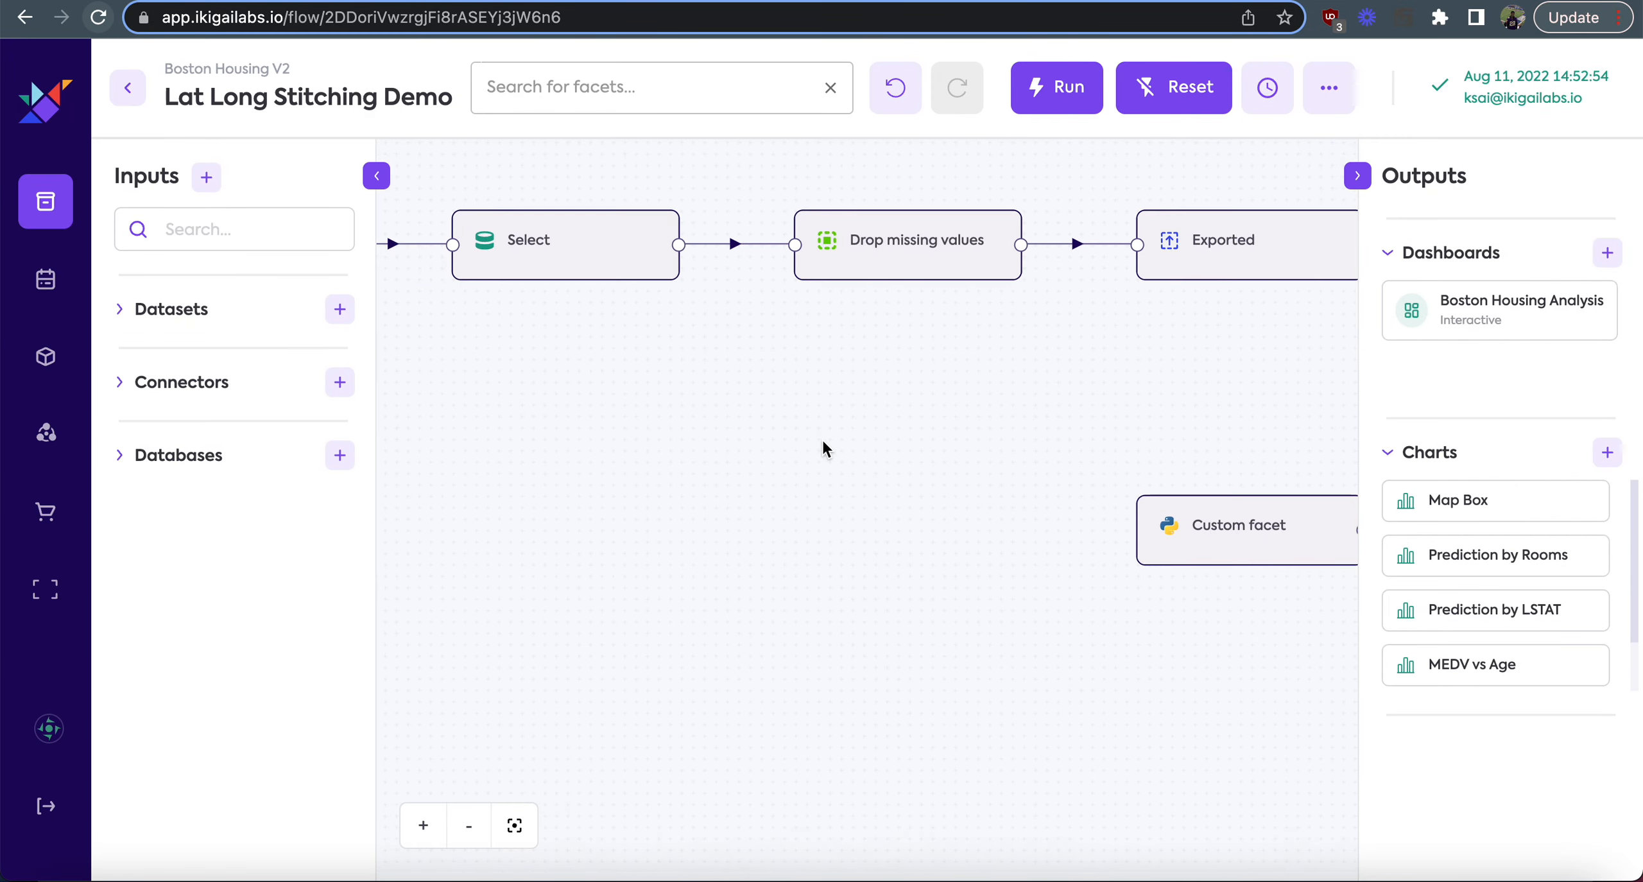
pyautogui.moveTo(1181, 527); pyautogui.dragTo(440, 524)
pyautogui.moveTo(824, 343); pyautogui.dragTo(1380, 352)
pyautogui.moveTo(1225, 524); pyautogui.dragTo(778, 252)
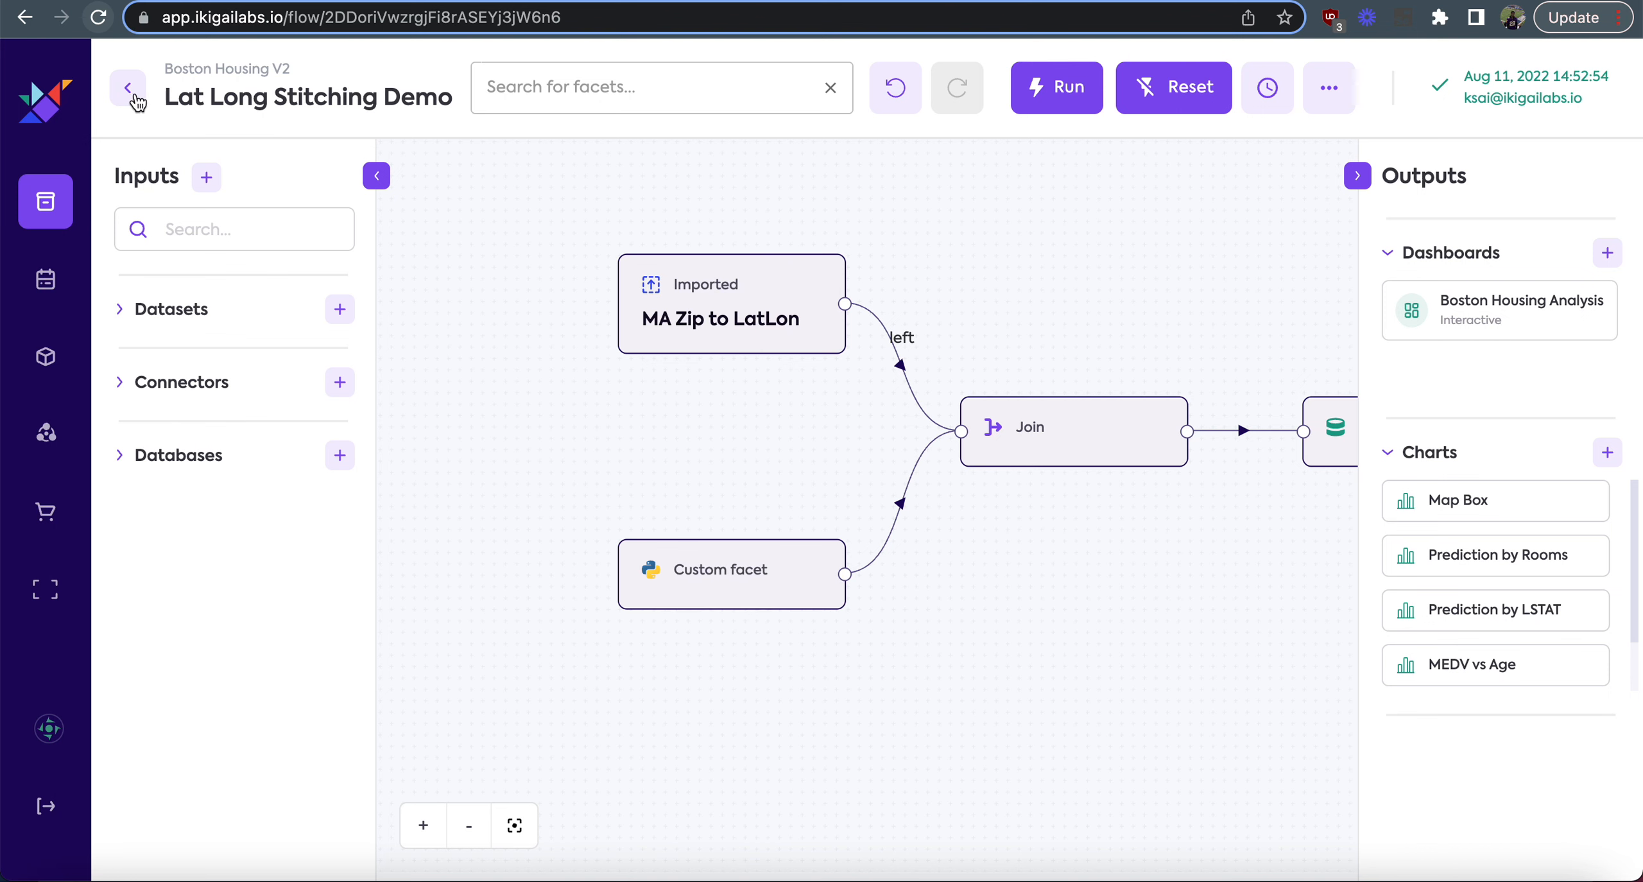
# Copy the Selenium script from the custom facet in the Webscraper Demo flow, leaving that facet unchanged.
pyautogui.click(132, 93)
pyautogui.click(937, 332)
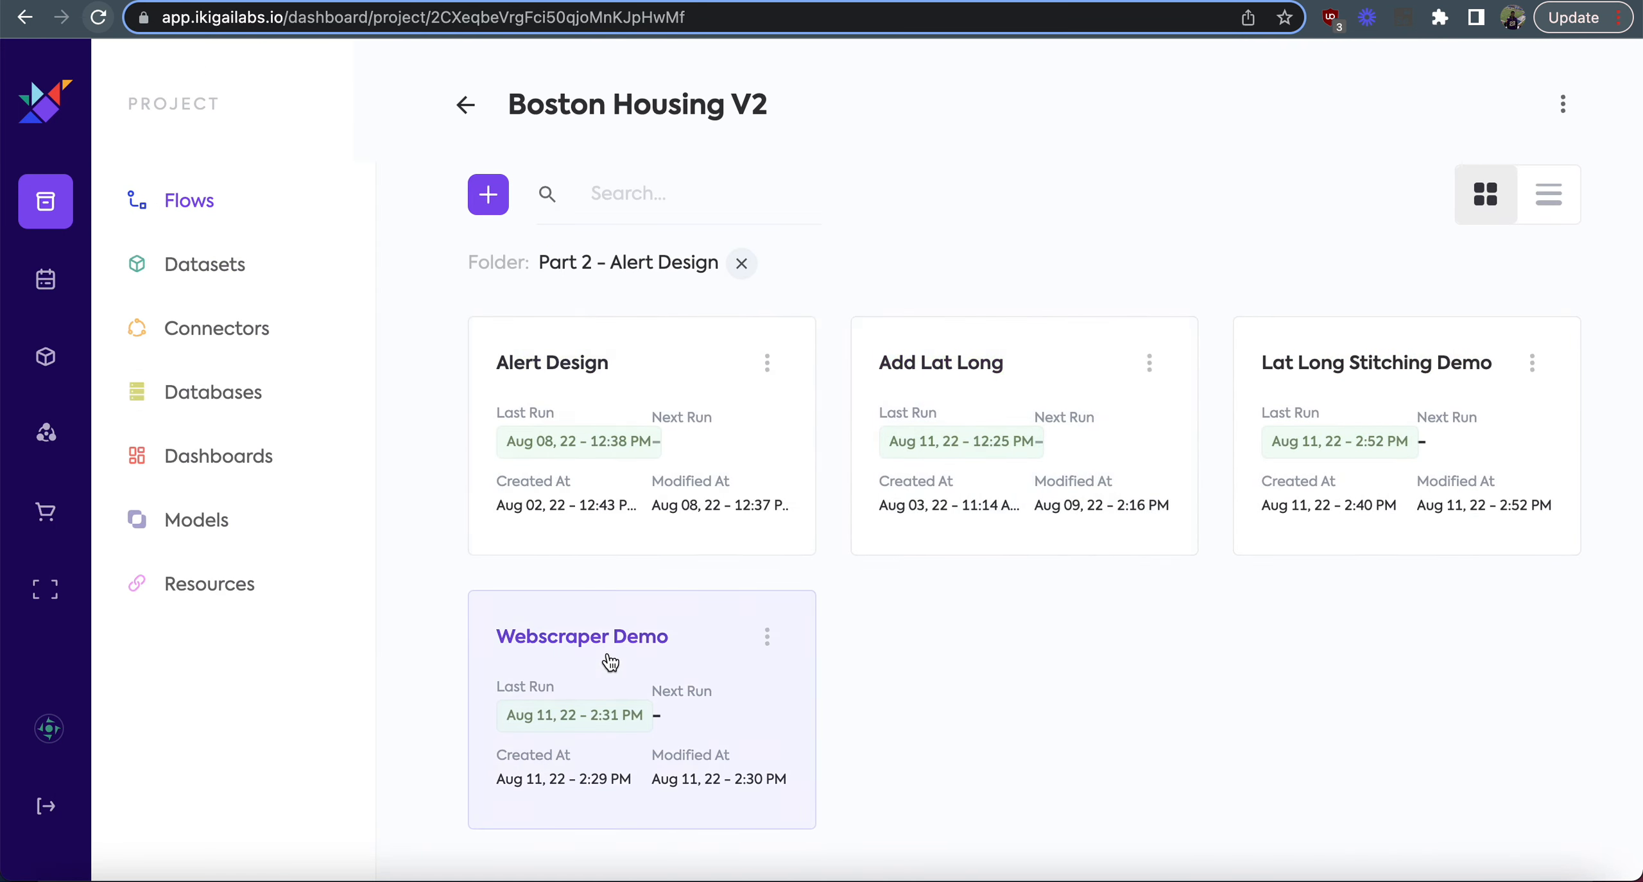
pyautogui.click(770, 657)
pyautogui.click(718, 571)
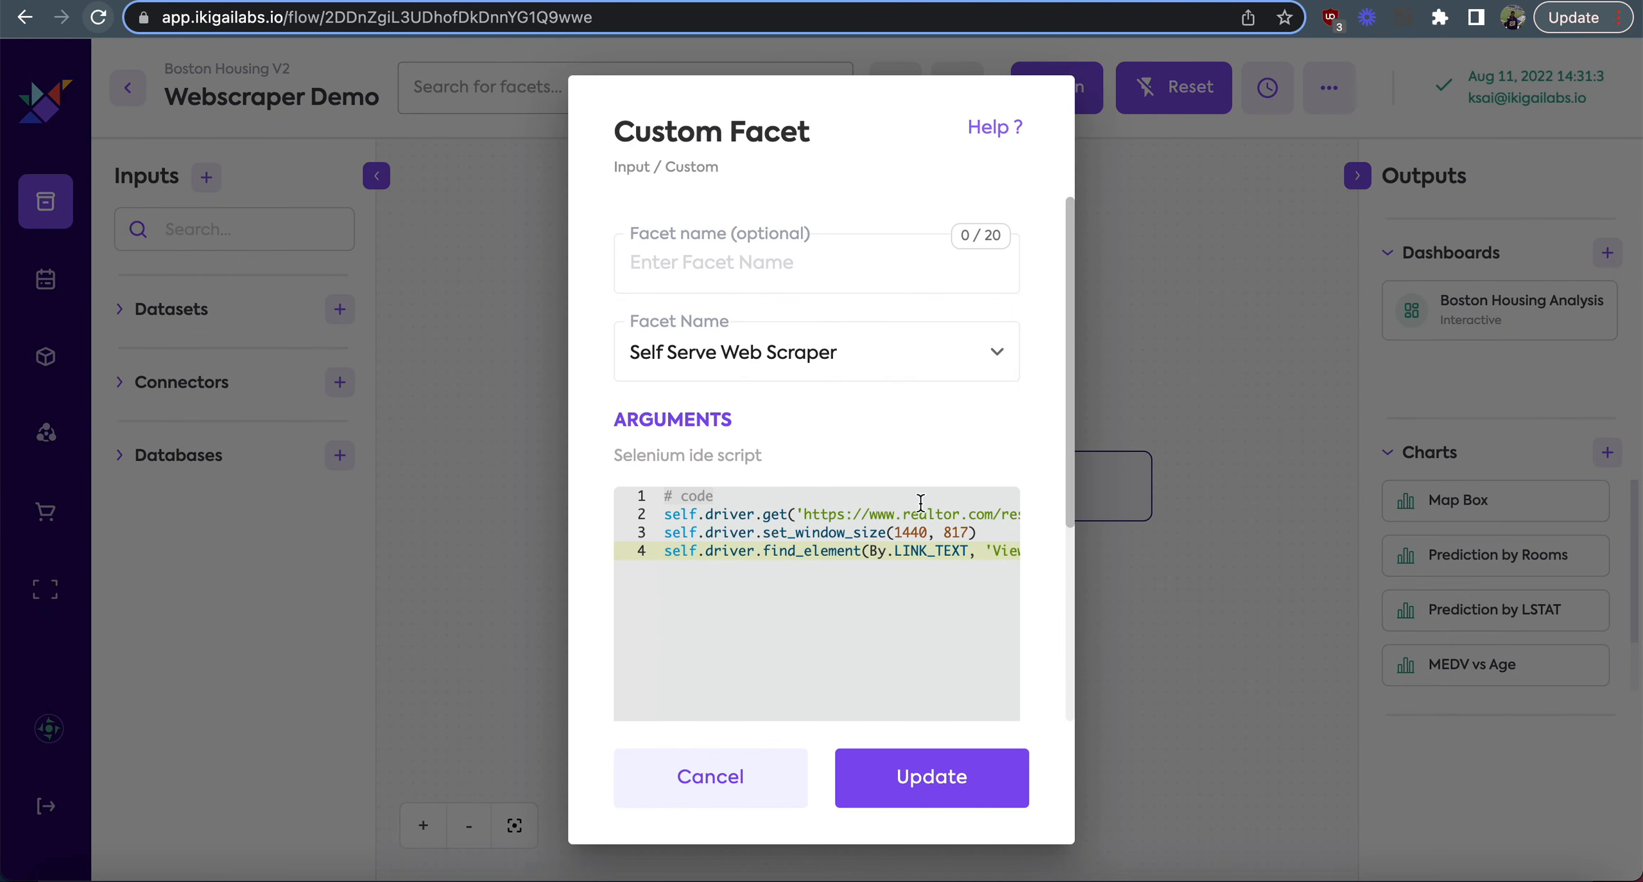
pyautogui.moveTo(664, 512); pyautogui.dragTo(1094, 578)
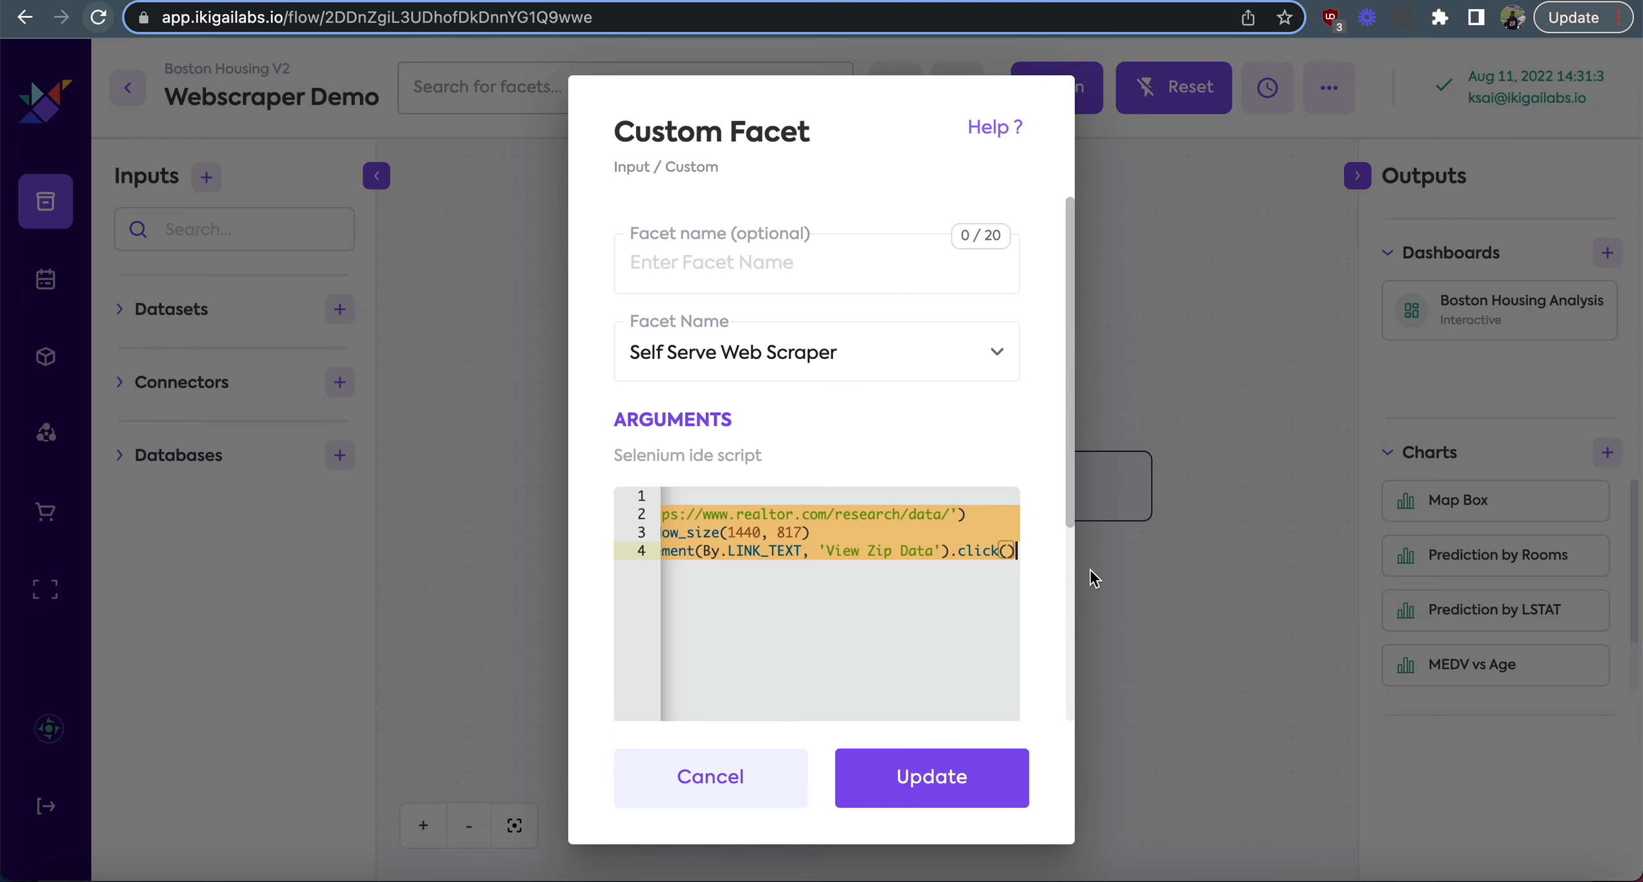
pyautogui.click(690, 784)
# Return to the Lat Long Stitching Demo flow in the Part 2 - Alert Design folder and locate its custom facet.
pyautogui.click(128, 88)
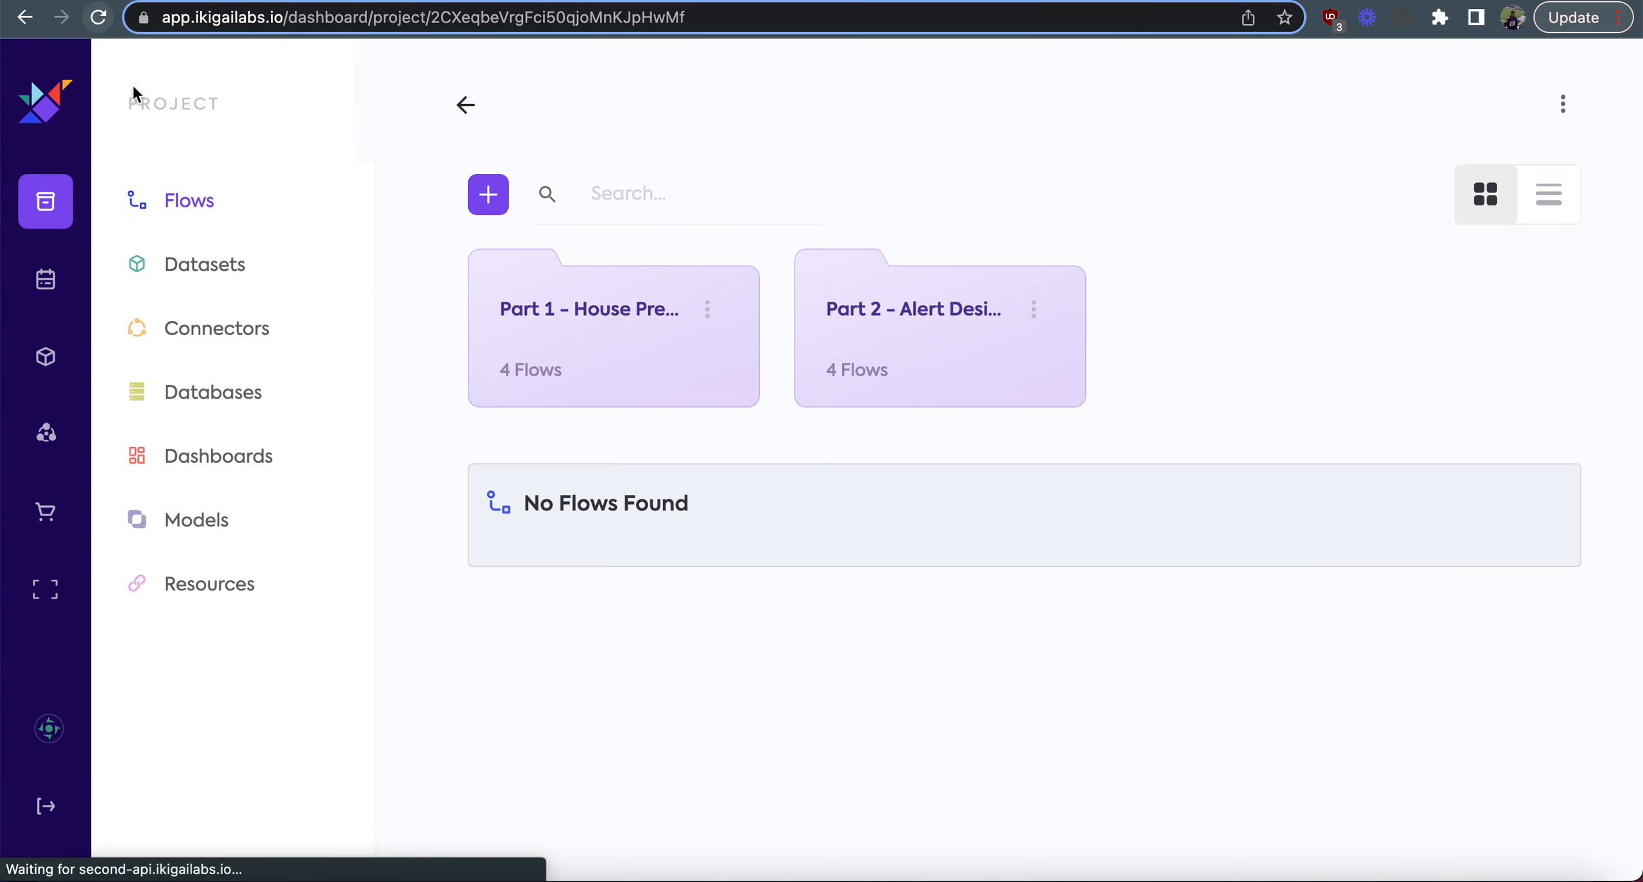
pyautogui.click(857, 288)
pyautogui.click(1350, 385)
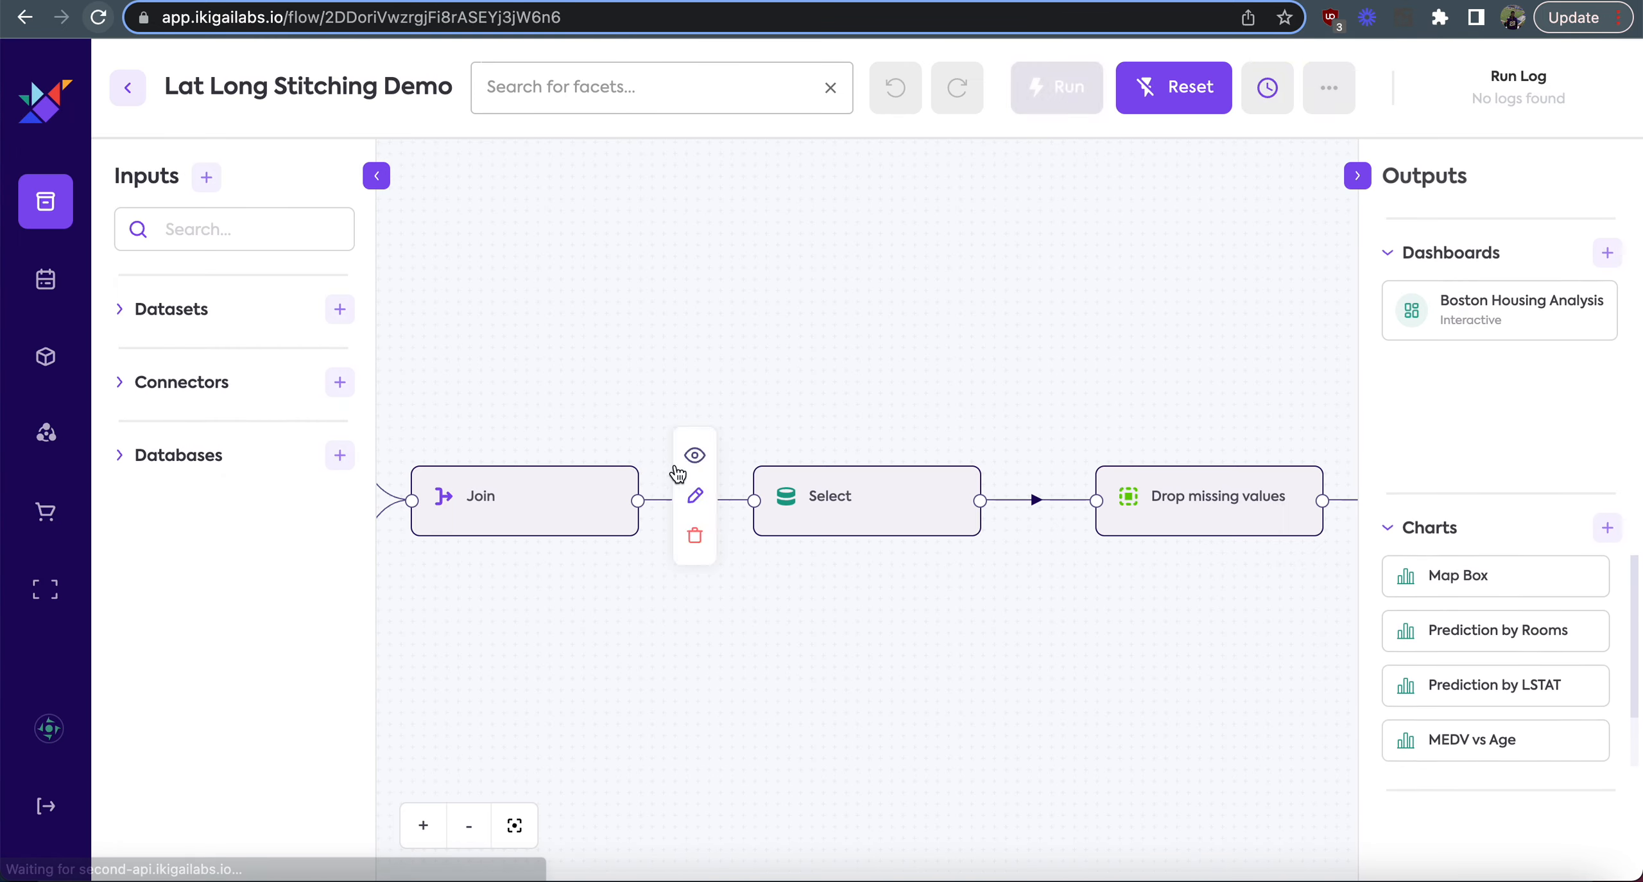
pyautogui.moveTo(632, 357); pyautogui.dragTo(1056, 304)
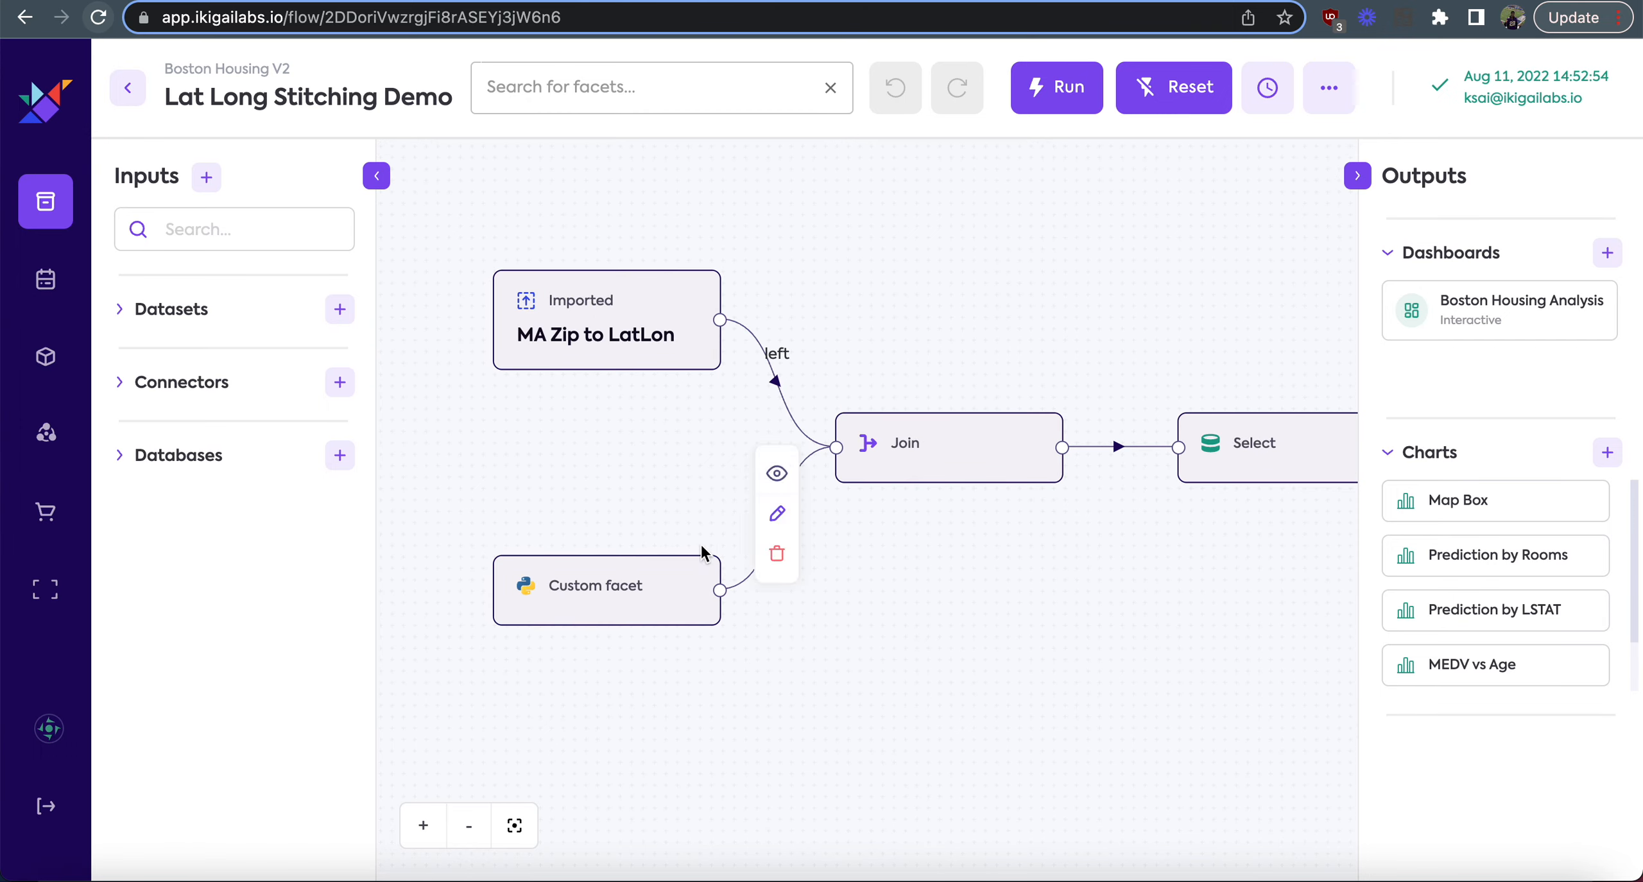
pyautogui.moveTo(626, 647); pyautogui.dragTo(884, 621)
pyautogui.click(641, 649)
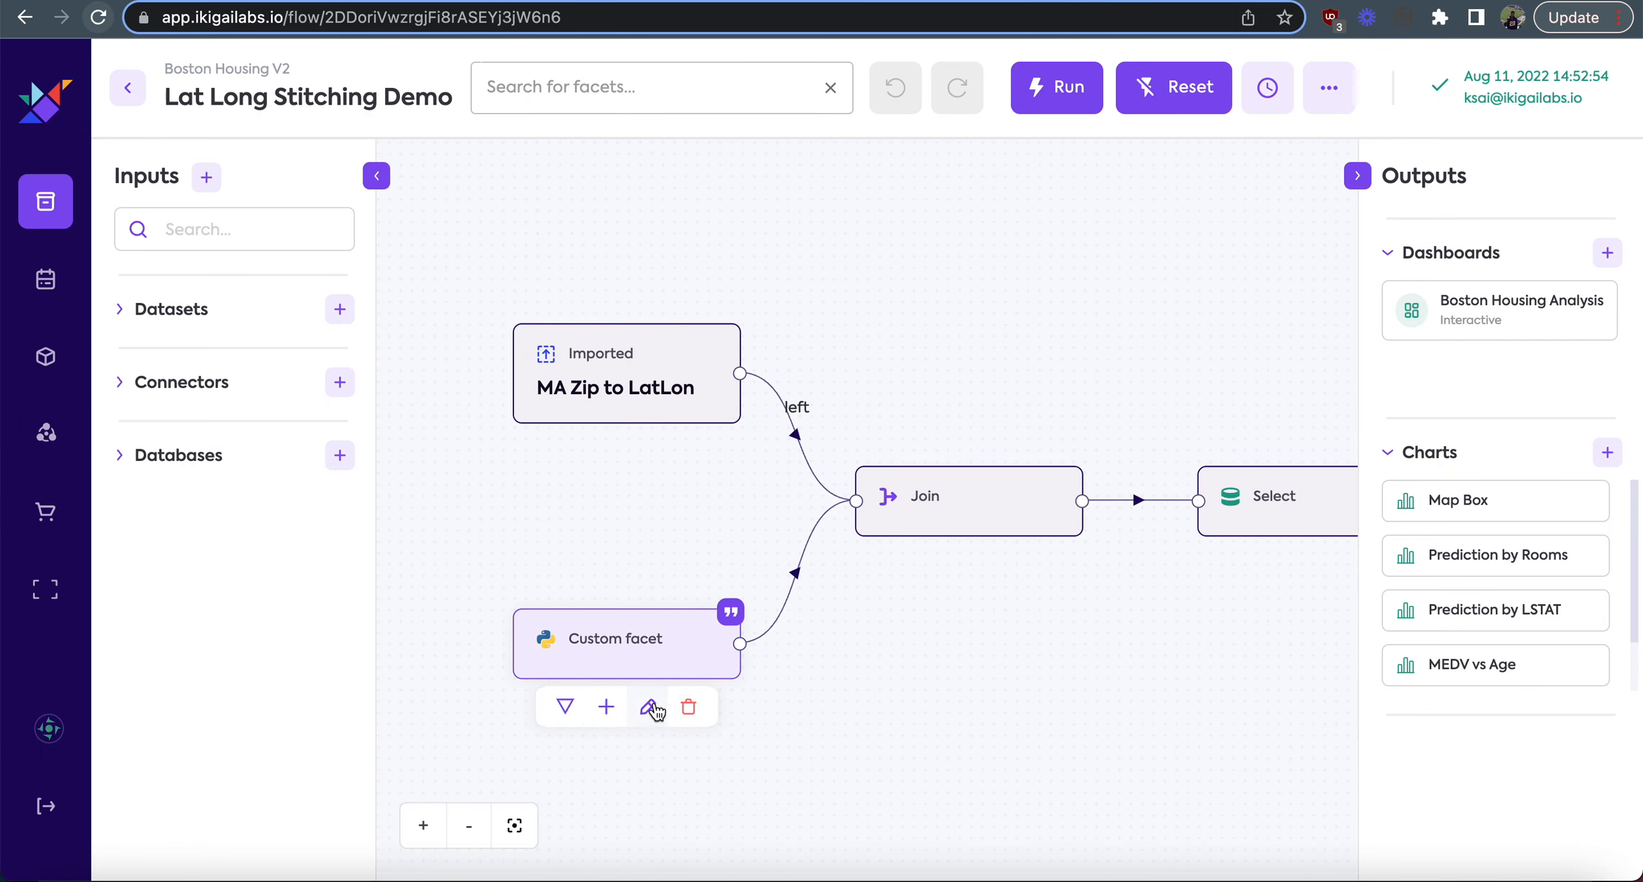
pyautogui.click(652, 706)
pyautogui.click(763, 507)
pyautogui.click(714, 628)
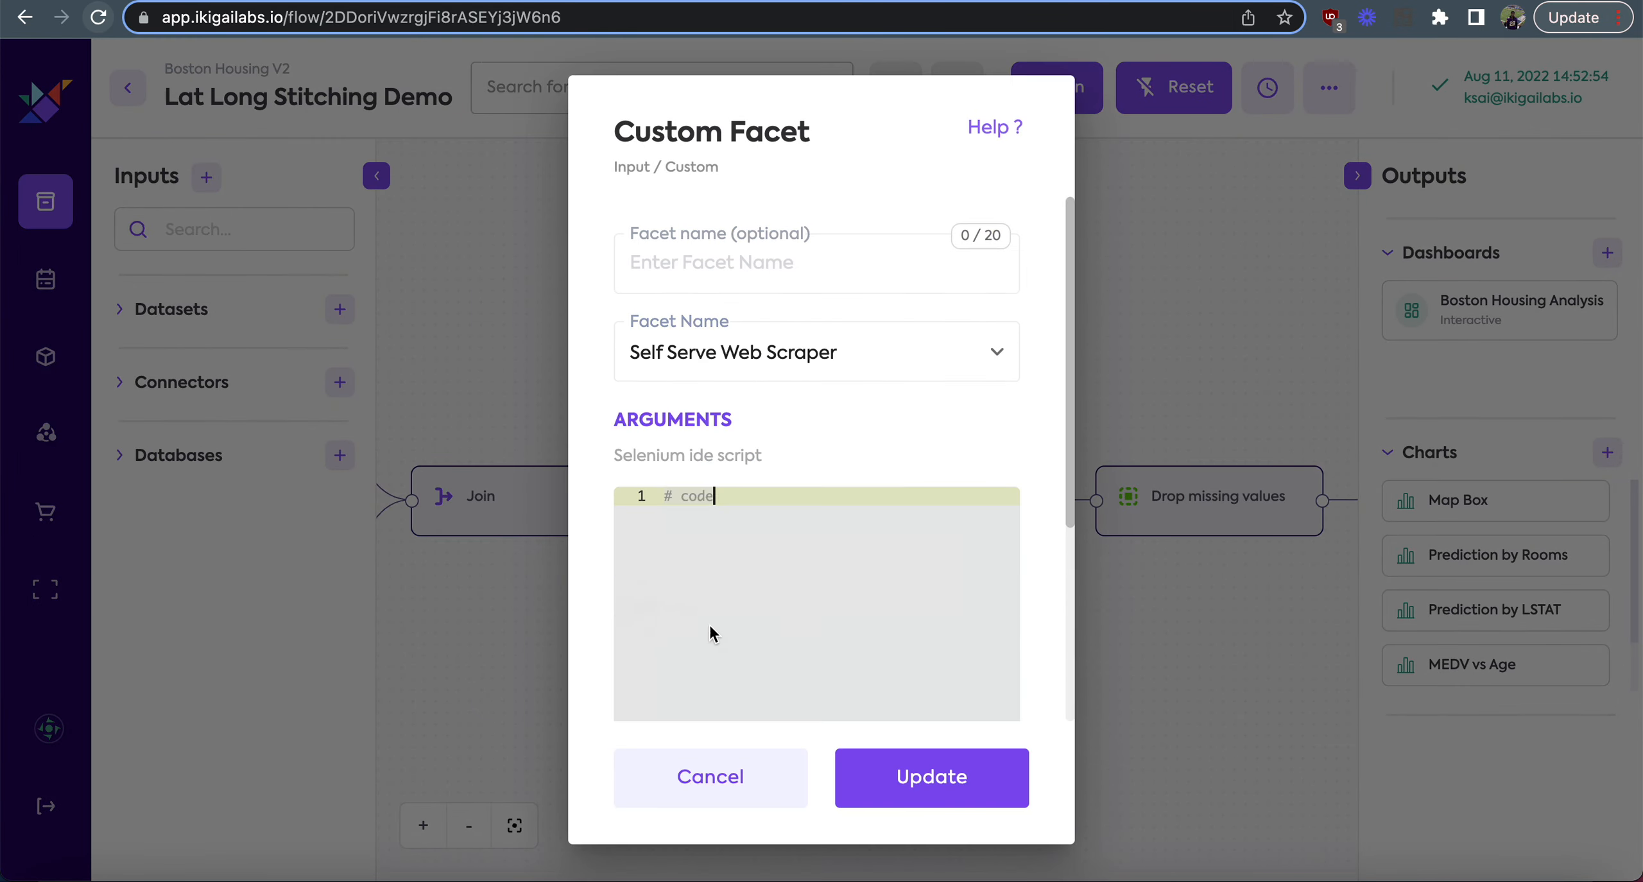
pyautogui.write("driver.get('https://www.realtor.com/research/data/') driver.set_window_size(1440, 817) driver.find_element(By.LINK_TEXT, 'View Zip Data').click()")
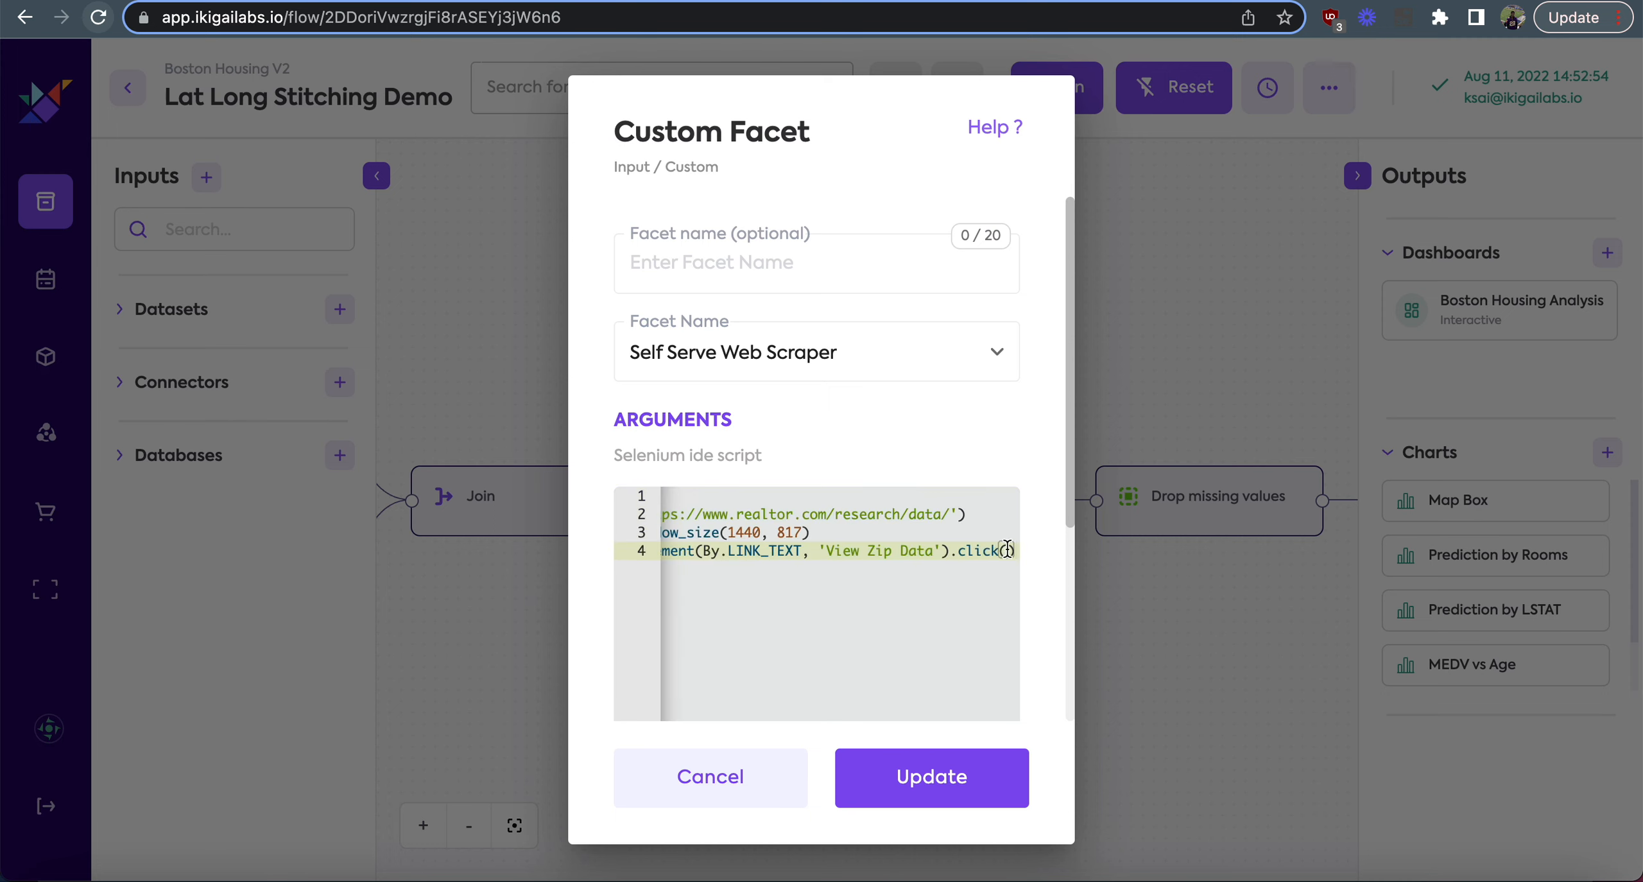
pyautogui.moveTo(1012, 551); pyautogui.dragTo(699, 585)
pyautogui.click(929, 773)
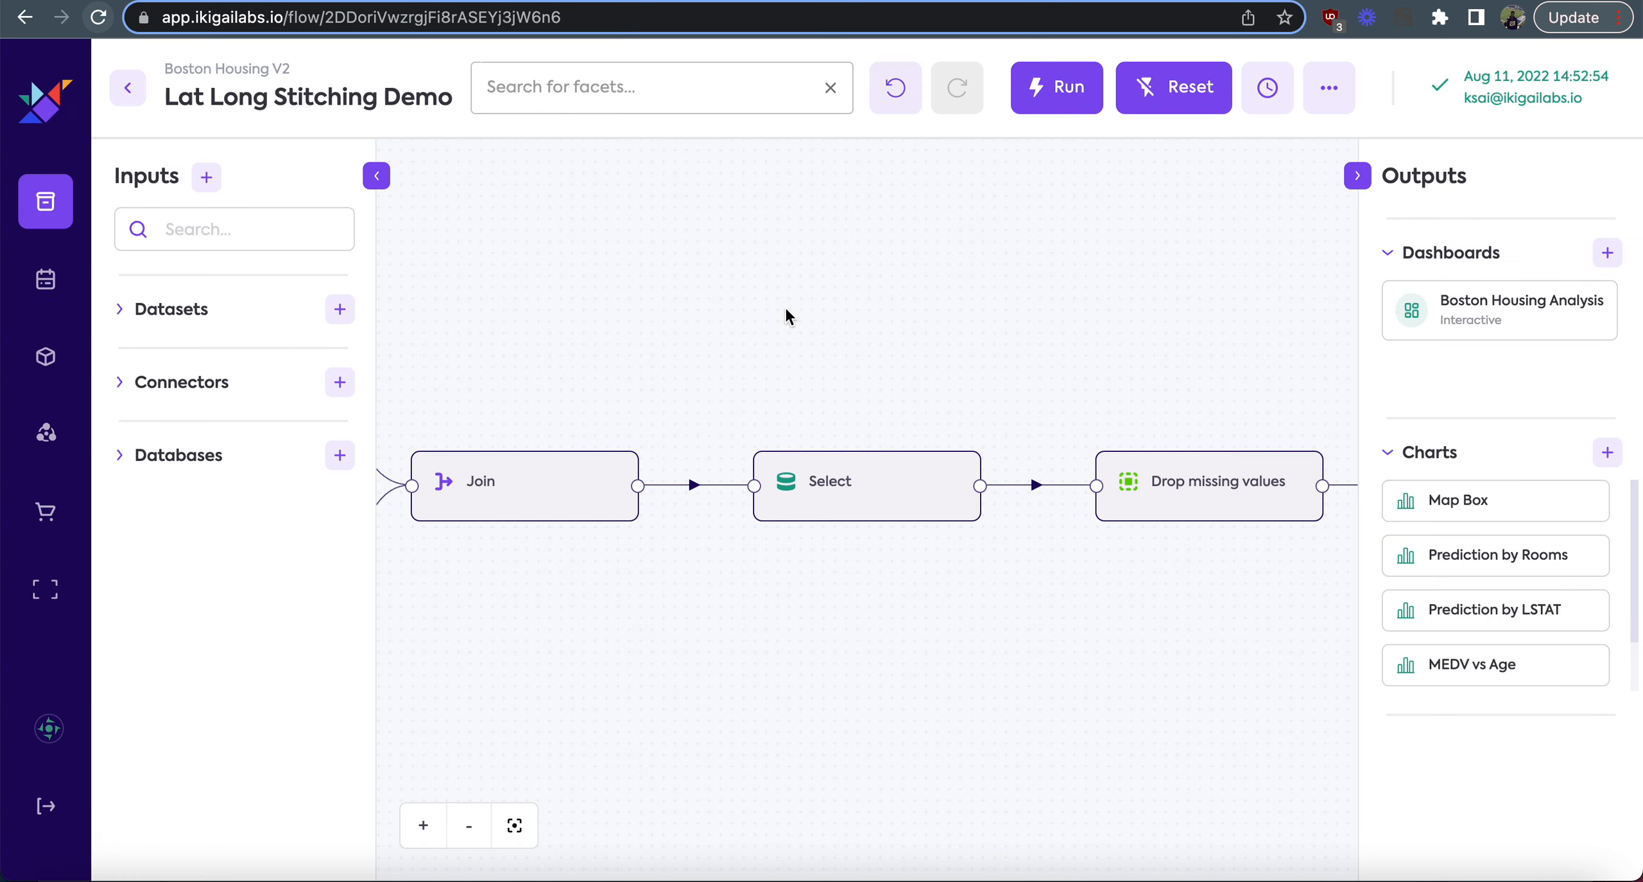
# Set the table side of the arrow from the custom facet to Join to right.
pyautogui.moveTo(789, 294); pyautogui.dragTo(1085, 295)
pyautogui.moveTo(698, 571); pyautogui.dragTo(1100, 607)
pyautogui.click(897, 566)
pyautogui.click(845, 494)
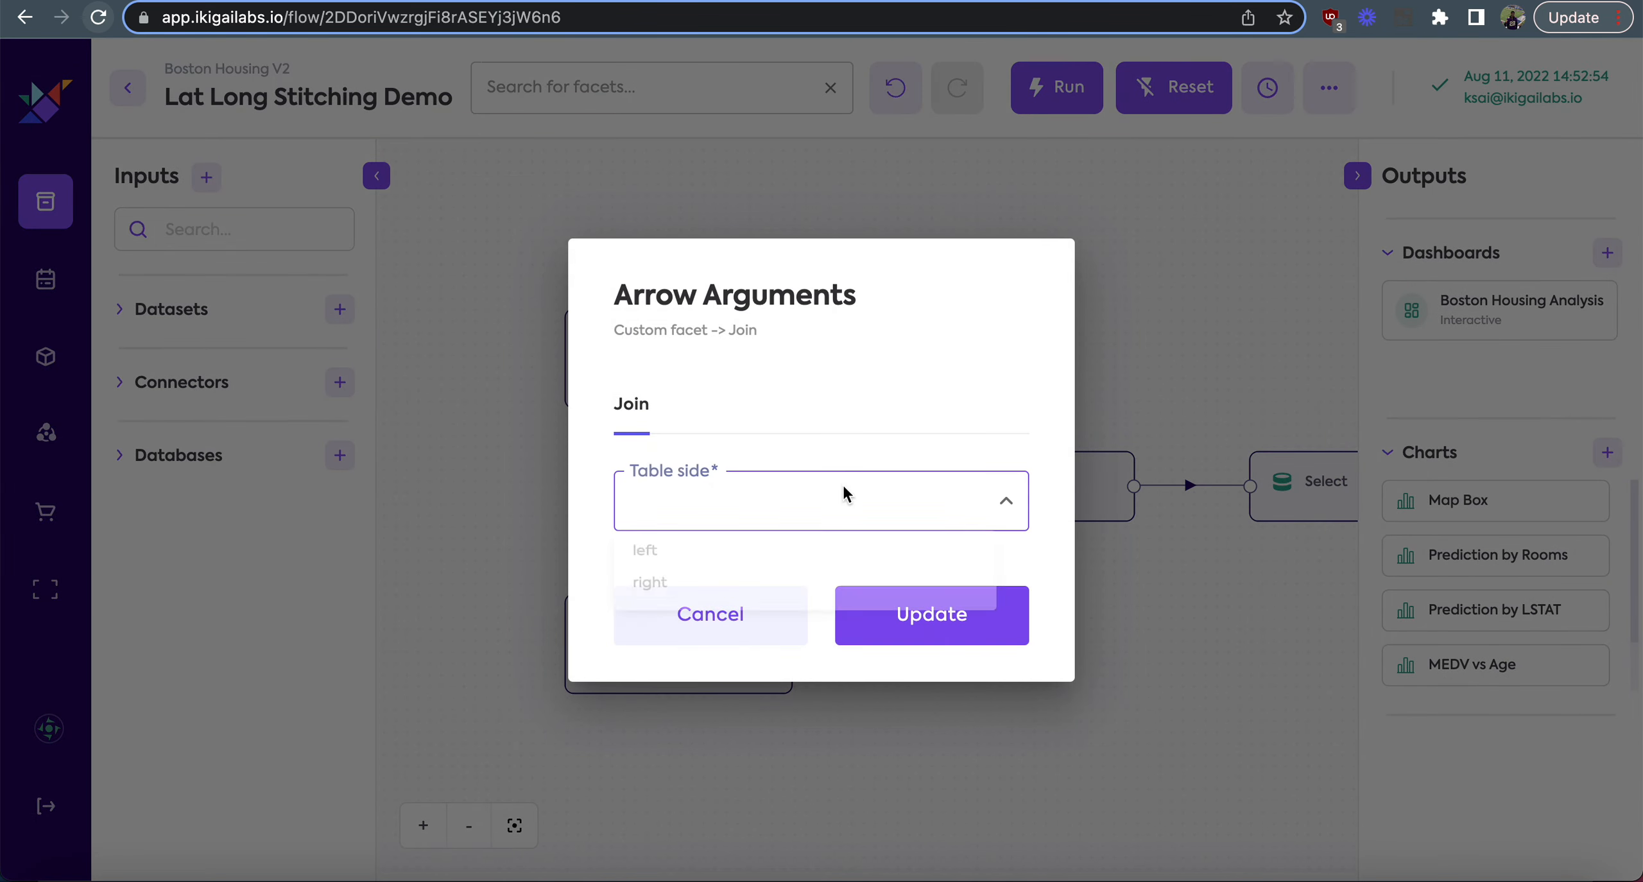
pyautogui.click(763, 581)
pyautogui.click(889, 616)
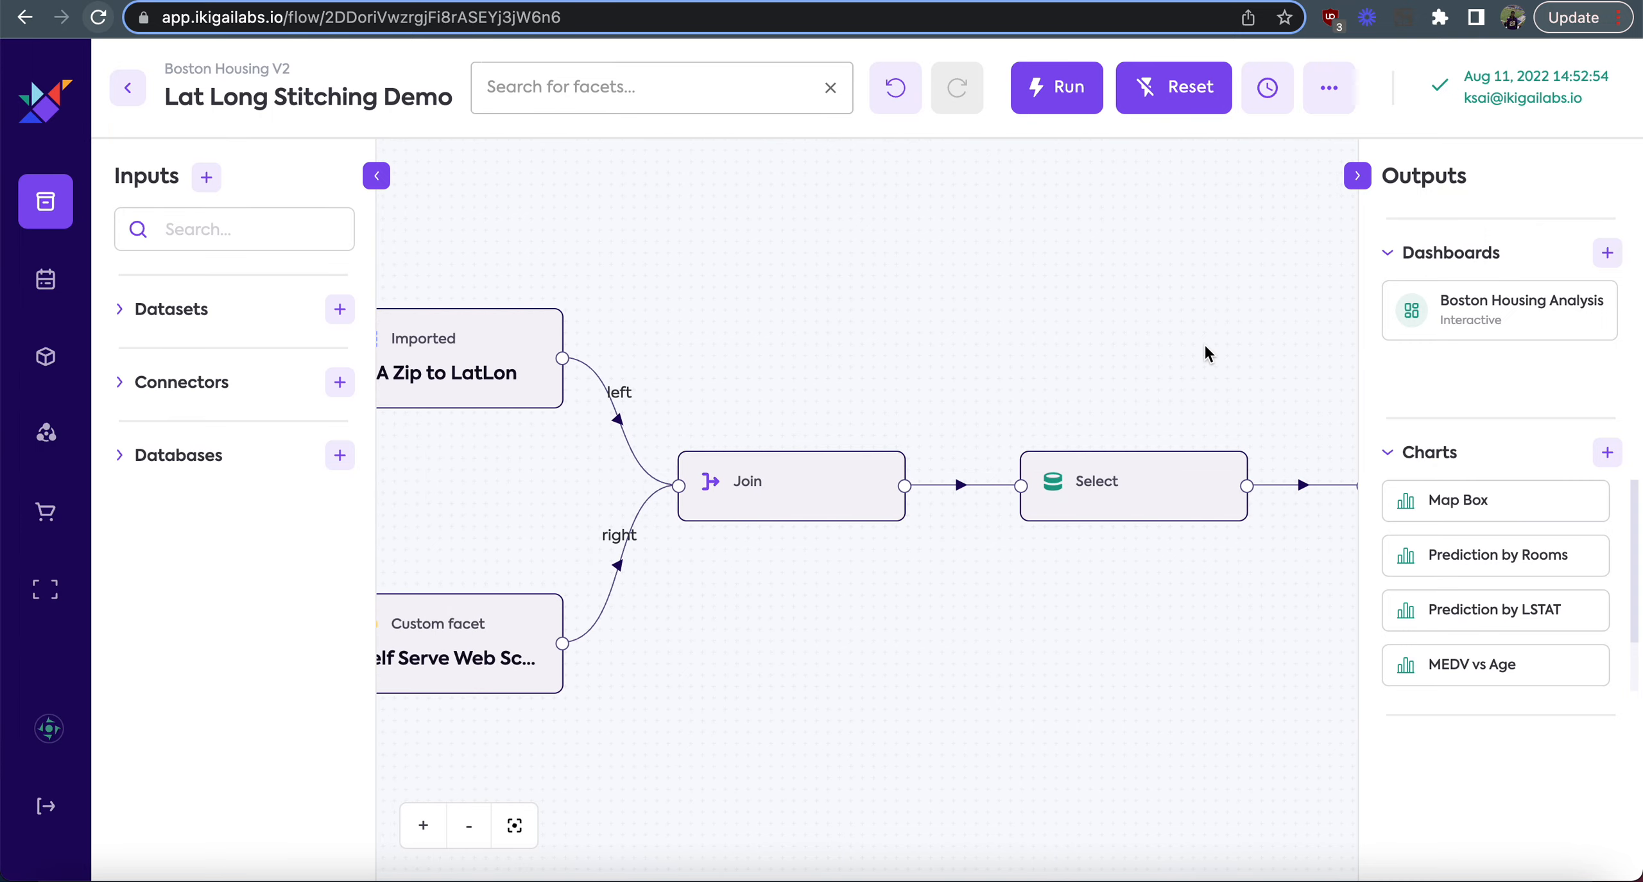
# Hide the inputs and outputs areas, run the flow and dismiss the execution notice.
pyautogui.click(1357, 175)
pyautogui.click(376, 175)
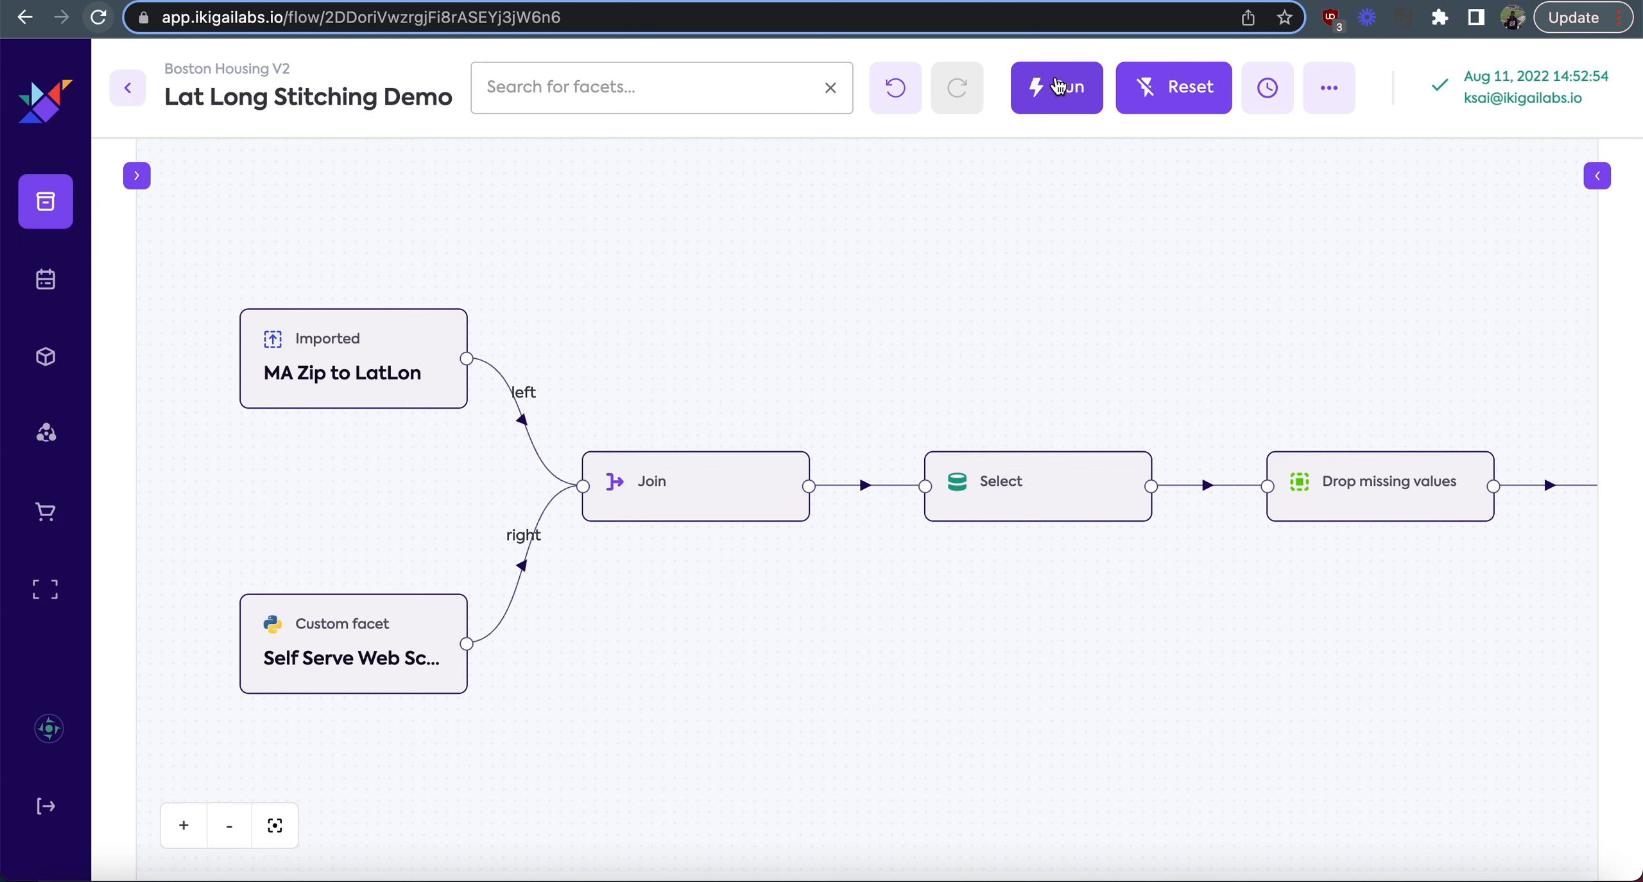
pyautogui.click(1059, 88)
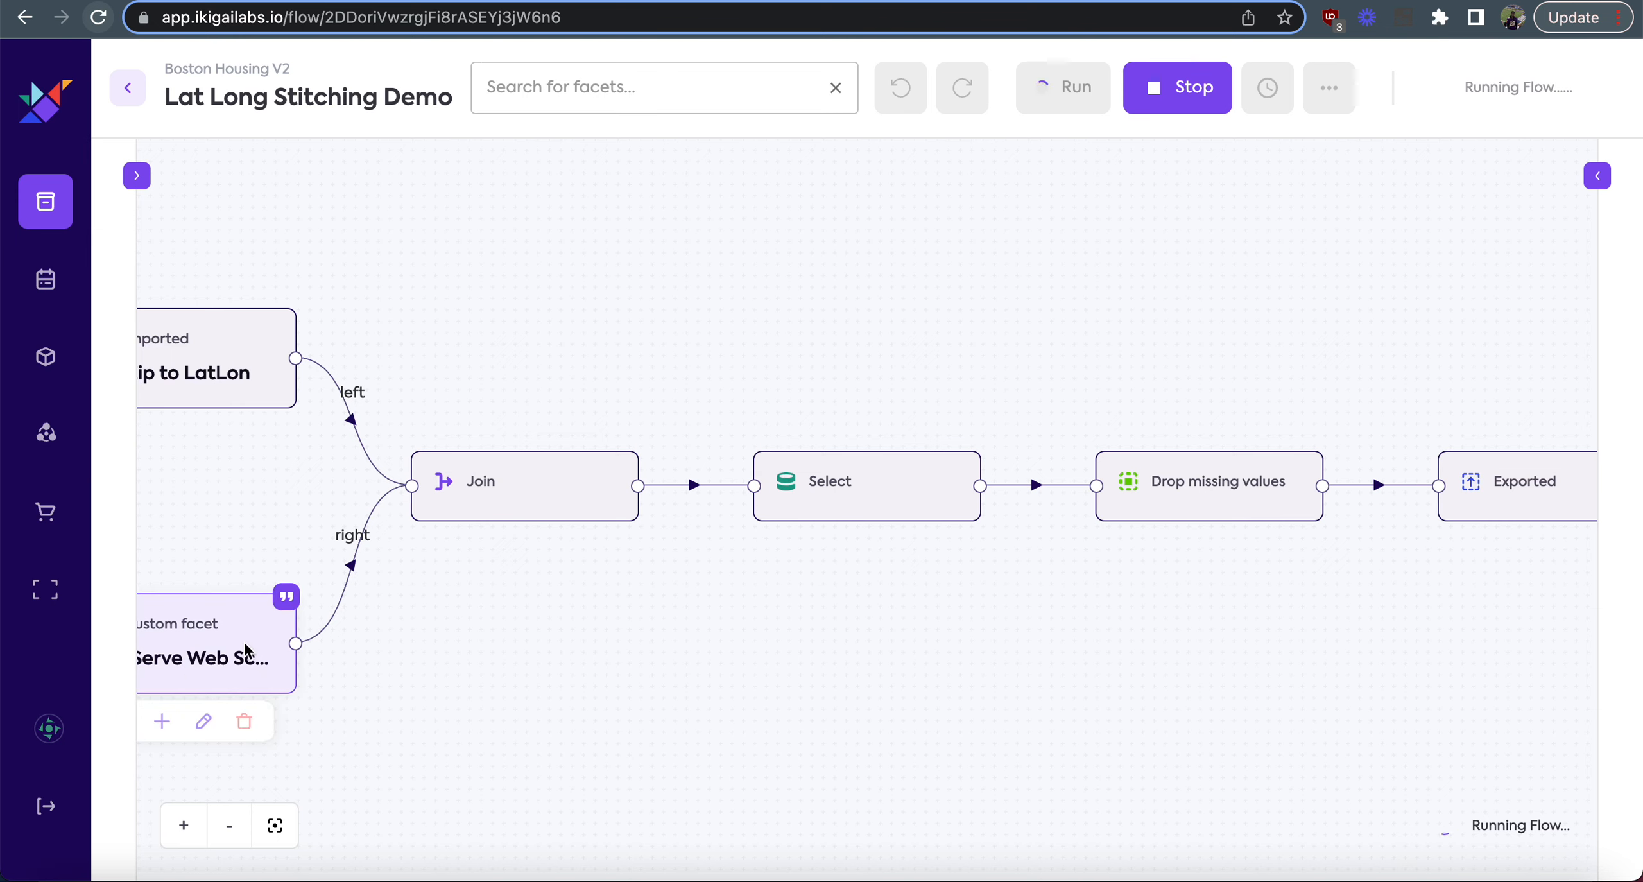
pyautogui.moveTo(263, 682)
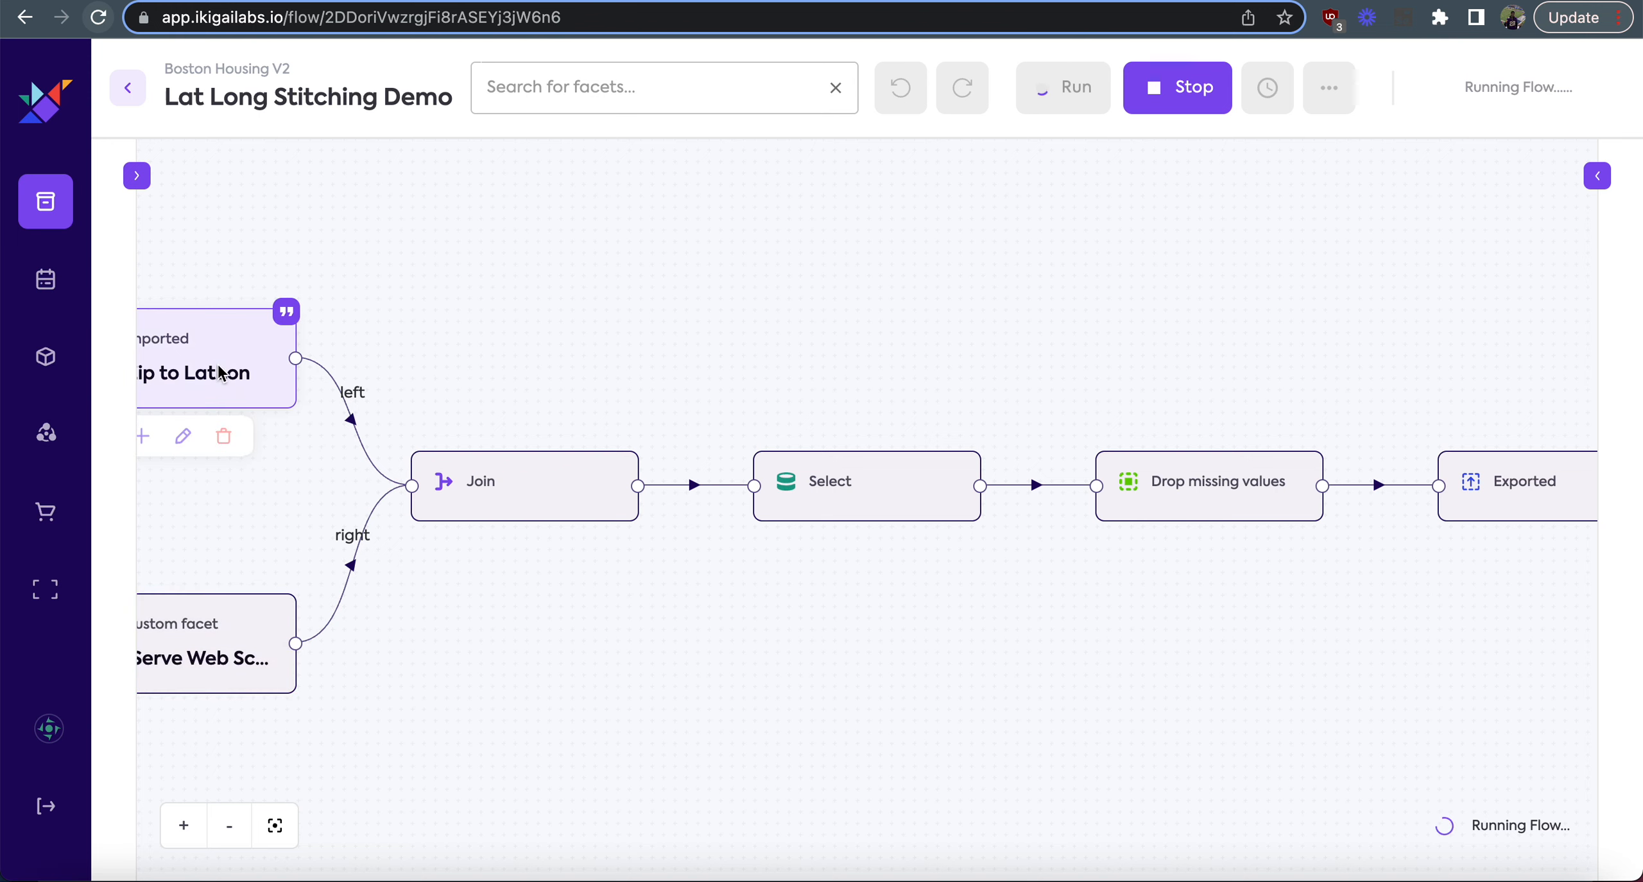
pyautogui.moveTo(525, 534)
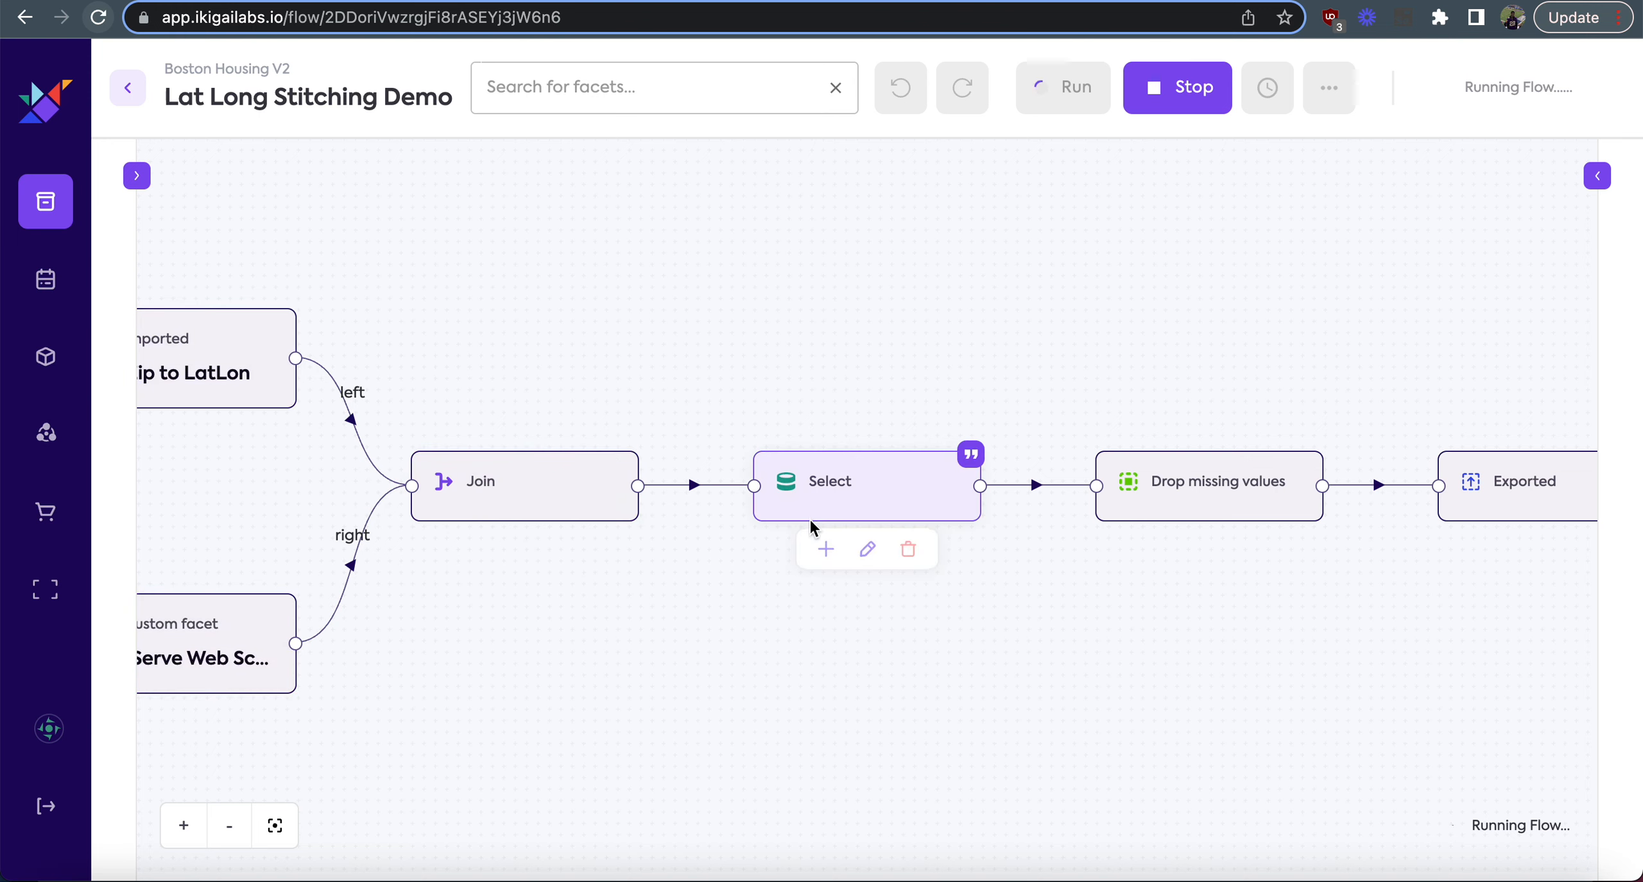
pyautogui.moveTo(1247, 463)
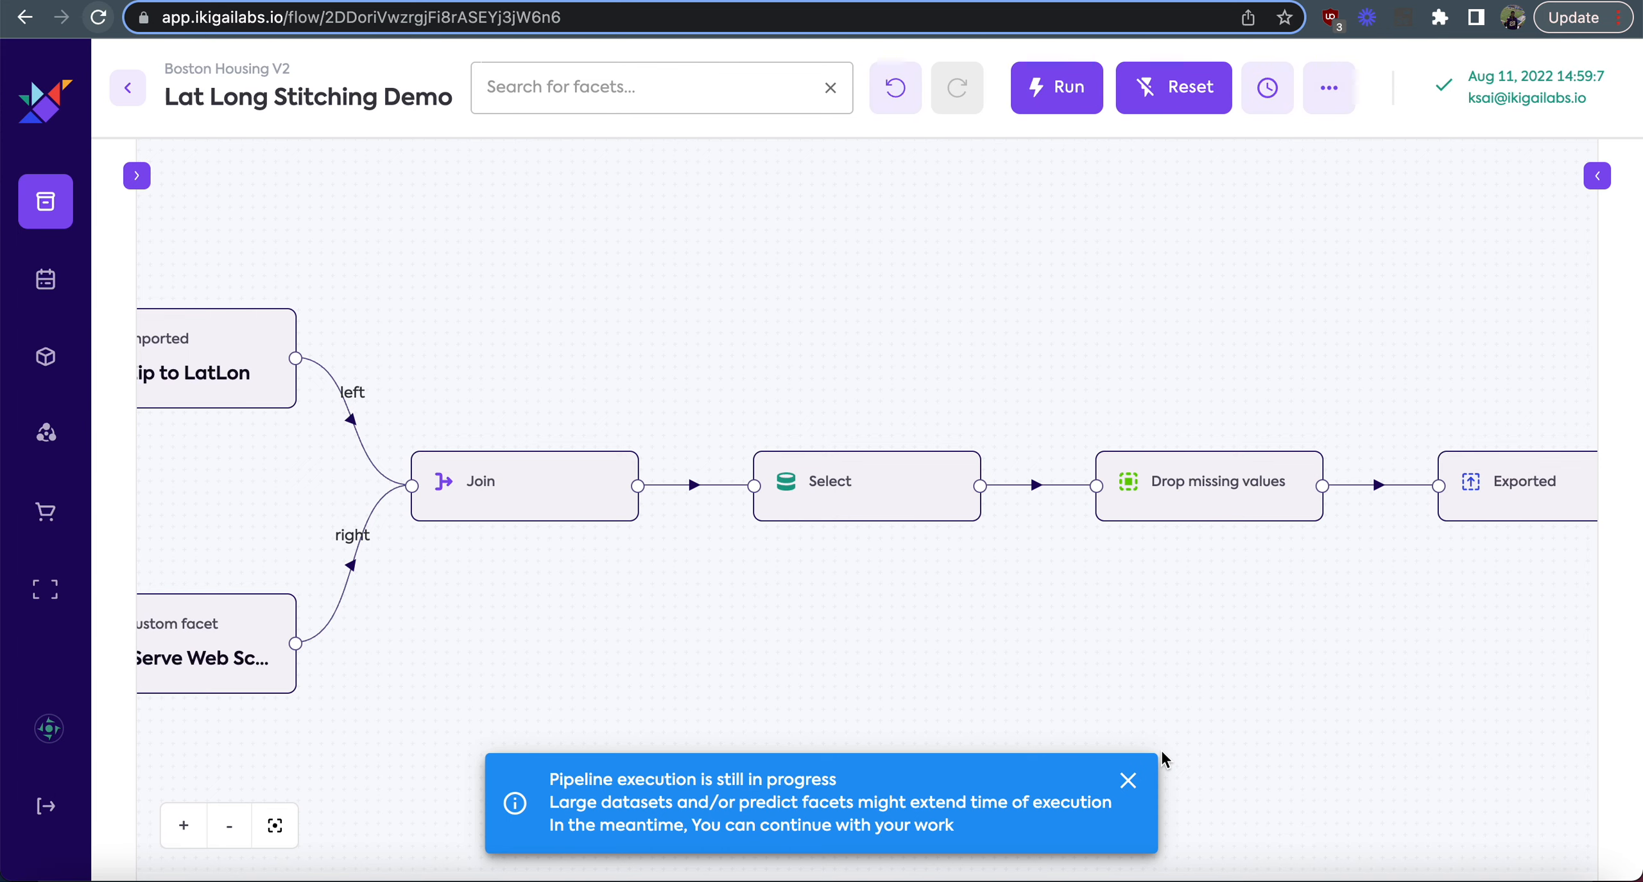
pyautogui.click(1125, 777)
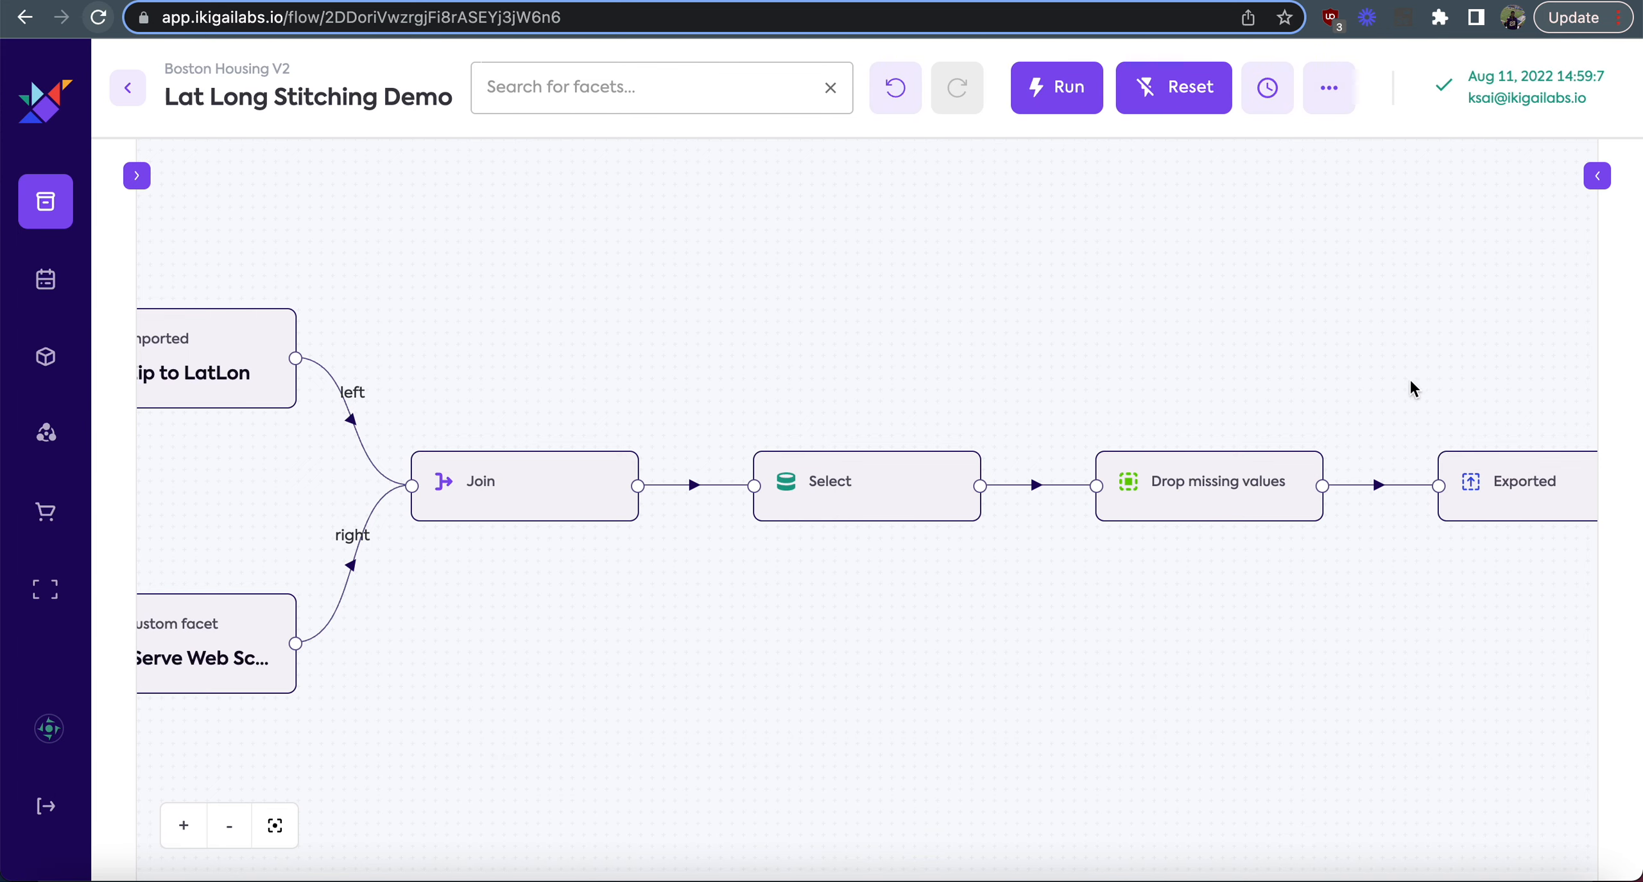
# Check the Exported facet's dataset settings without changing them and return to the project's flows.
pyautogui.moveTo(1408, 381); pyautogui.dragTo(1159, 382)
pyautogui.click(1281, 549)
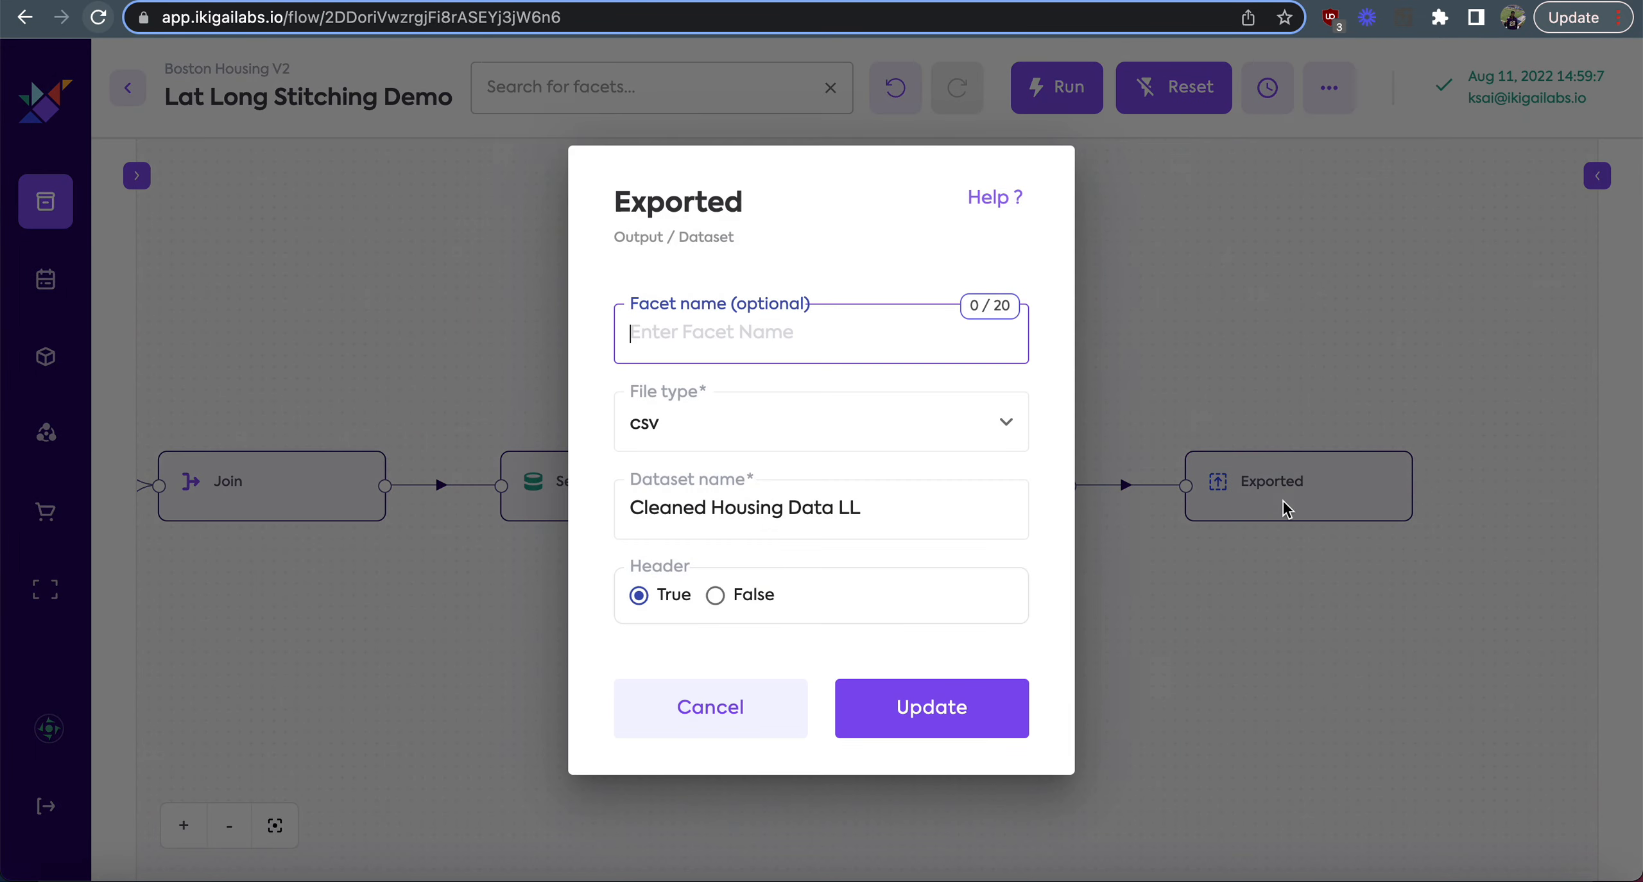
pyautogui.click(767, 724)
pyautogui.moveTo(613, 663); pyautogui.dragTo(1188, 667)
pyautogui.click(128, 90)
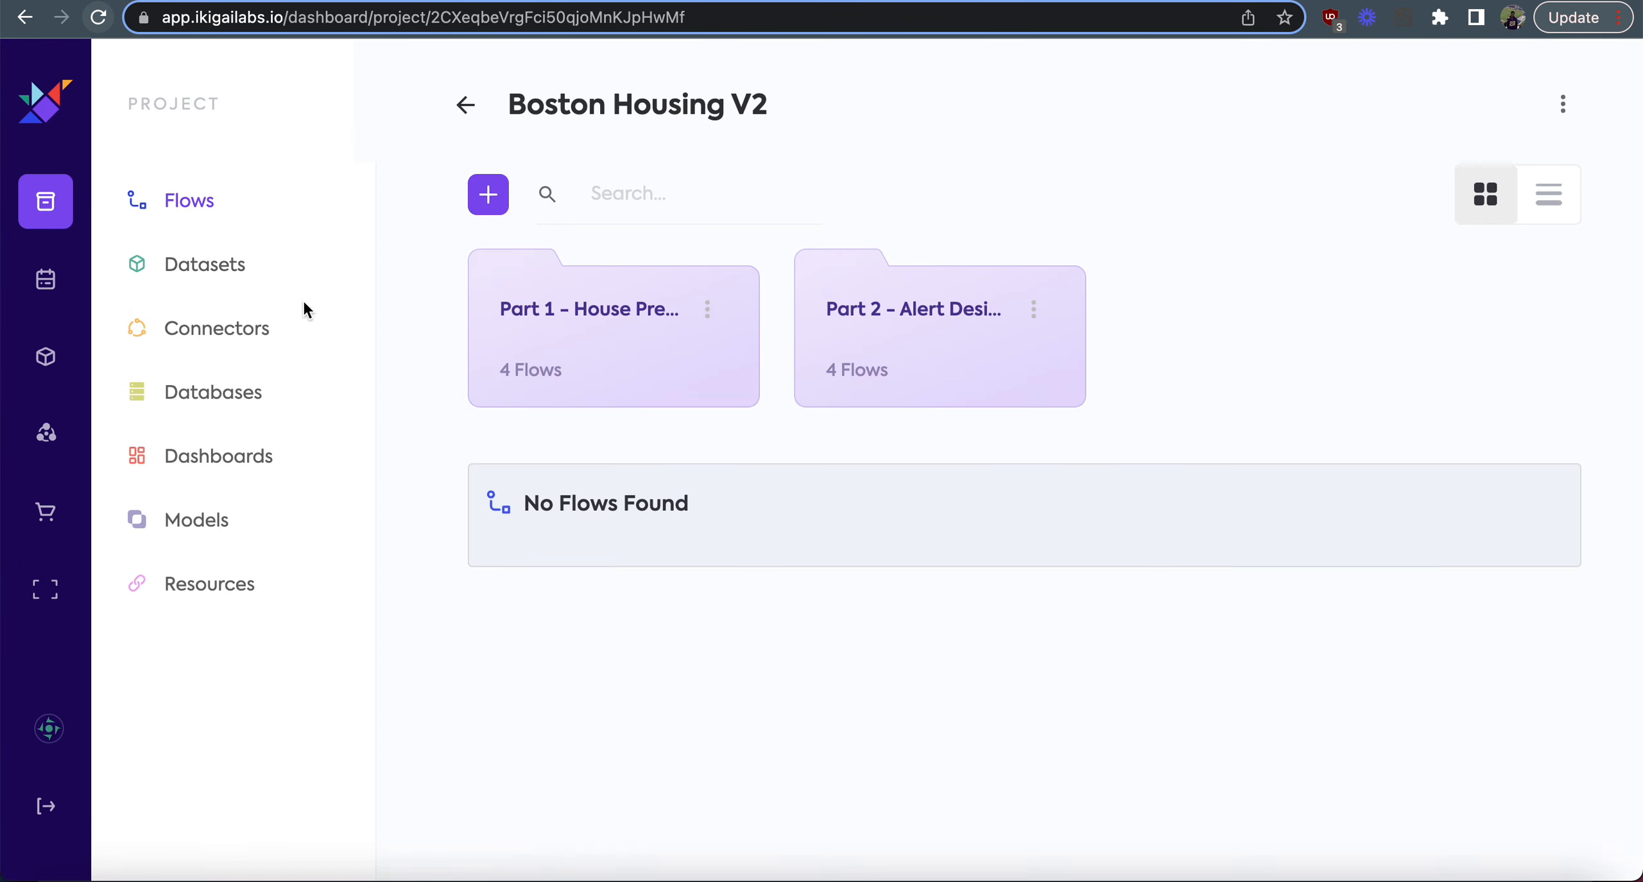
# Open the Map Box Demo chart of the project's Cleaned Housing Data LL dataset.
pyautogui.click(218, 275)
pyautogui.scroll(-3, 690, 570)
pyautogui.click(714, 627)
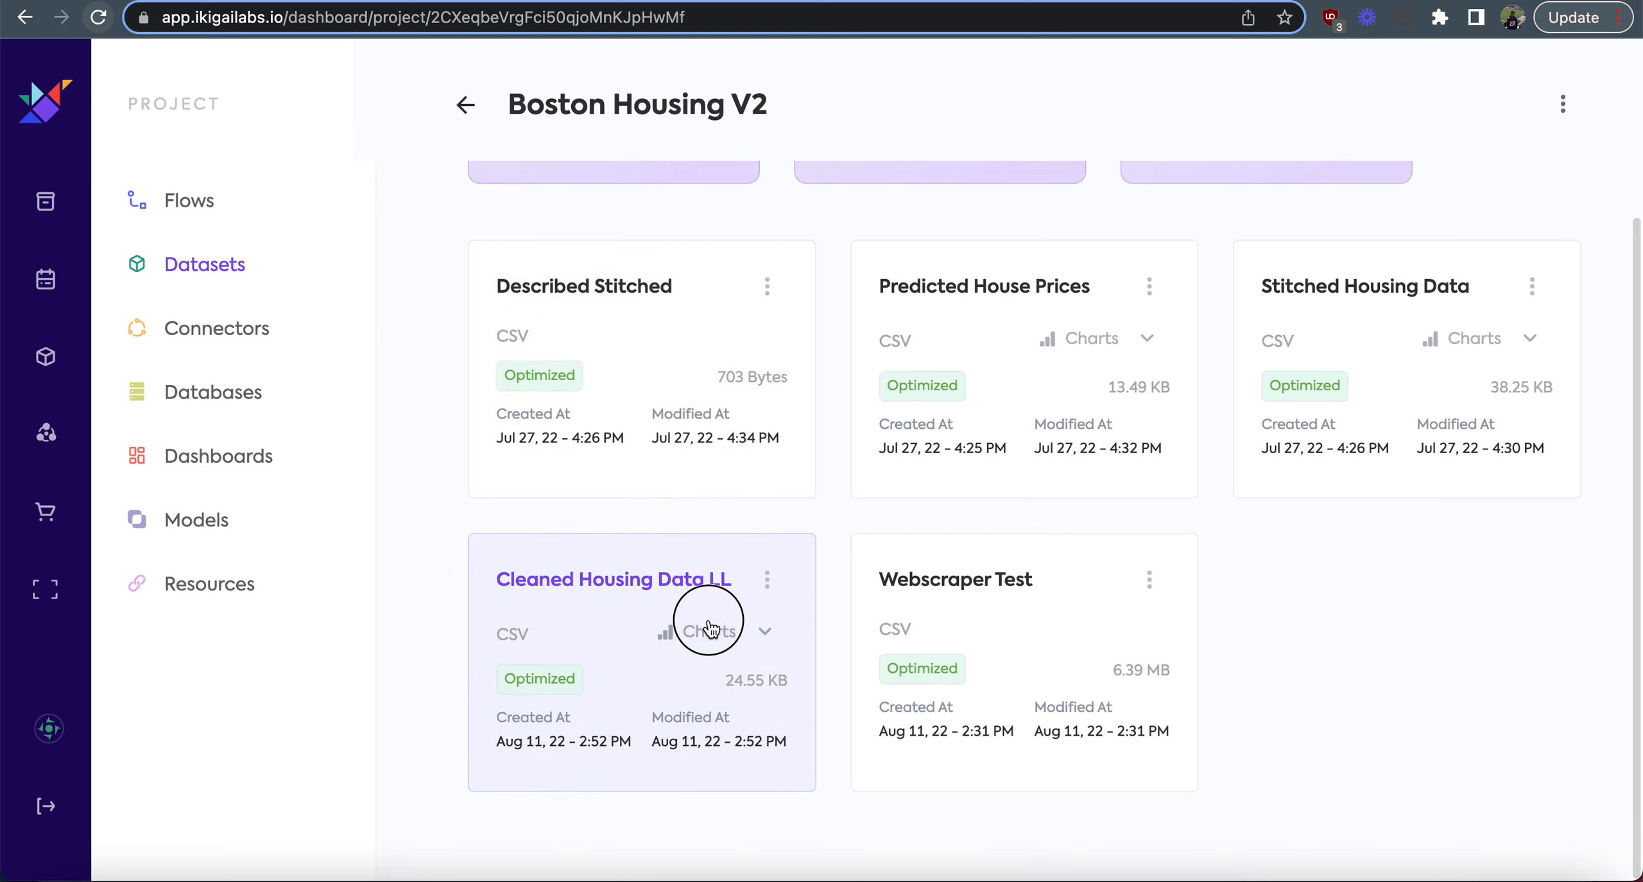
pyautogui.click(536, 592)
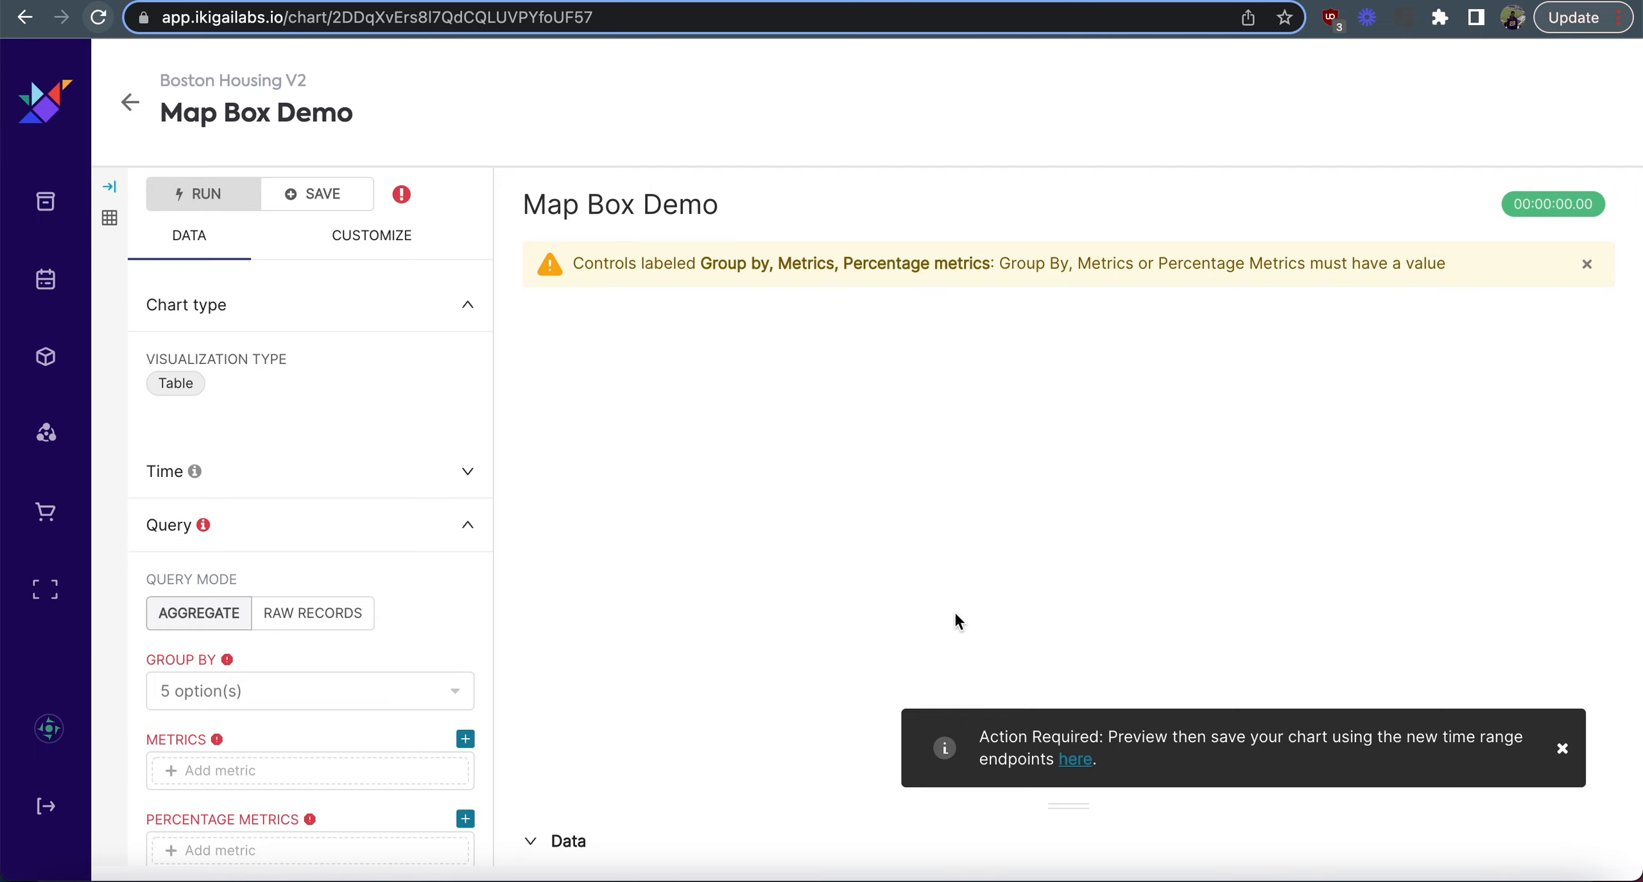
# Search the chart types for "map" and change the chart's visualization type to MapBox.
pyautogui.click(179, 383)
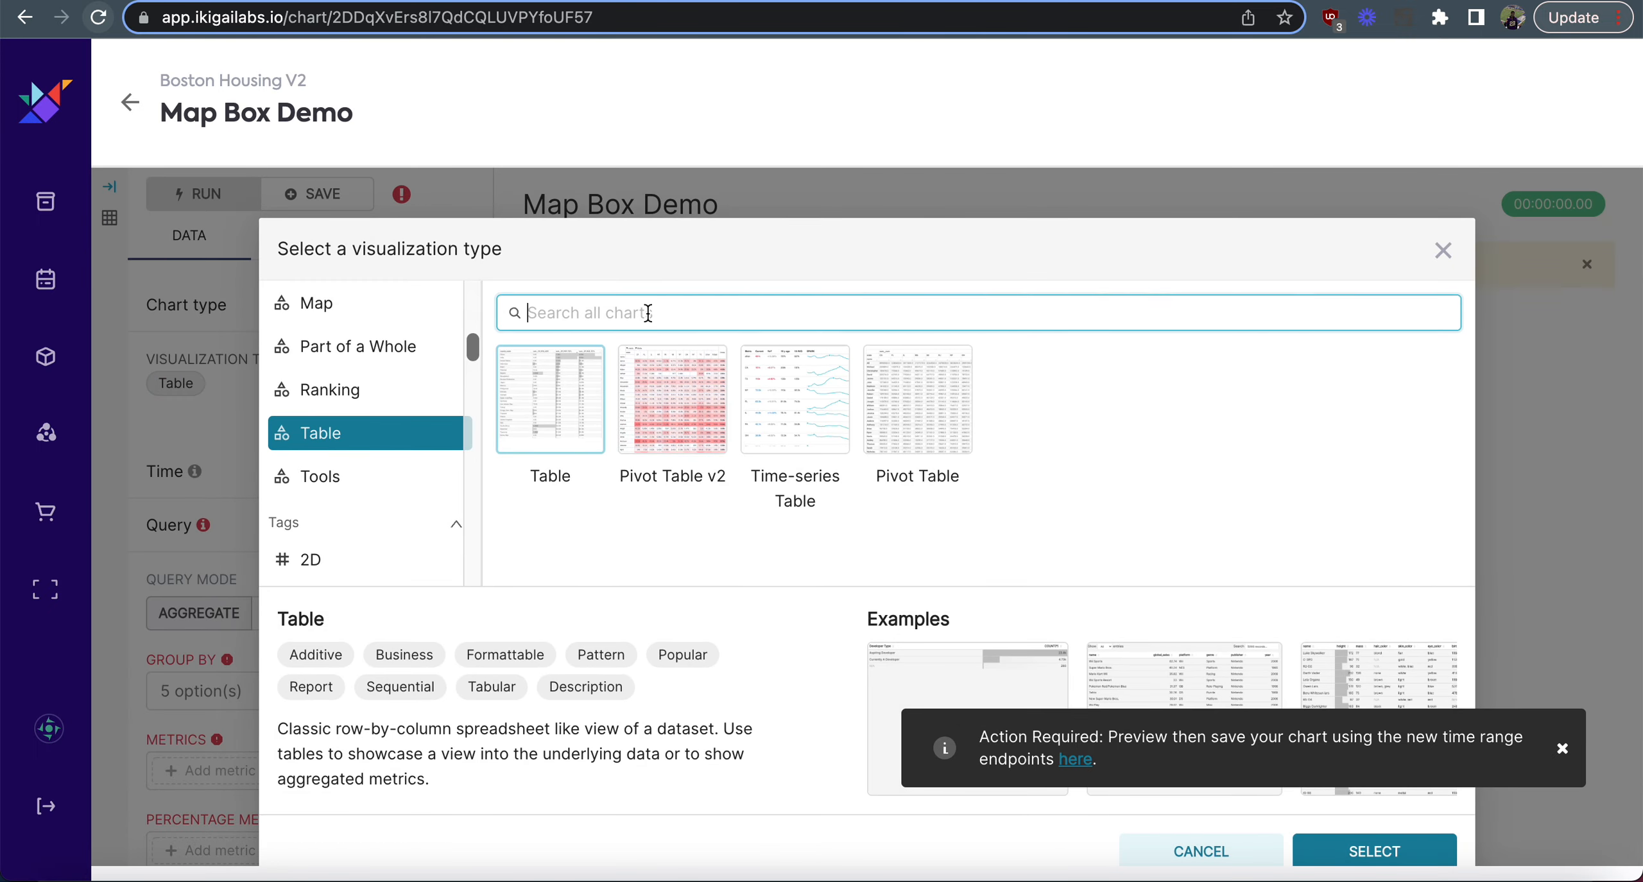
pyautogui.write('map')
pyautogui.click(682, 406)
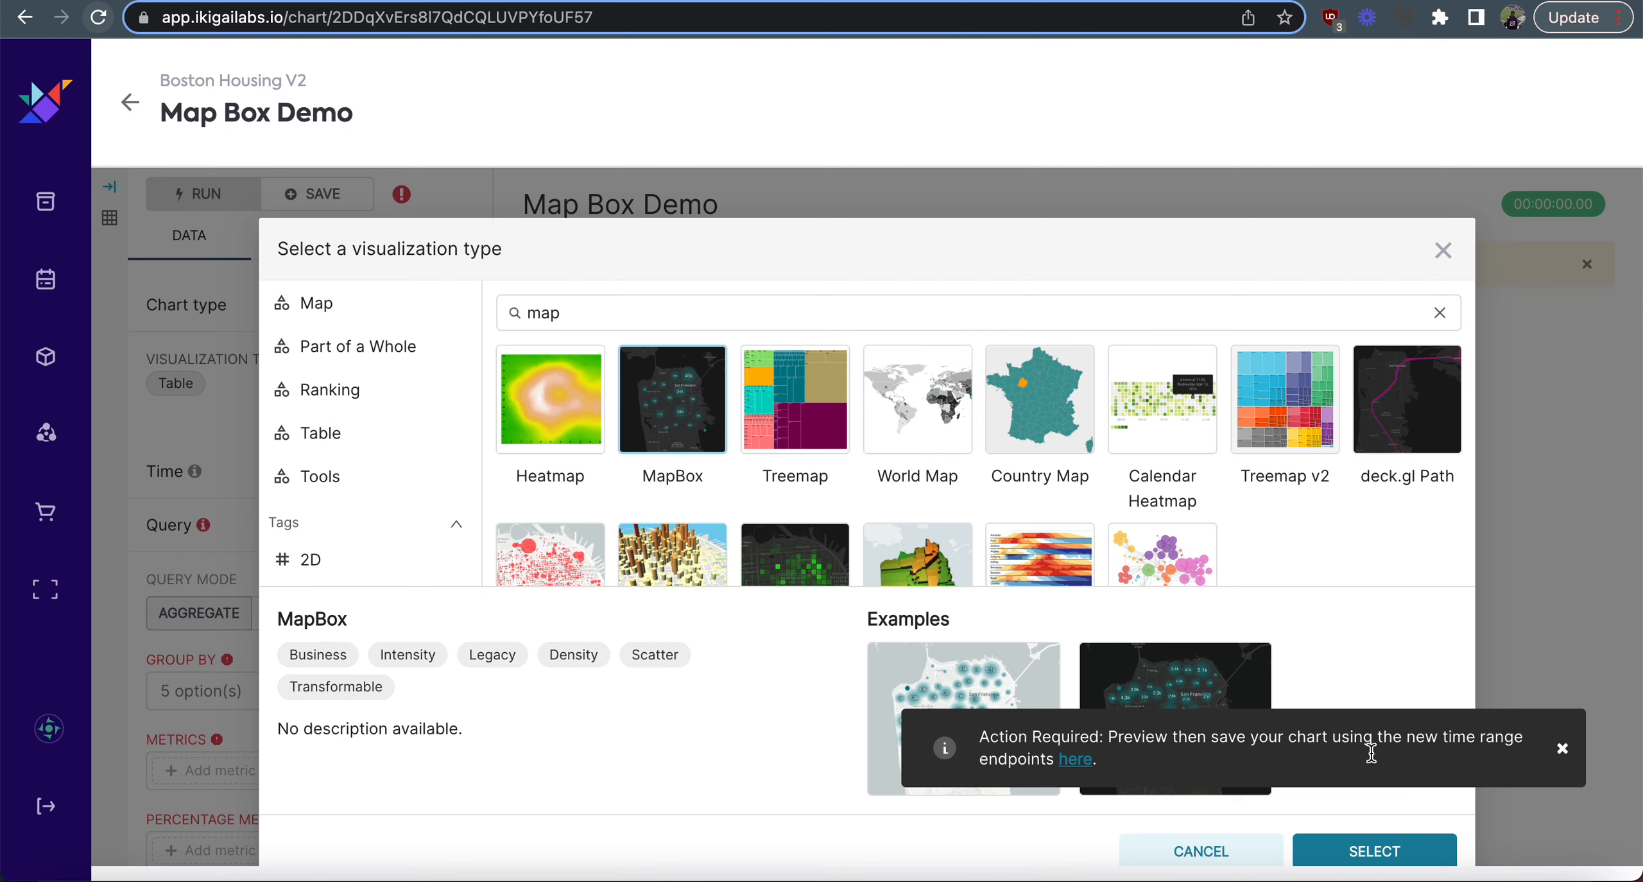
pyautogui.click(1365, 852)
# Assign the longitude and latitude columns to the map's matching coordinates and set the clustering radius to 40.
pyautogui.click(341, 606)
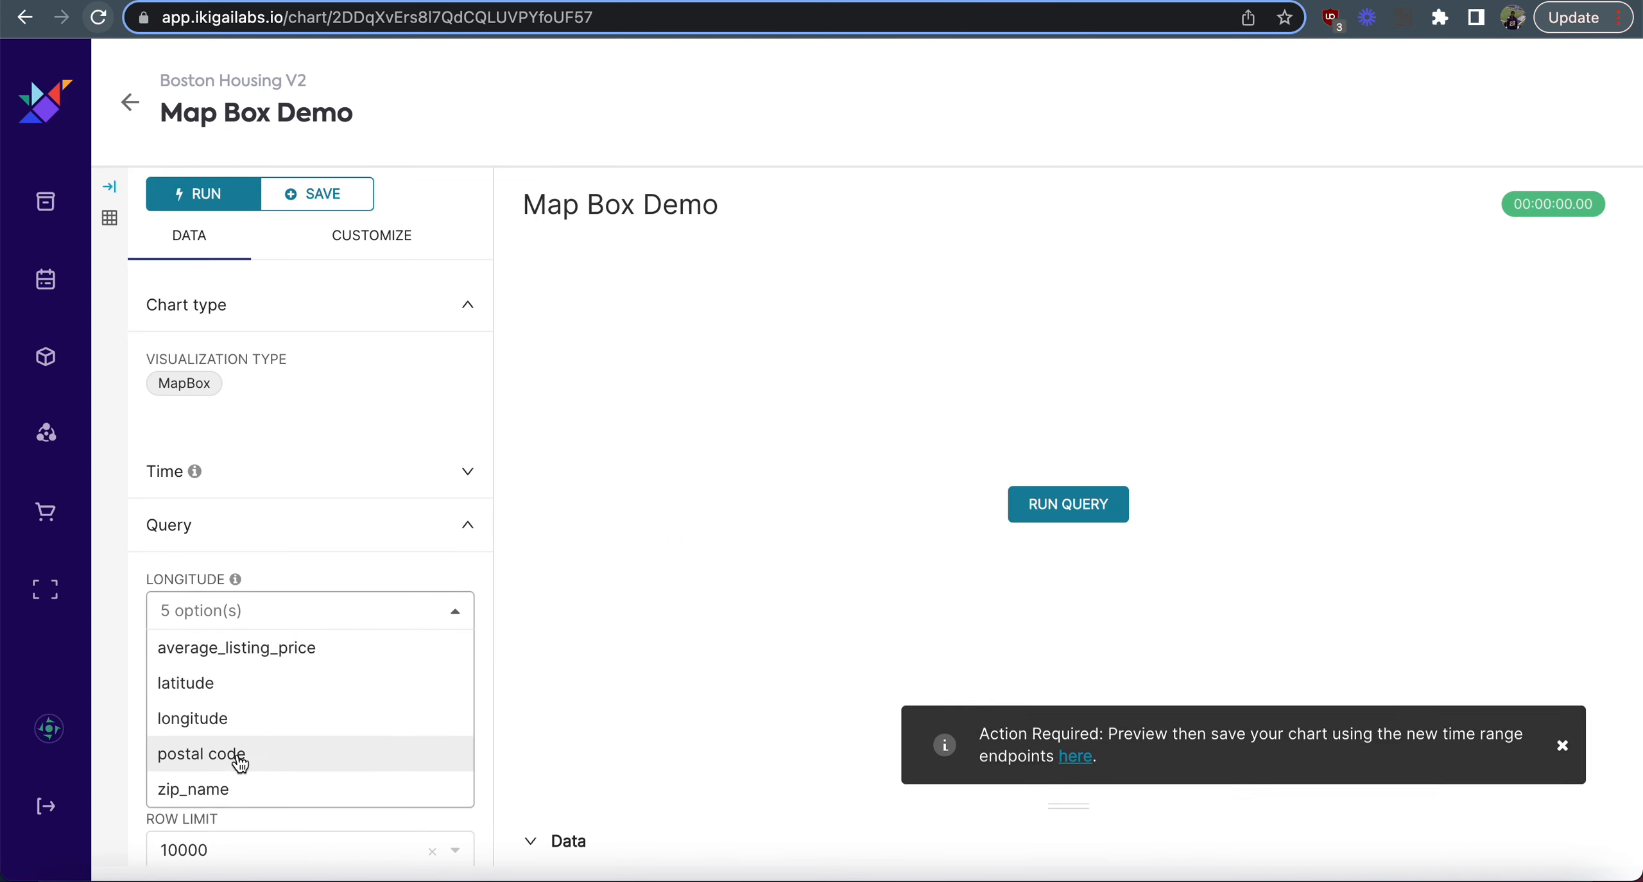
pyautogui.click(227, 717)
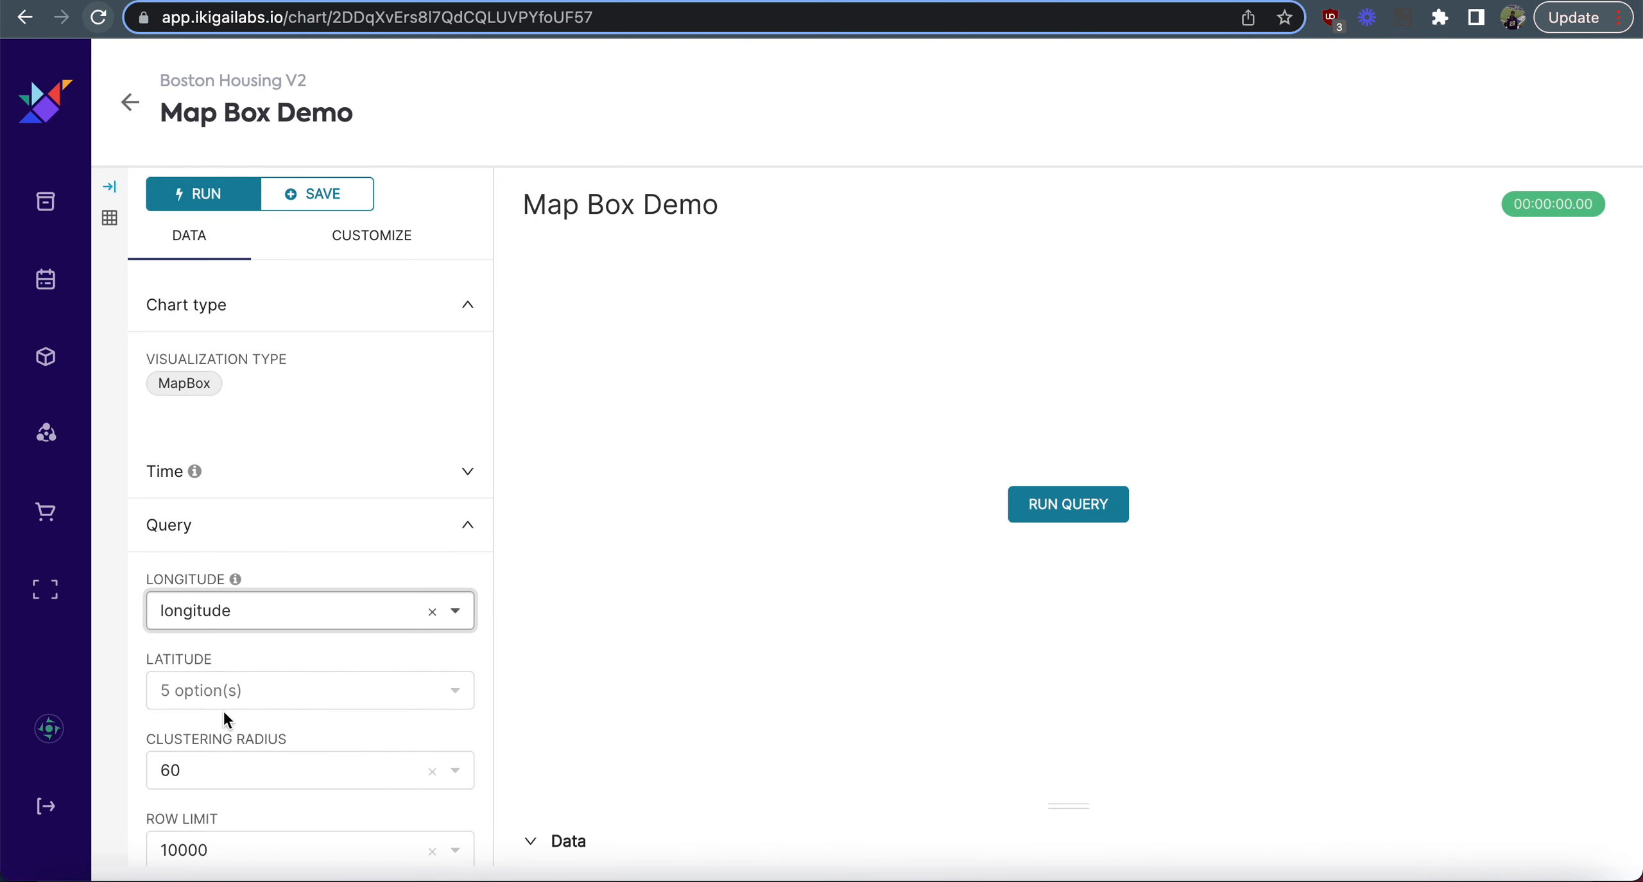
pyautogui.click(236, 704)
pyautogui.click(222, 762)
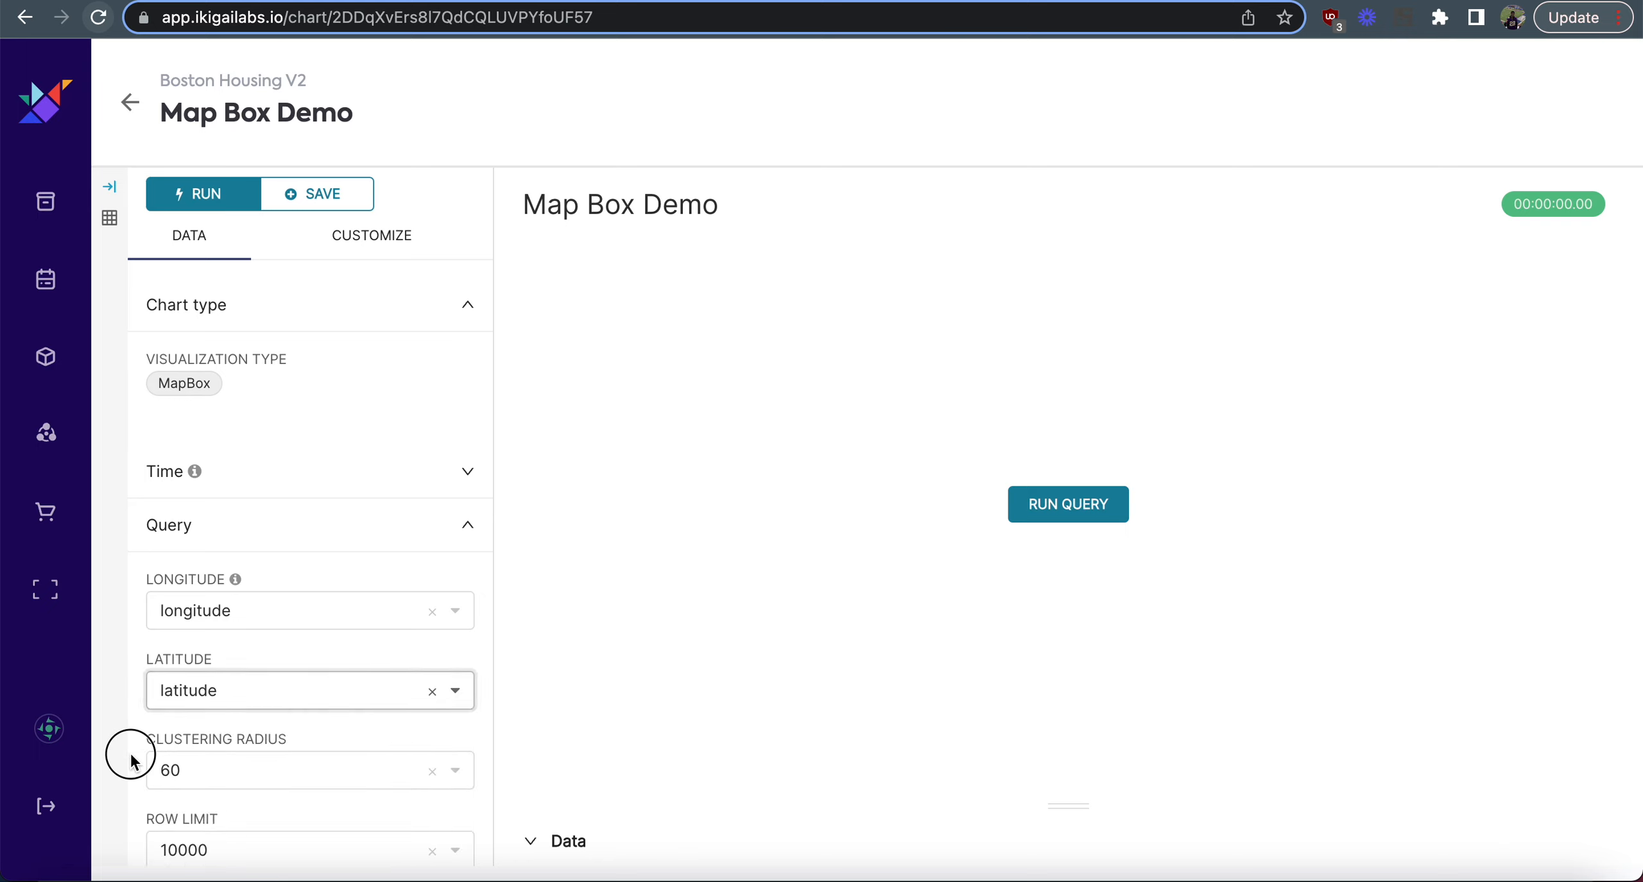
pyautogui.scroll(-2, 132, 757)
pyautogui.scroll(-2, 131, 757)
pyautogui.click(267, 513)
pyautogui.click(231, 621)
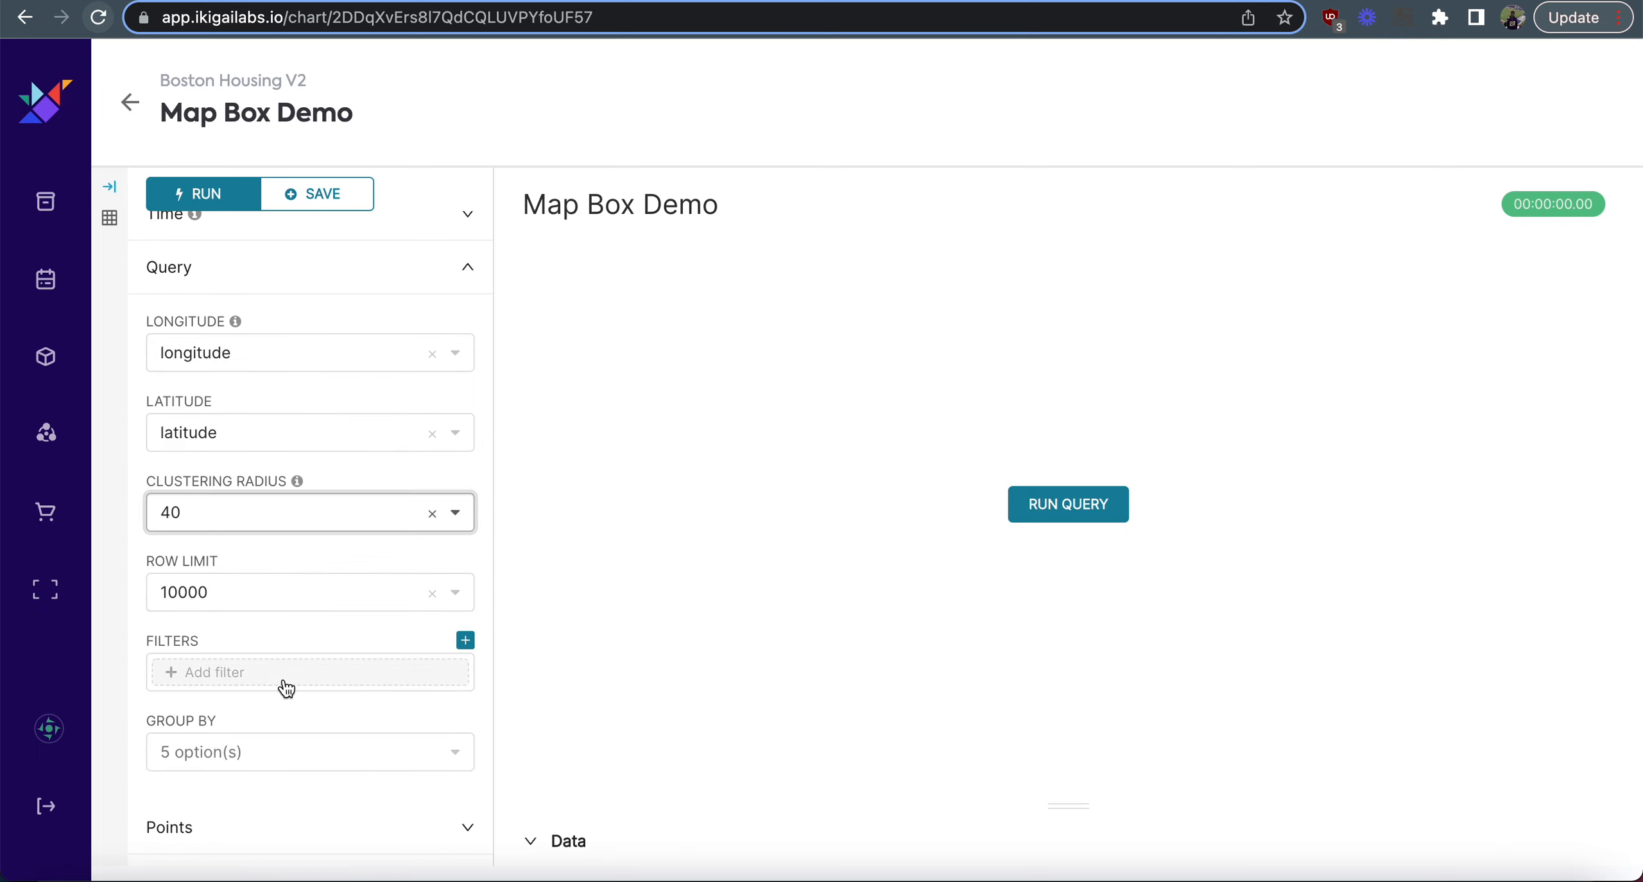
# Label the map with average_listing_price, set the cluster label aggregator to mean and run the query.
pyautogui.scroll(-2, 276, 783)
pyautogui.click(293, 741)
pyautogui.scroll(-2, 300, 745)
pyautogui.click(325, 650)
pyautogui.click(262, 814)
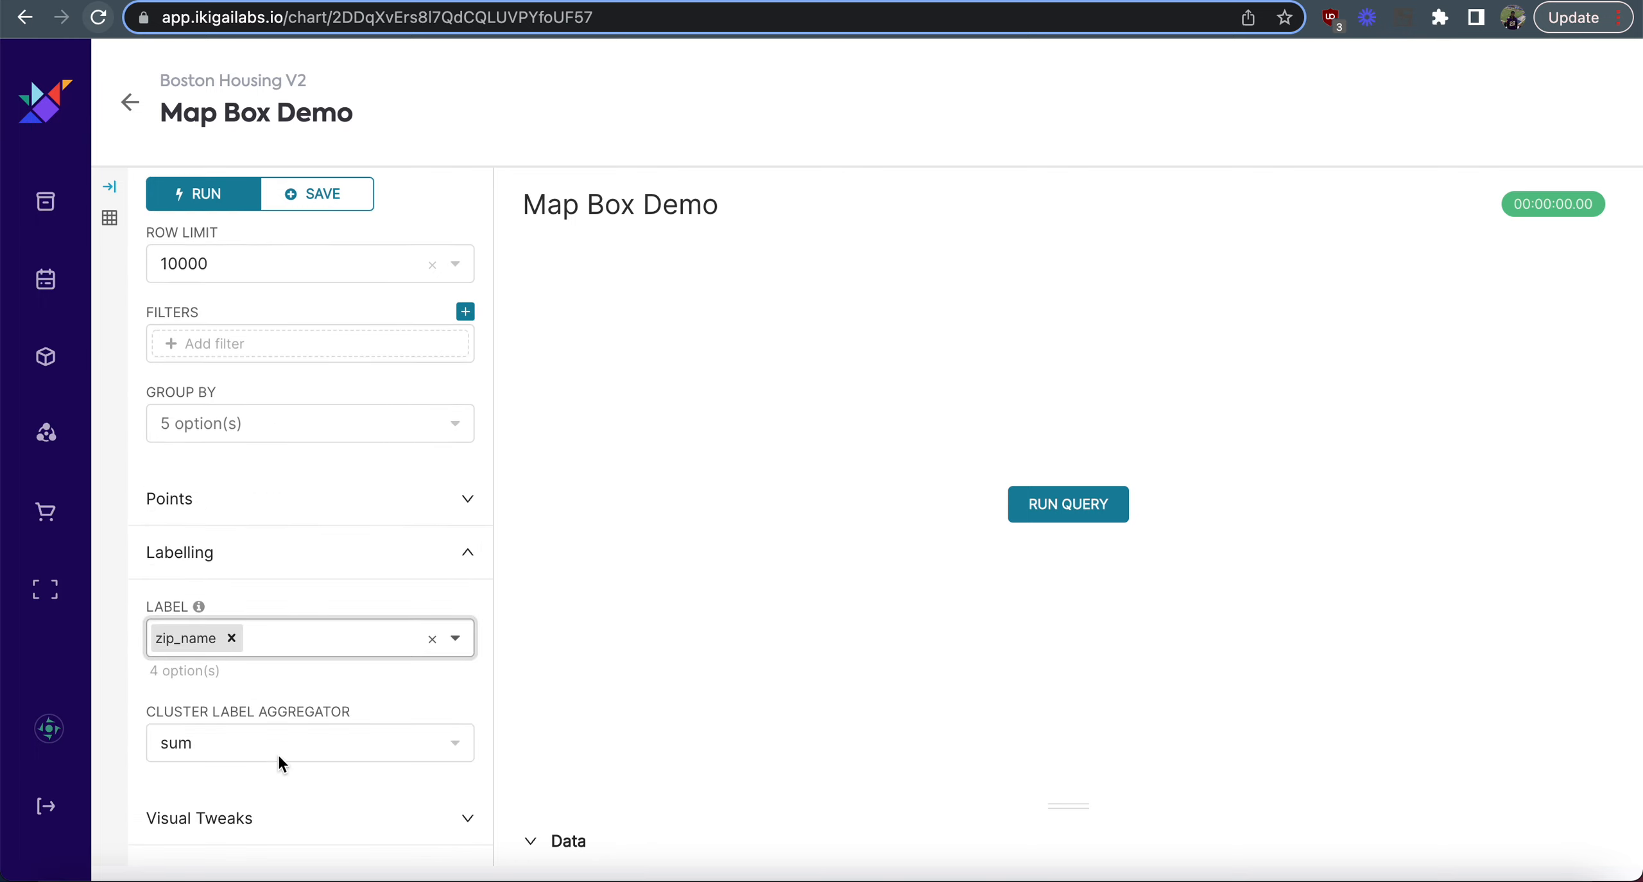
pyautogui.click(231, 638)
pyautogui.click(237, 675)
pyautogui.click(323, 751)
pyautogui.click(247, 819)
pyautogui.click(1030, 510)
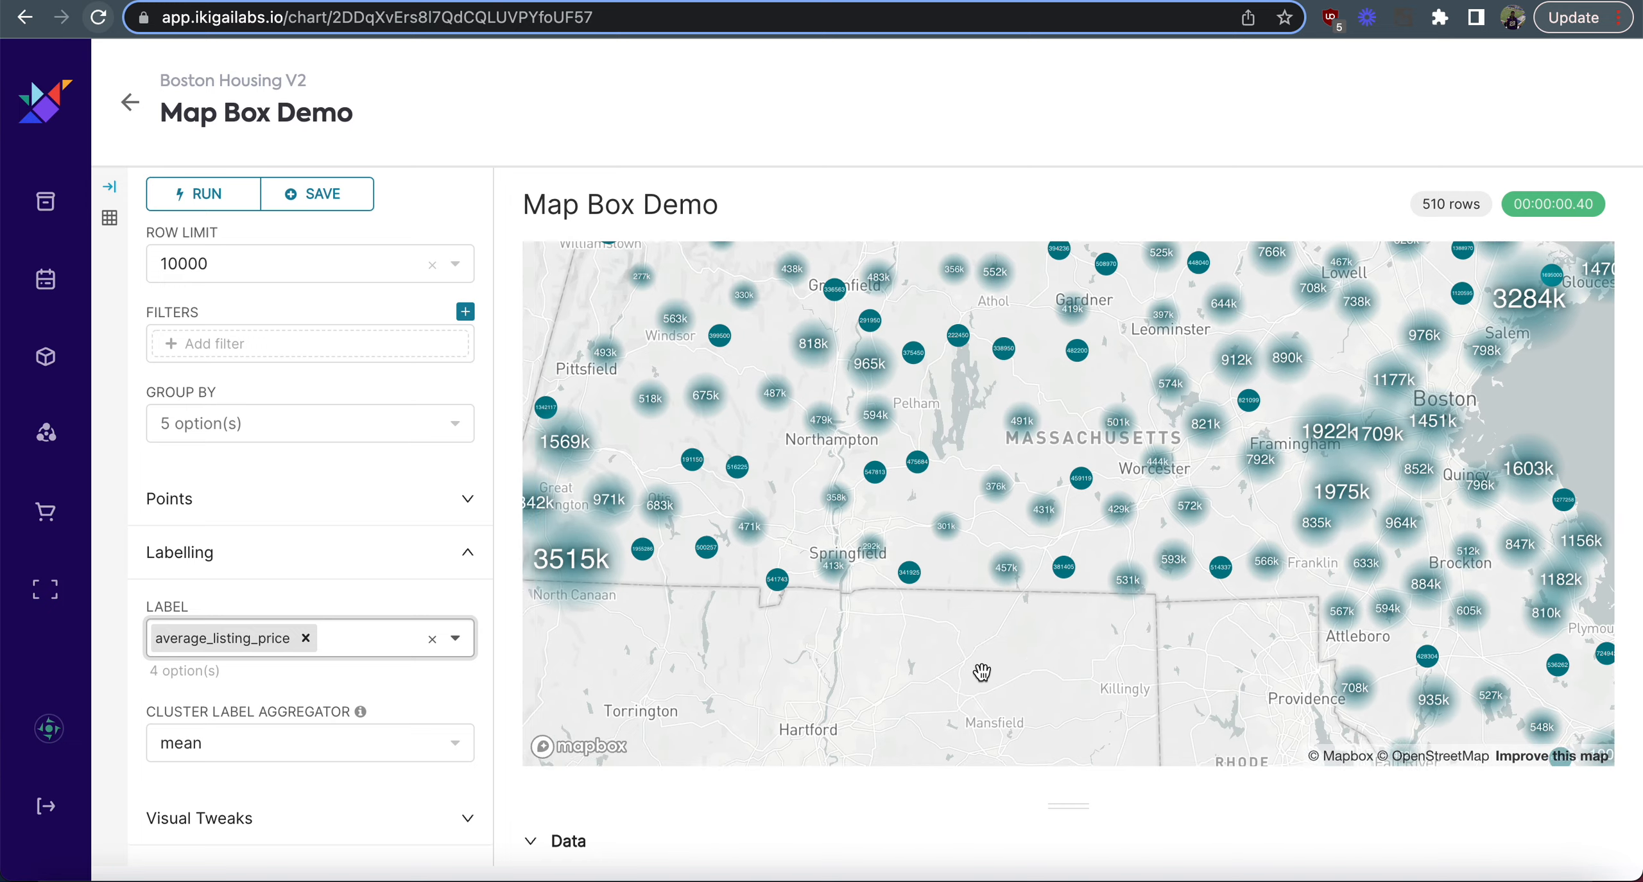
# Leave the chart and open the Lat Long Stitching Demo flow from Part 2 - Alert Design, hiding its inputs and outputs areas.
pyautogui.click(128, 106)
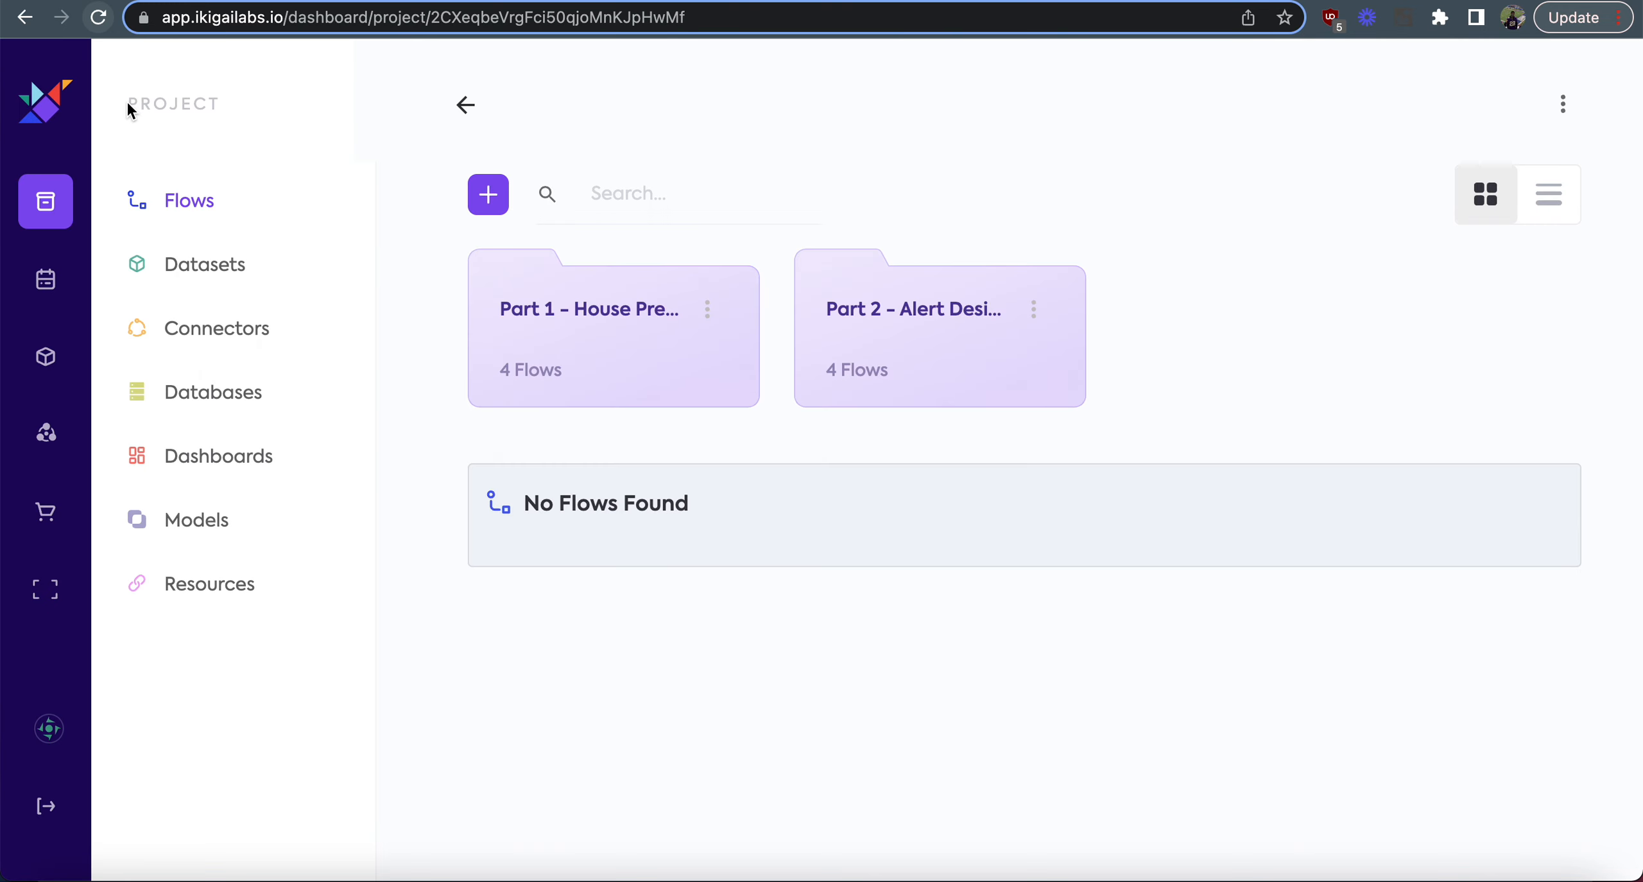
pyautogui.click(1192, 314)
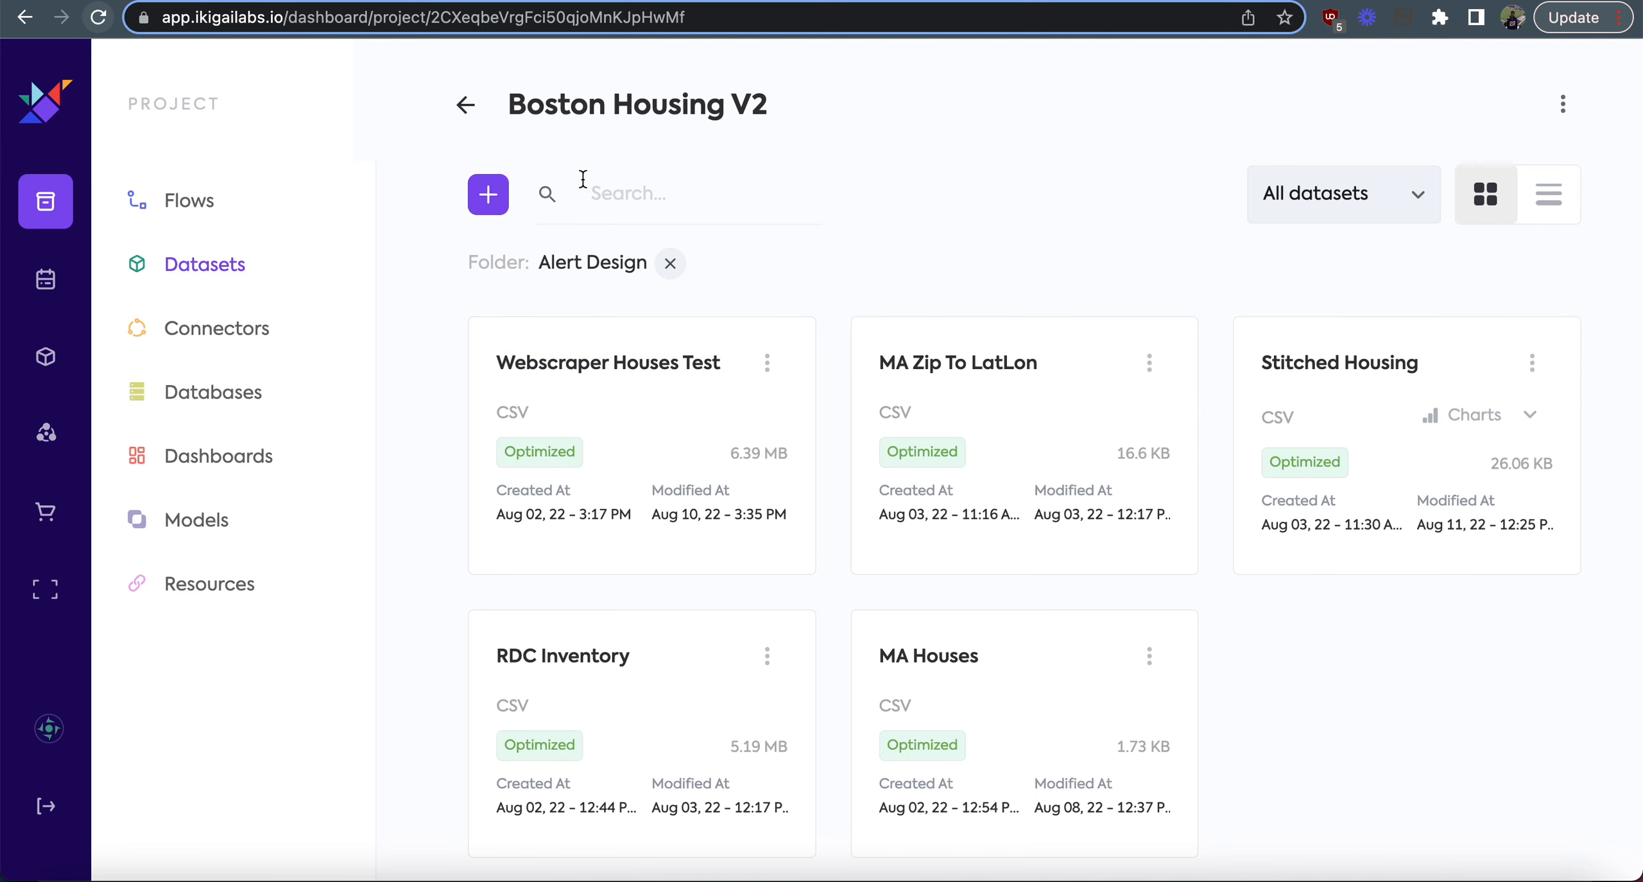
pyautogui.click(205, 203)
pyautogui.click(897, 312)
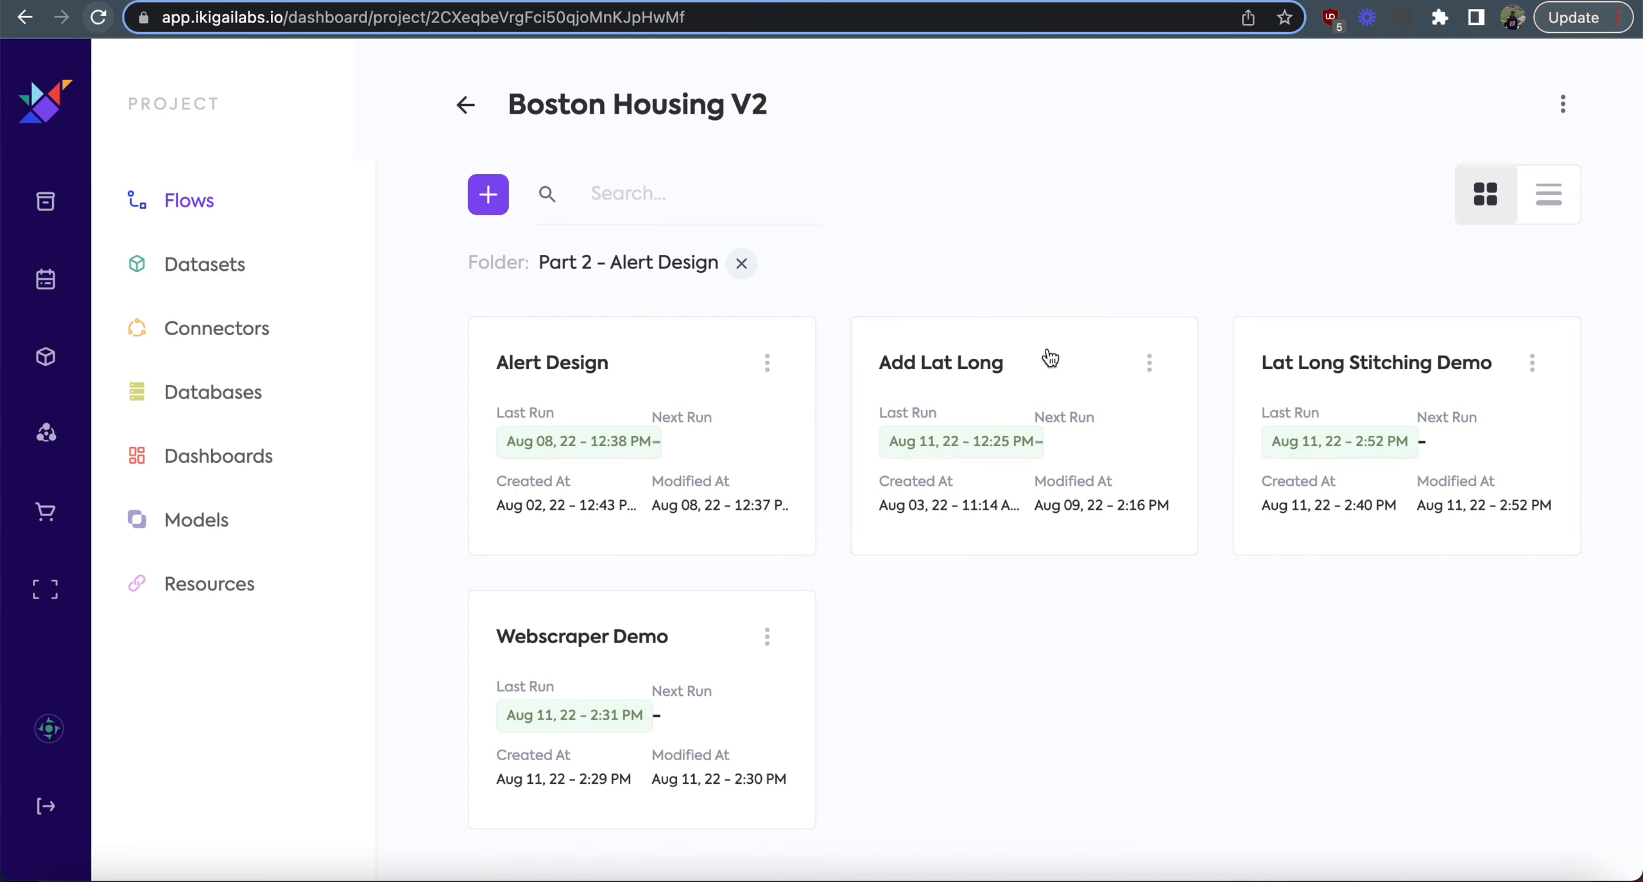
pyautogui.click(1362, 370)
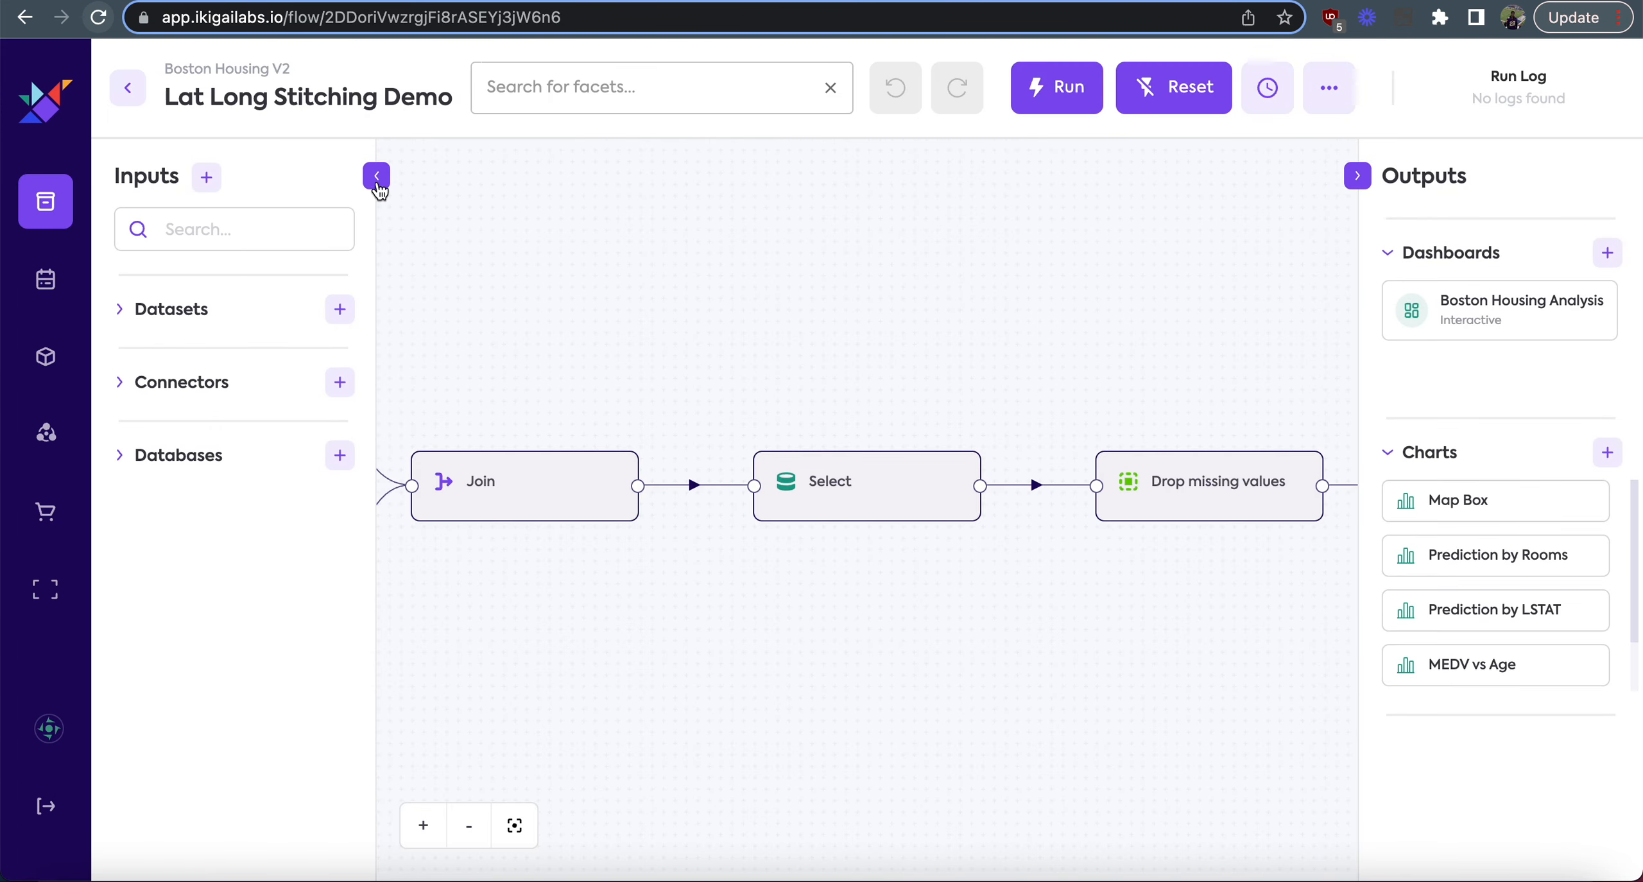
pyautogui.click(1358, 175)
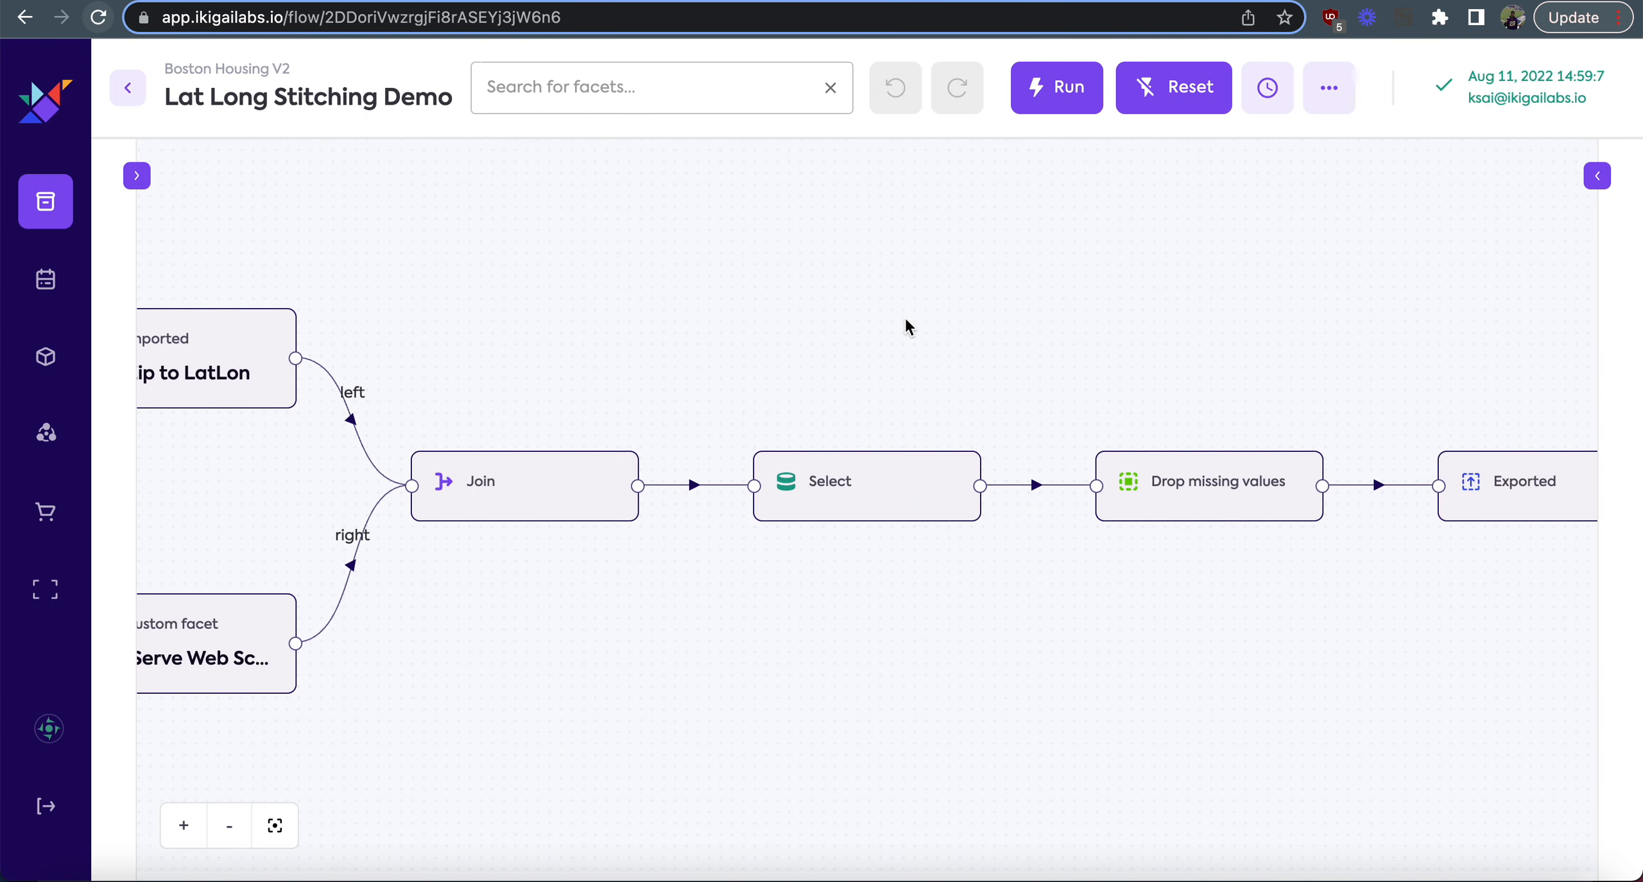
# Look over the facets of the Add Lat Long flow and return to the Part 2 - Alert Design folder.
pyautogui.click(127, 88)
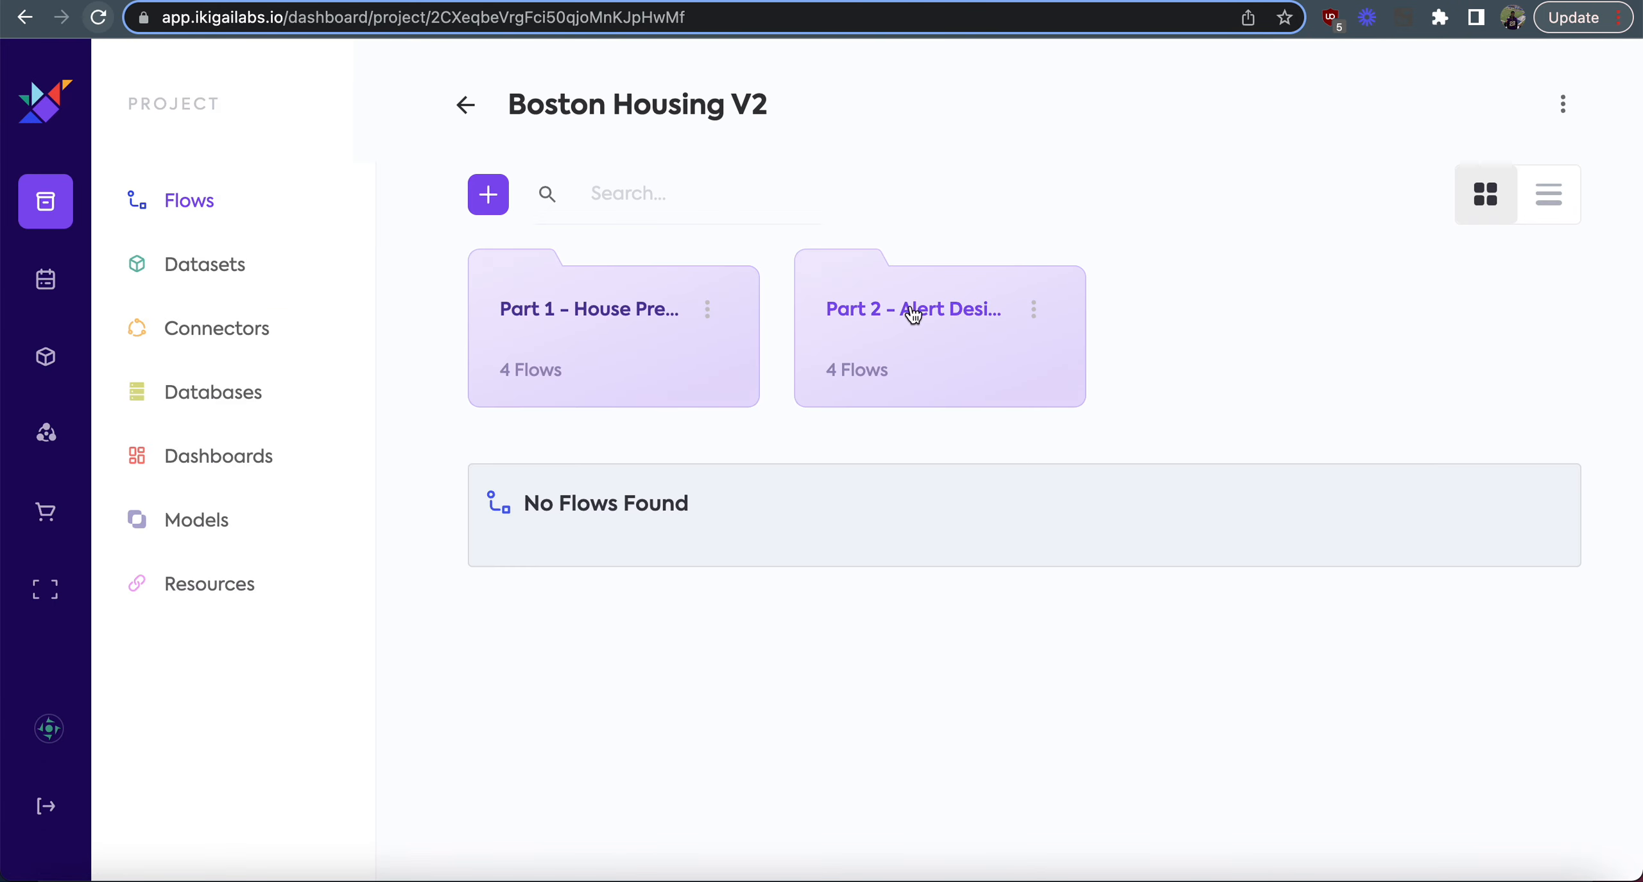
pyautogui.click(937, 333)
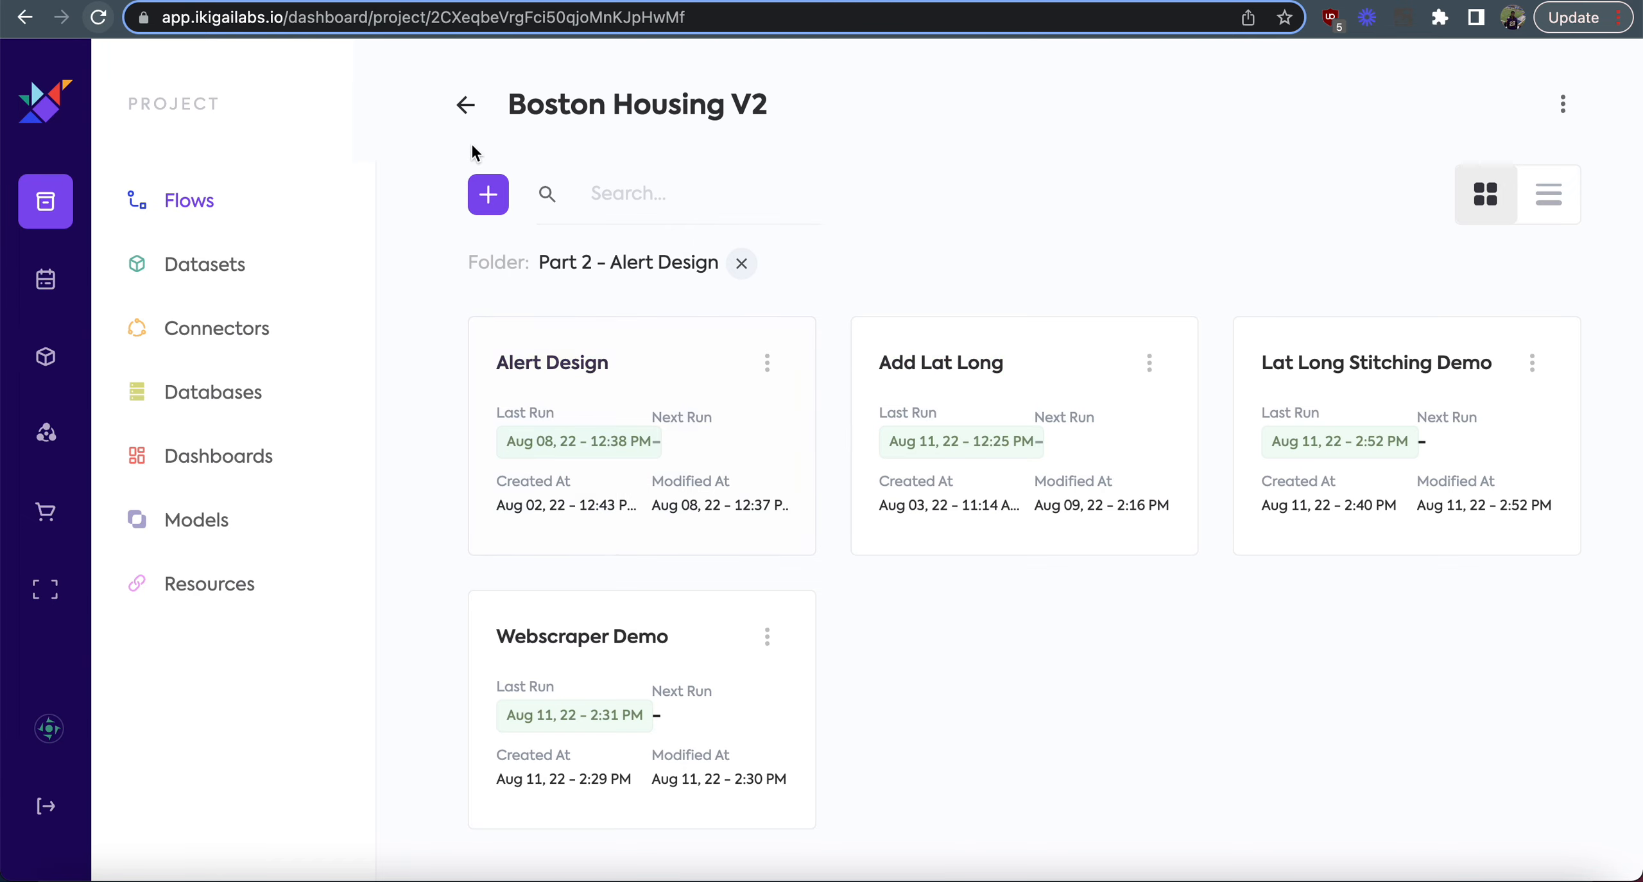
pyautogui.click(942, 366)
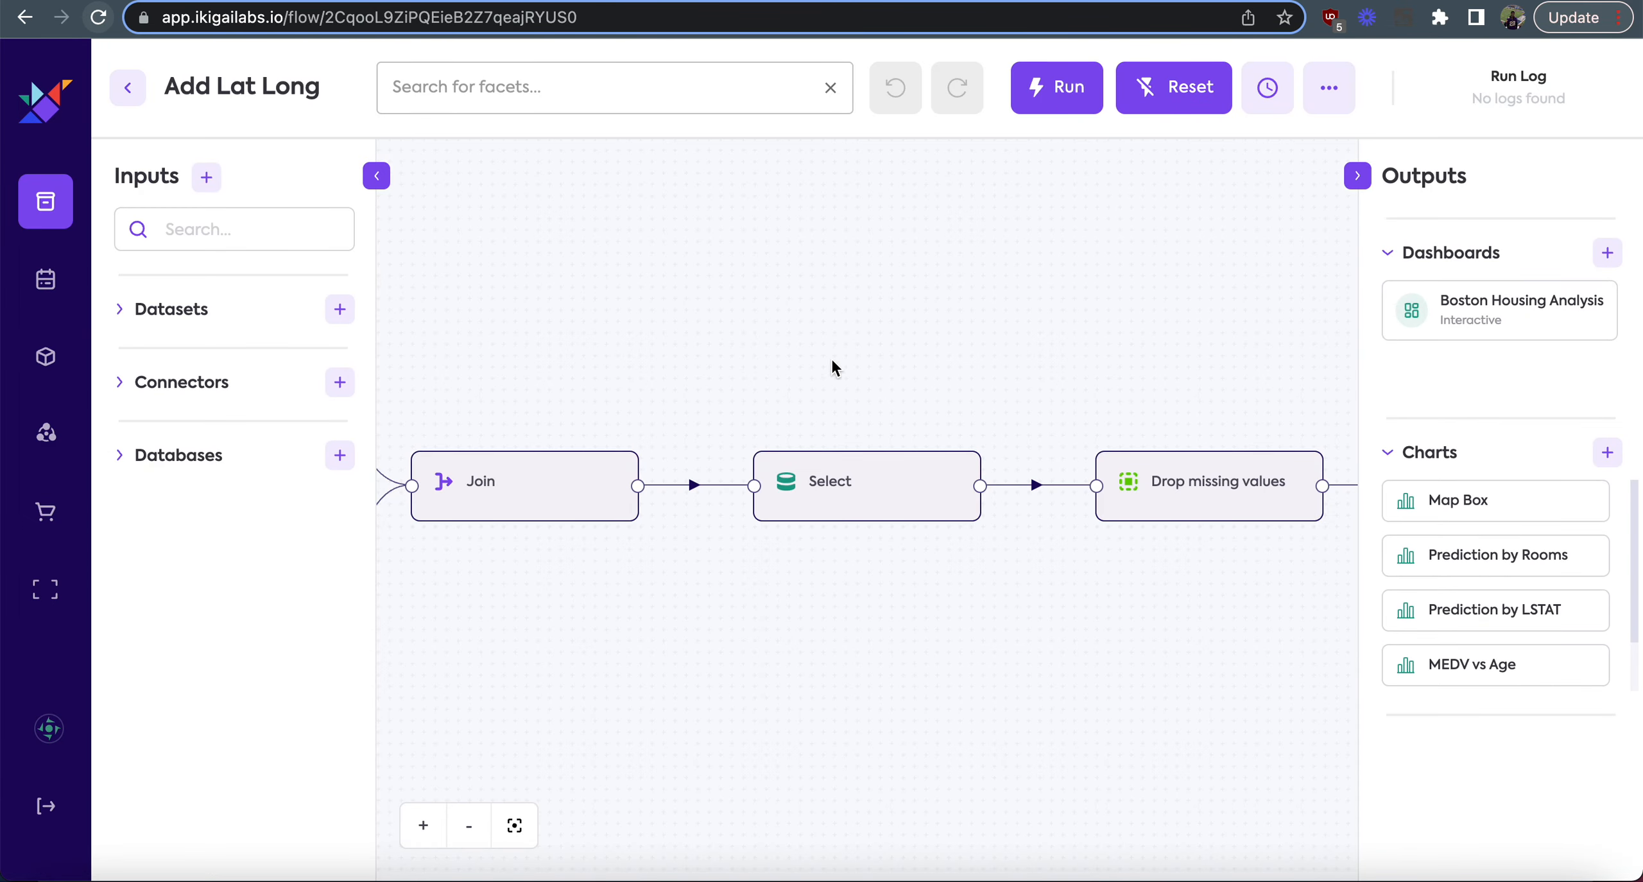
pyautogui.moveTo(710, 355); pyautogui.dragTo(654, 350)
pyautogui.moveTo(998, 367); pyautogui.dragTo(1251, 341)
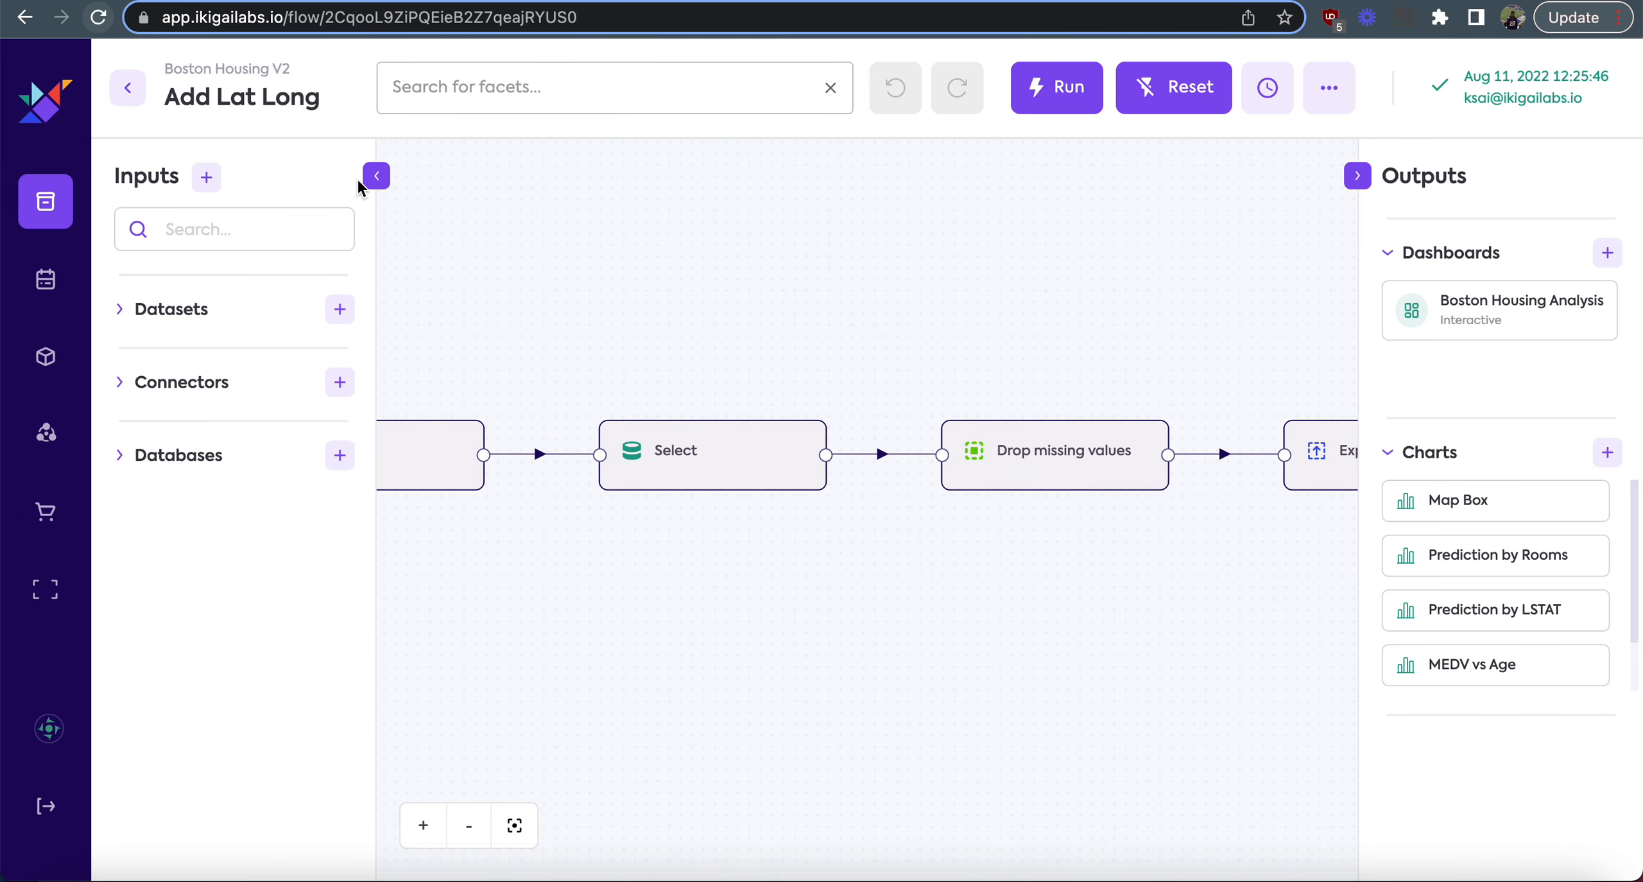
pyautogui.click(128, 95)
pyautogui.click(939, 327)
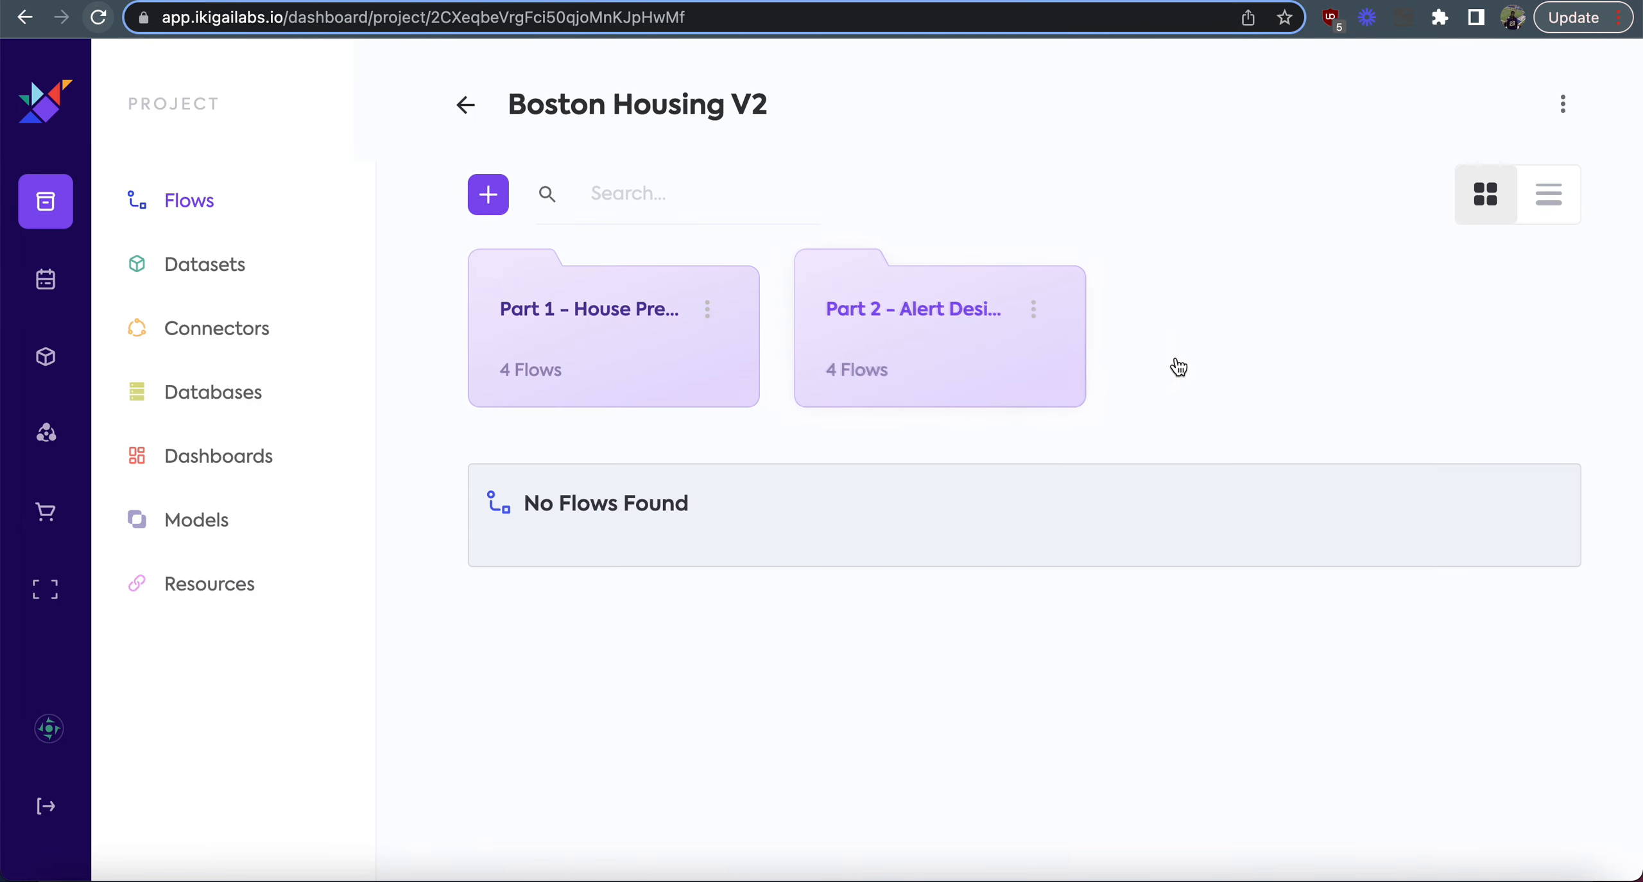